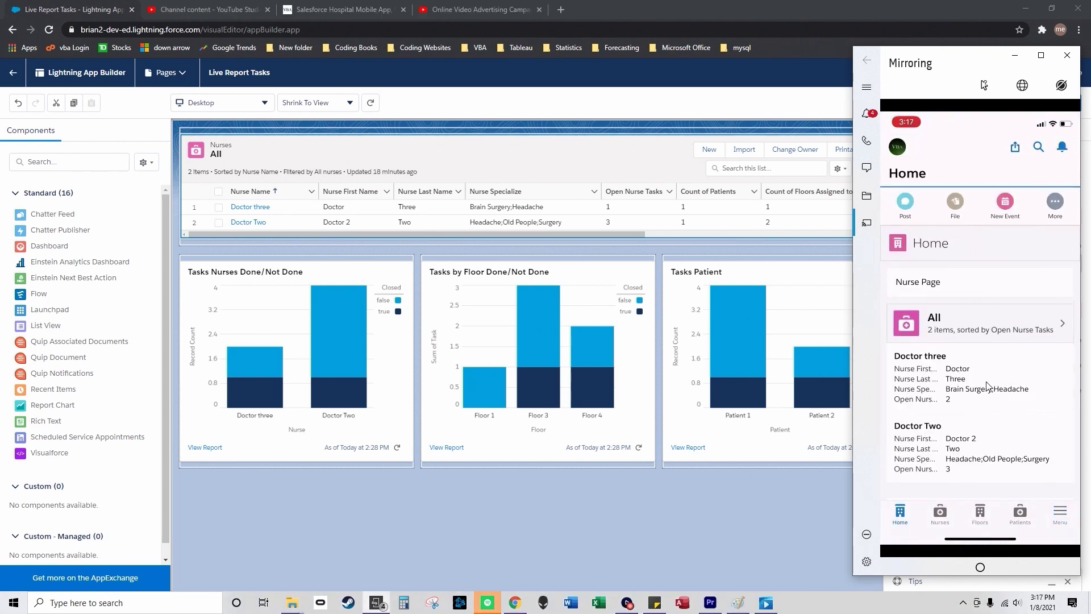
pyautogui.scroll(-5, 986, 386)
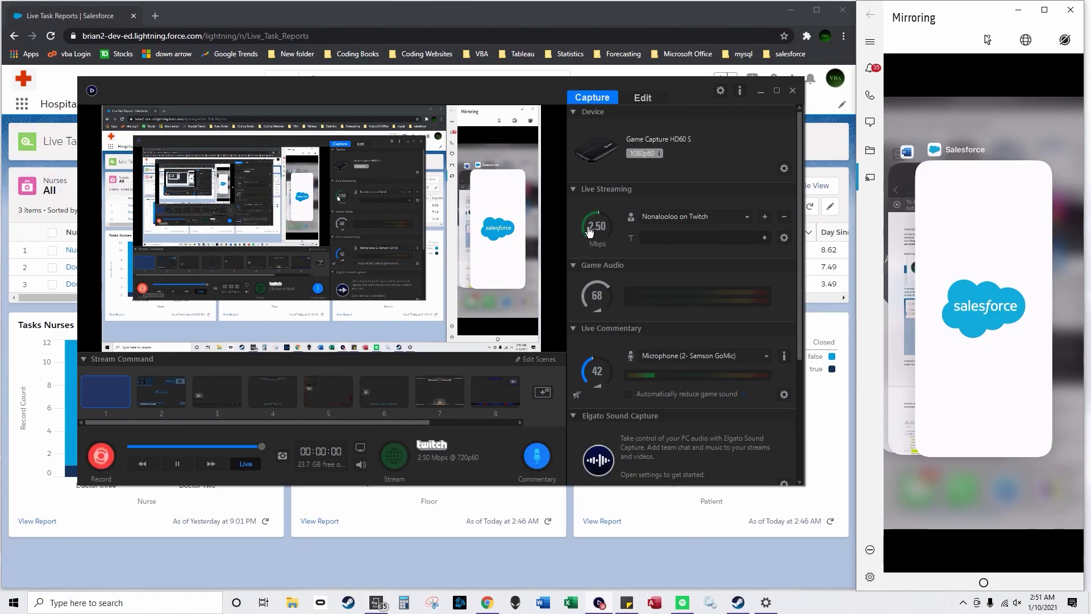
# Clear the capture window away, maximize the browser and open Advanced User Details in the personal settings
pyautogui.click(761, 91)
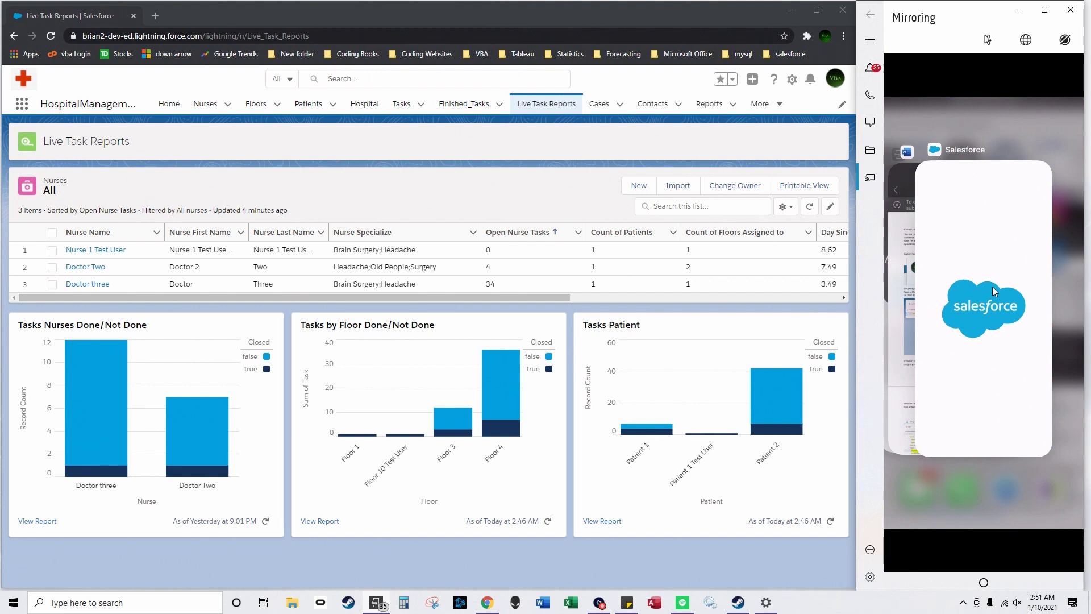
pyautogui.click(814, 11)
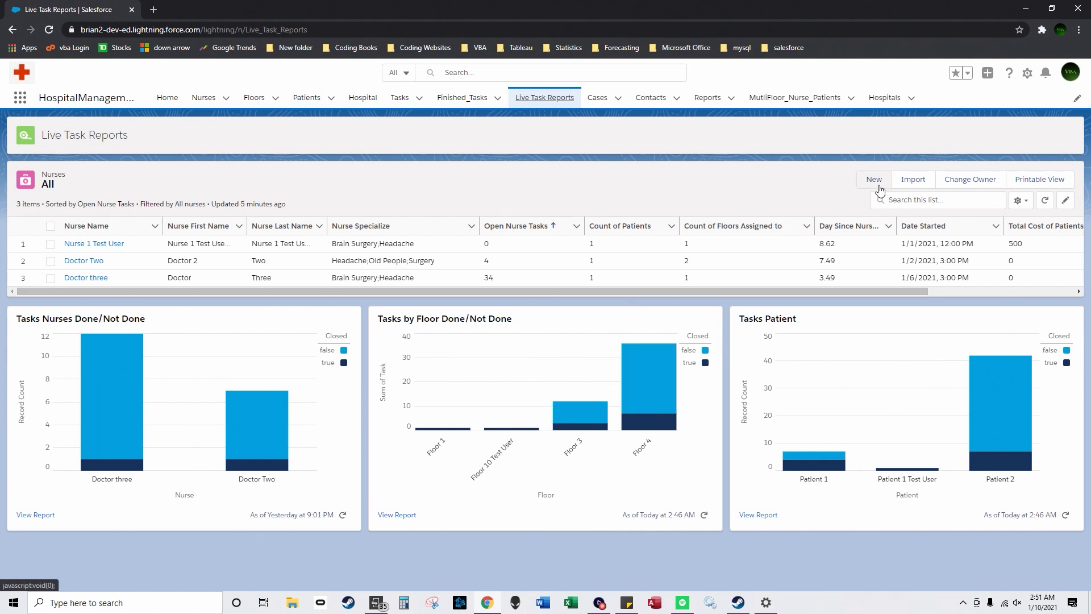
pyautogui.click(1071, 73)
pyautogui.click(934, 133)
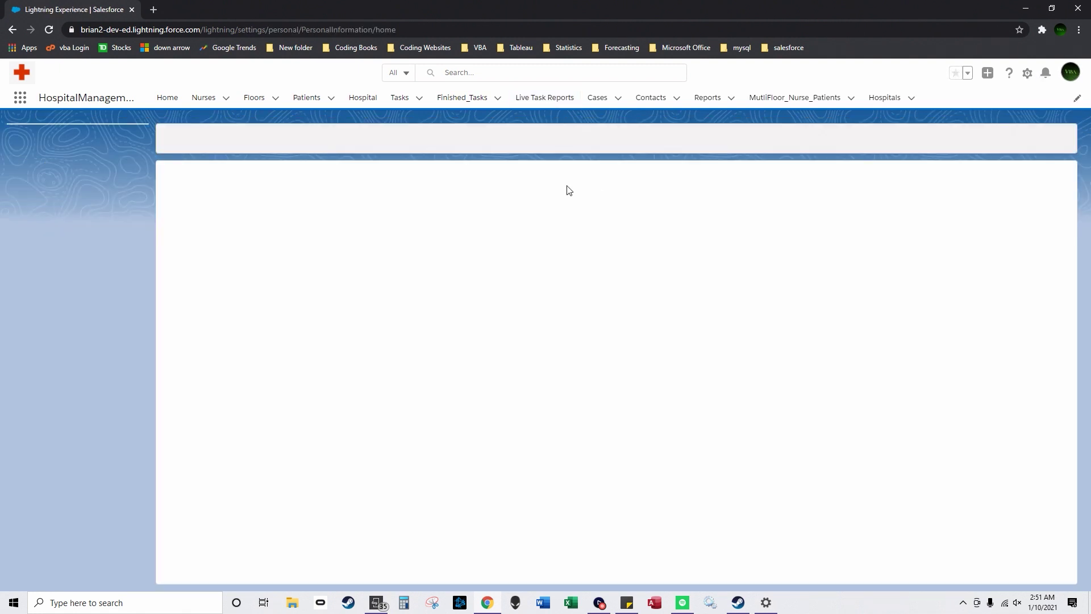
pyautogui.click(71, 190)
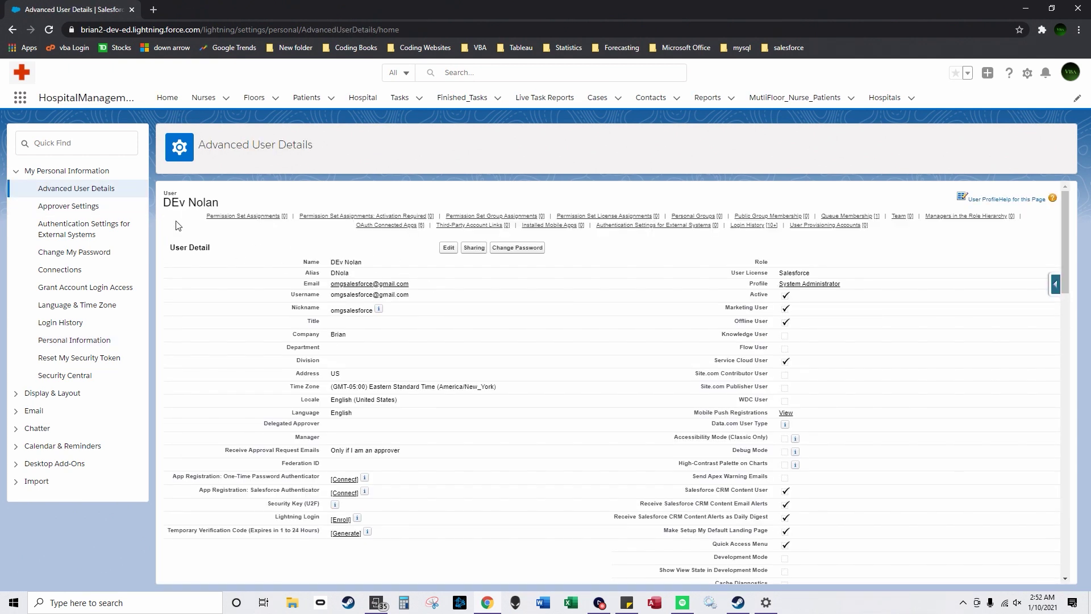
# Review the user detail record and open its edit form to look through all its sections
pyautogui.click(78, 143)
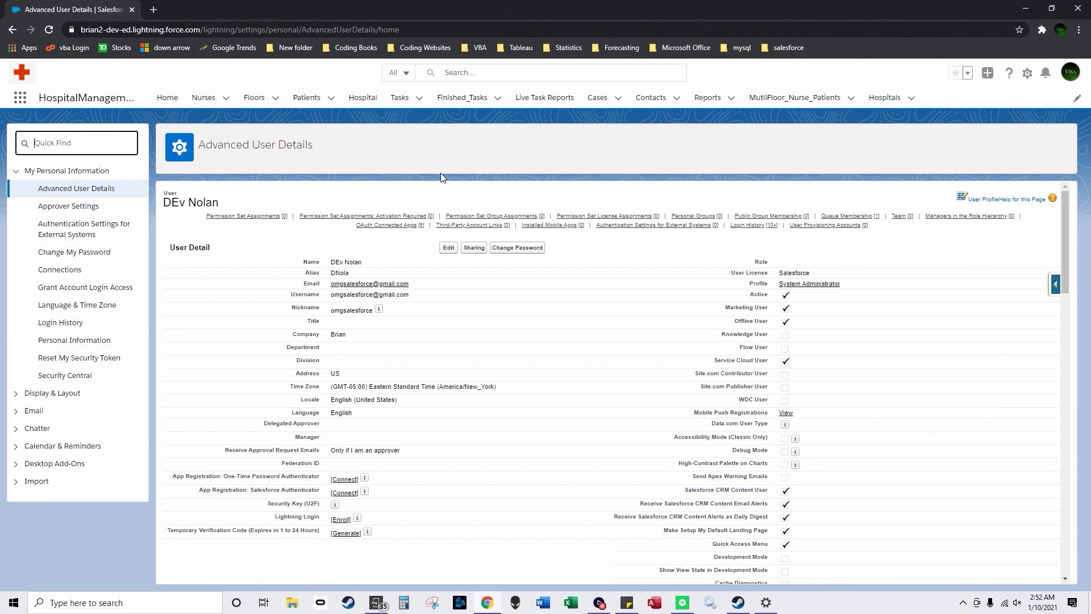
pyautogui.scroll(-8, 433, 280)
pyautogui.scroll(8, 421, 244)
pyautogui.moveTo(420, 223)
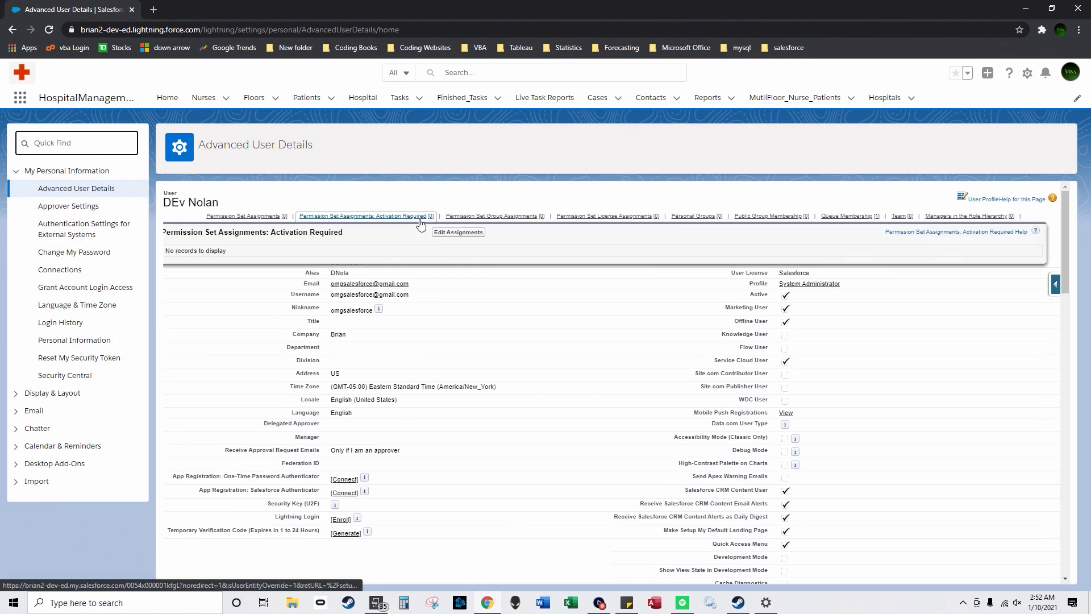
pyautogui.click(448, 248)
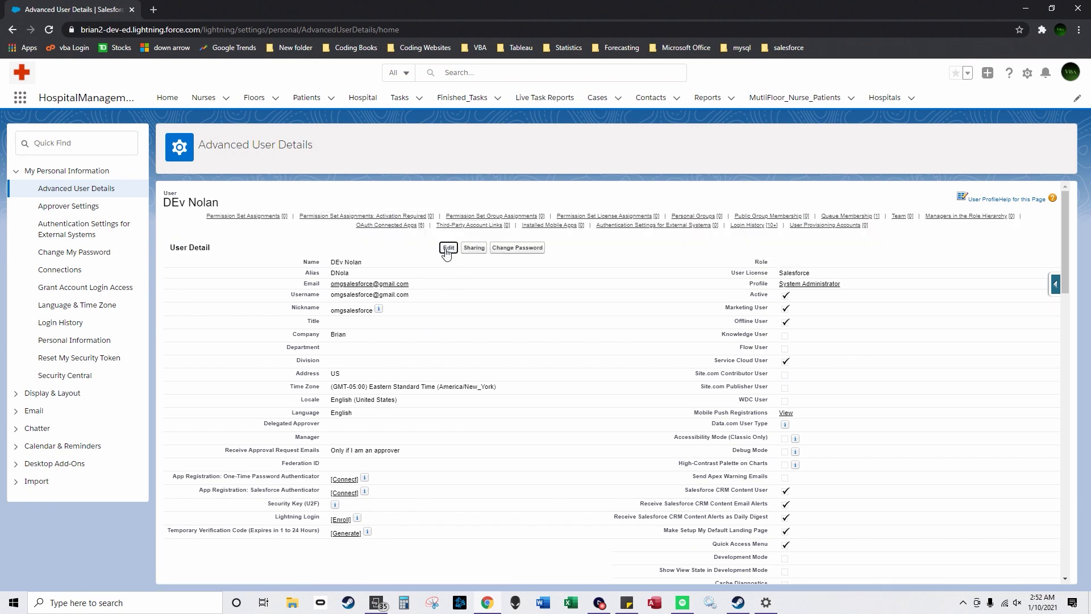
pyautogui.scroll(-10, 504, 275)
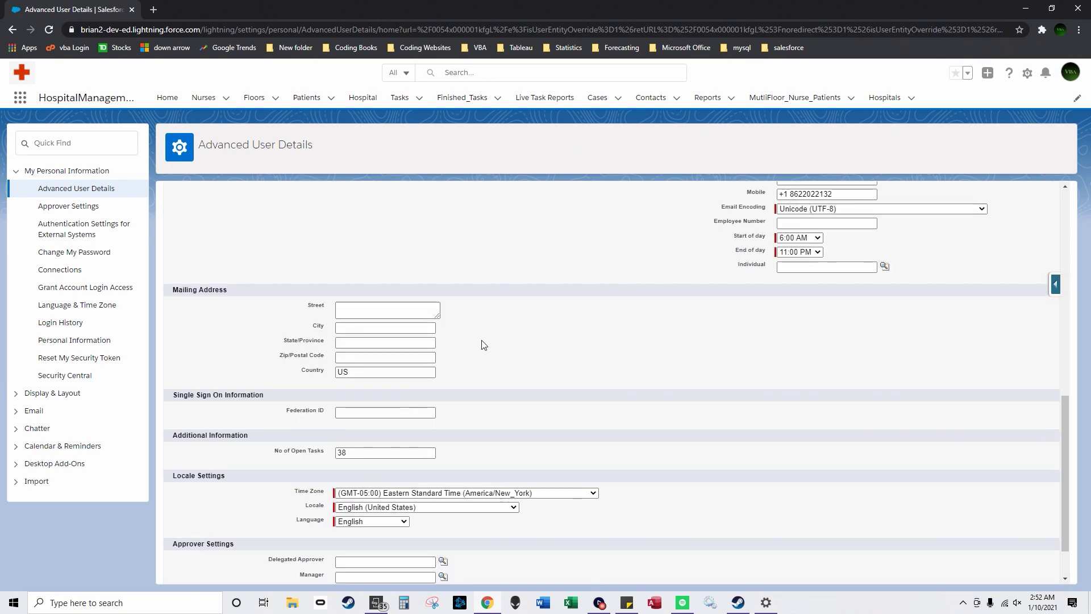
pyautogui.scroll(-2, 488, 337)
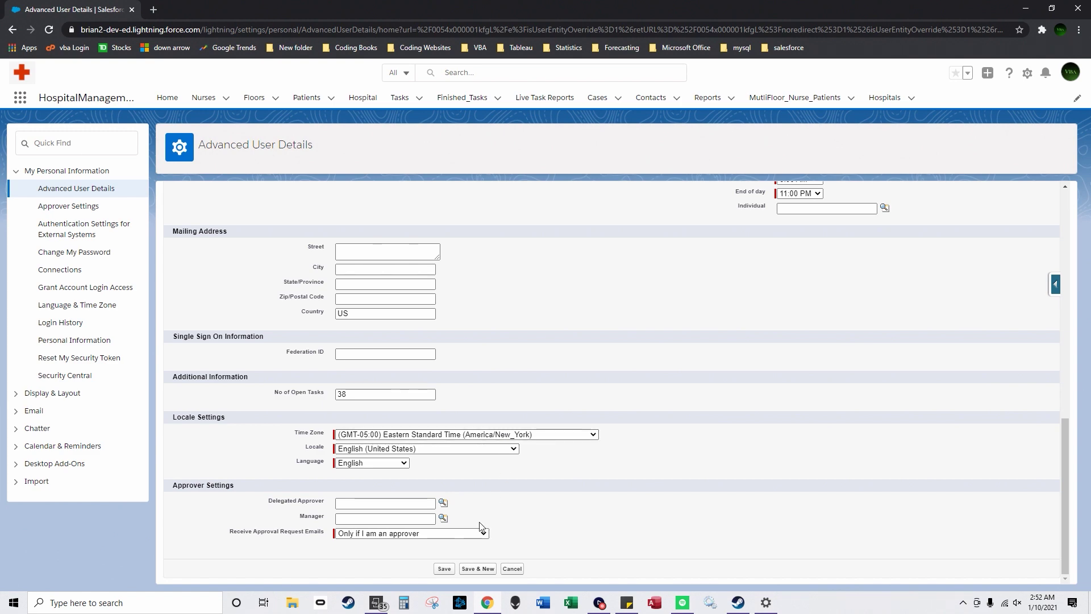
pyautogui.scroll(15, 454, 426)
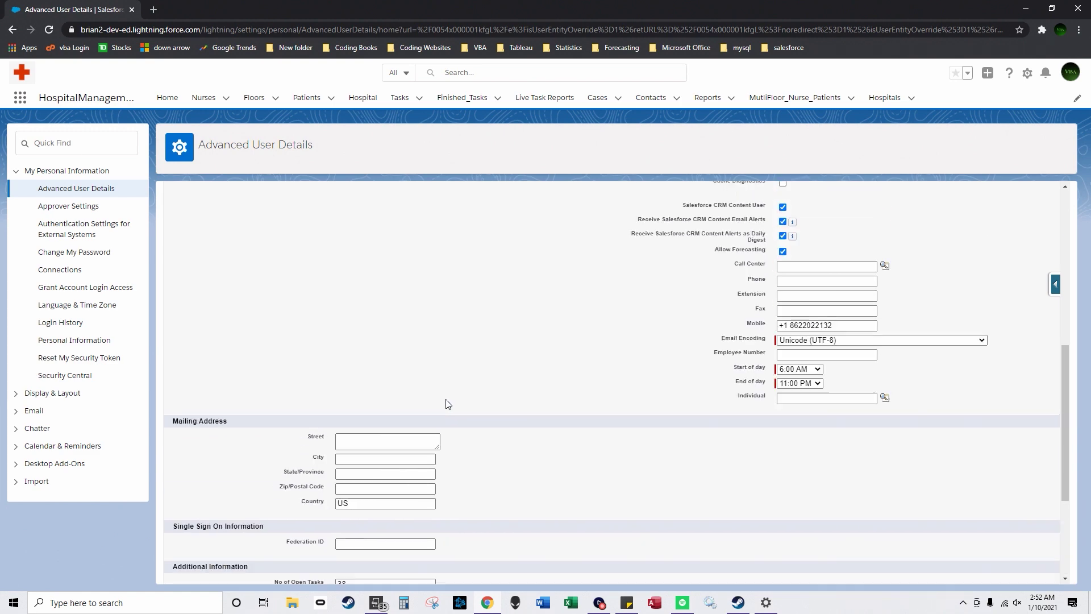
# Search the personal settings for "activity" and open the Activity Reminders settings
pyautogui.click(73, 149)
pyautogui.write('activit')
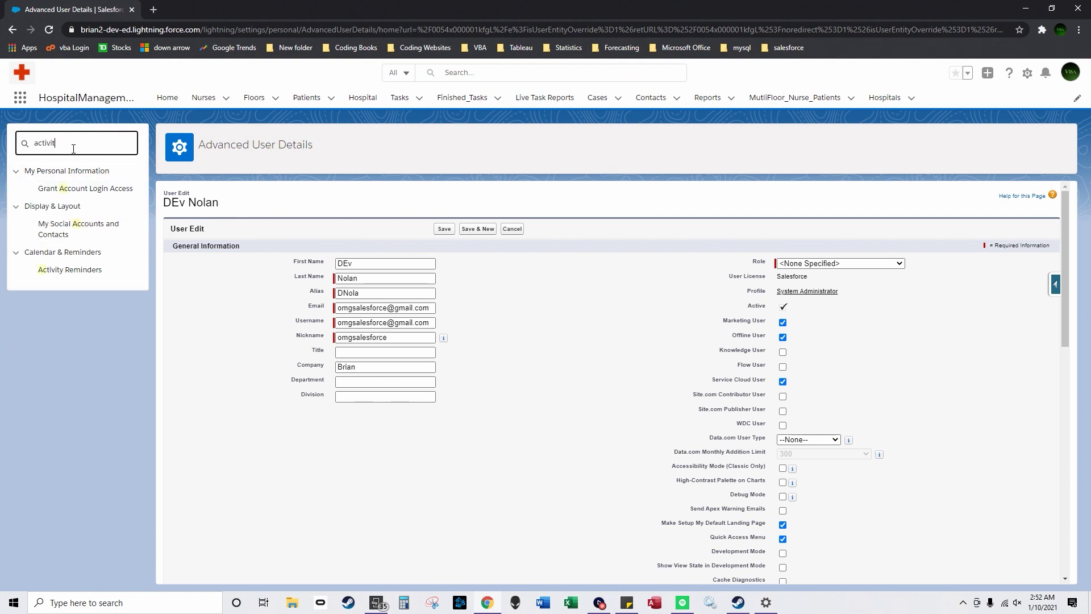
pyautogui.write('y se')
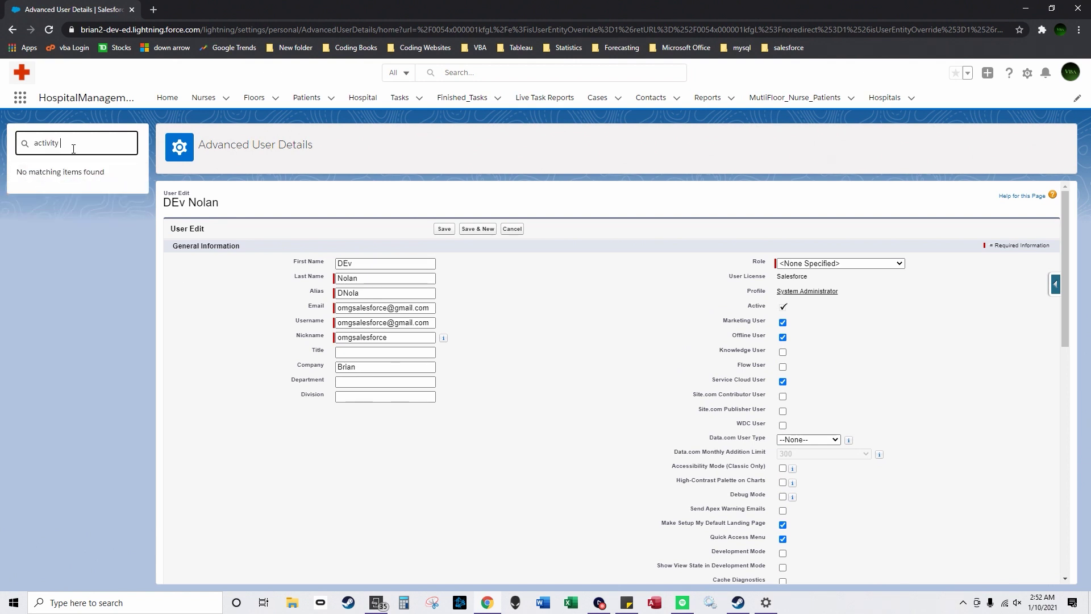
pyautogui.click(80, 190)
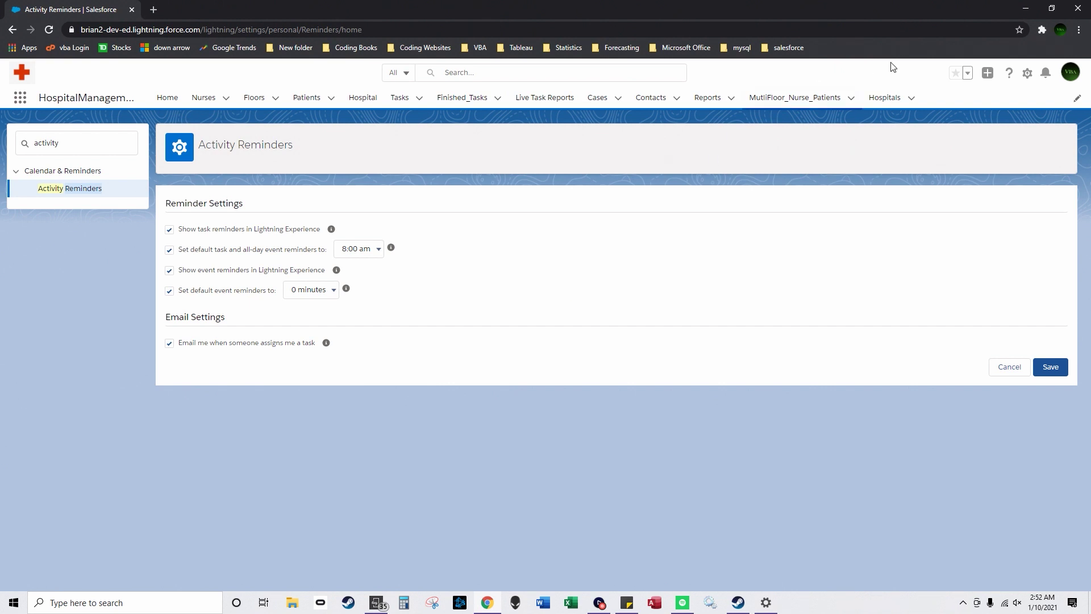
# Open Setup's Object Manager and sort the object list by label in descending order
pyautogui.click(1027, 73)
pyautogui.click(969, 103)
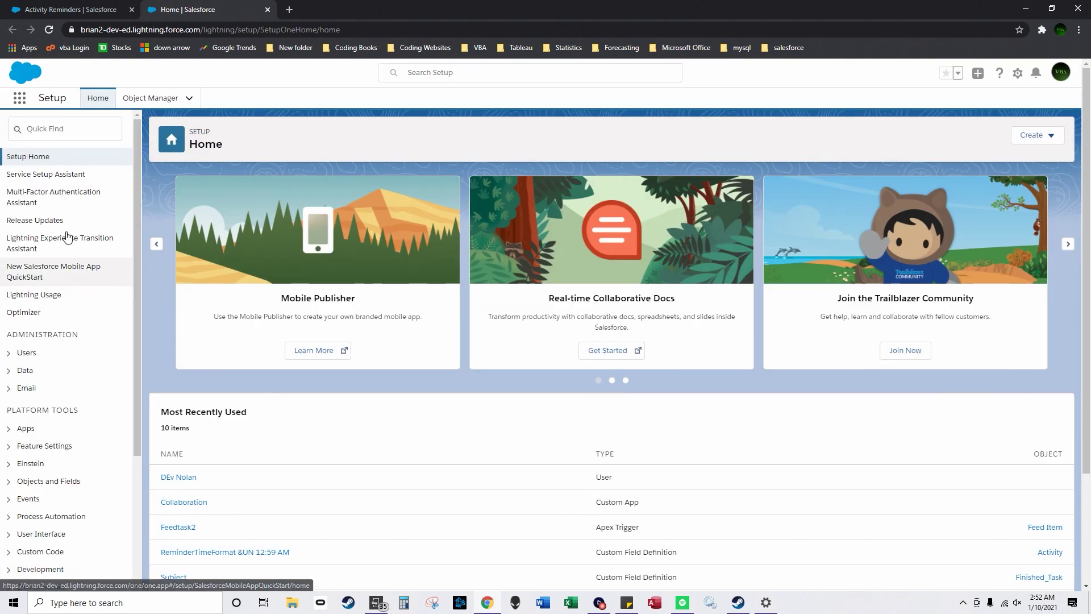
pyautogui.click(150, 98)
pyautogui.click(592, 190)
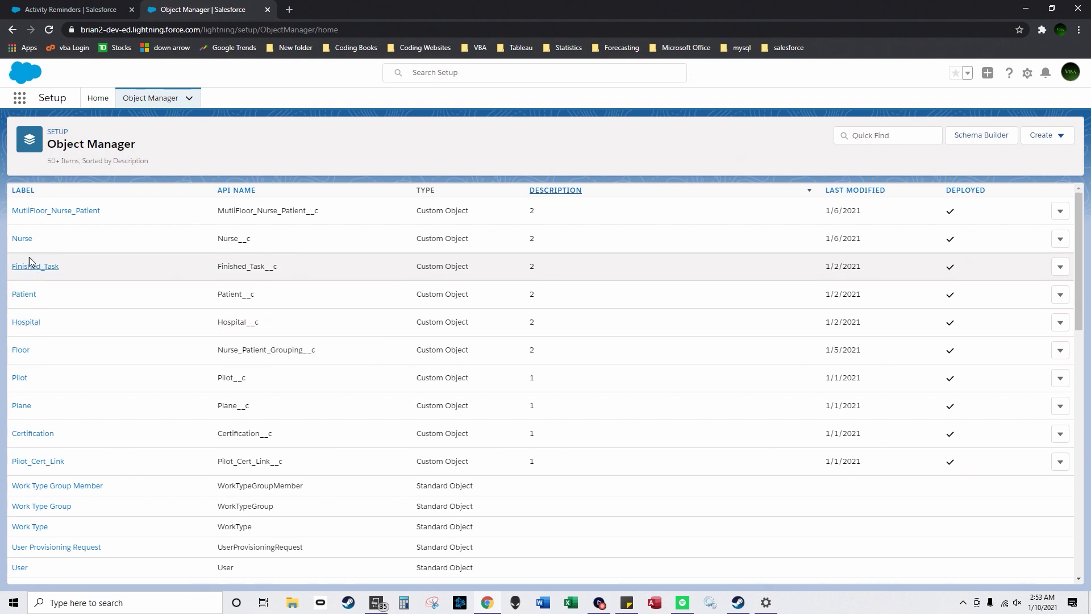
pyautogui.click(24, 190)
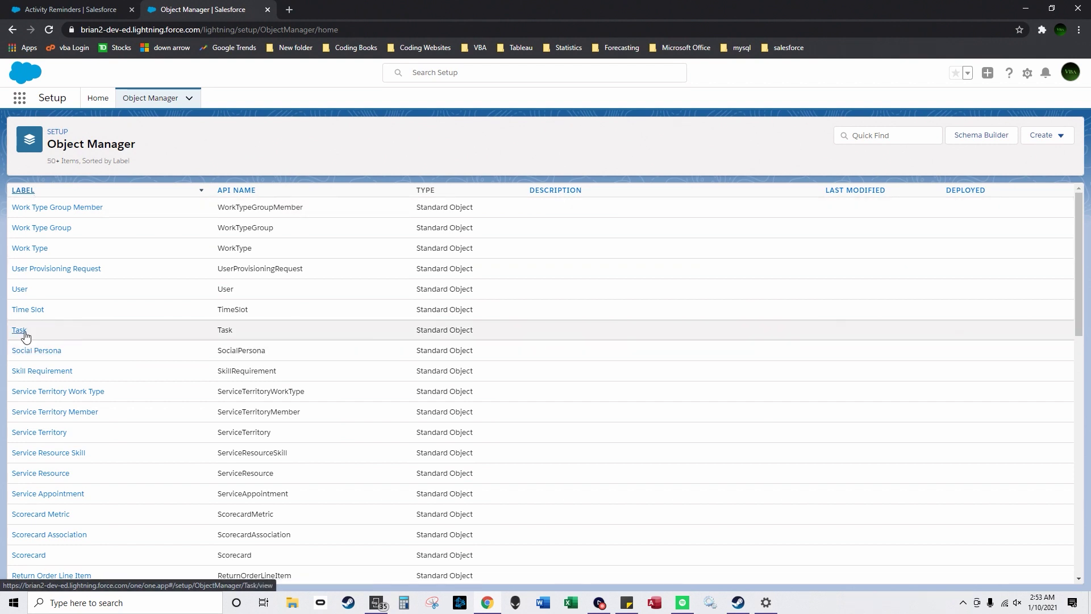
# Open the Task object's Task Layout page layout and view its Task Detail fields
pyautogui.click(25, 336)
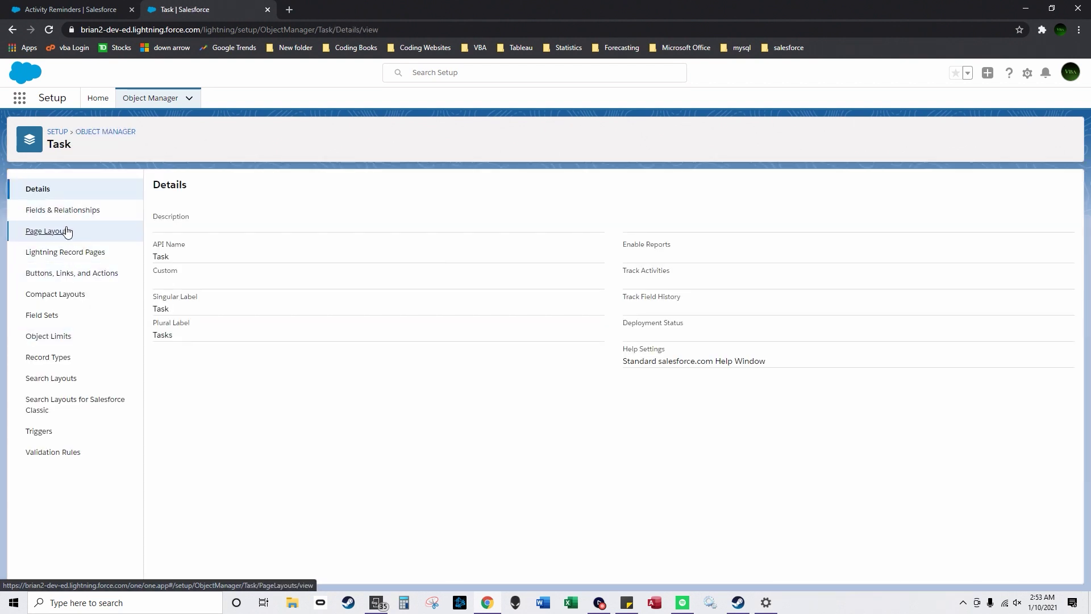
pyautogui.click(62, 232)
pyautogui.click(181, 238)
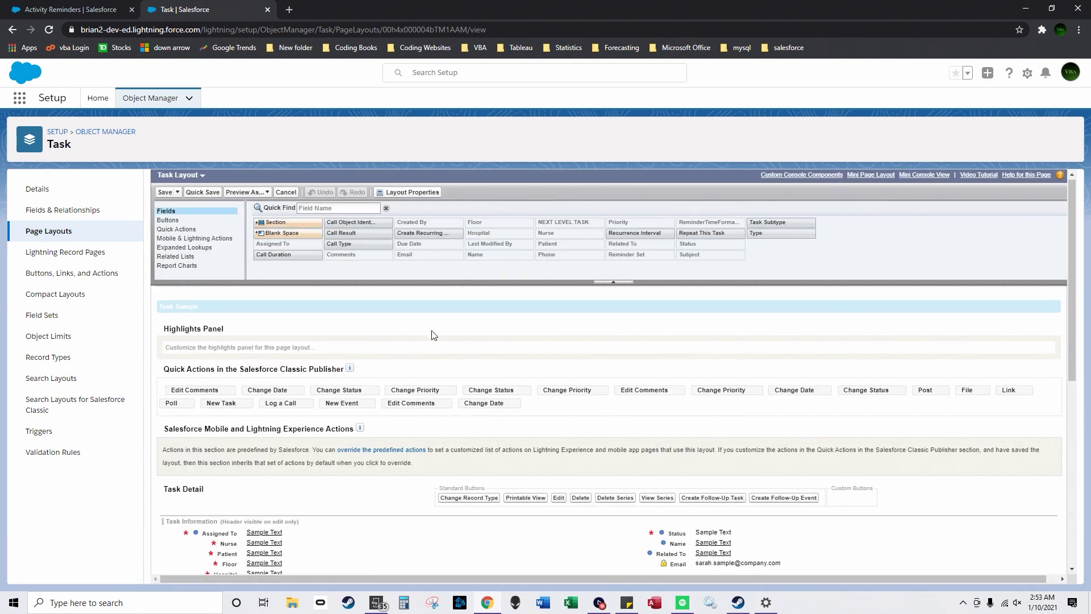
pyautogui.scroll(-3, 206, 365)
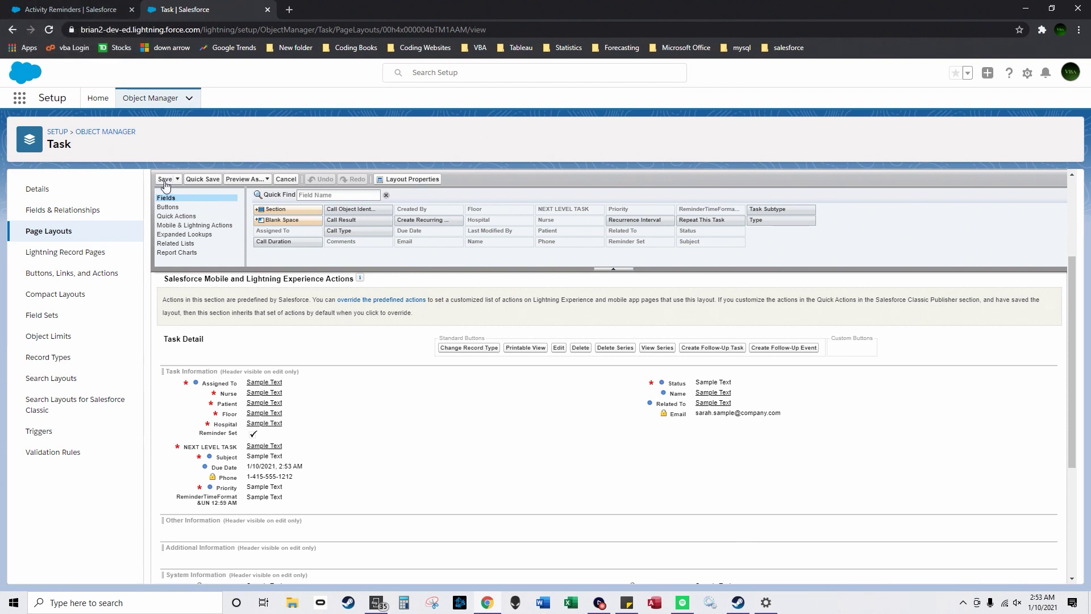
# Open a new task form from the Tasks list in the HospitalManagement app, check its reminder fields and close it
pyautogui.click(85, 9)
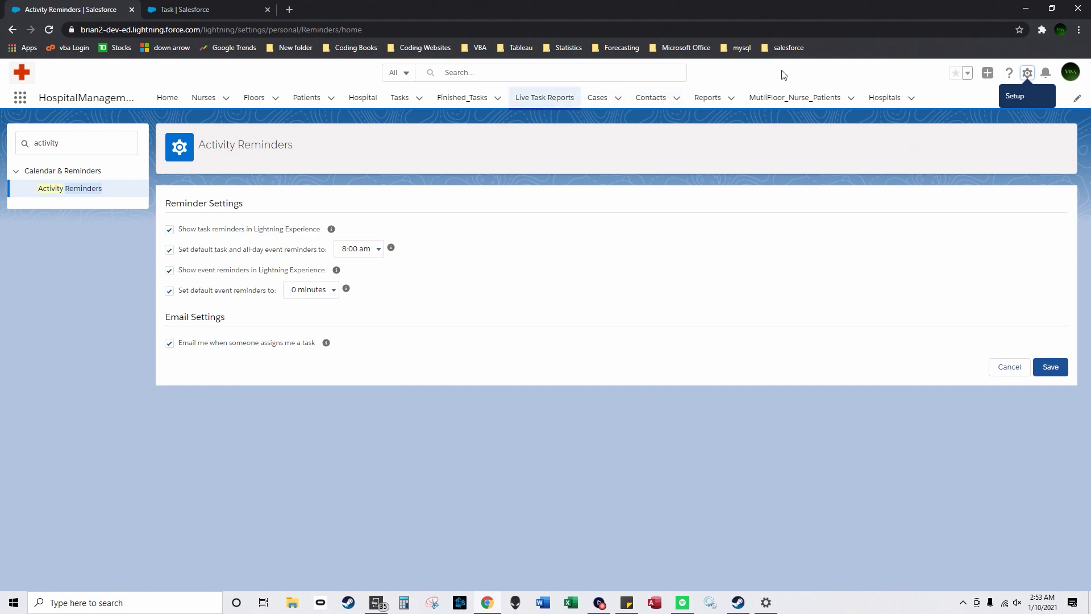
pyautogui.click(400, 97)
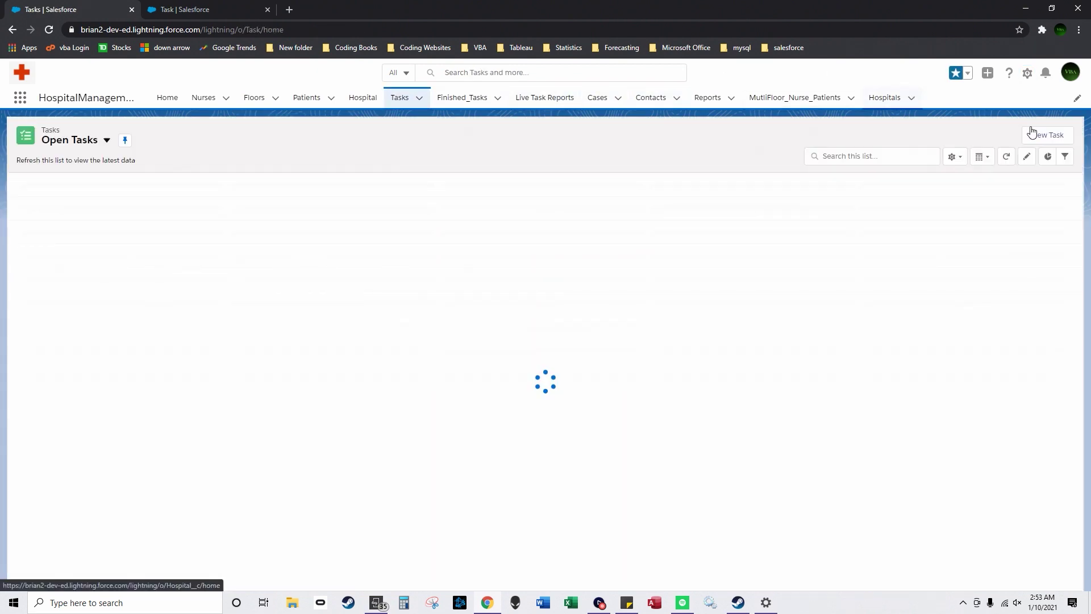
pyautogui.click(1035, 134)
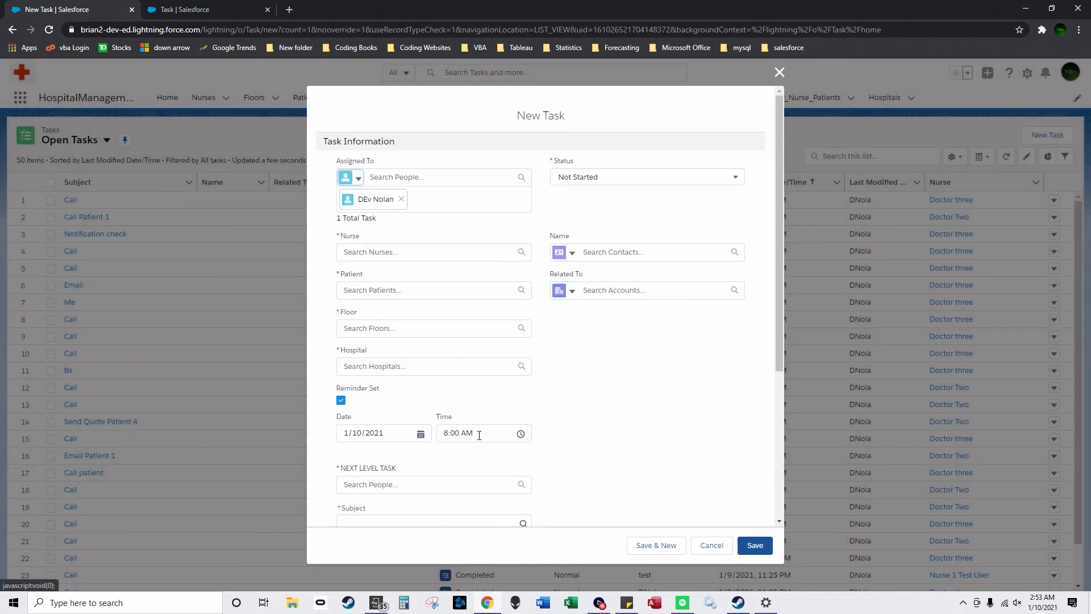
pyautogui.click(779, 73)
# Return to the Task page layout and select the Reminder Set field in the Task Information section
pyautogui.click(202, 11)
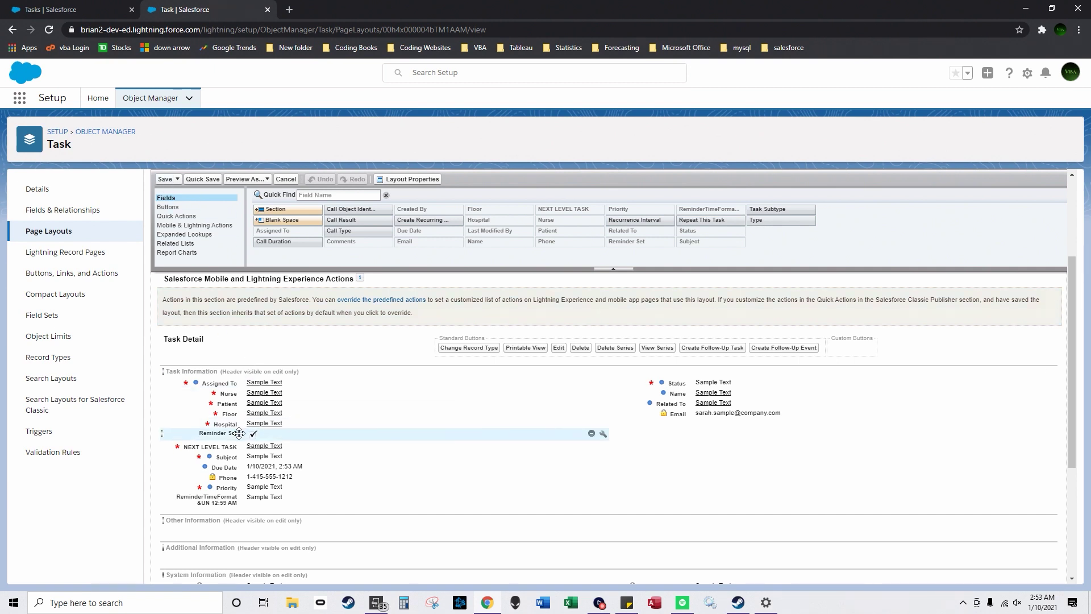
pyautogui.moveTo(252, 433)
pyautogui.mouseDown()
pyautogui.moveTo(290, 369)
pyautogui.moveTo(522, 230)
pyautogui.moveTo(296, 439)
pyautogui.moveTo(256, 437)
pyautogui.mouseUp()
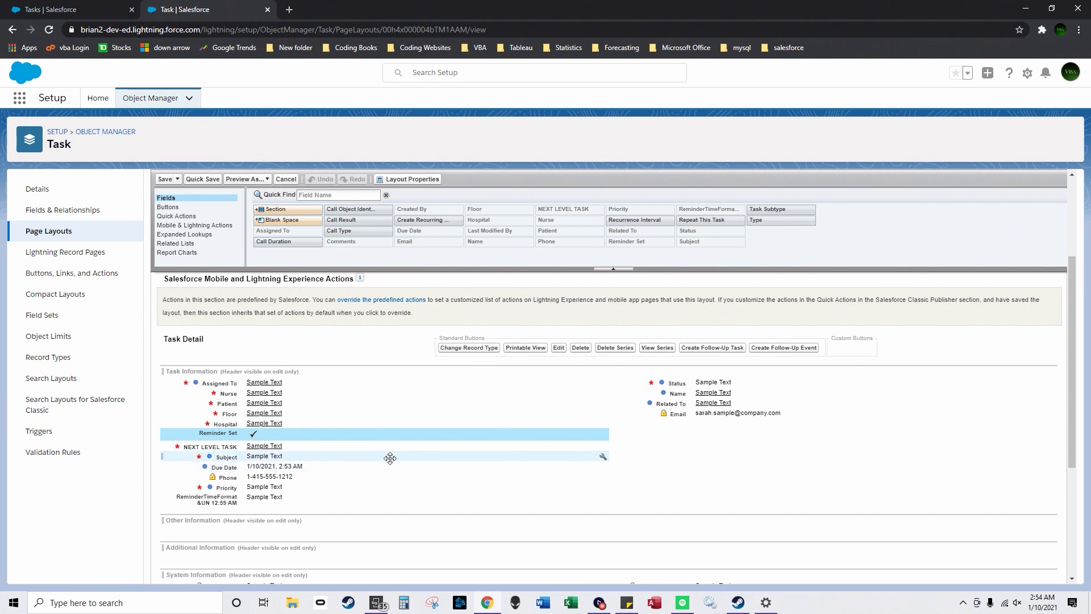
# Bring up the phone mirroring window to view the Salesforce mobile app's settings and the phone's home screen, then return to the browser
pyautogui.moveTo(384, 604)
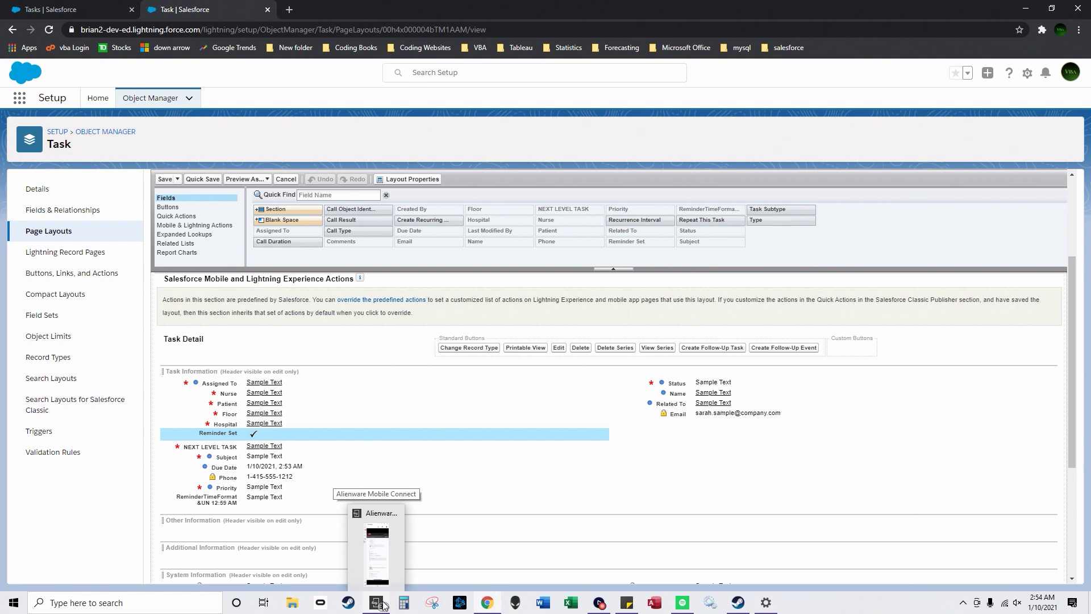
pyautogui.click(383, 604)
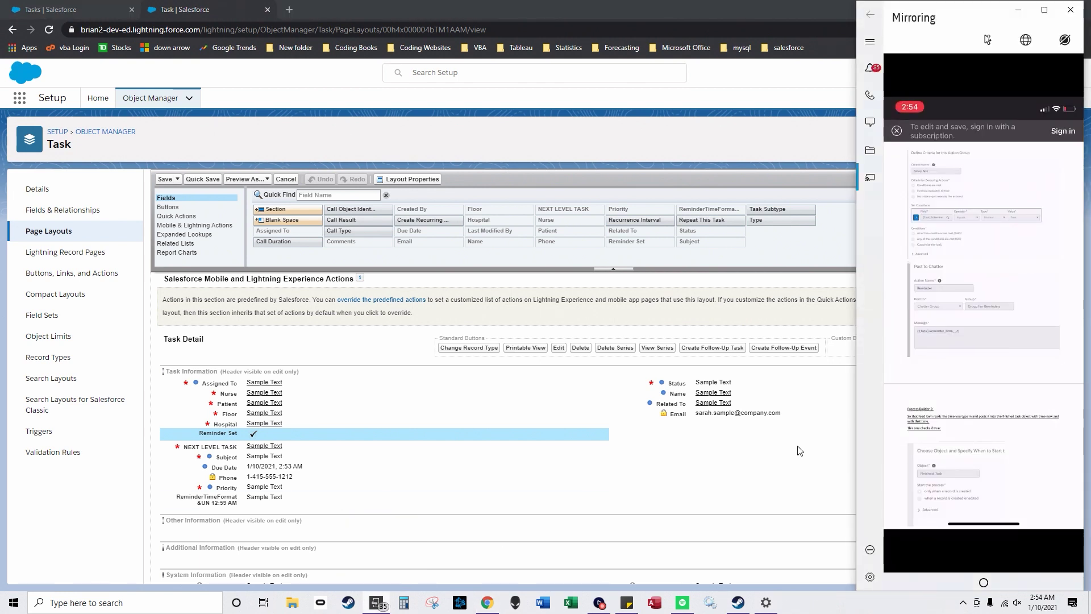
pyautogui.click(753, 464)
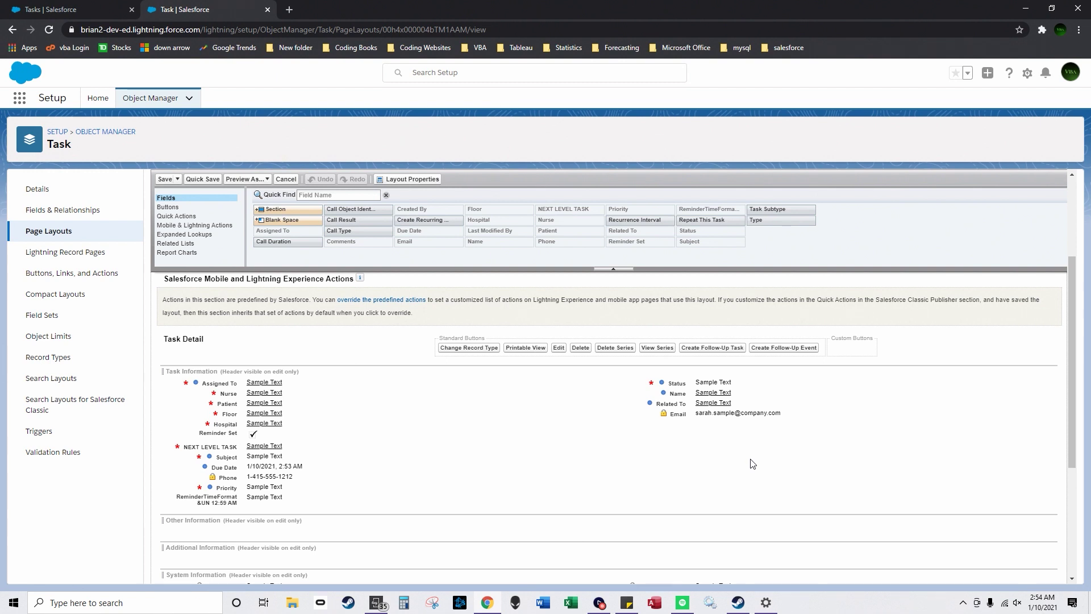
pyautogui.click(380, 605)
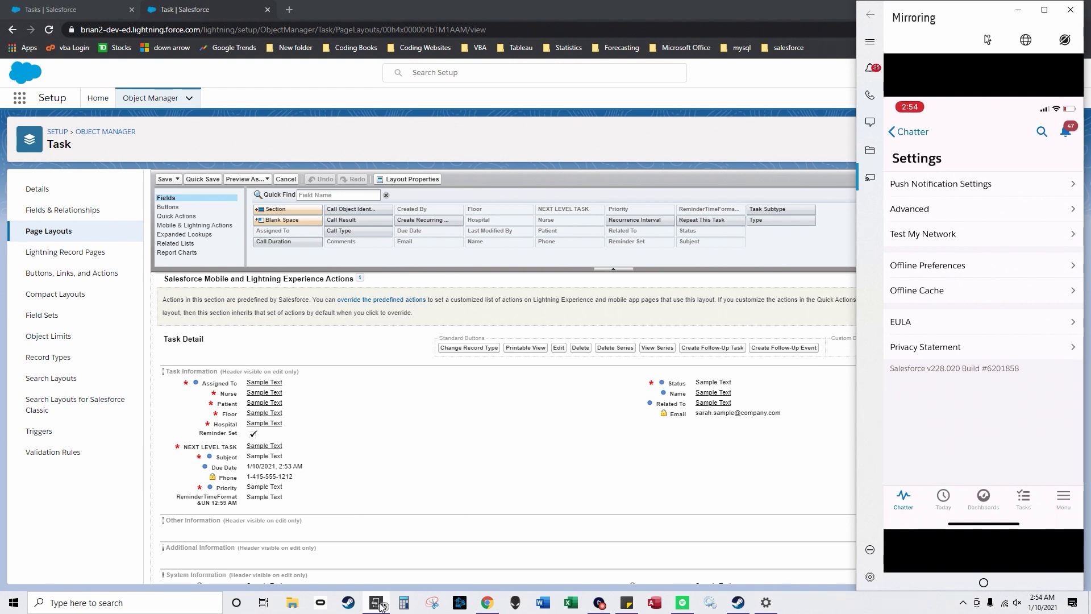
pyautogui.click(396, 422)
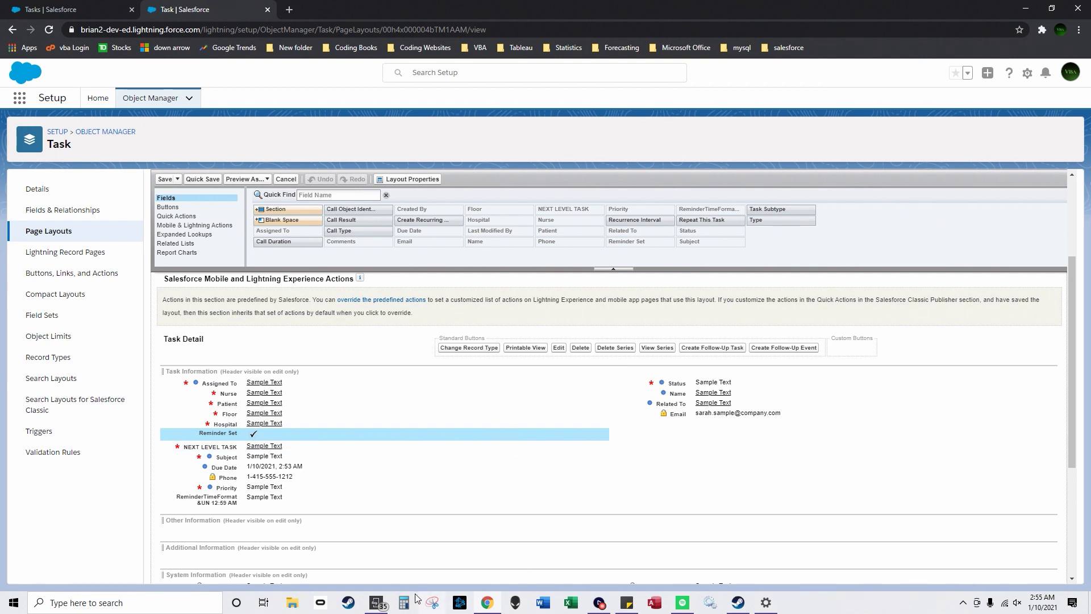
pyautogui.click(384, 607)
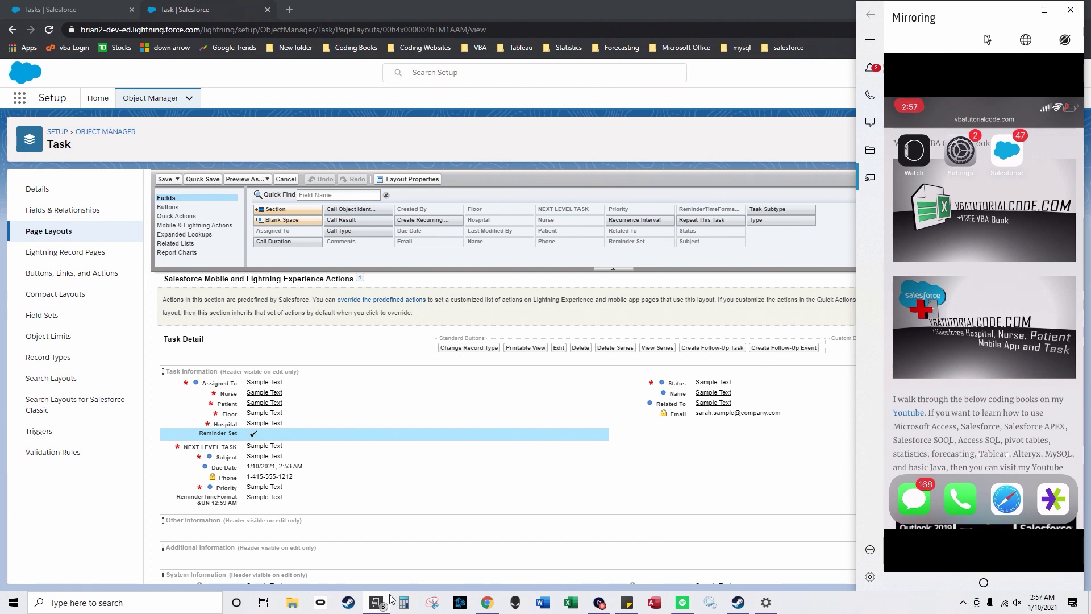
pyautogui.click(481, 154)
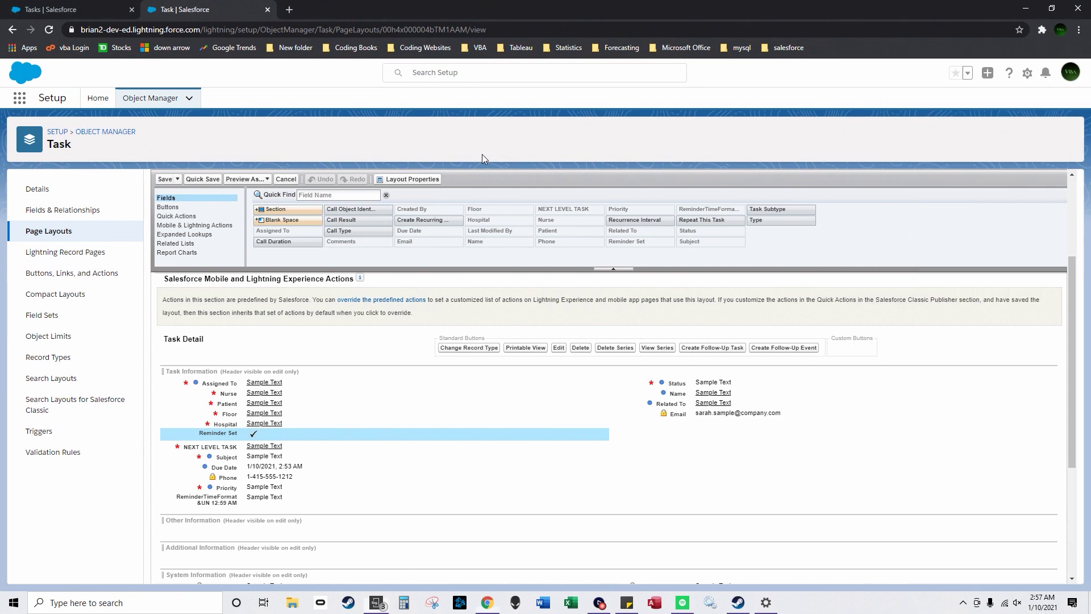
# Search Setup for "notification del", open Notification Delivery Settings and expand the Activities notification types
pyautogui.click(1027, 74)
pyautogui.click(997, 106)
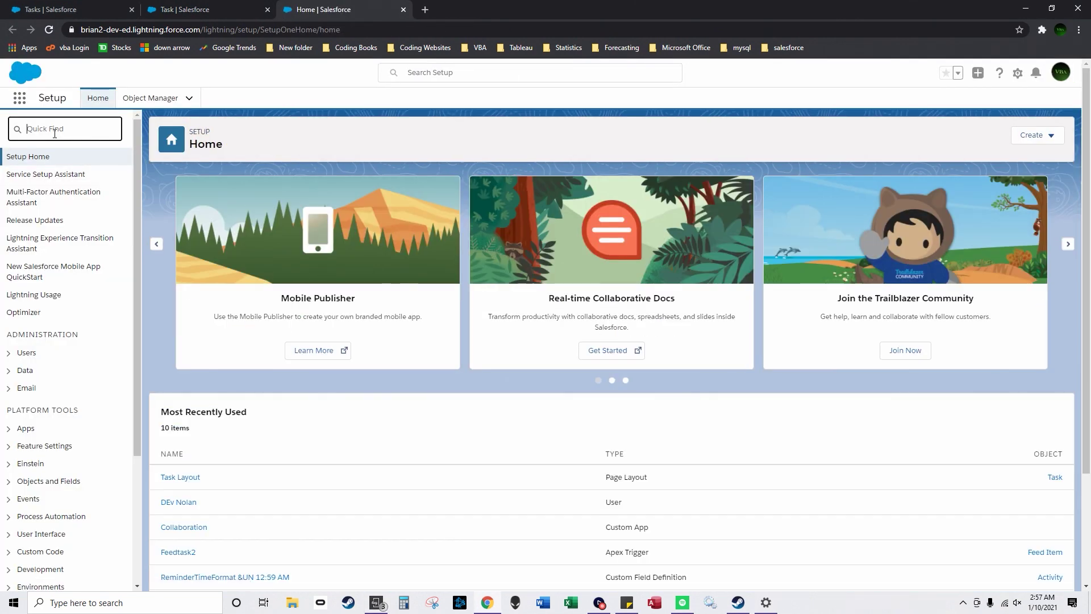
pyautogui.write('noti')
pyautogui.write('dic')
pyautogui.press('BackSpace')
pyautogui.press('BackSpace')
pyautogui.press('BackSpace')
pyautogui.write('fication del')
pyautogui.click(57, 175)
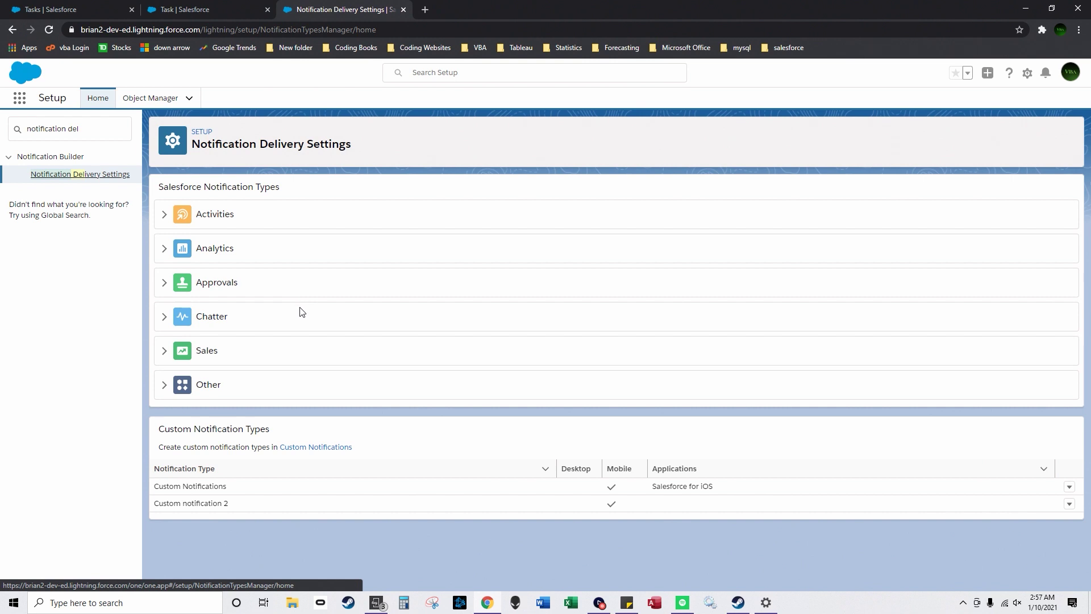
pyautogui.click(164, 216)
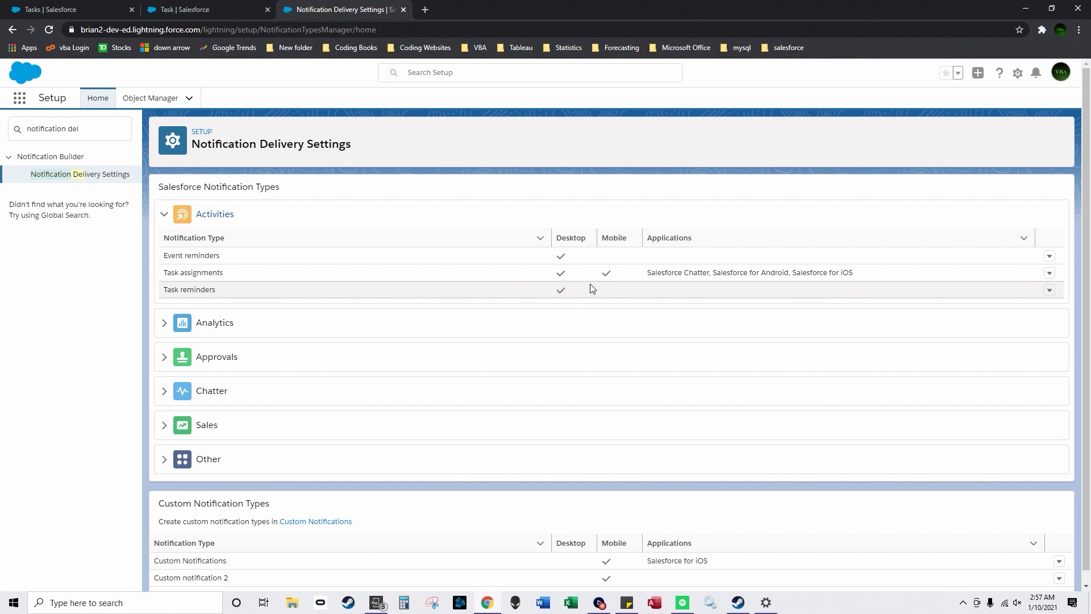
# Create a custom notification type named "custom notifications 3" with Mobile as its supported channel
pyautogui.scroll(-1, 631, 333)
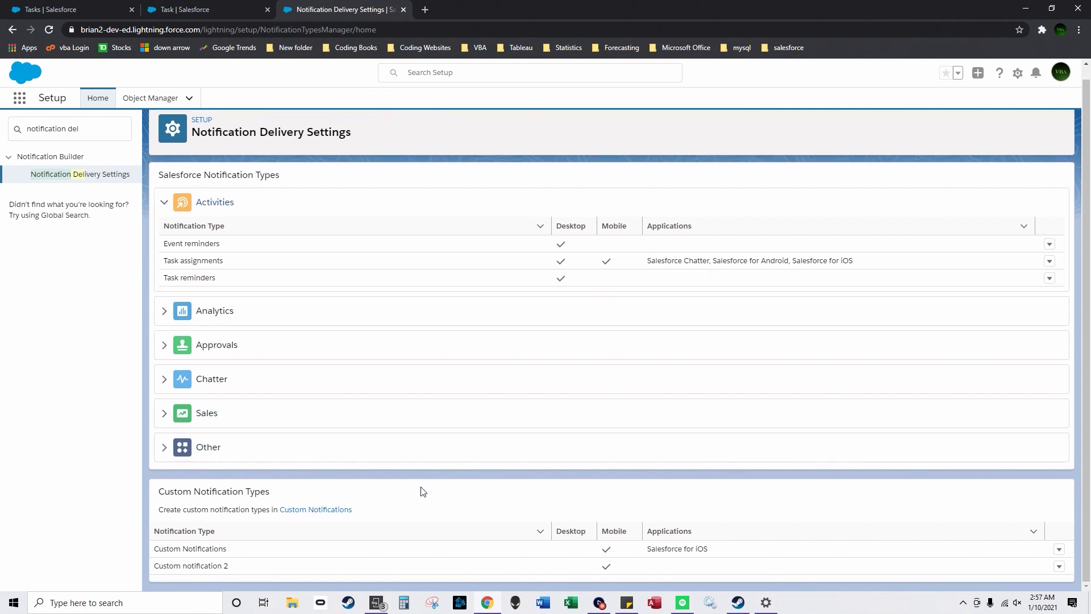
pyautogui.click(336, 513)
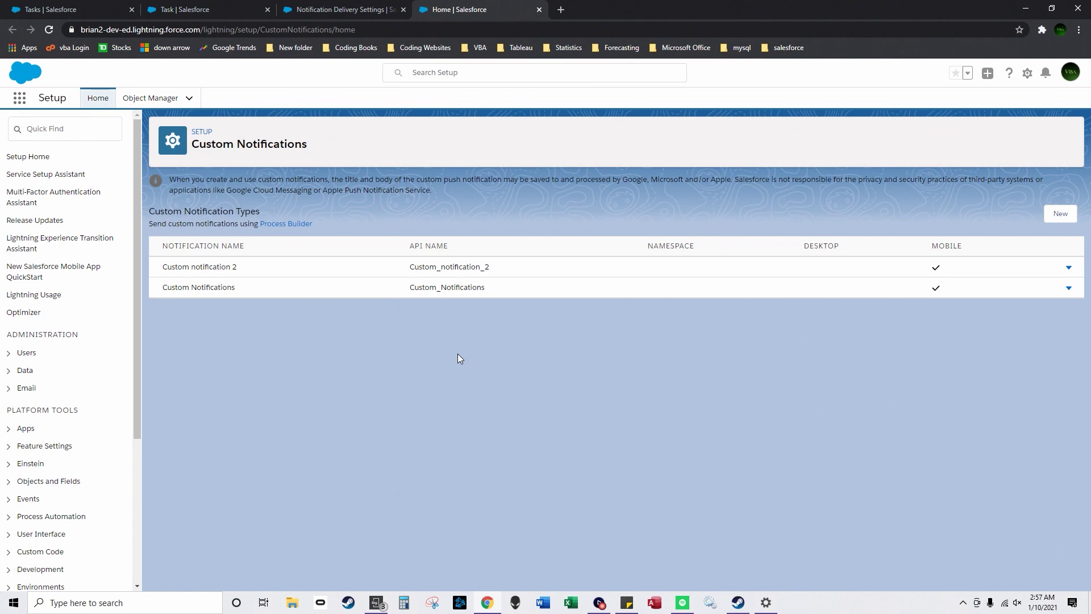
pyautogui.click(1057, 216)
pyautogui.write('custom notifications 3')
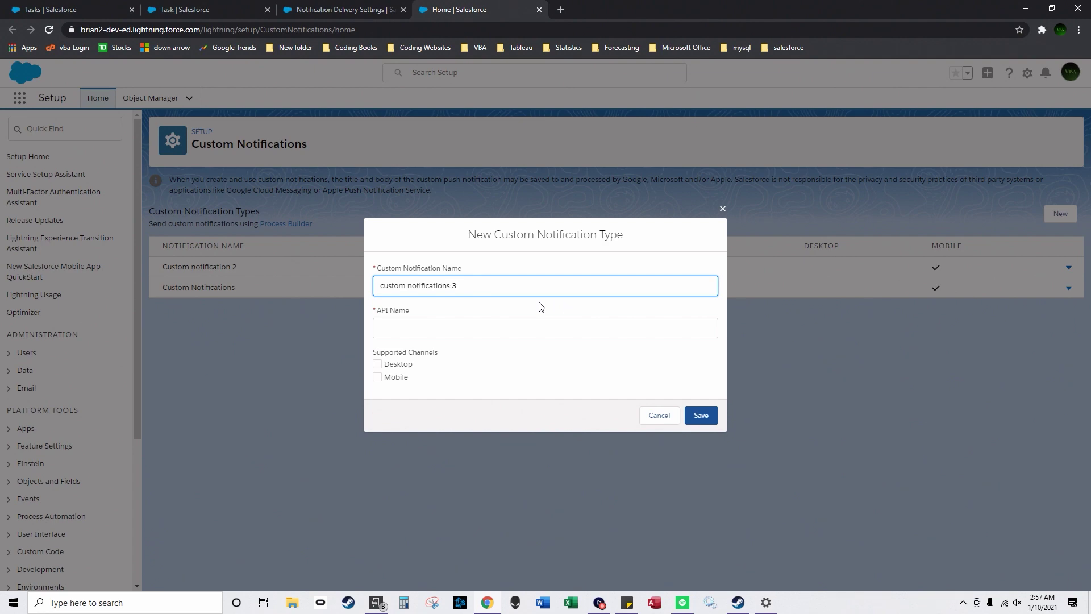
pyautogui.click(455, 385)
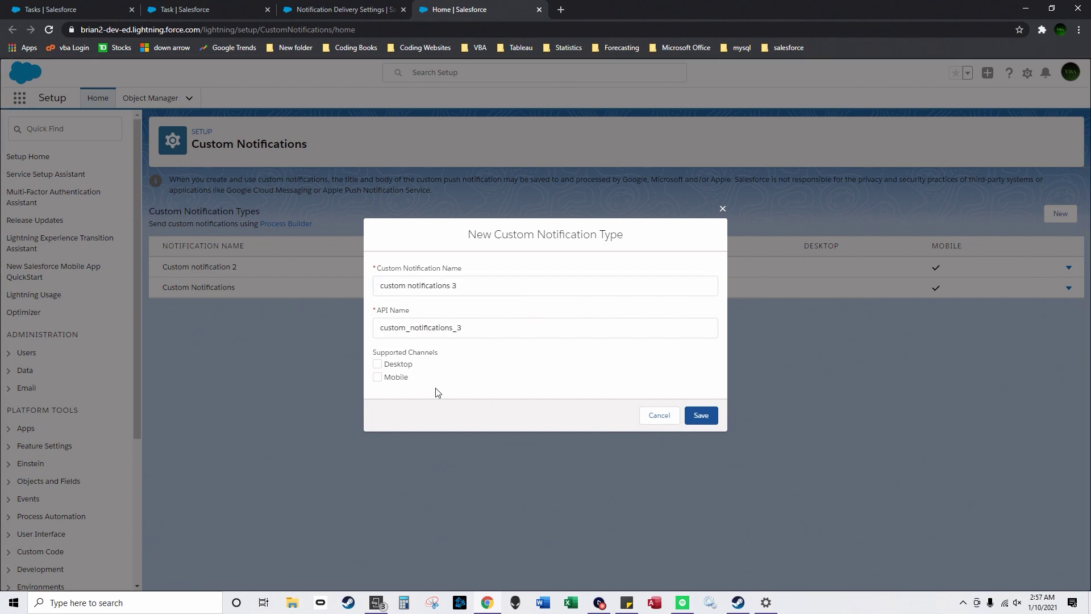
pyautogui.click(377, 377)
pyautogui.click(699, 415)
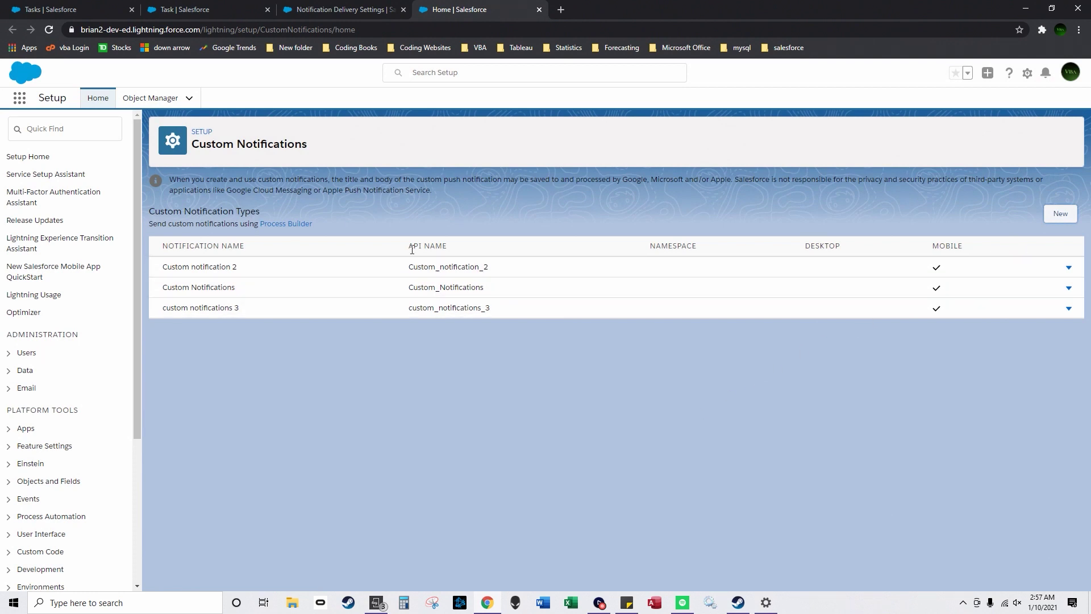
# Reload Notification Delivery Settings and enable Salesforce for iOS as an application for custom notifications 3
pyautogui.click(297, 6)
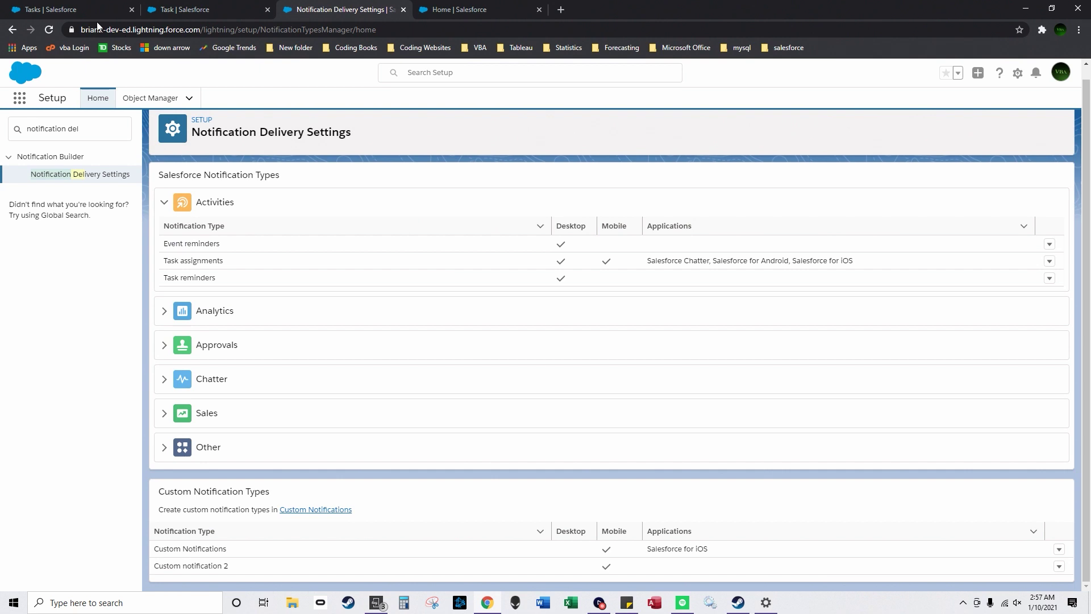
pyautogui.click(49, 30)
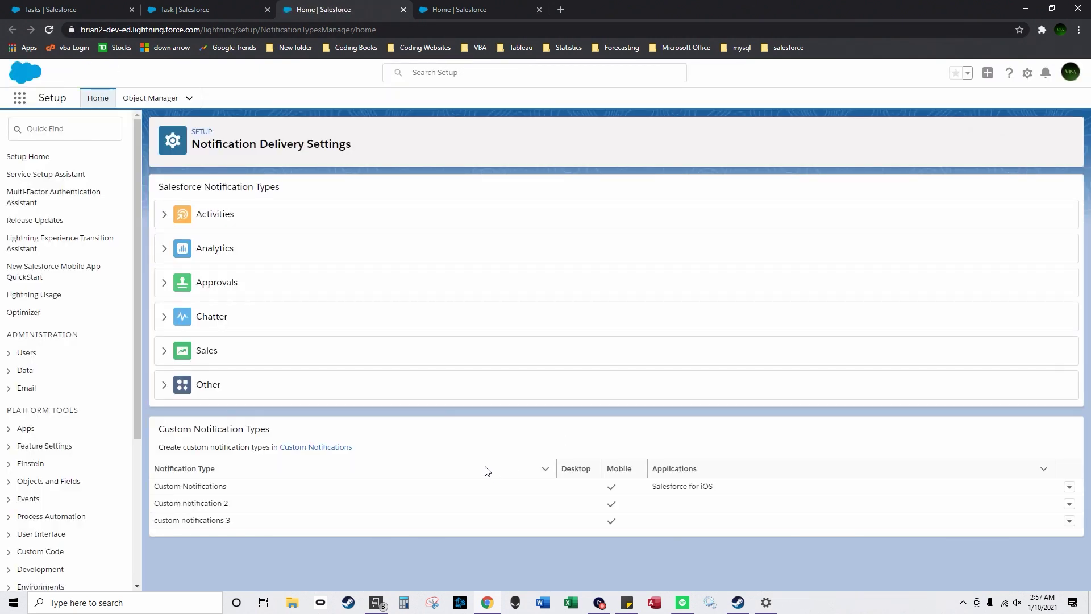
pyautogui.click(1069, 521)
pyautogui.click(1035, 515)
pyautogui.click(377, 374)
pyautogui.click(695, 407)
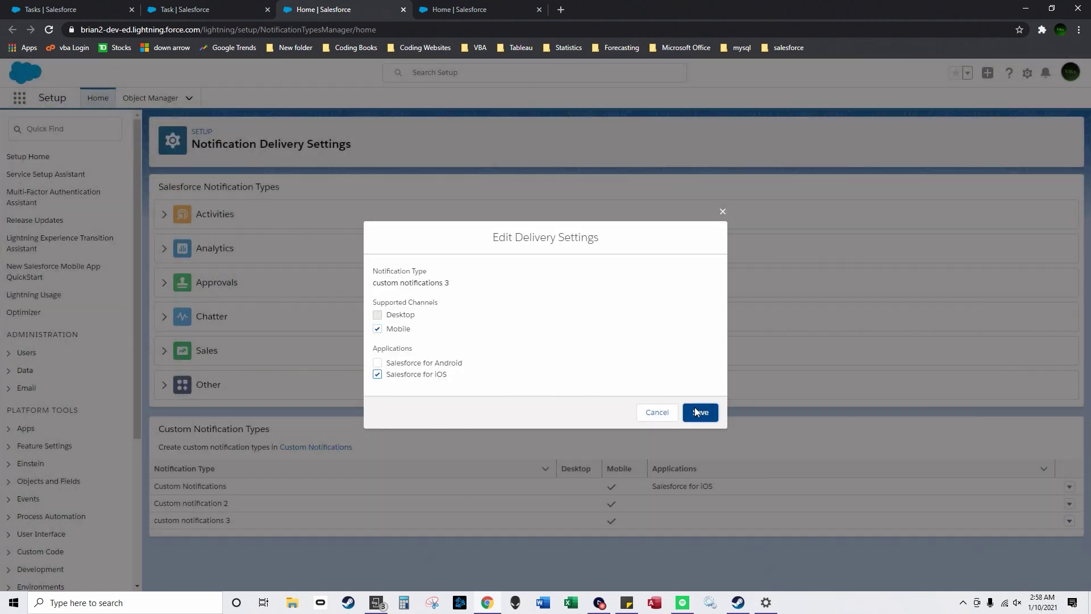
# Reload Notification Delivery Settings, check the mobile app's Push Notification Settings in the phone mirroring window and return to the browser
pyautogui.click(49, 31)
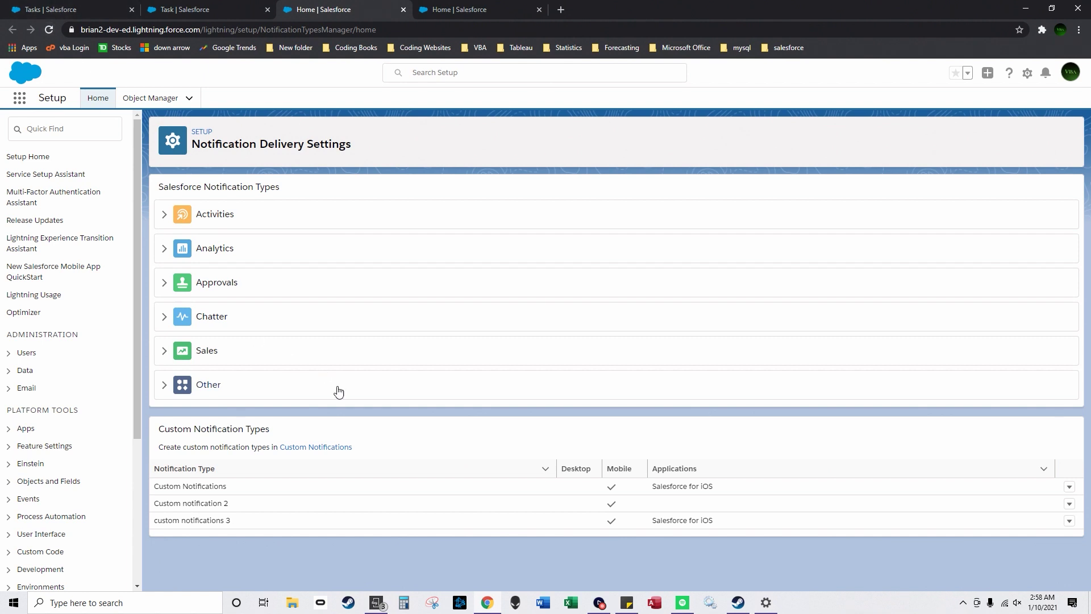
pyautogui.click(383, 606)
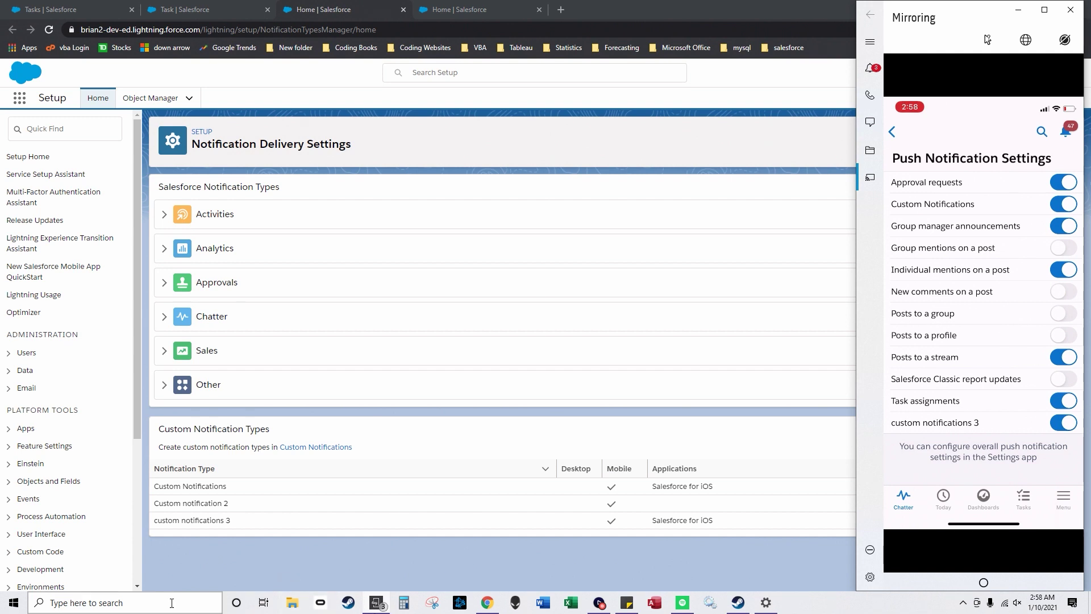
pyautogui.click(369, 445)
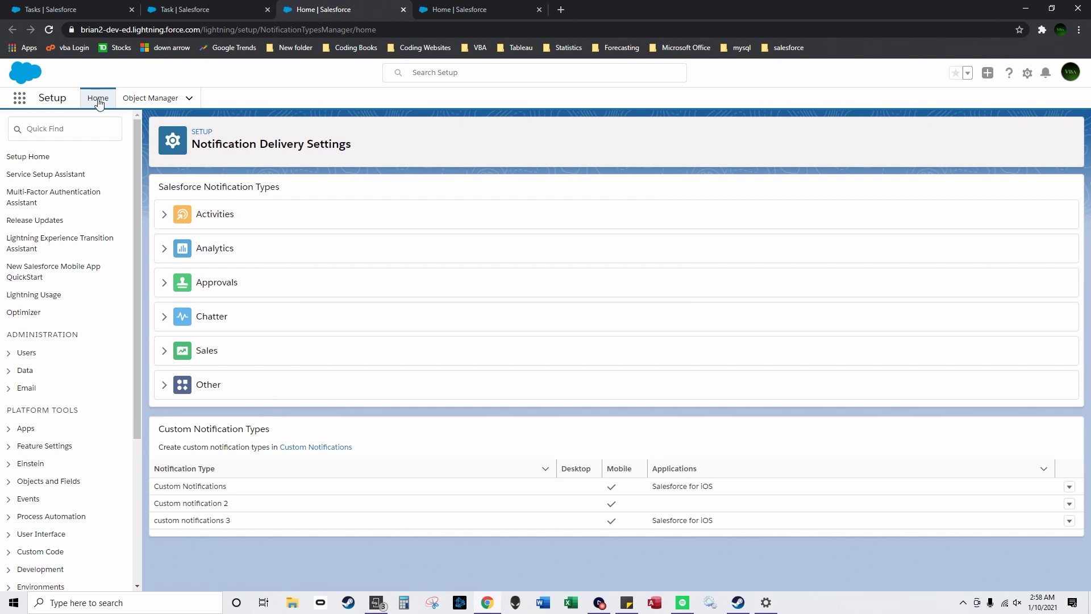
# Search Setup for "feeditem" and open the Feedtask2 trigger from FeedItem Triggers for editing
pyautogui.click(51, 124)
pyautogui.write('feed items')
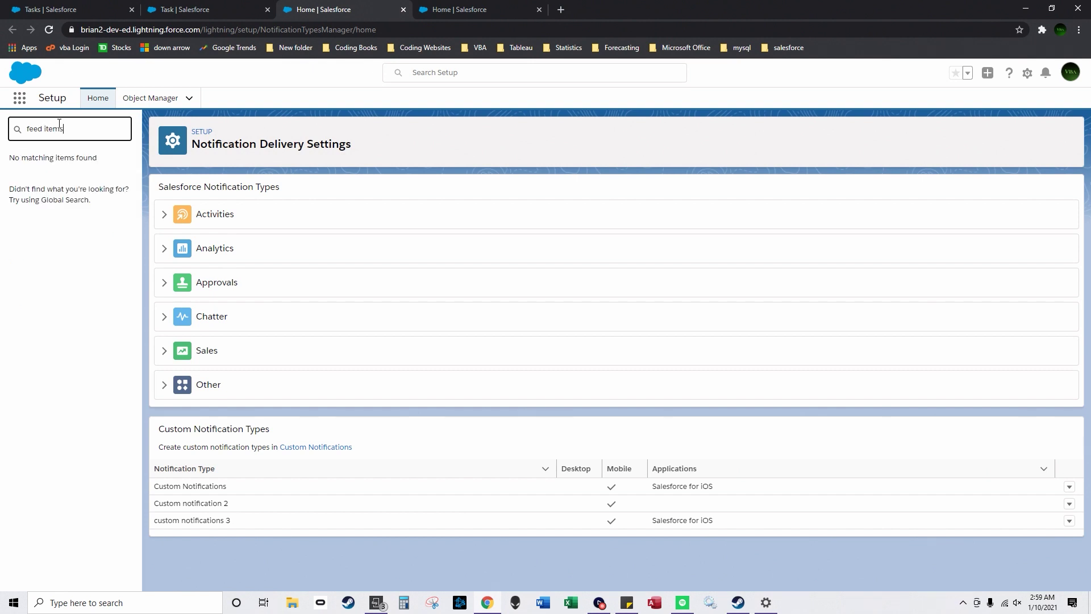
pyautogui.moveTo(60, 123); pyautogui.dragTo(21, 122)
pyautogui.press('Right')
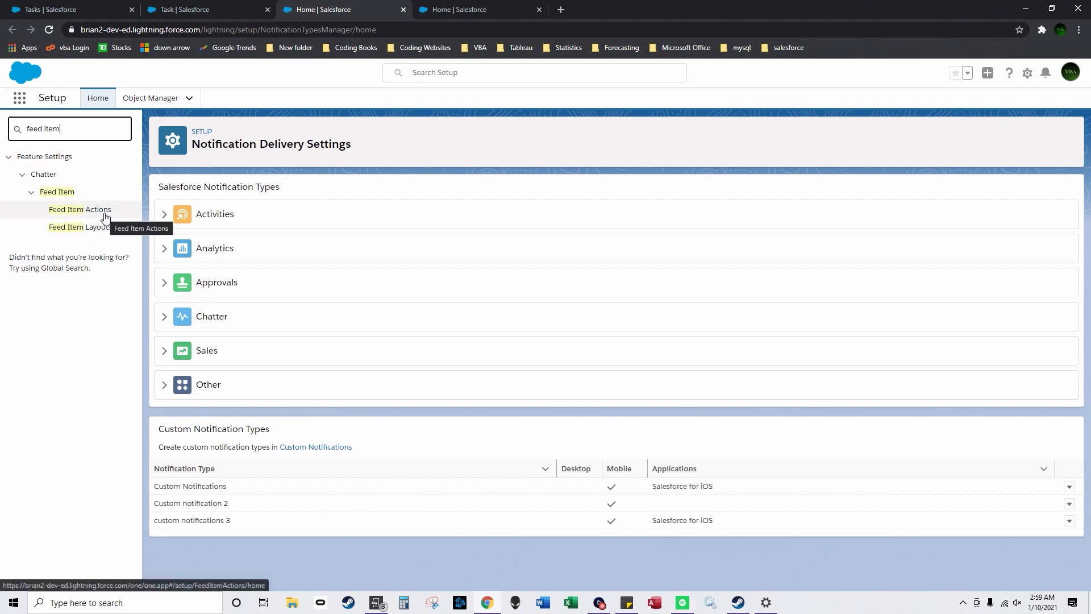
pyautogui.click(44, 128)
pyautogui.press('BackSpace')
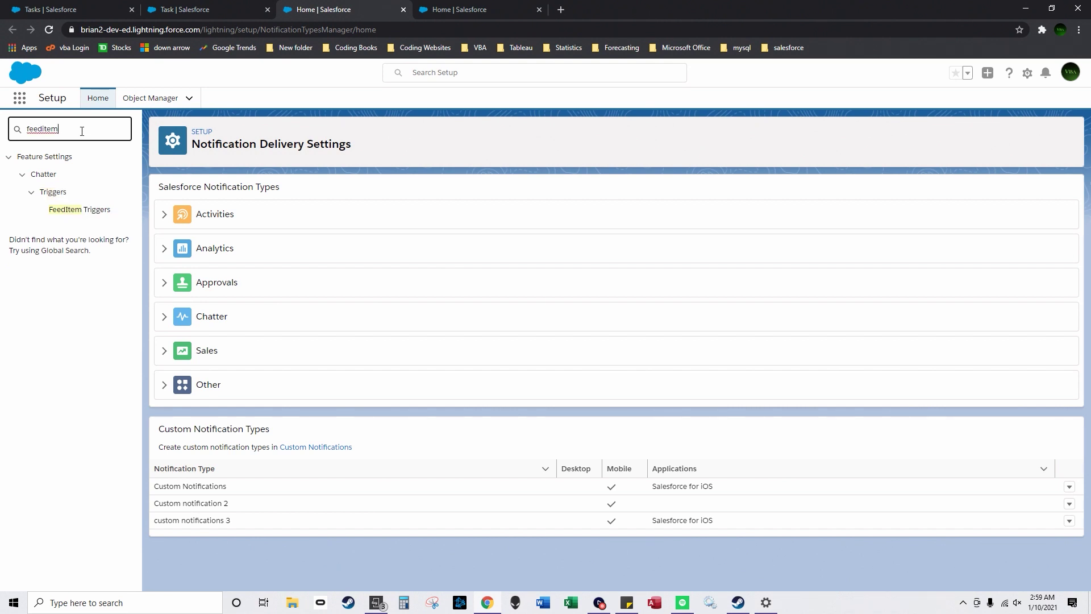
pyautogui.click(100, 212)
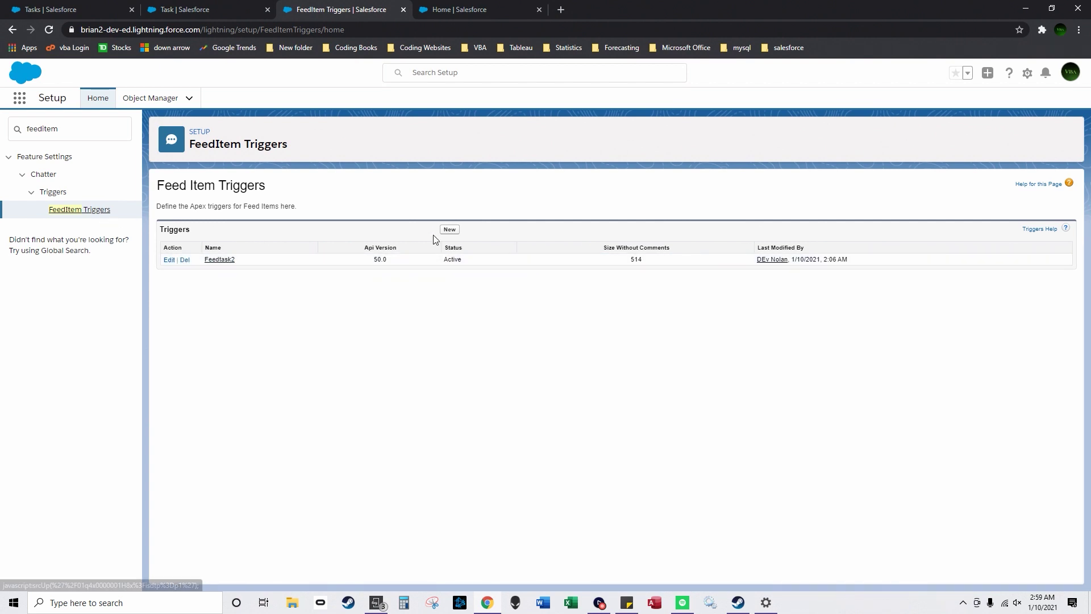
pyautogui.click(170, 260)
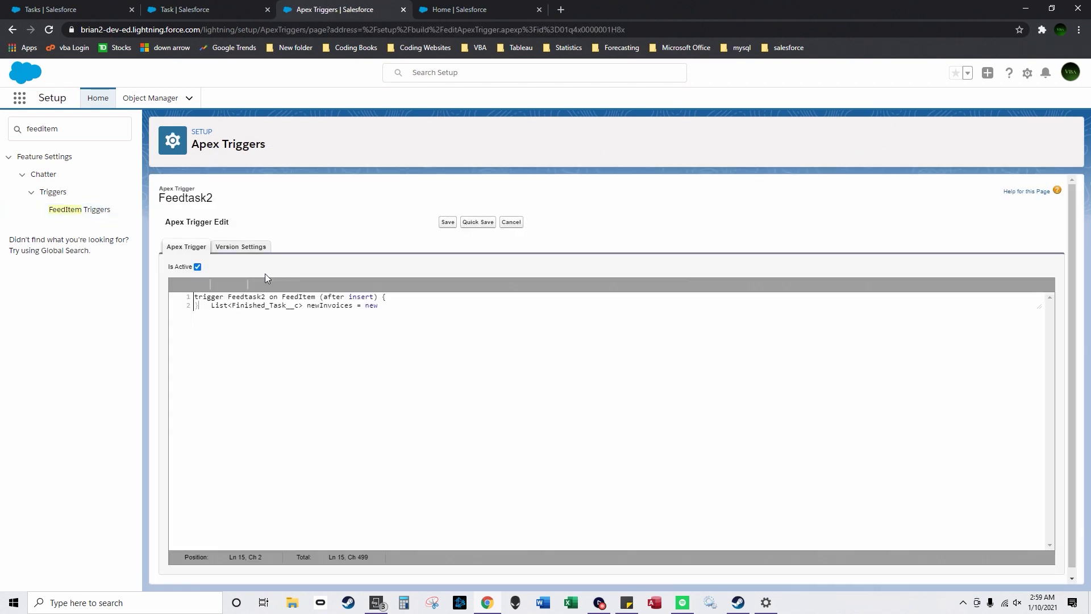
# Examine the Feedtask2 trigger code, including its "after insert" event
pyautogui.moveTo(318, 416); pyautogui.dragTo(196, 293)
pyautogui.click(278, 334)
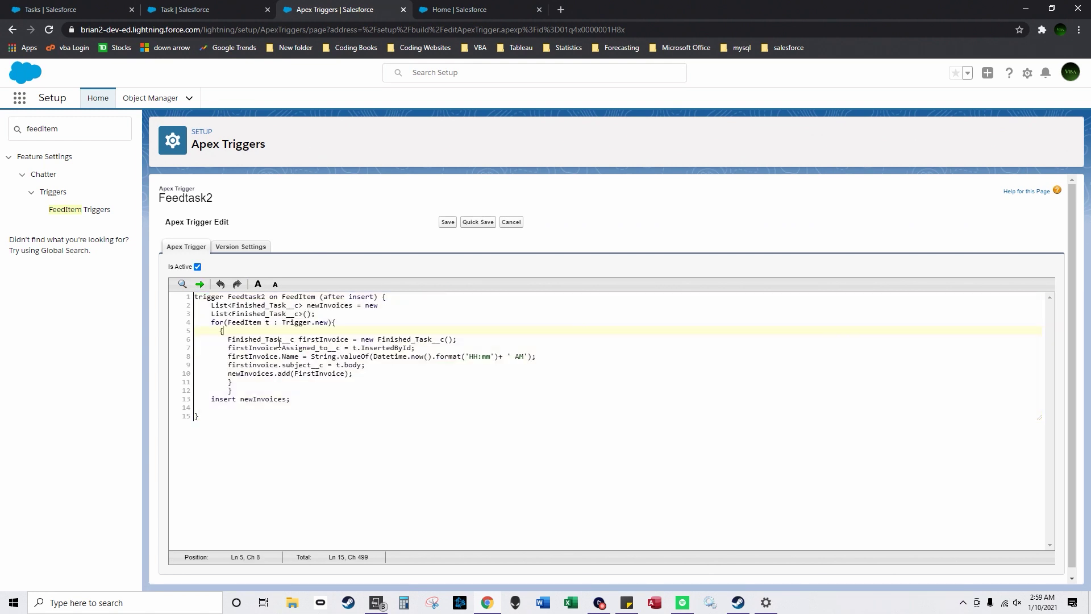
pyautogui.moveTo(323, 296); pyautogui.dragTo(374, 296)
pyautogui.click(374, 296)
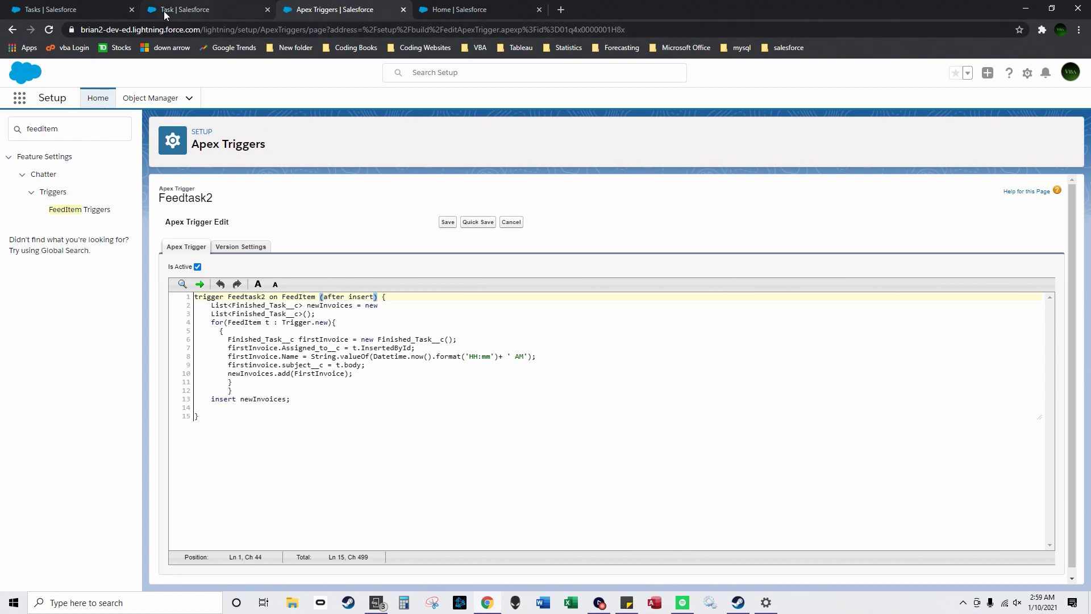
# Switch from HospitalManagement to the Salesforce Chatter app and open its Chatter feed
pyautogui.click(83, 3)
pyautogui.click(20, 97)
pyautogui.write('cah')
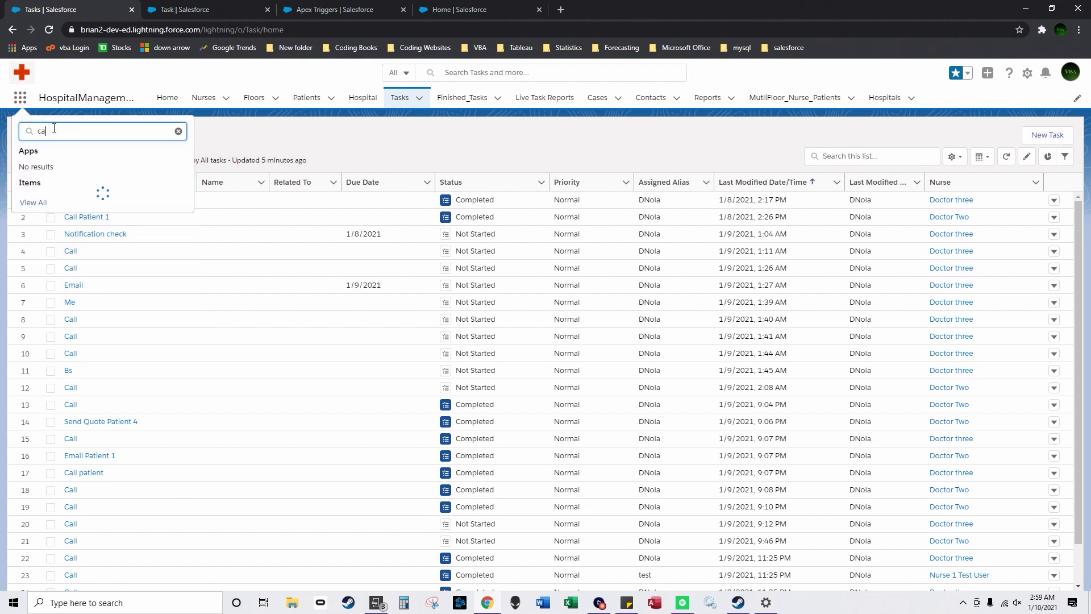
pyautogui.press('BackSpace')
pyautogui.press('BackSpace')
pyautogui.write('hatt')
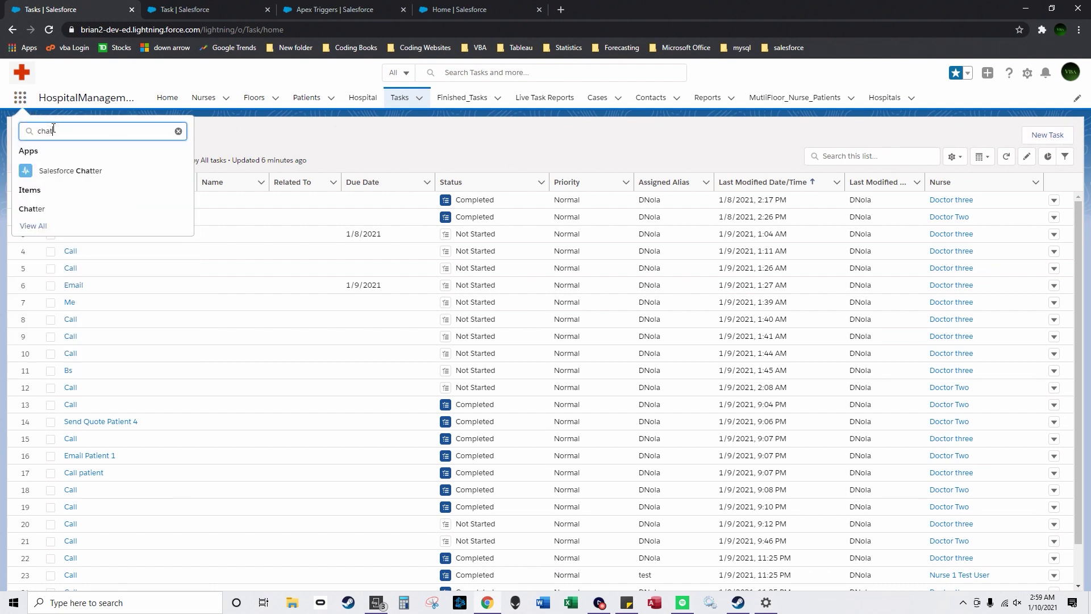
pyautogui.click(109, 170)
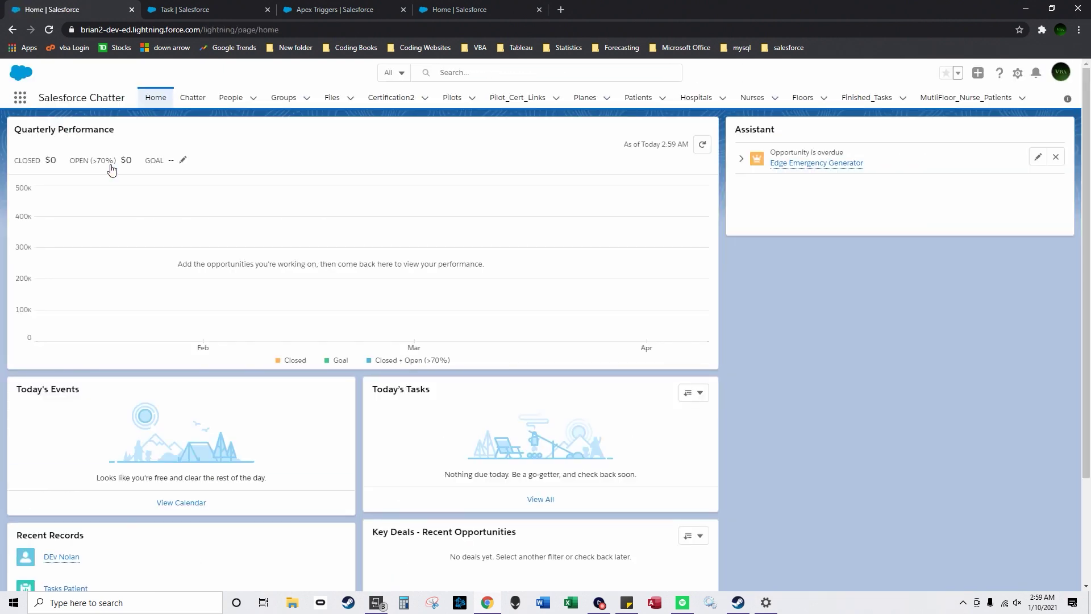
pyautogui.click(192, 100)
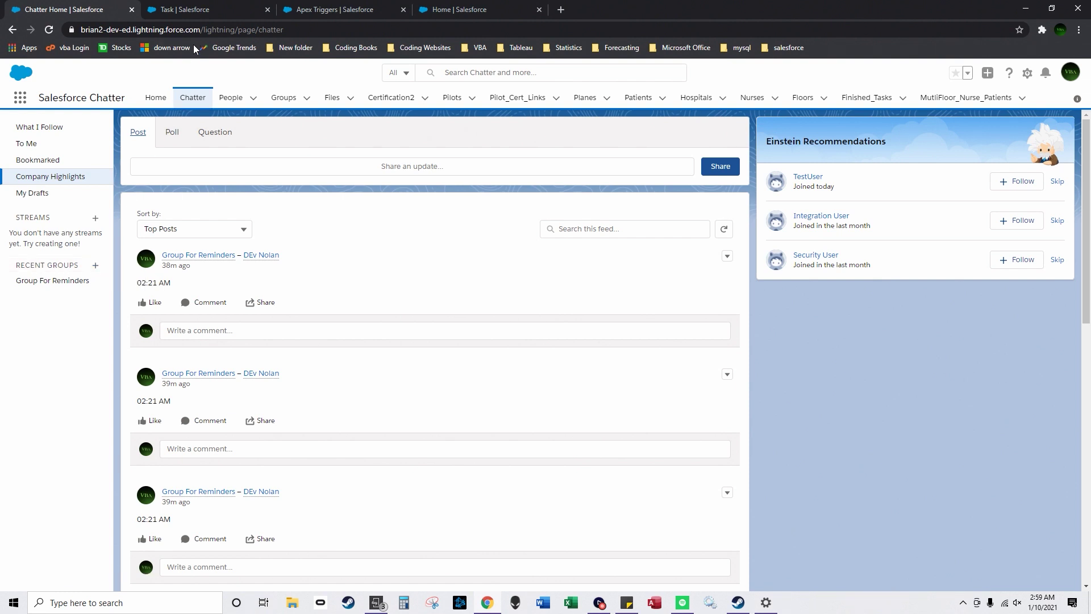
# Create a Chatter group named "Group 1 of people" with Public access, keeping the default photo, and finish its member setup
pyautogui.click(96, 266)
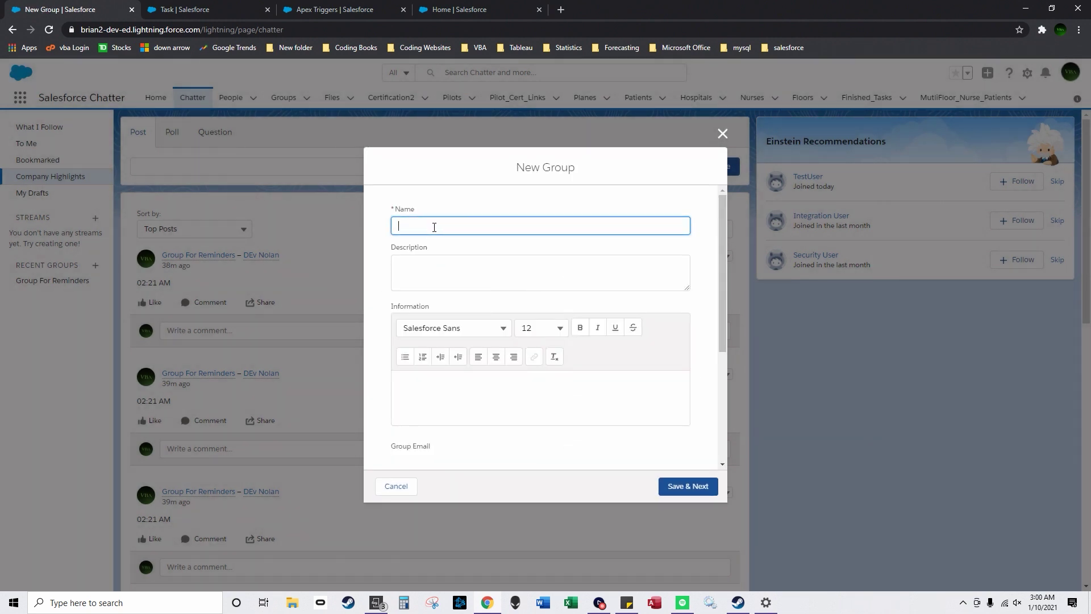
pyautogui.write('Group 1 of people')
pyautogui.scroll(-3, 443, 284)
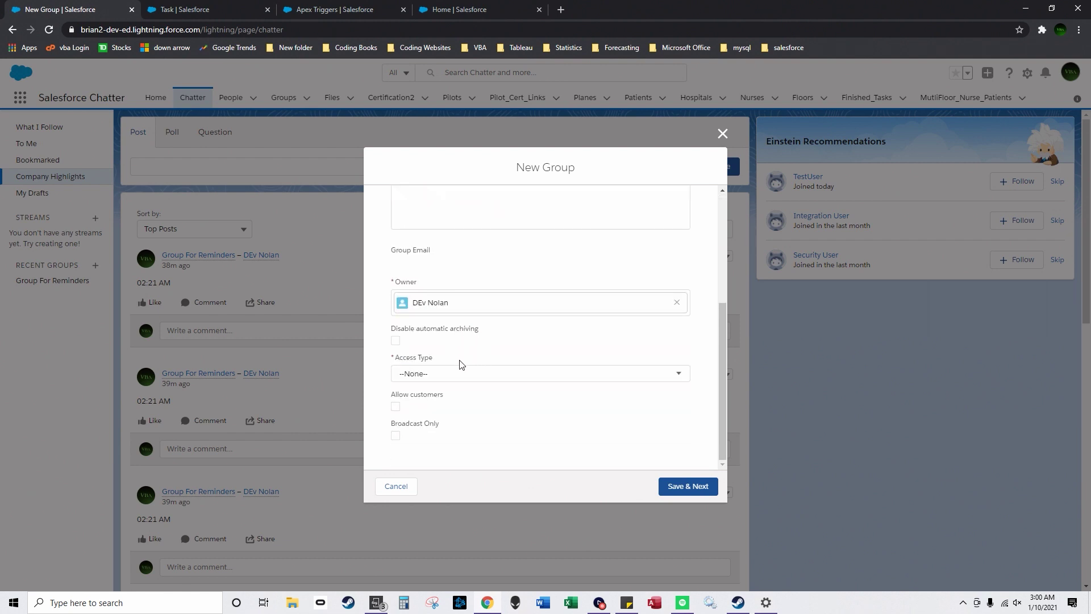
pyautogui.click(459, 373)
pyautogui.click(446, 416)
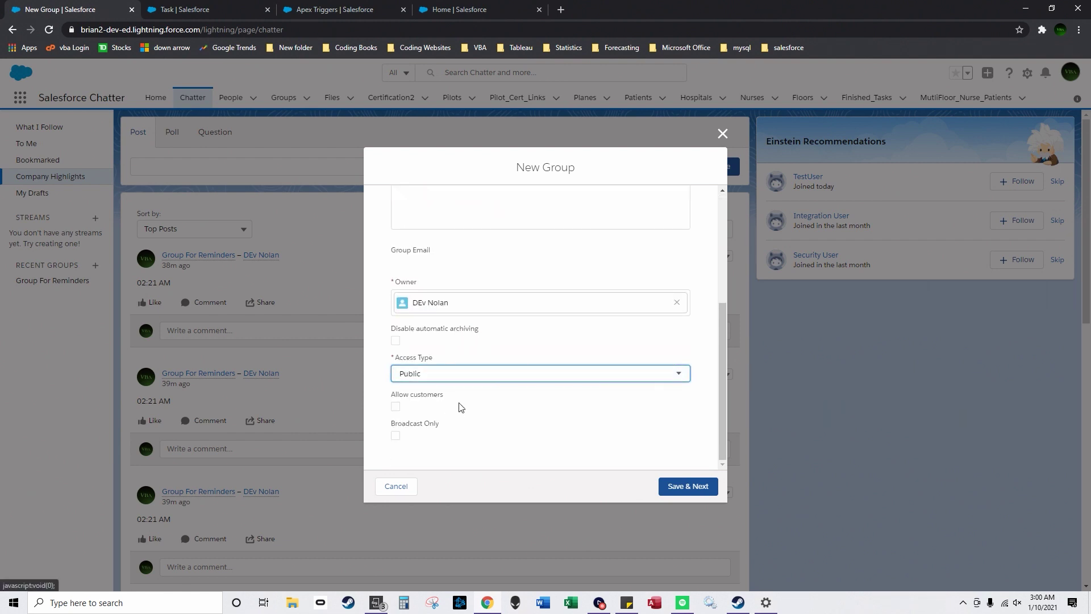
pyautogui.click(676, 487)
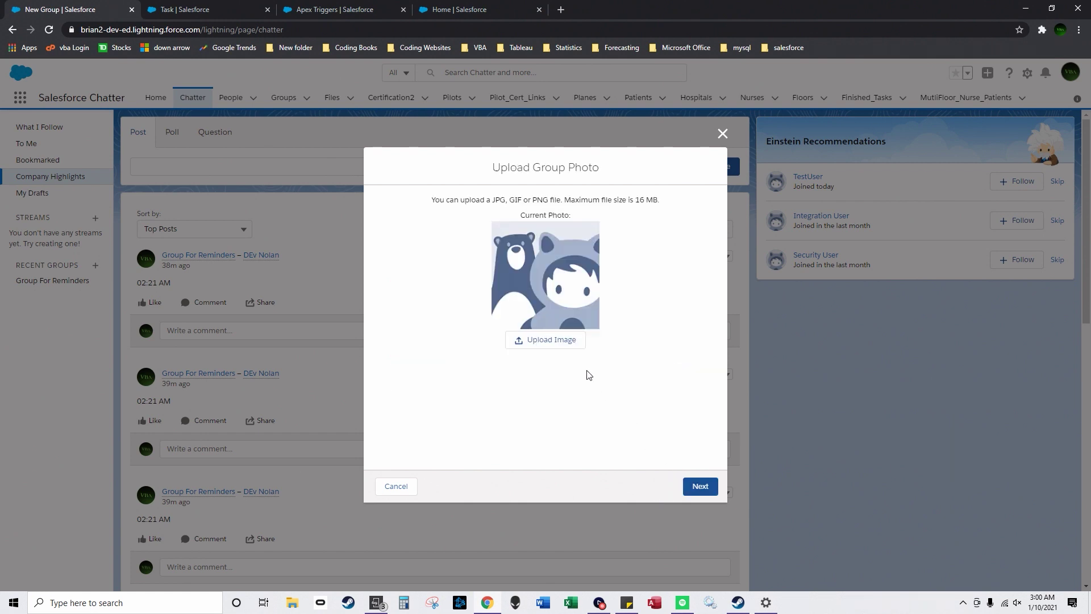
pyautogui.click(705, 490)
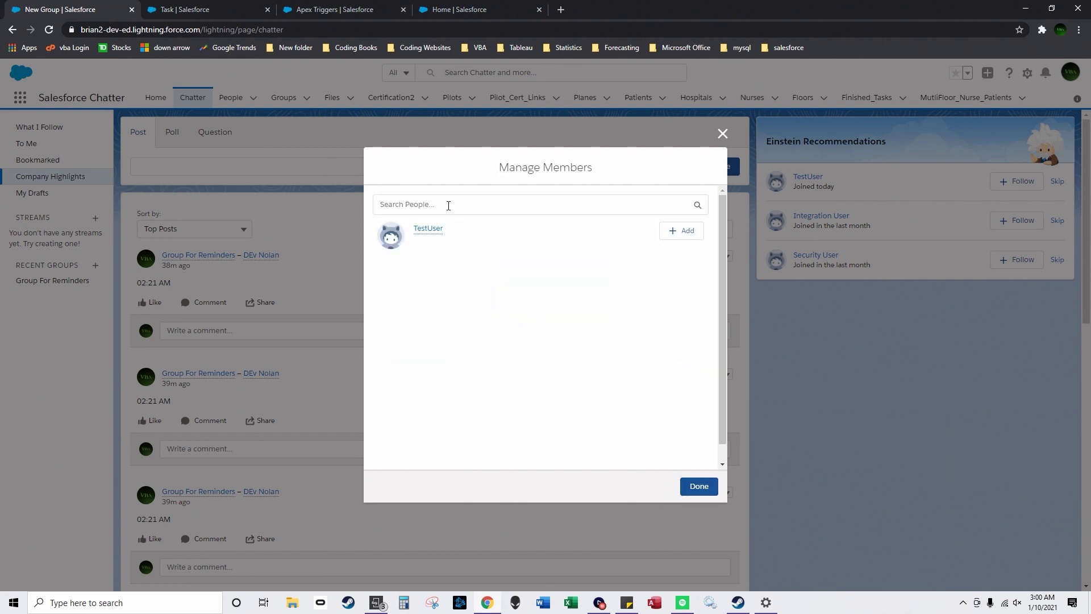
pyautogui.click(688, 238)
pyautogui.click(699, 488)
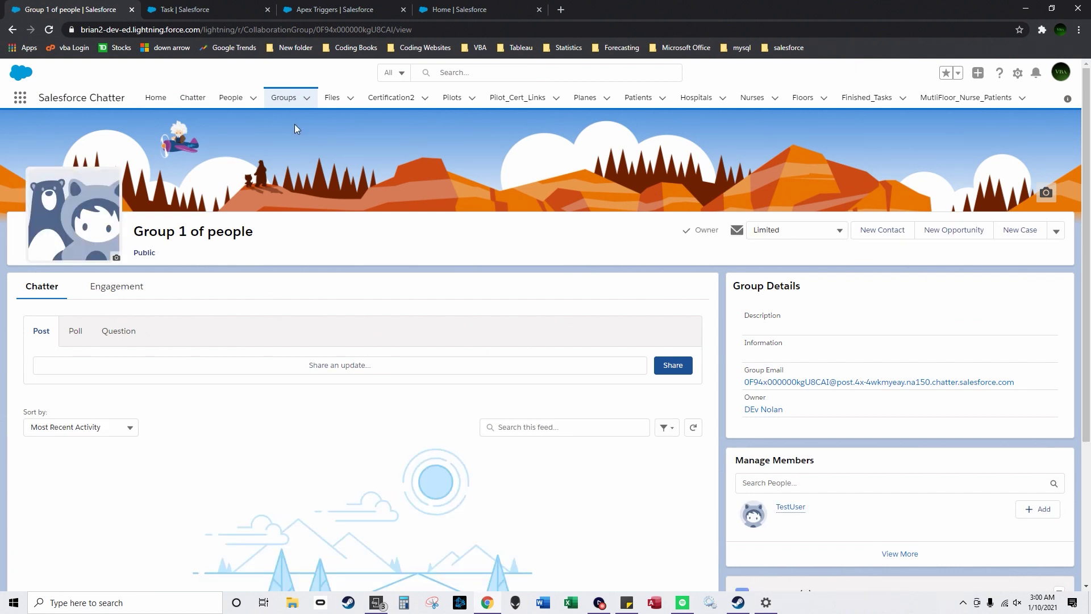
# Examine the first reminder post in the Chatter feed and the "after insert" event and newInvoices list in the Feedtask2 trigger
pyautogui.click(192, 99)
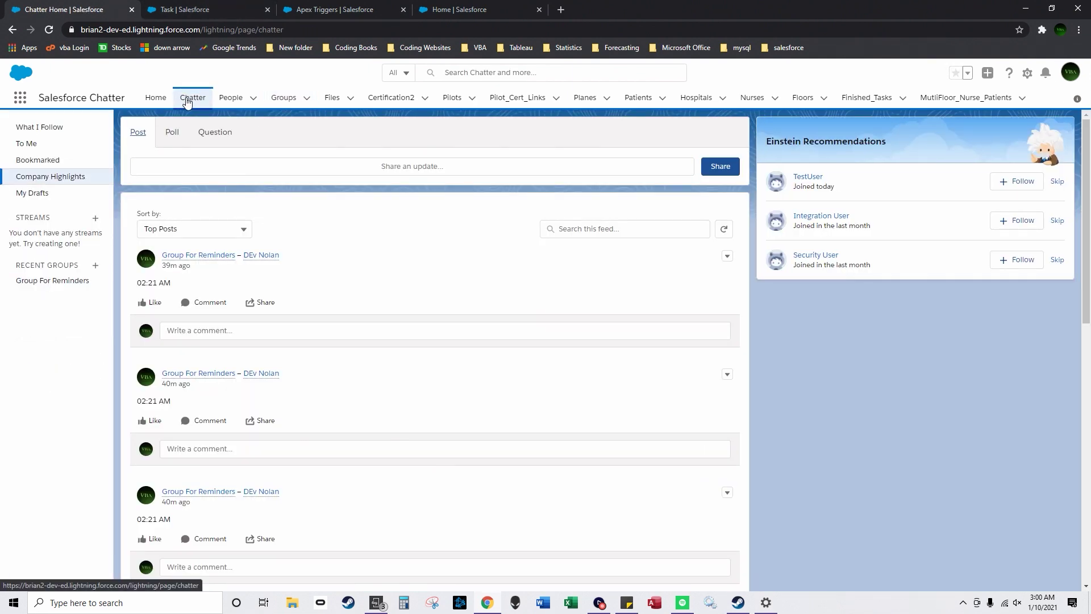
pyautogui.moveTo(305, 280); pyautogui.dragTo(135, 251)
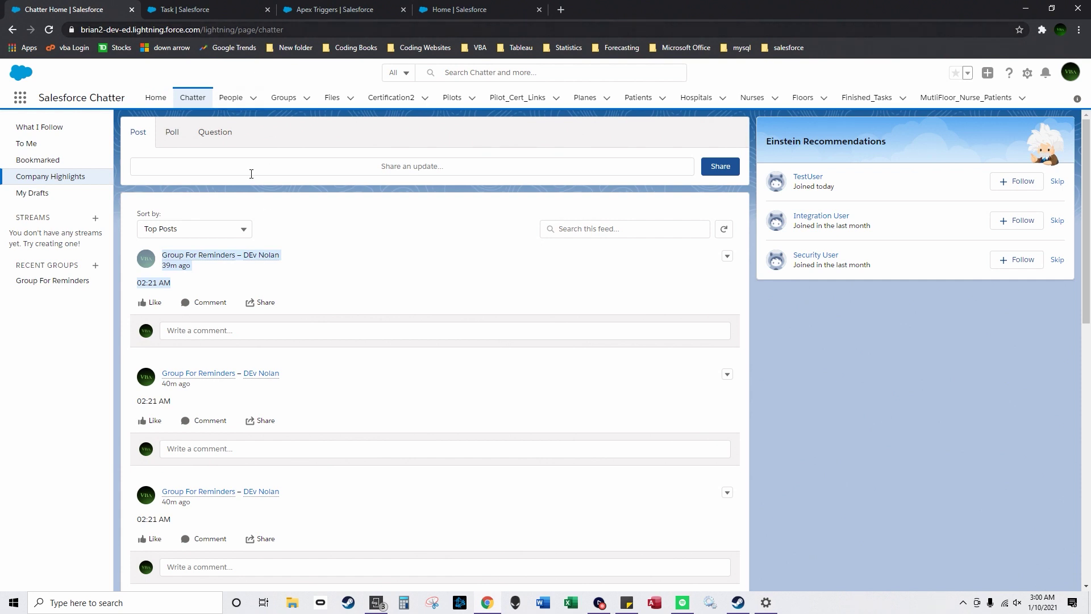
pyautogui.click(232, 7)
pyautogui.click(323, 8)
pyautogui.moveTo(323, 297); pyautogui.dragTo(375, 297)
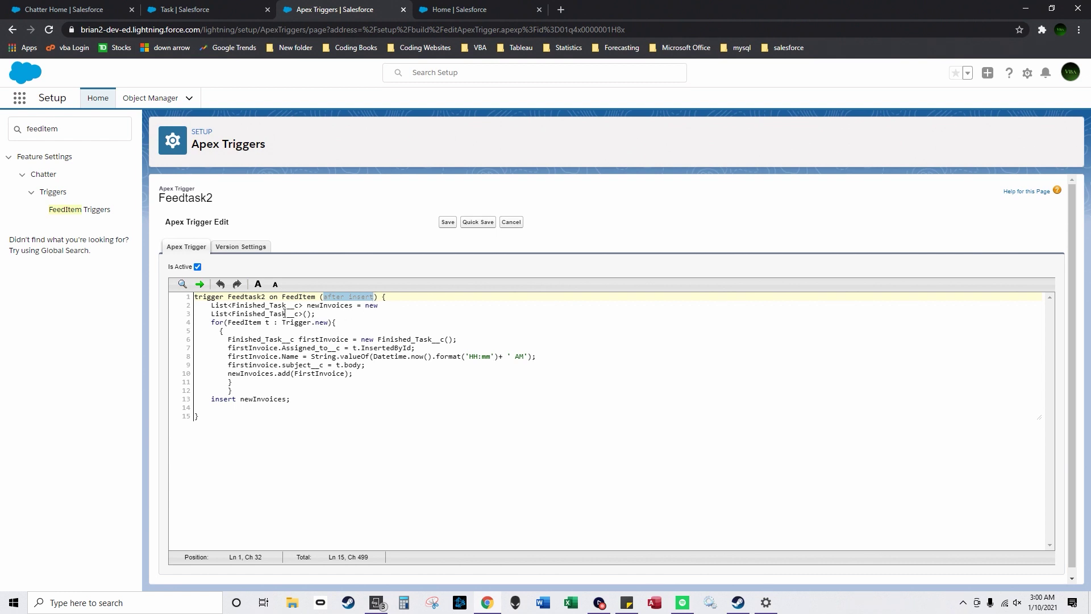
pyautogui.moveTo(307, 304); pyautogui.dragTo(353, 306)
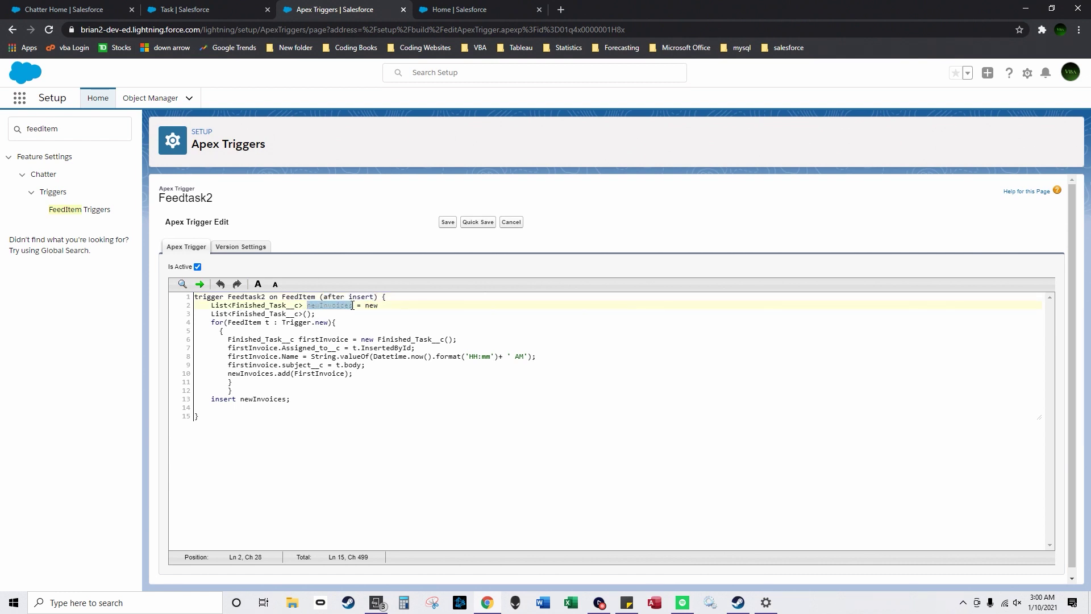
# Try to join the newInvoices list declaration in Feedtask2 onto one line, and undo the edit
pyautogui.click(382, 307)
pyautogui.click(215, 314)
pyautogui.press('BackSpace')
pyautogui.press('BackSpace')
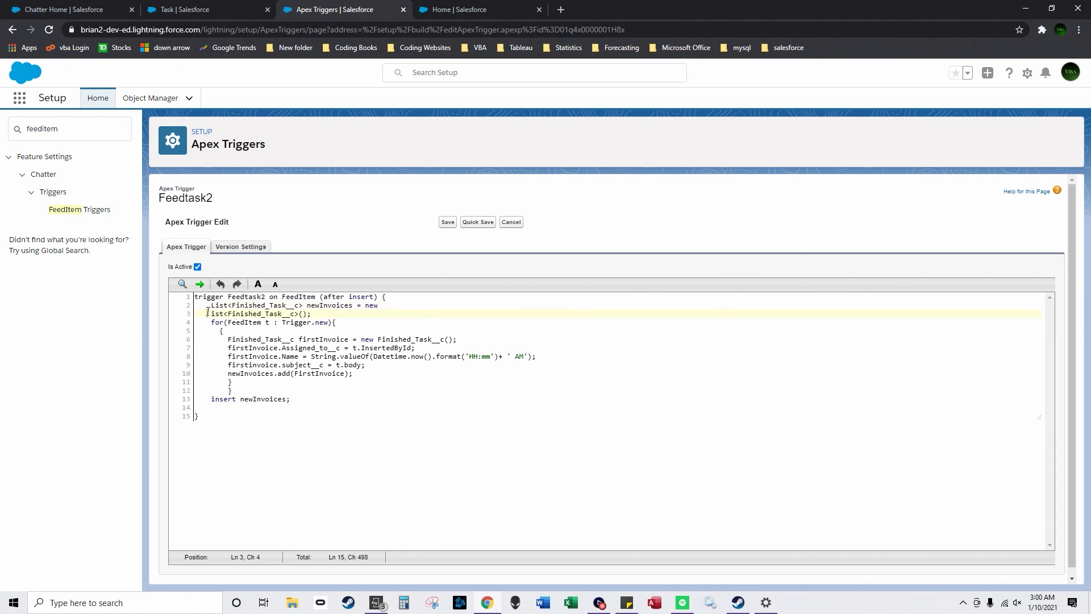
pyautogui.press('BackSpace')
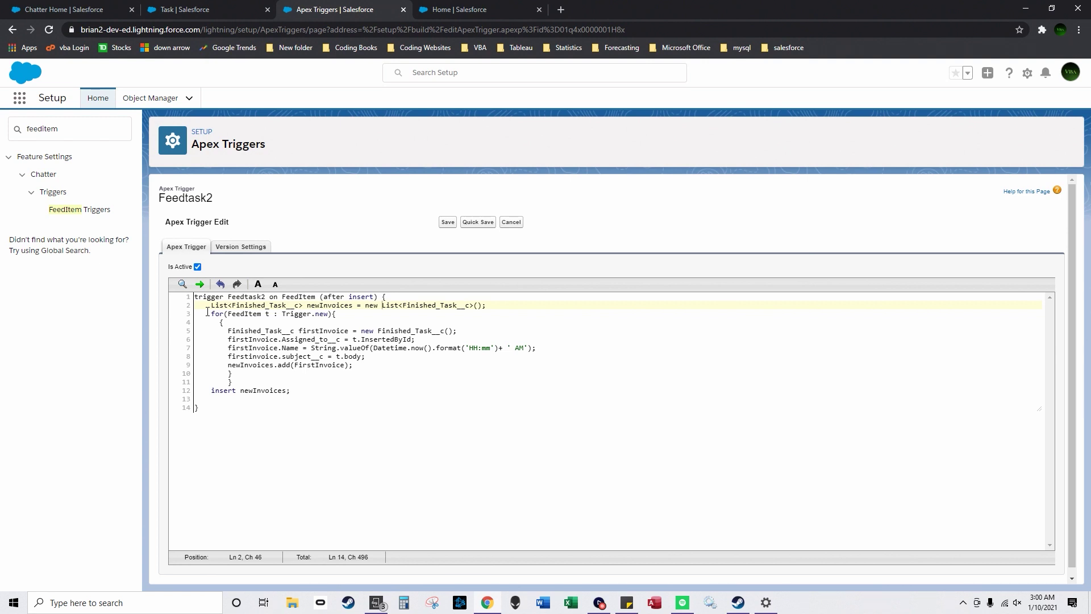
pyautogui.hotkey('ctrl', 'z')
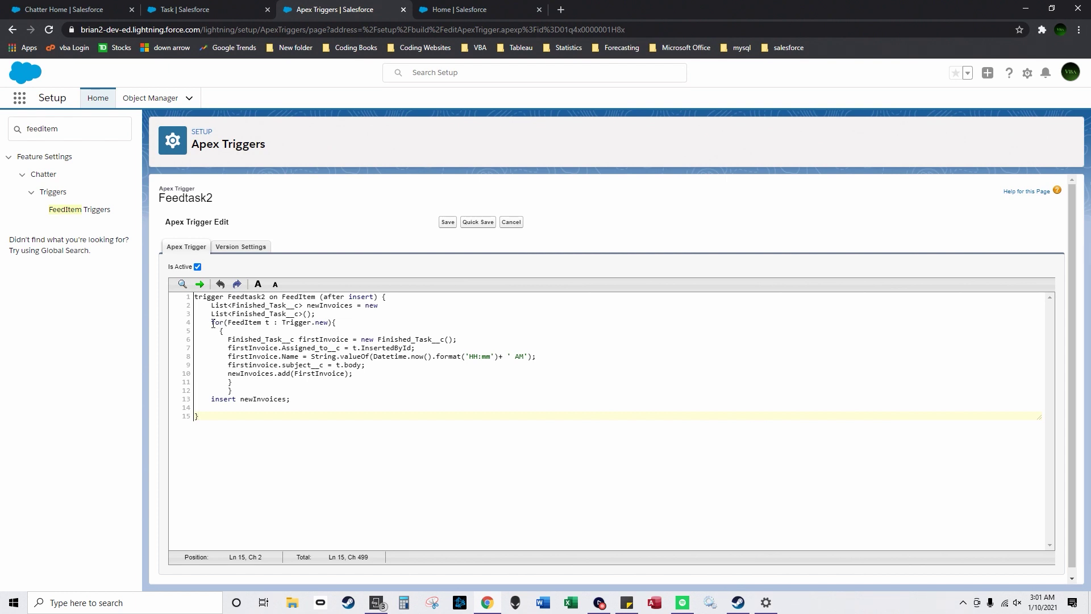
# Check the FeedItem loop and Finished_Task__c in Feedtask2, and view the Finished_Task object's Fields & Relationships in a separate Setup tab
pyautogui.moveTo(213, 324); pyautogui.dragTo(235, 333)
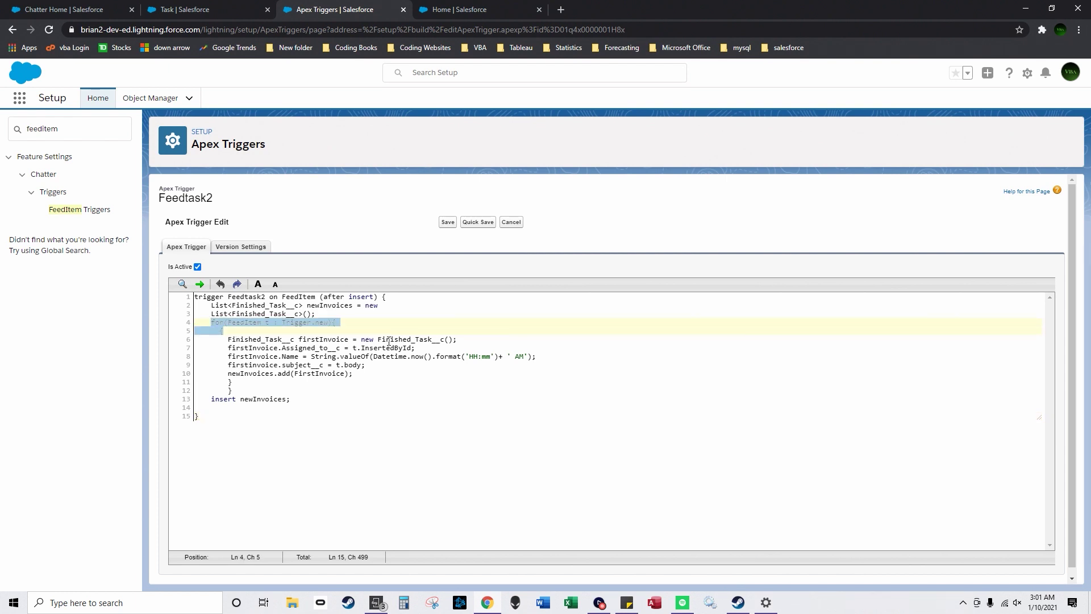
pyautogui.moveTo(443, 339); pyautogui.dragTo(381, 339)
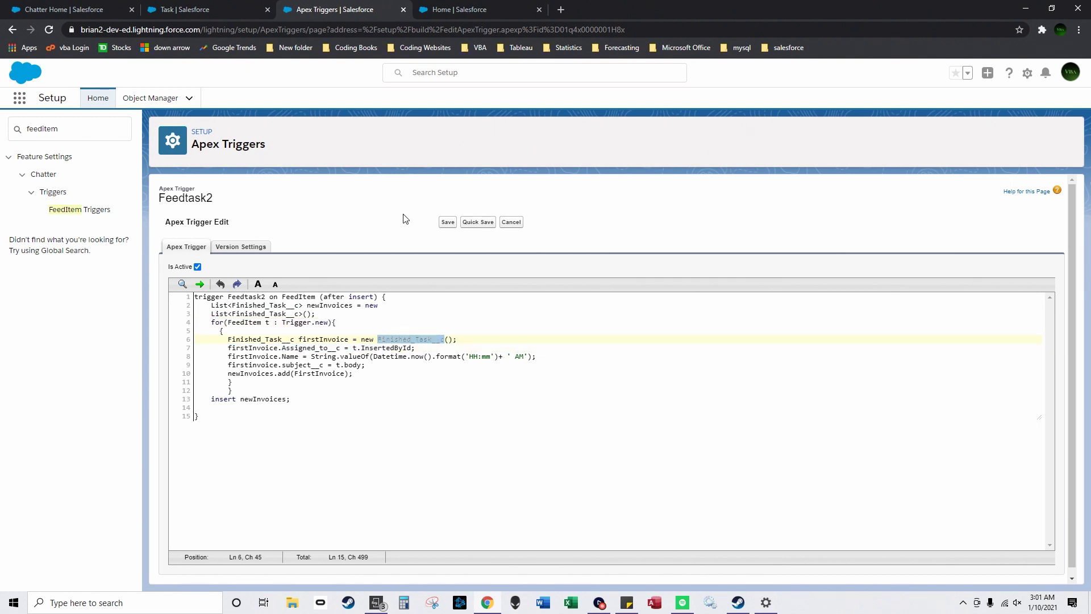
pyautogui.click(458, 10)
pyautogui.click(1029, 74)
pyautogui.click(1006, 107)
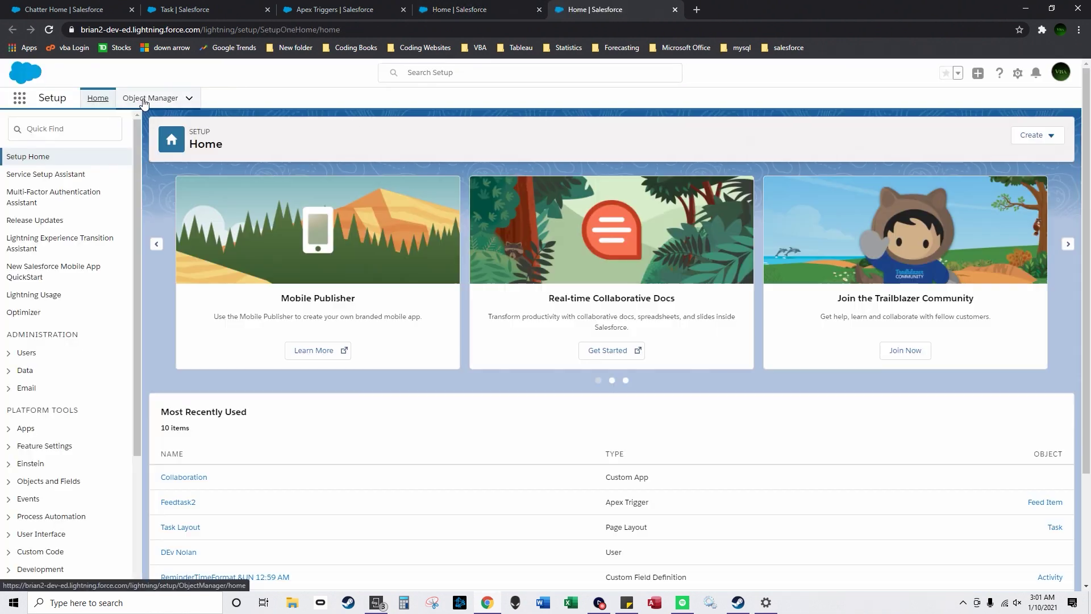
pyautogui.click(143, 100)
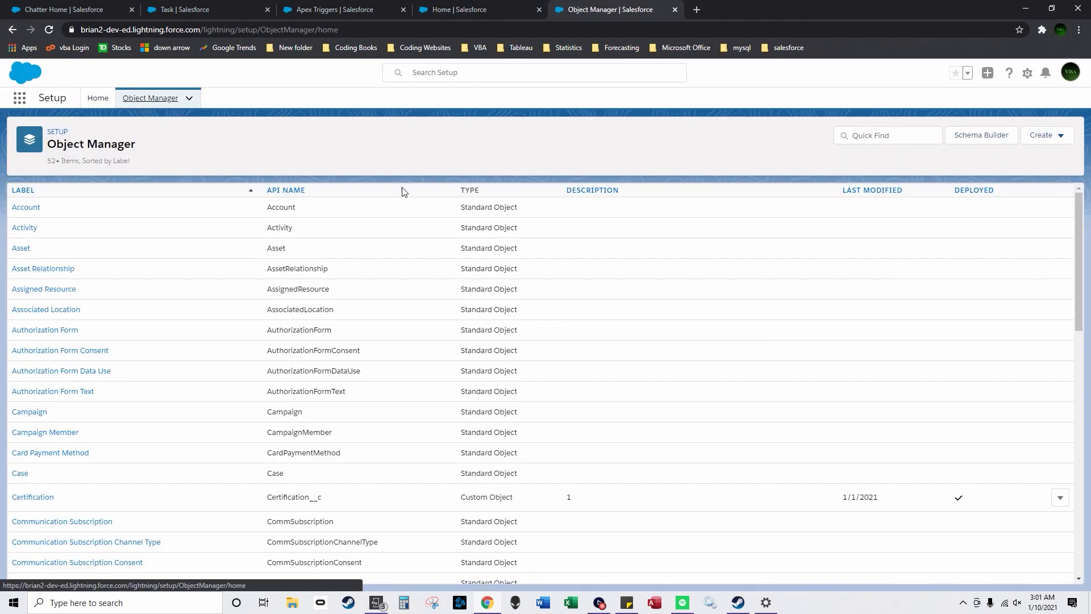
pyautogui.click(577, 192)
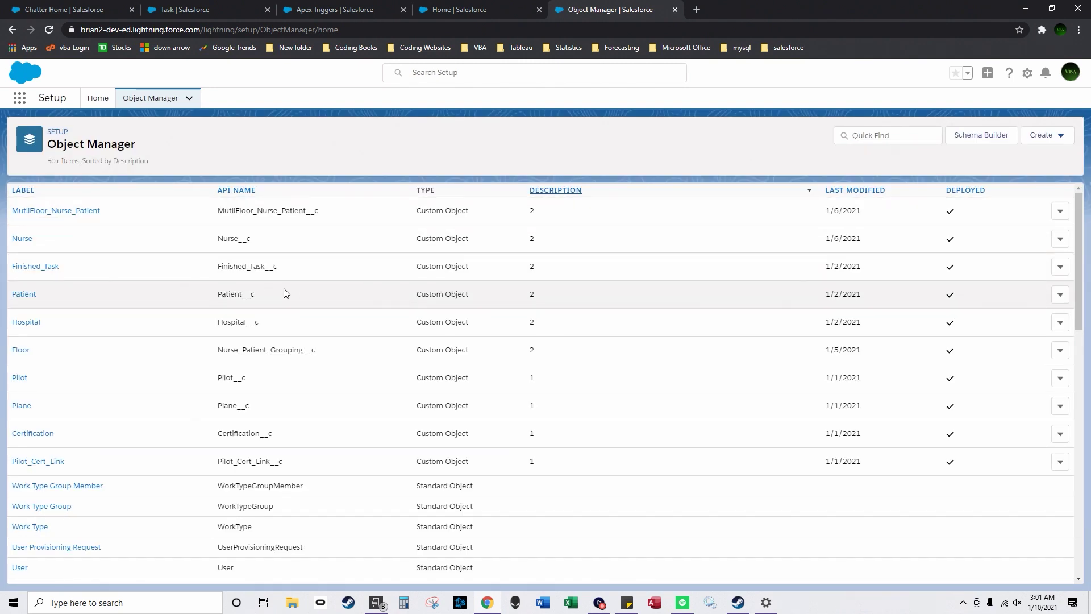
pyautogui.click(52, 267)
pyautogui.click(91, 211)
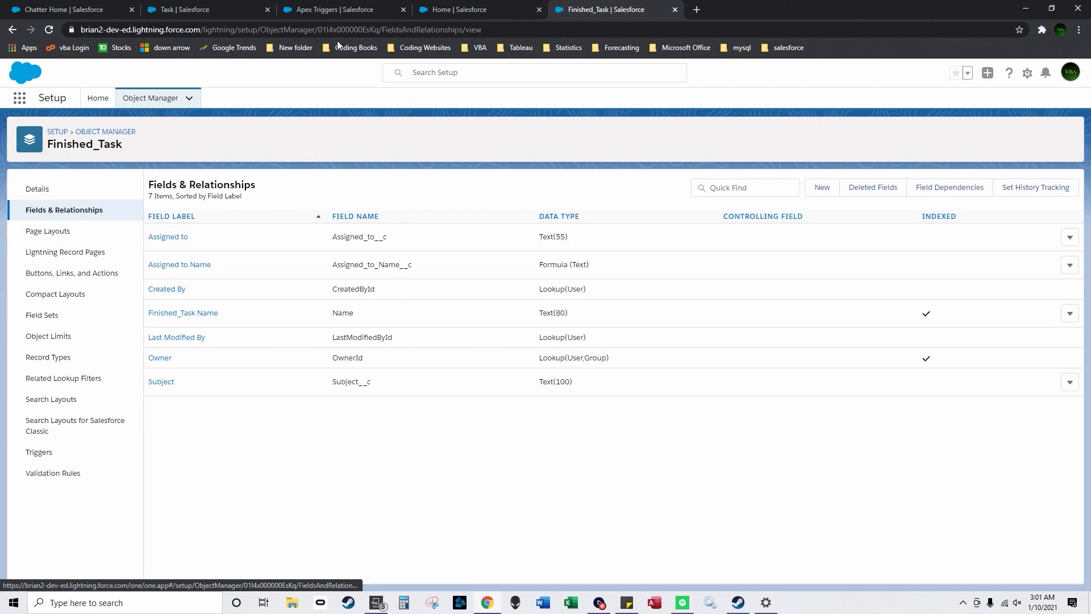
# Return to the Feedtask2 trigger and examine the newInvoices declaration, its insert statement and the line that adds firstInvoice
pyautogui.click(335, 8)
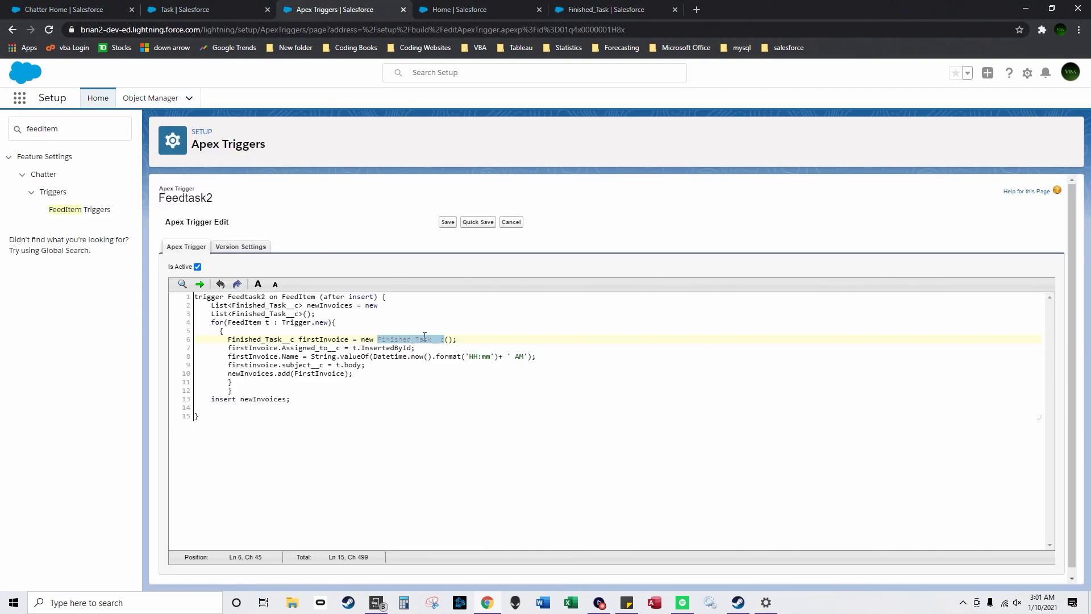
pyautogui.click(339, 339)
pyautogui.click(290, 399)
pyautogui.moveTo(288, 399); pyautogui.dragTo(243, 398)
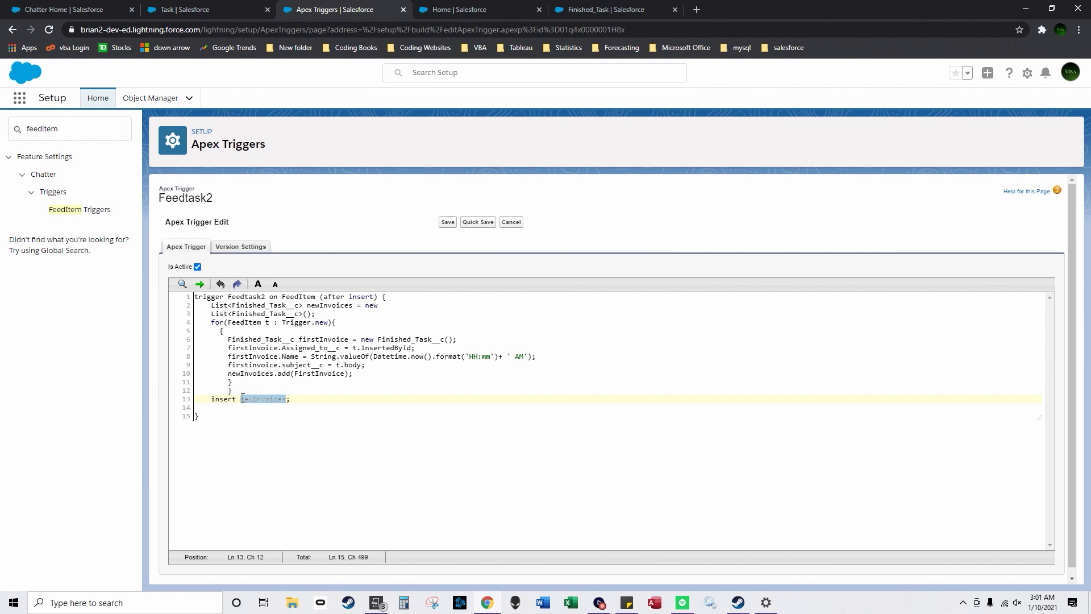
pyautogui.doubleClick(342, 308)
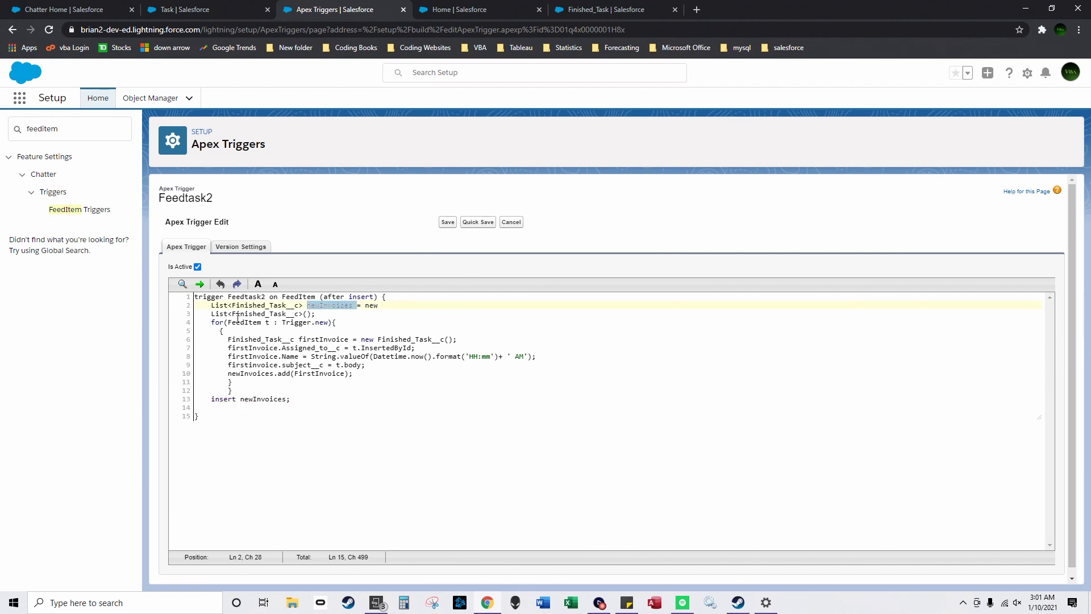
pyautogui.moveTo(212, 307); pyautogui.dragTo(305, 309)
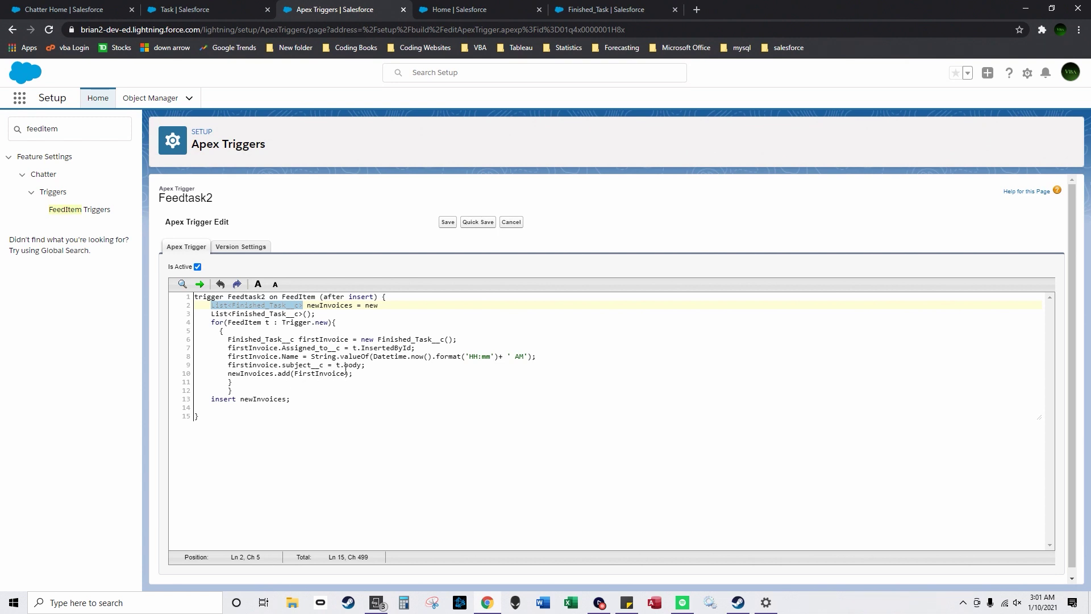
pyautogui.doubleClick(308, 373)
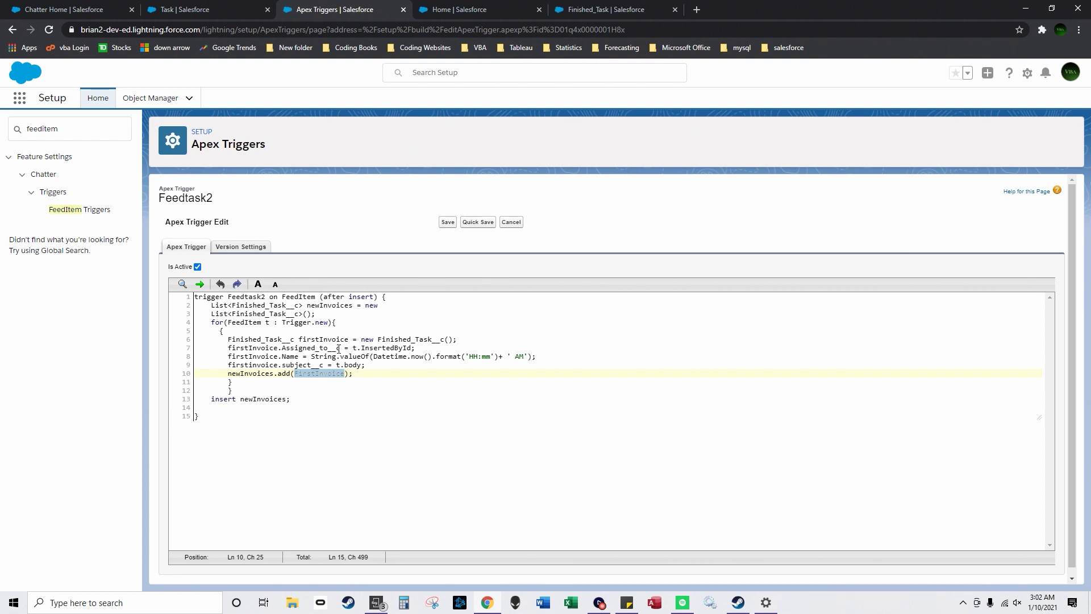
# Compare Assigned_to__c in the Feedtask2 trigger with the field names of the Finished_Task object
pyautogui.moveTo(340, 348); pyautogui.dragTo(286, 348)
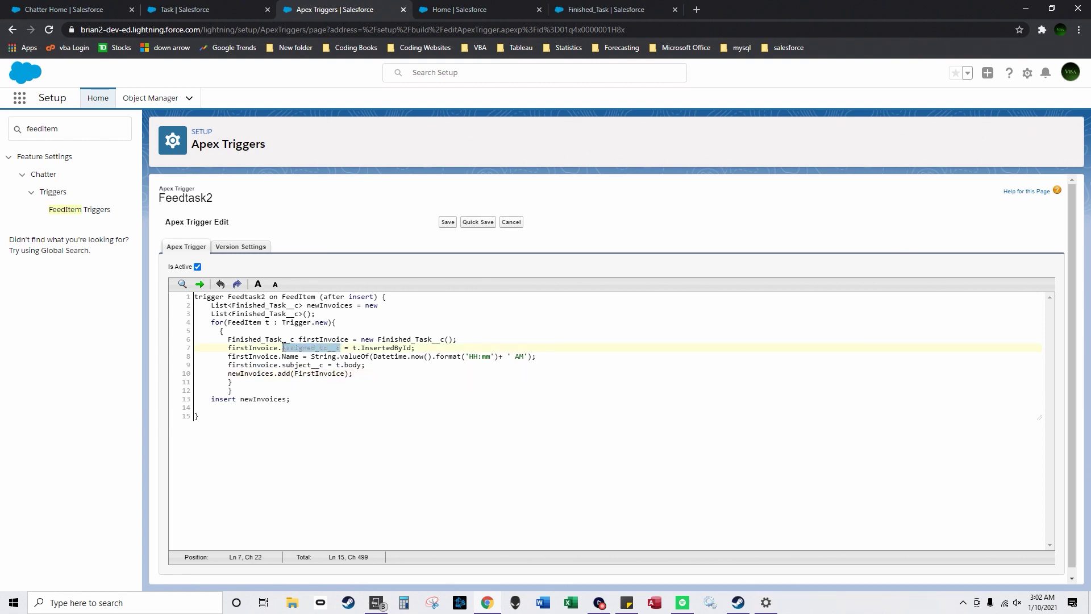
pyautogui.click(605, 11)
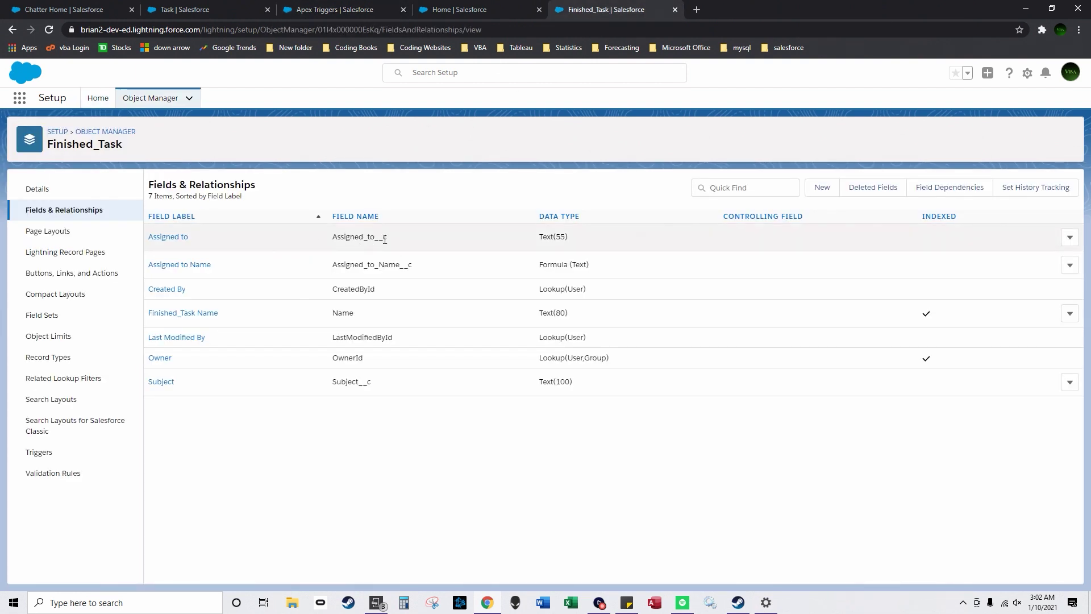
pyautogui.click(346, 10)
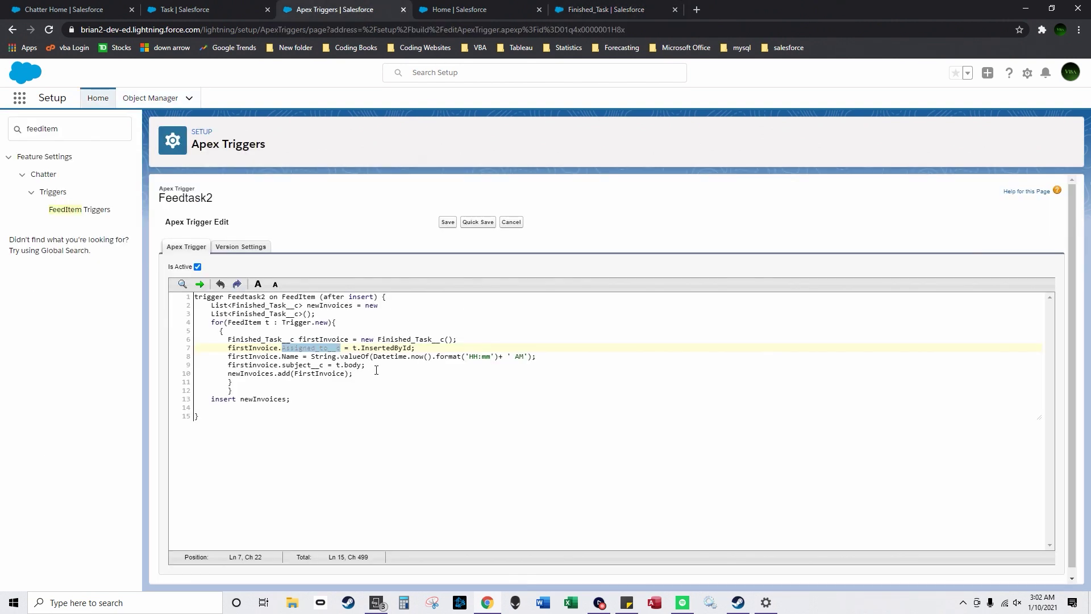
# Look up the trigger's InsertedById field in the bookmarked FeedItem object reference
pyautogui.moveTo(362, 348); pyautogui.dragTo(407, 349)
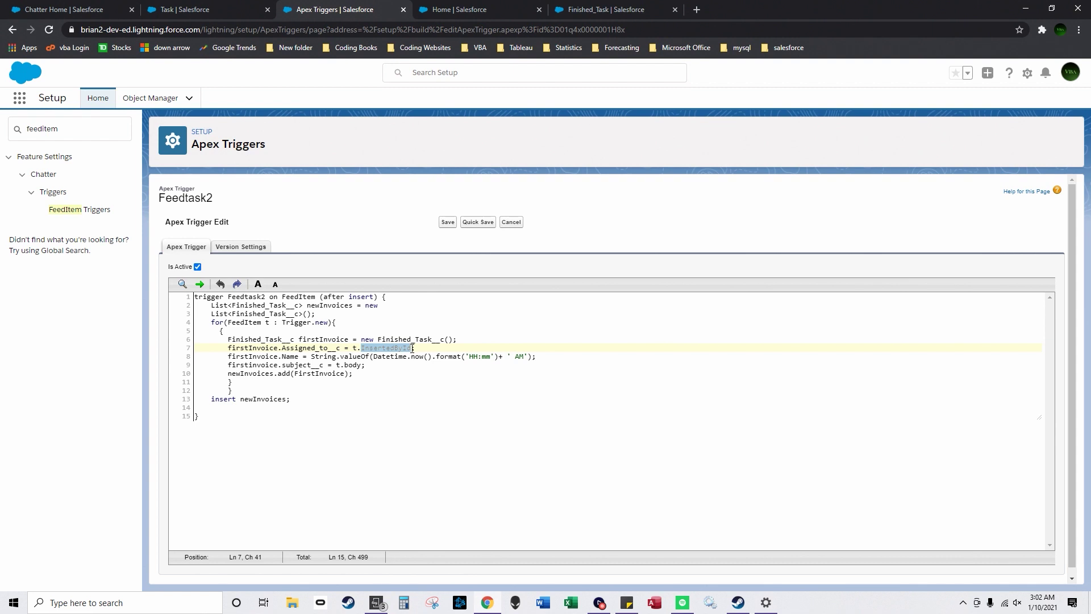
pyautogui.click(788, 47)
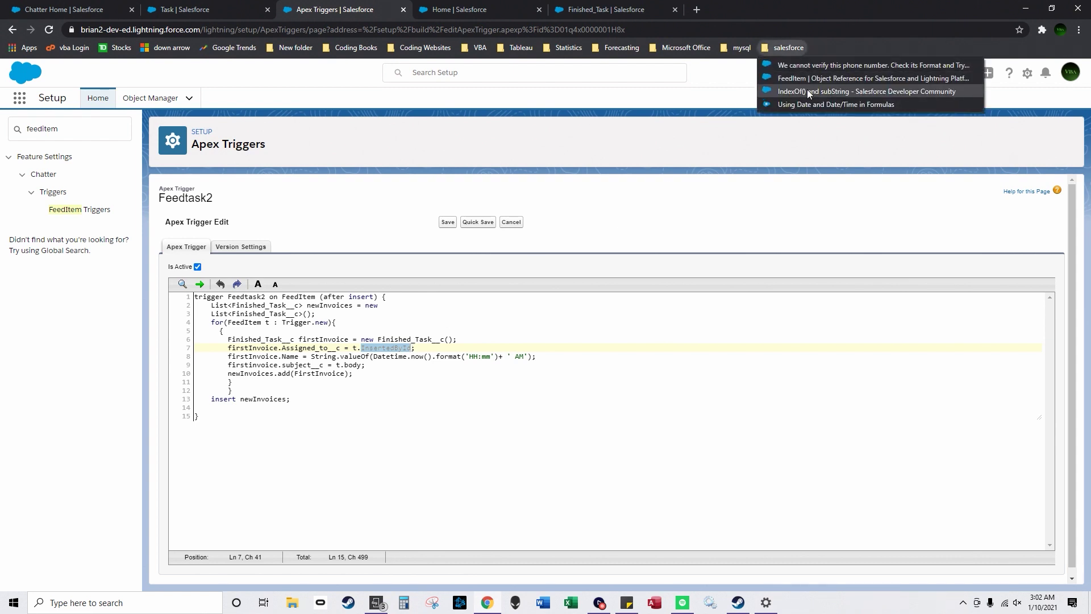
pyautogui.click(835, 78)
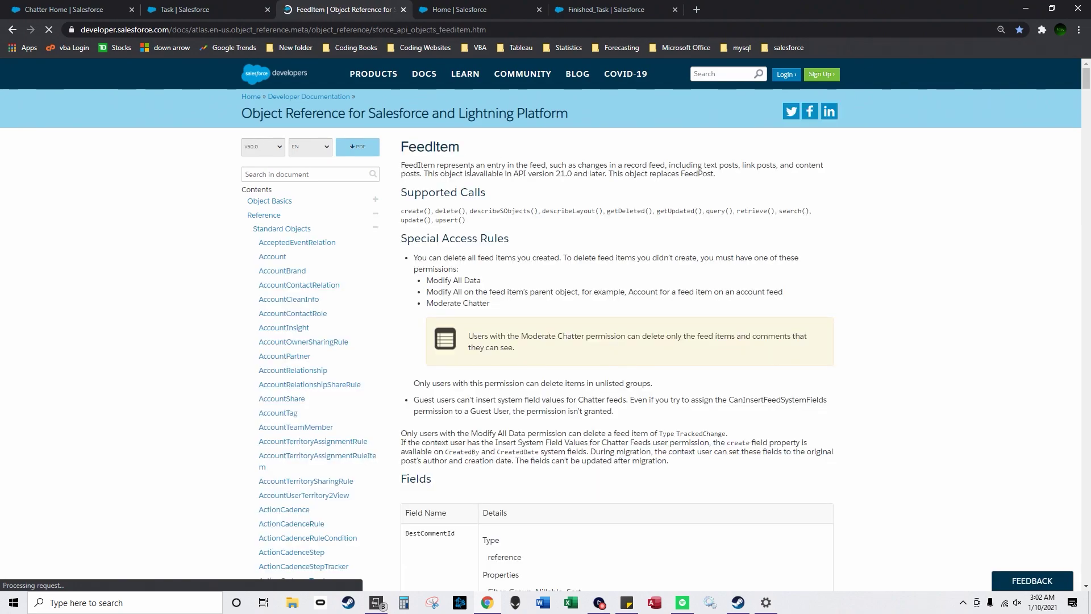
pyautogui.scroll(-5, 540, 263)
pyautogui.scroll(-15, 512, 325)
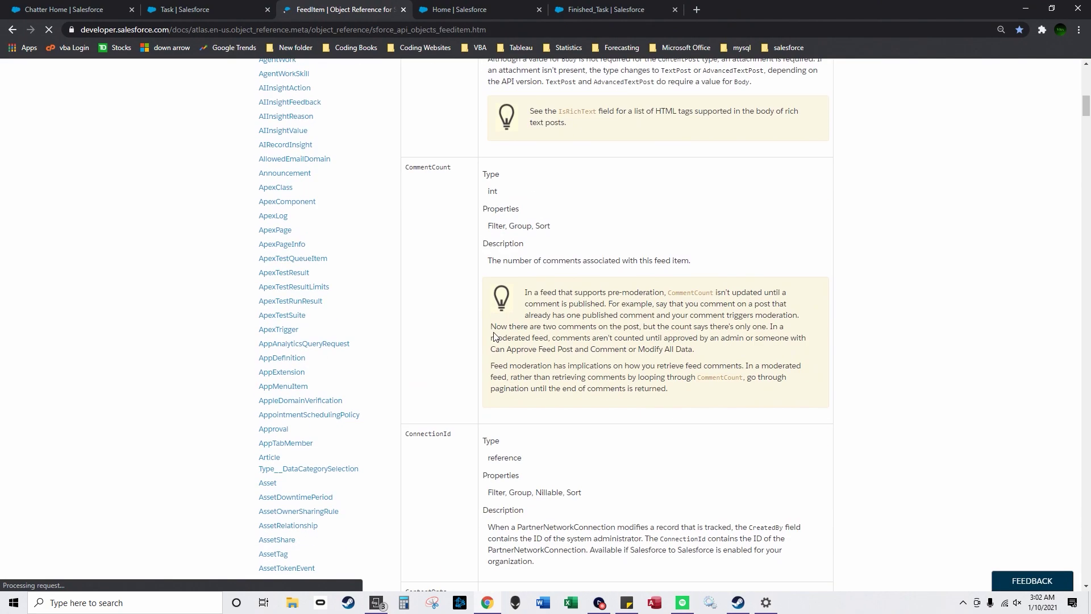
pyautogui.scroll(-15, 499, 357)
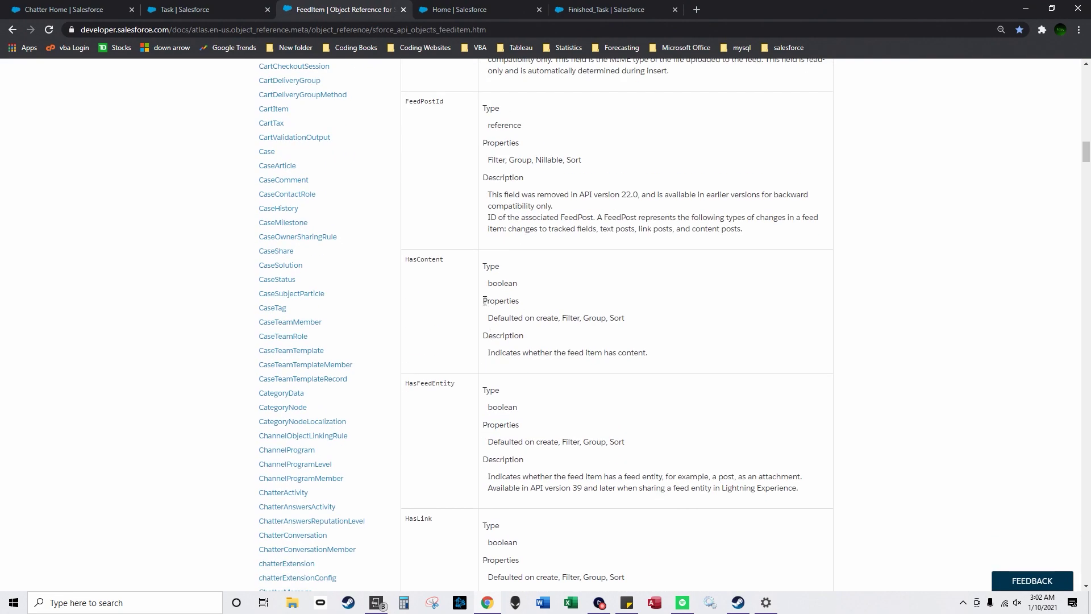
pyautogui.scroll(-7, 449, 343)
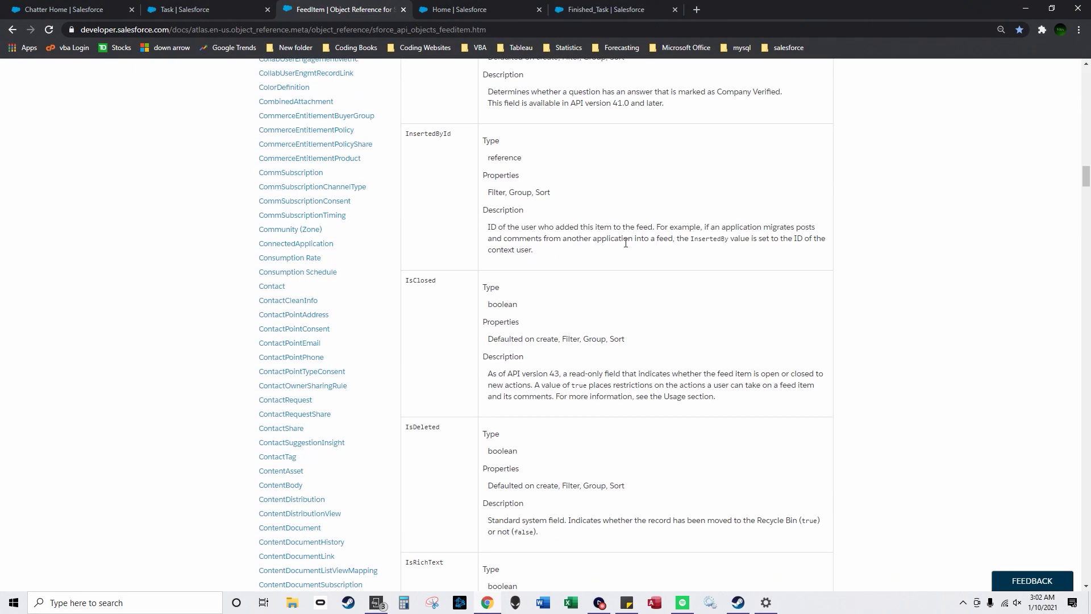
# Review the FeedItem special access rules and the full InsertedById description, and return to the Feedtask2 trigger
pyautogui.moveTo(1087, 170); pyautogui.dragTo(1087, 79)
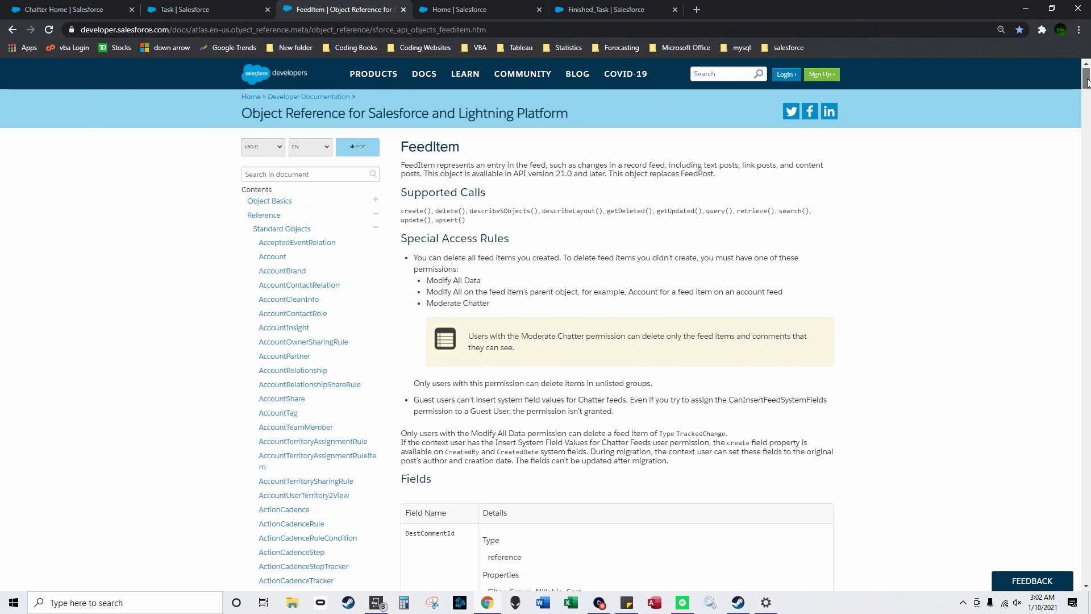
pyautogui.scroll(-2, 762, 340)
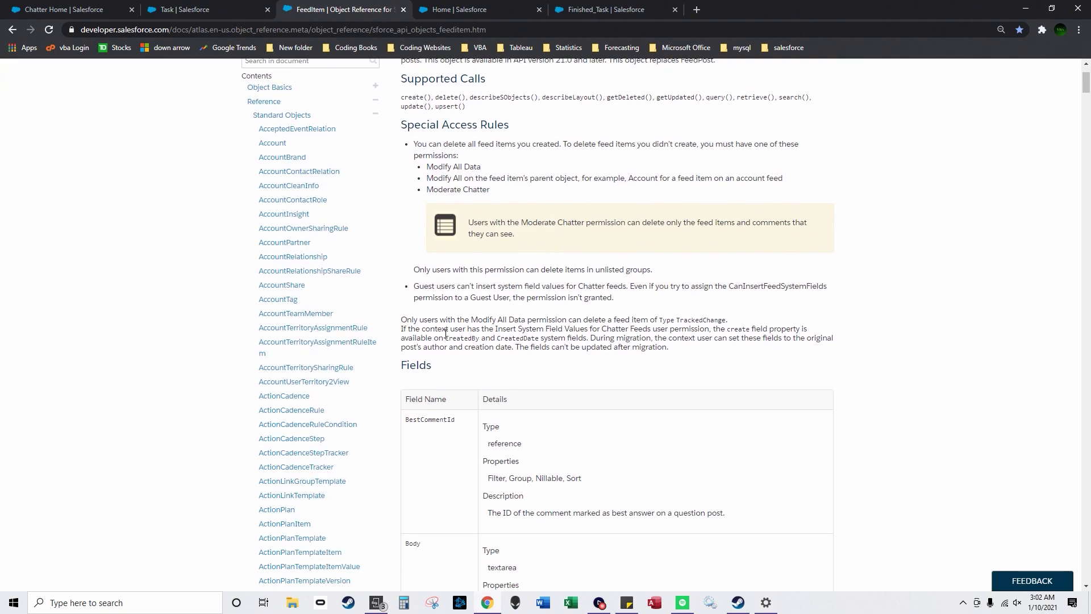
pyautogui.moveTo(447, 320); pyautogui.dragTo(539, 339)
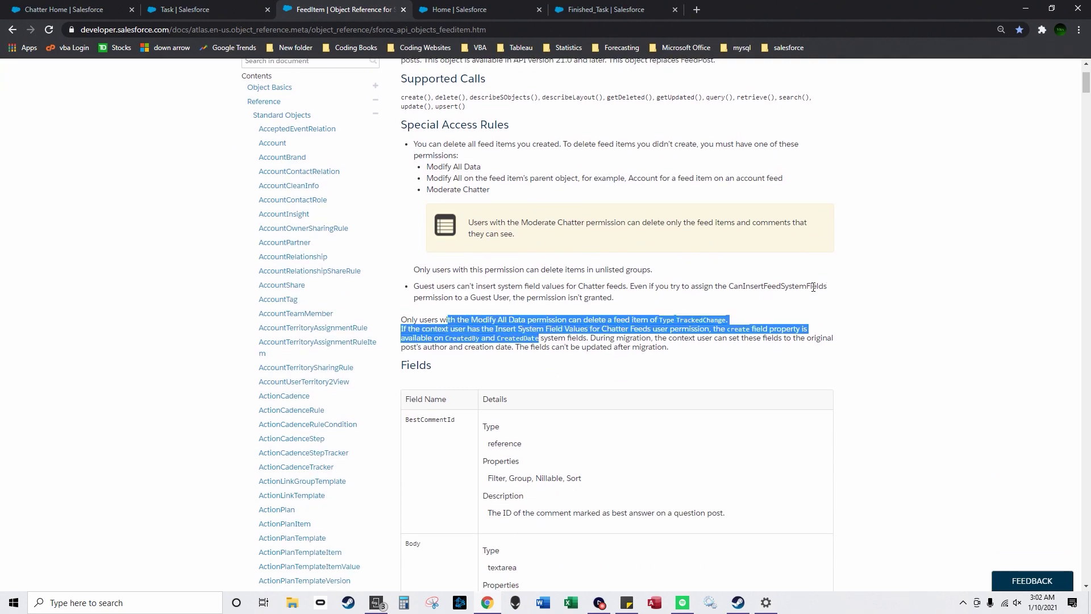
pyautogui.moveTo(1087, 85); pyautogui.dragTo(1084, 183)
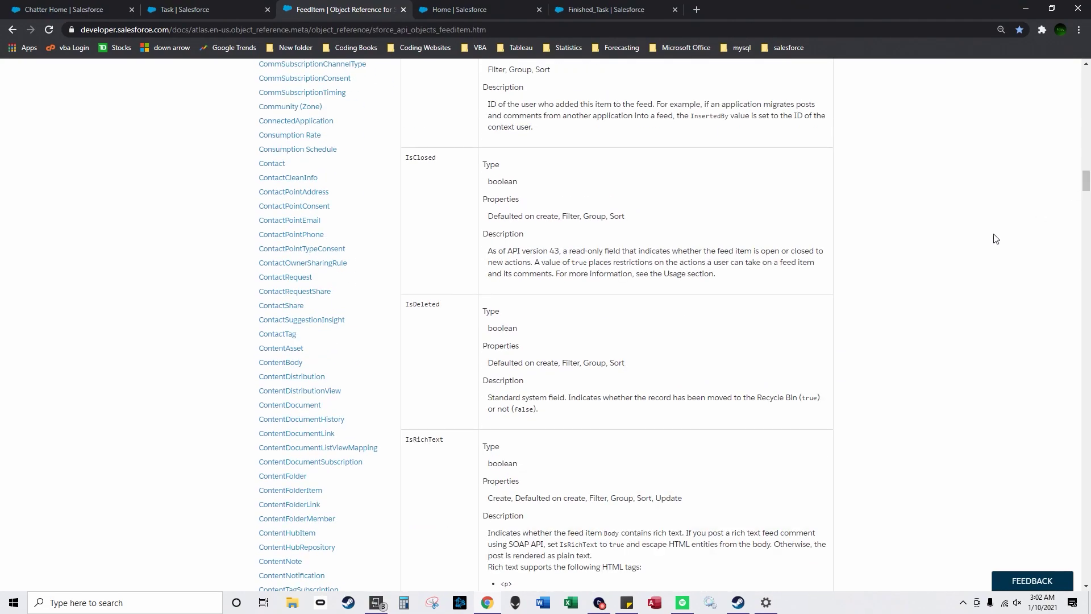
pyautogui.scroll(-4, 629, 266)
pyautogui.scroll(8, 629, 266)
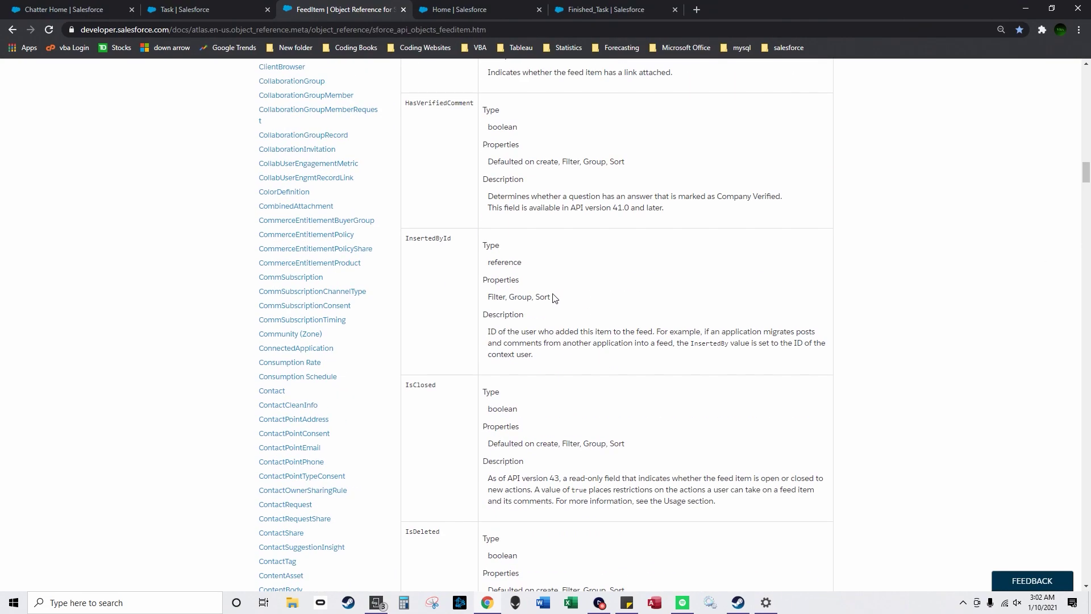
pyautogui.moveTo(484, 245); pyautogui.dragTo(657, 357)
pyautogui.click(12, 29)
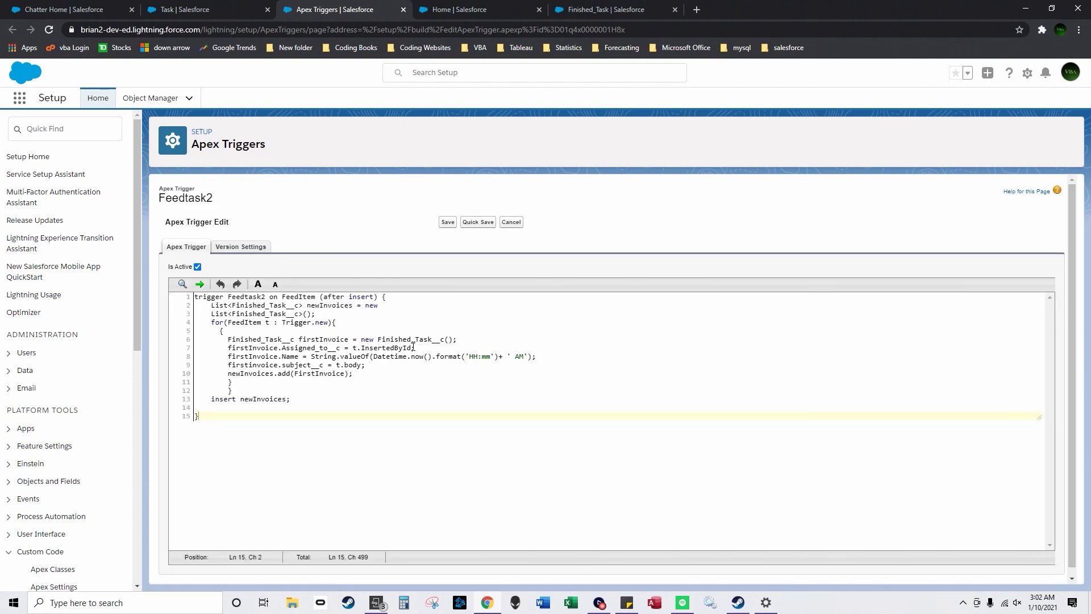
# Examine the Name assignment in Feedtask2, including its String.valueOf conversion and Datetime.now() call, leaving the code as it is
pyautogui.doubleClick(288, 356)
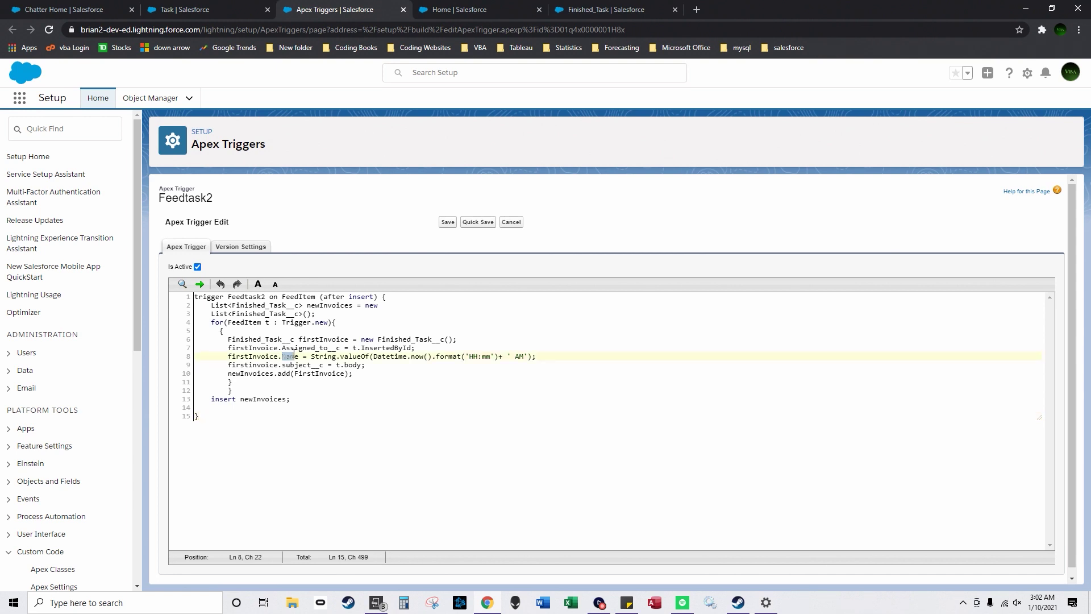
pyautogui.click(298, 357)
pyautogui.write(':')
pyautogui.press('BackSpace')
pyautogui.moveTo(311, 356); pyautogui.dragTo(337, 356)
pyautogui.doubleClick(404, 353)
# Examine the 'HH:mm' time format and the appended ' AM' text in the Name assignment, undoing any accidental edit
pyautogui.moveTo(490, 357); pyautogui.dragTo(471, 356)
pyautogui.moveTo(489, 356); pyautogui.dragTo(495, 358)
pyautogui.hotkey('ctrl', 'z')
pyautogui.click(499, 358)
pyautogui.click(496, 360)
pyautogui.click(508, 356)
pyautogui.moveTo(499, 357); pyautogui.dragTo(505, 355)
pyautogui.click(513, 356)
pyautogui.moveTo(521, 357); pyautogui.dragTo(517, 356)
pyautogui.click(524, 357)
# Examine the subject__c assignment from t.body and trace the FeedItem loop variable t to t.InsertedById
pyautogui.moveTo(232, 365); pyautogui.dragTo(279, 365)
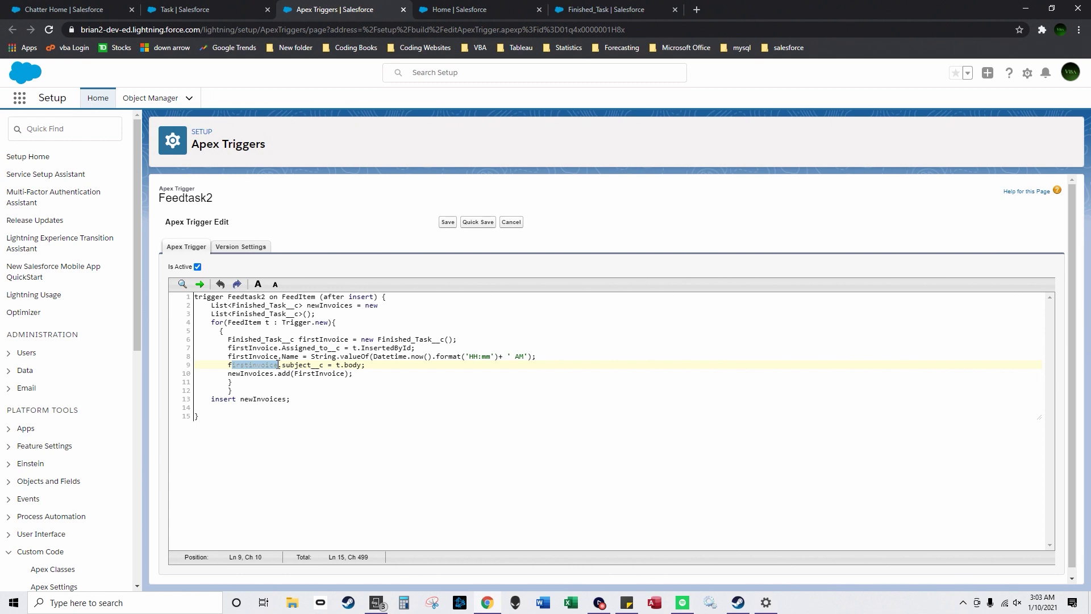
pyautogui.moveTo(328, 365); pyautogui.dragTo(283, 364)
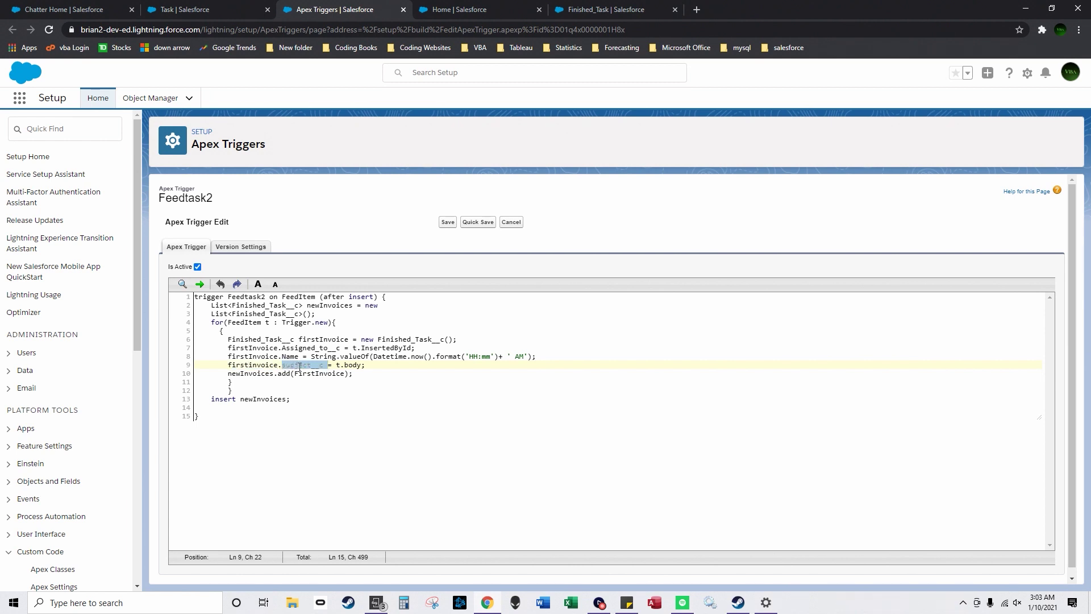
pyautogui.click(338, 366)
pyautogui.doubleClick(254, 322)
pyautogui.doubleClick(267, 323)
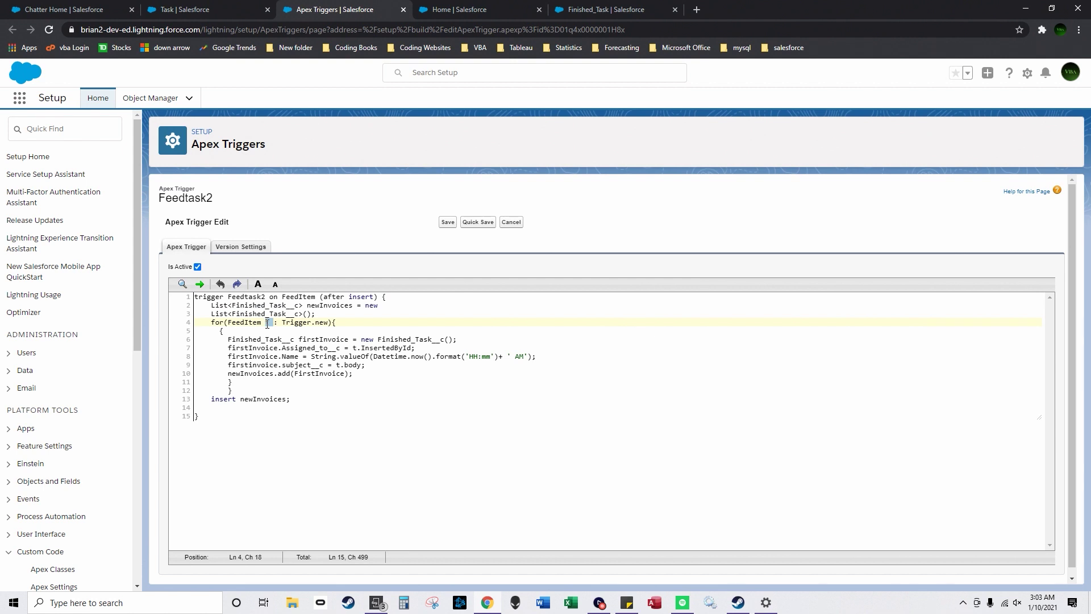
pyautogui.doubleClick(354, 348)
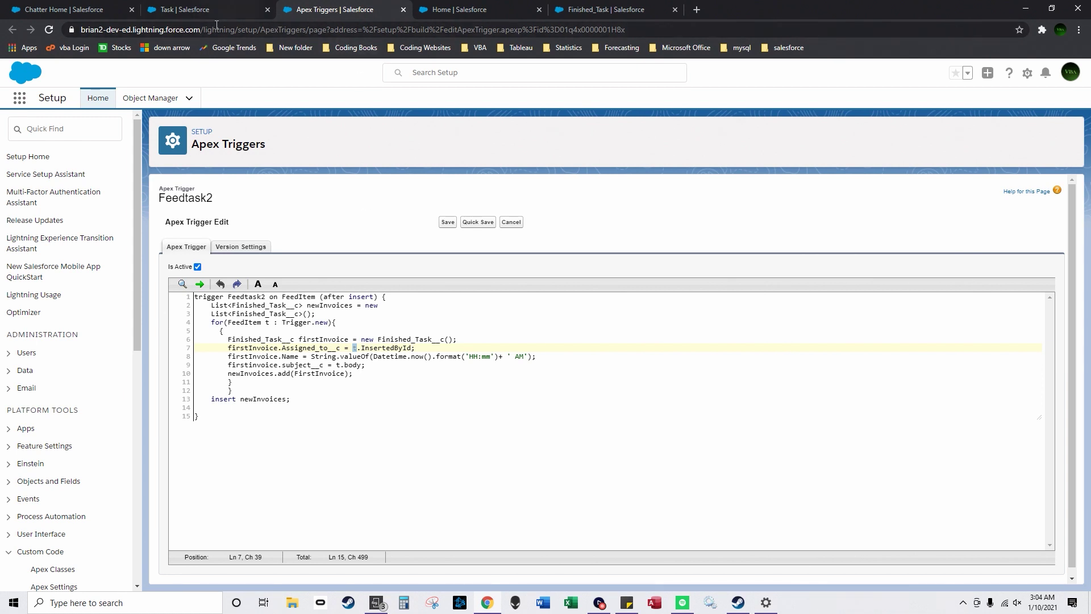
# Check the Assigned to user IDs in the Finished_Tasks list, and go back to the Finished_Task object's fields
pyautogui.click(112, 8)
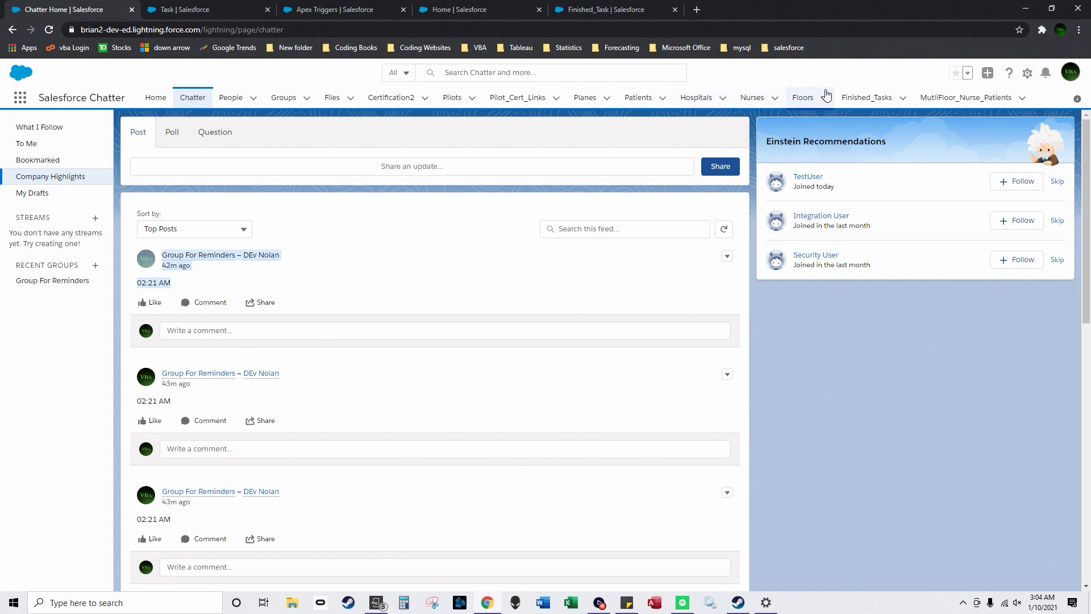
pyautogui.click(859, 98)
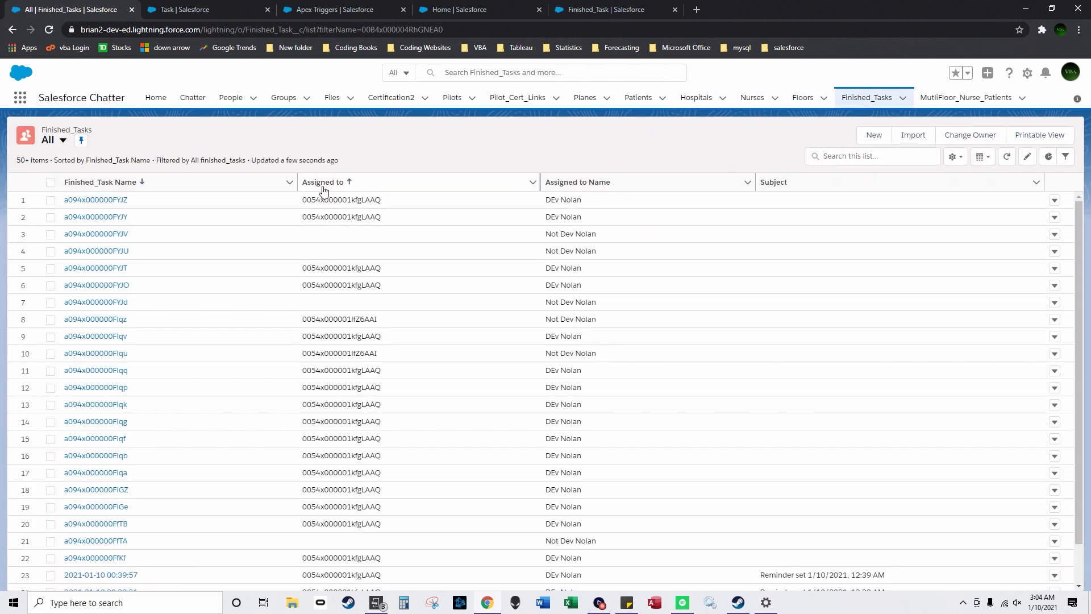
pyautogui.moveTo(381, 389); pyautogui.dragTo(304, 389)
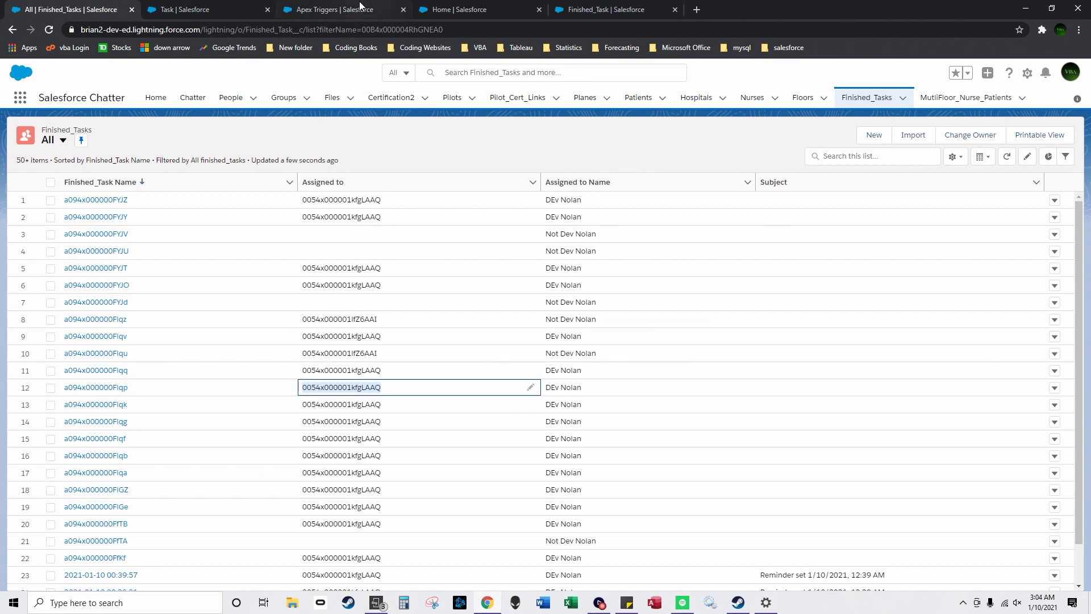
pyautogui.click(616, 7)
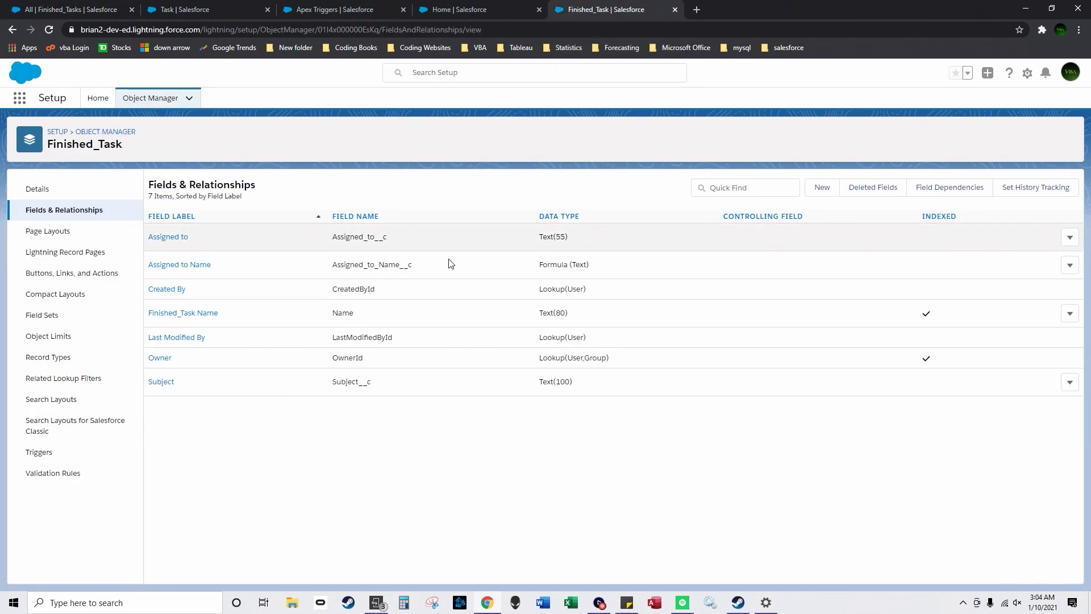
# Examine t.InsertedById in the Feedtask2 Assigned_to__c assignment against the logged-in user's profile menu, and inspect t.body below it
pyautogui.click(349, 9)
pyautogui.click(351, 348)
pyautogui.moveTo(409, 348); pyautogui.dragTo(355, 347)
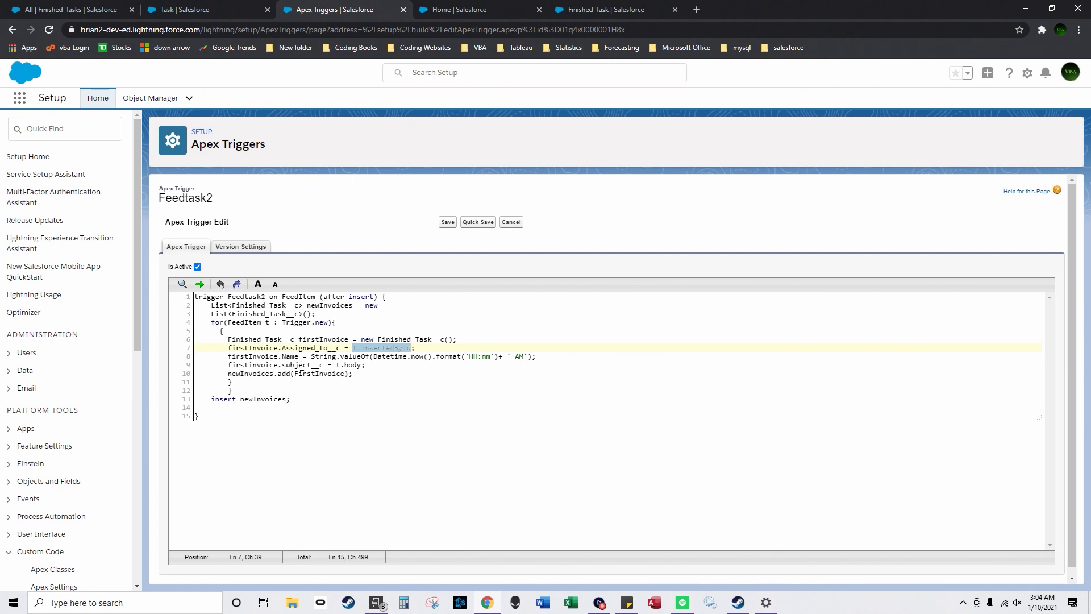
pyautogui.click(1071, 73)
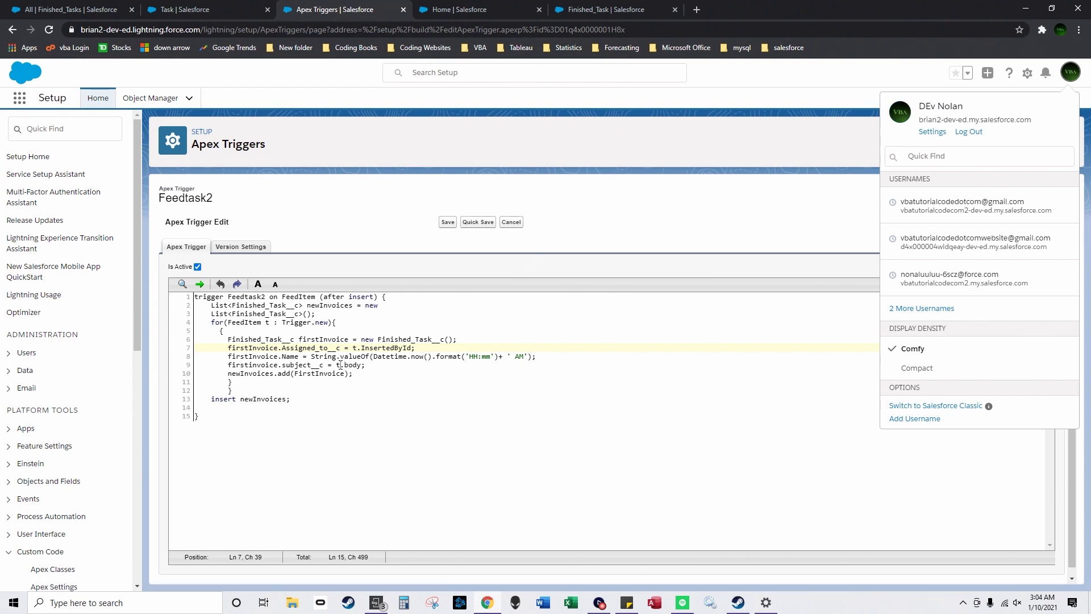
pyautogui.doubleClick(338, 365)
pyautogui.click(362, 366)
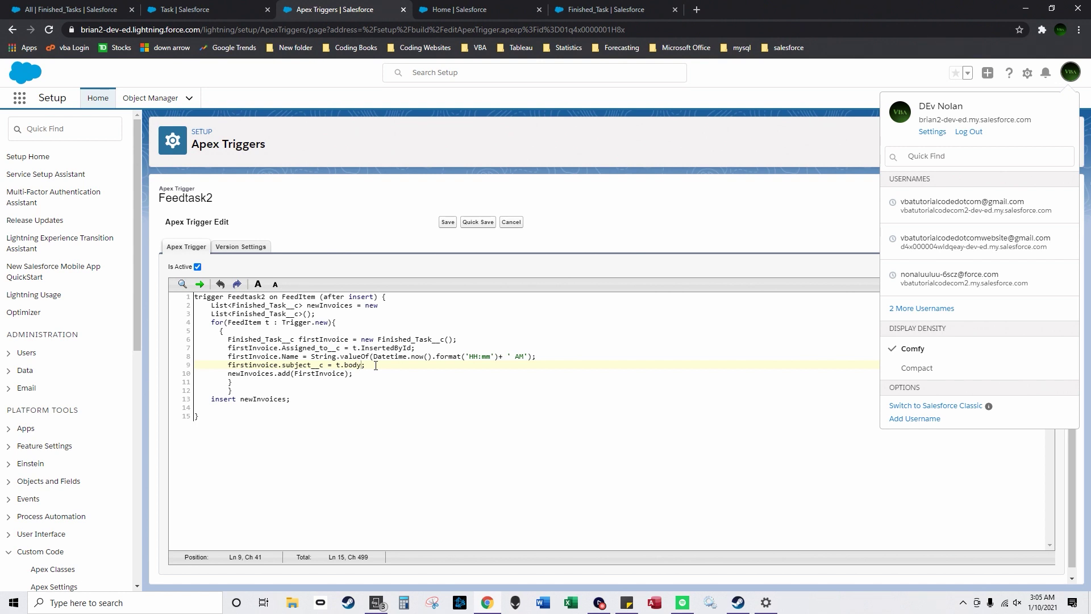
# Review the Finished_Task fields and the Finished_Tasks list, and highlight body in Feedtask2's subject__c assignment
pyautogui.click(623, 9)
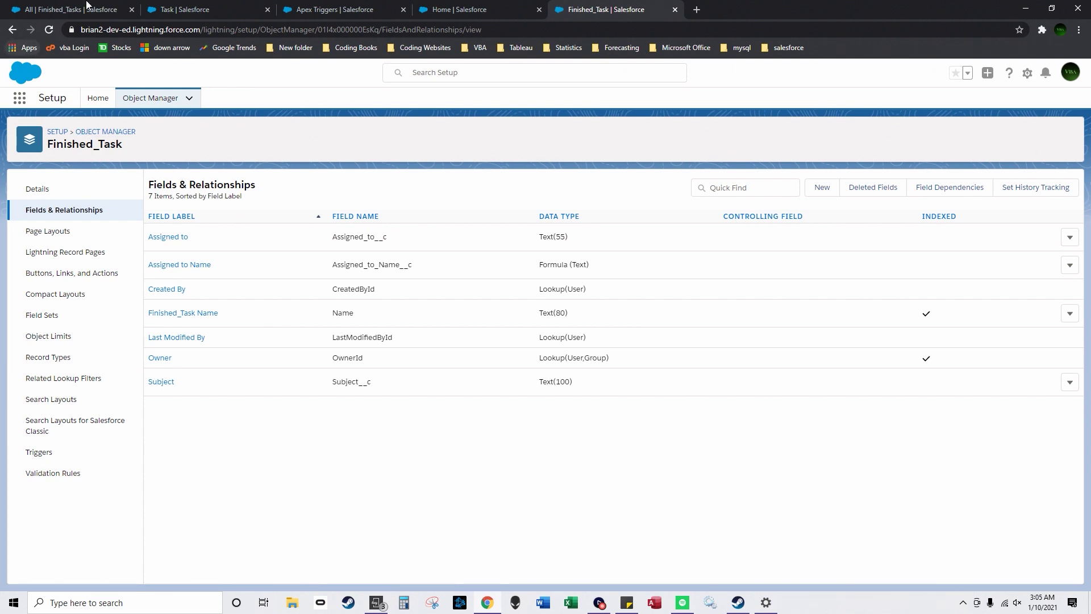
pyautogui.click(86, 7)
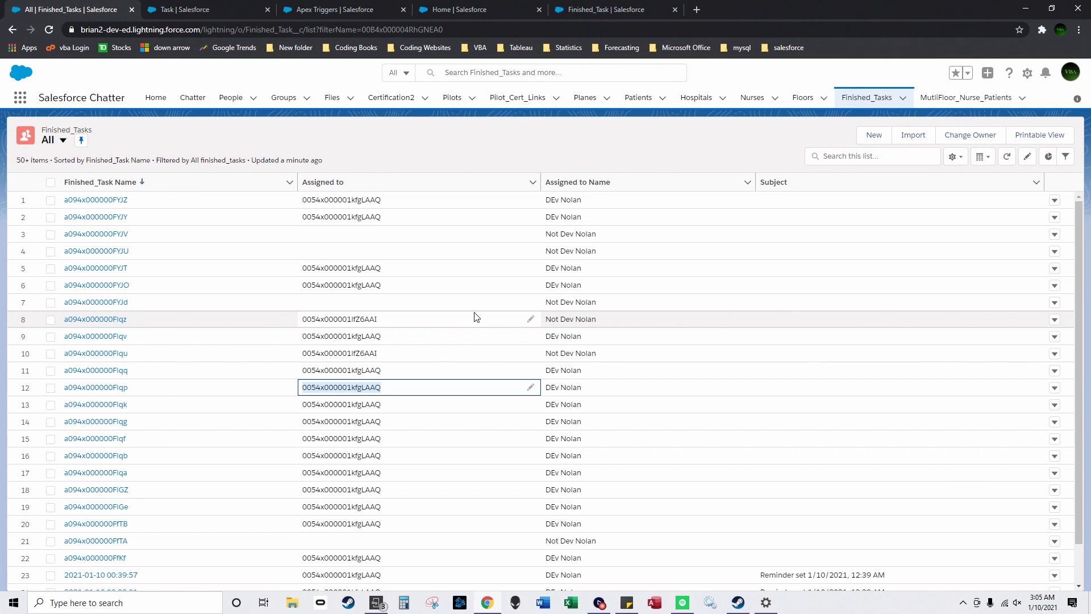
pyautogui.click(509, 8)
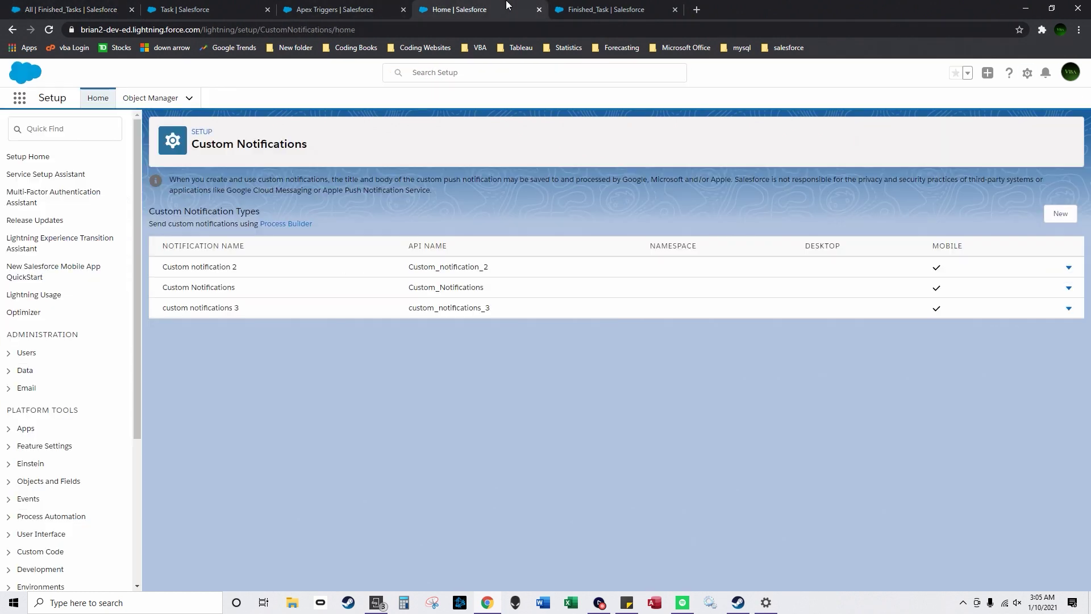
pyautogui.click(595, 7)
pyautogui.click(317, 8)
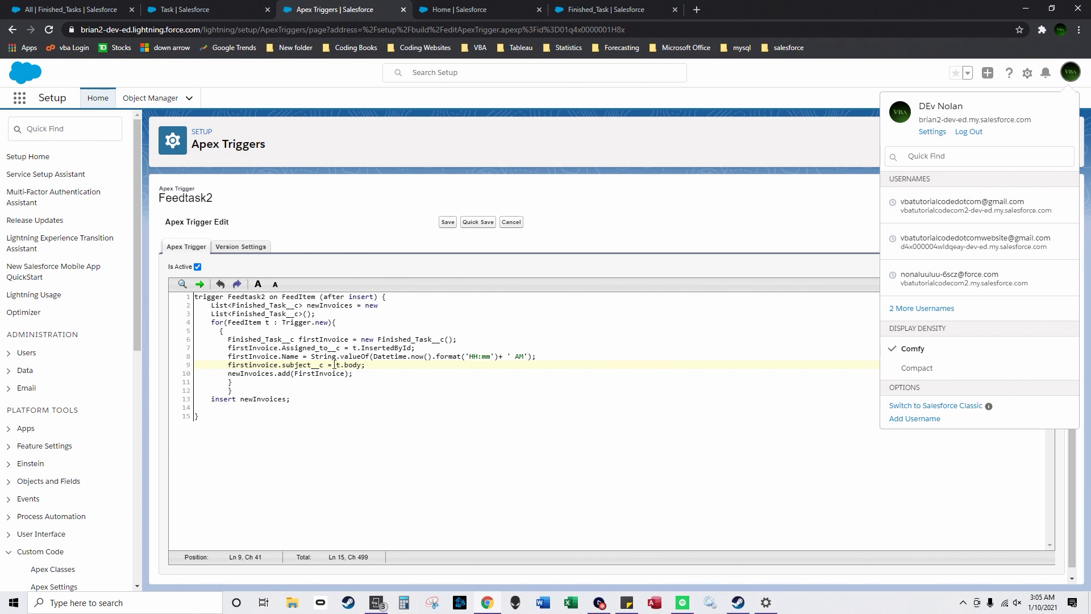
pyautogui.moveTo(345, 365); pyautogui.dragTo(363, 366)
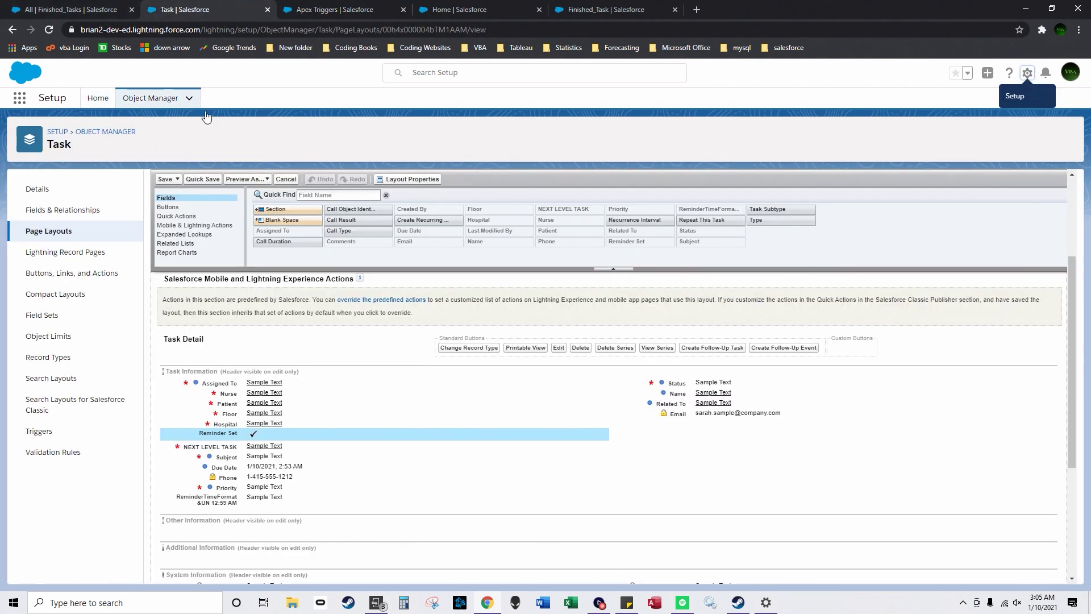
# Open the Chatter feed in the Salesforce Chatter app and highlight the body text of the first Group For Reminders post
pyautogui.click(173, 9)
pyautogui.click(514, 10)
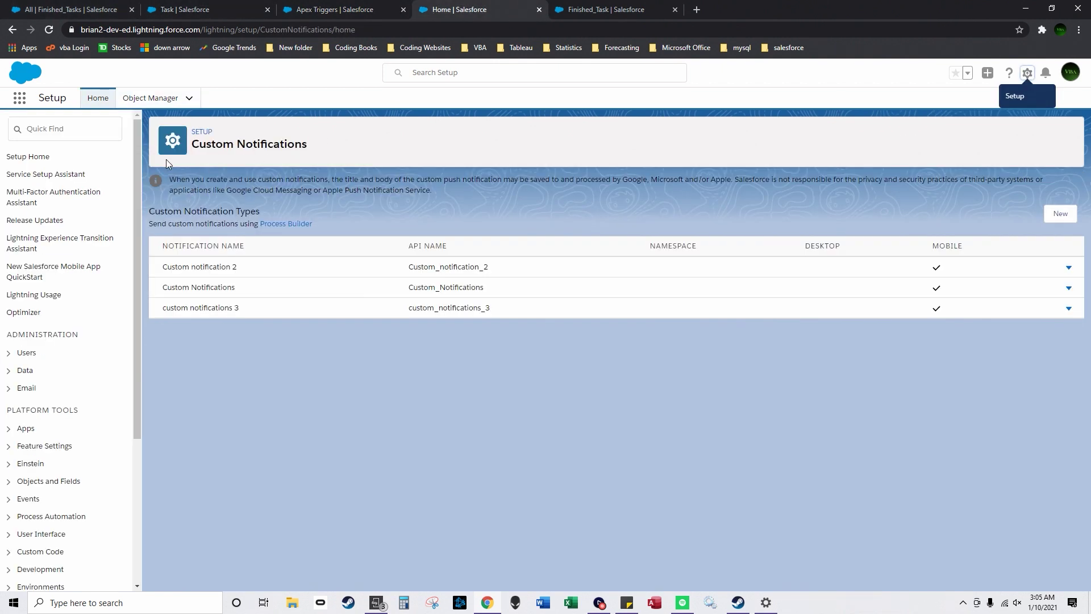
pyautogui.click(19, 98)
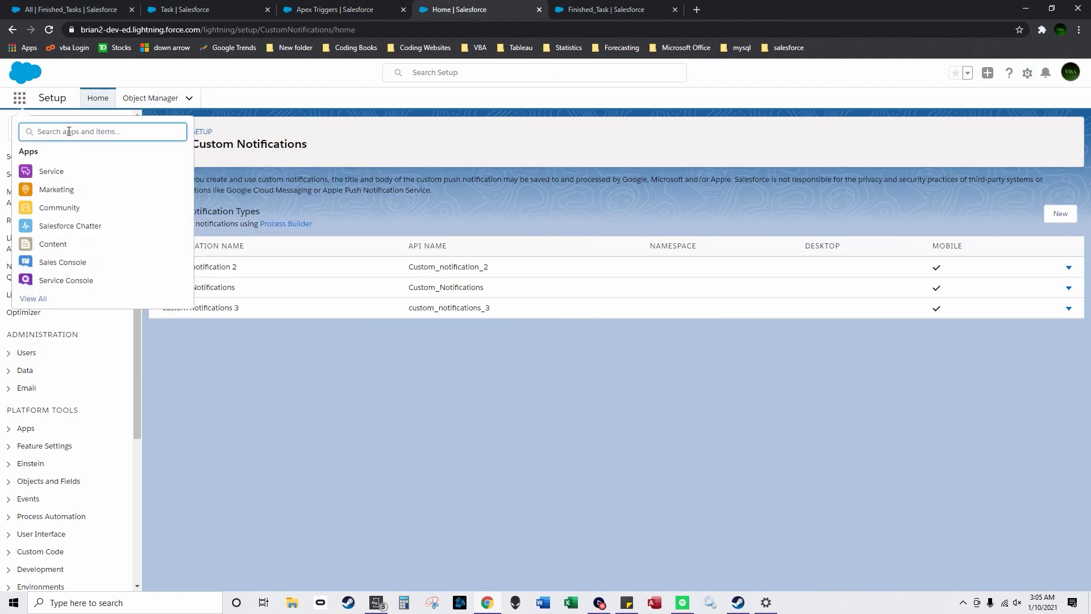
pyautogui.write('chatter')
pyautogui.click(87, 173)
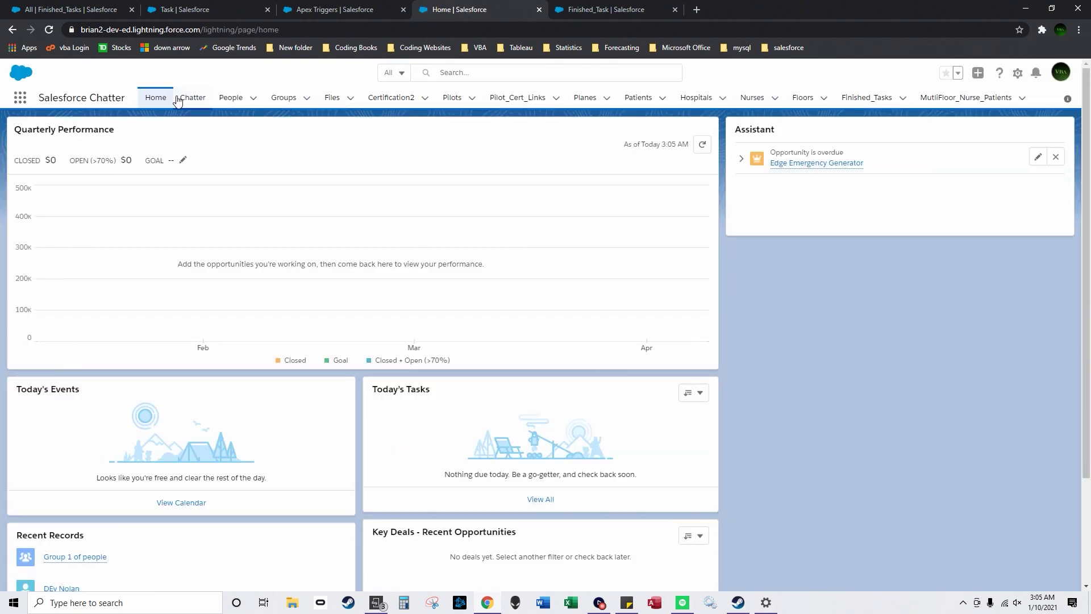
pyautogui.click(177, 99)
pyautogui.moveTo(173, 282); pyautogui.dragTo(137, 283)
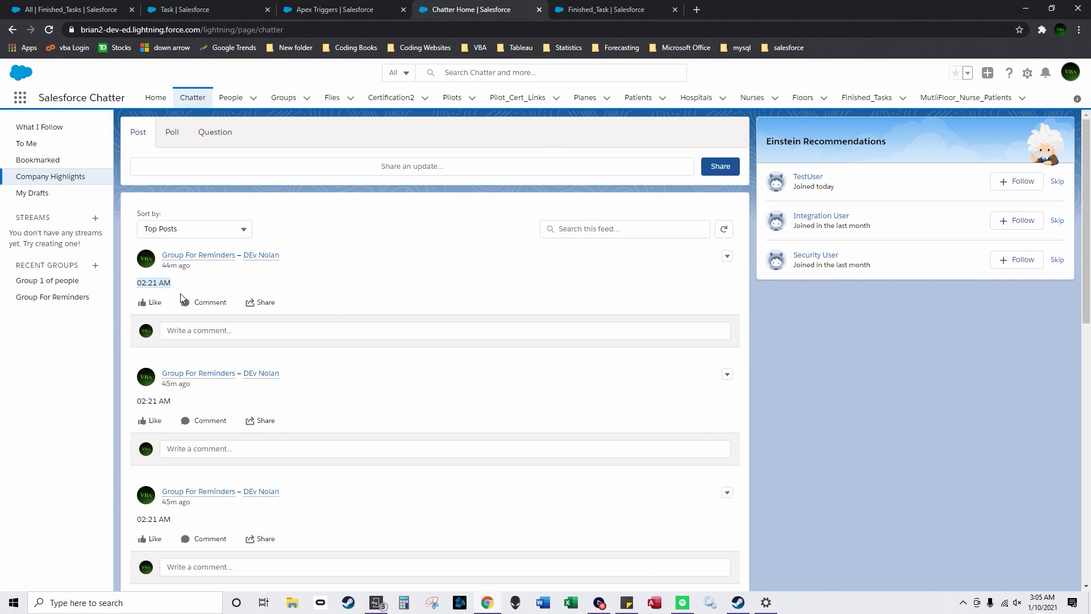
# Return to the Feedtask2 trigger and trace the t.body value to the subject__c field it fills
pyautogui.click(380, 10)
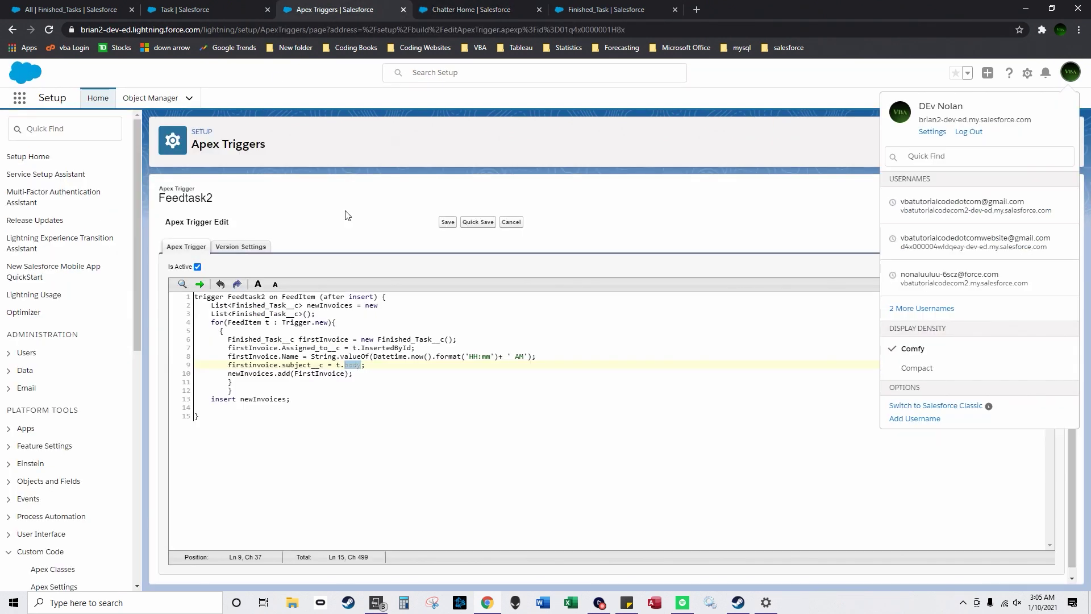
pyautogui.click(353, 364)
pyautogui.moveTo(325, 364); pyautogui.dragTo(285, 364)
# Check the Subject values of the time-named records in the Finished_Tasks list
pyautogui.click(582, 10)
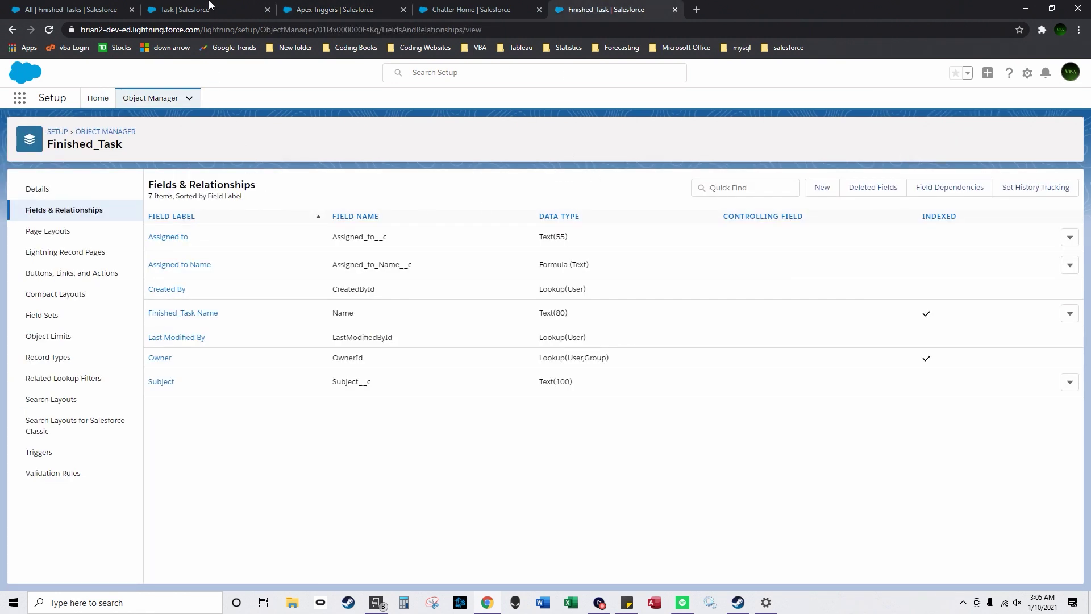
pyautogui.click(101, 8)
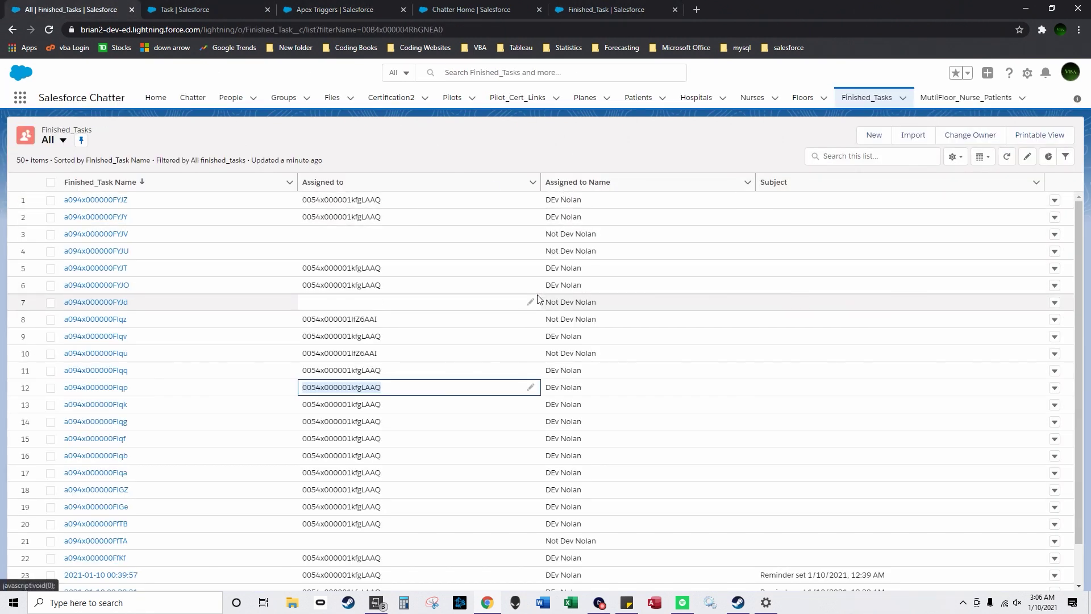
pyautogui.scroll(-1, 798, 480)
pyautogui.scroll(-7, 799, 480)
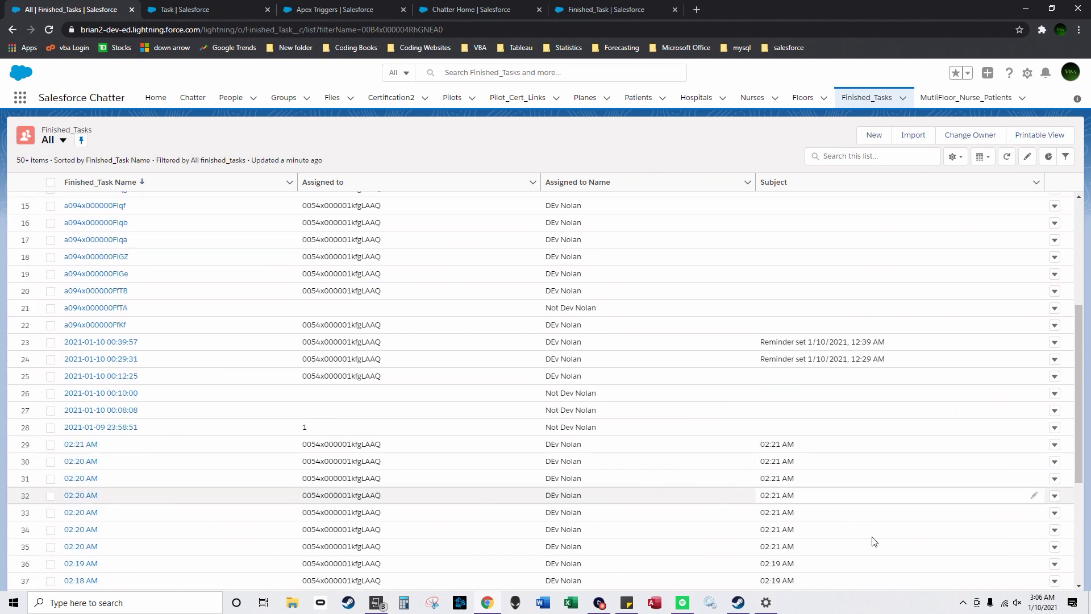
pyautogui.moveTo(795, 462); pyautogui.dragTo(765, 459)
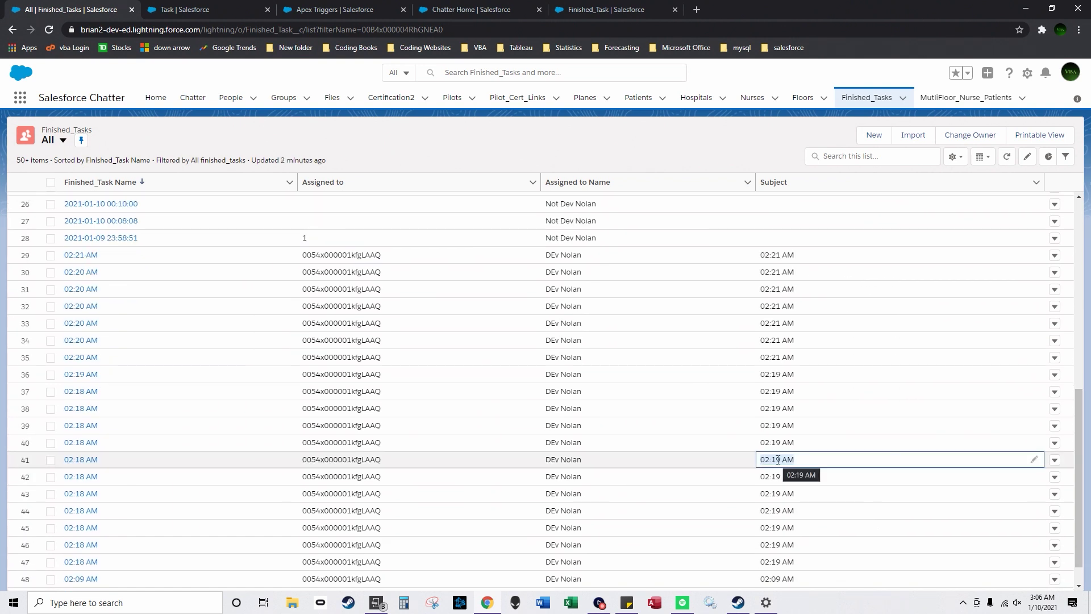
pyautogui.scroll(-1, 807, 458)
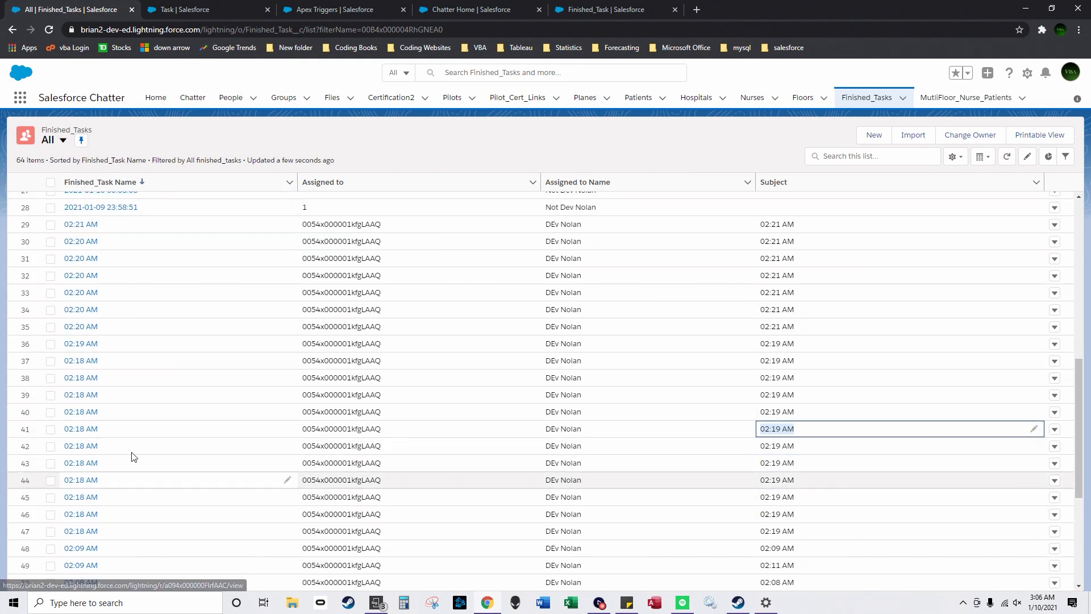
# Examine the Feedtask2 assignments in order: InsertedById, Name with its String.valueOf and Datetime.now() call, and body
pyautogui.click(310, 9)
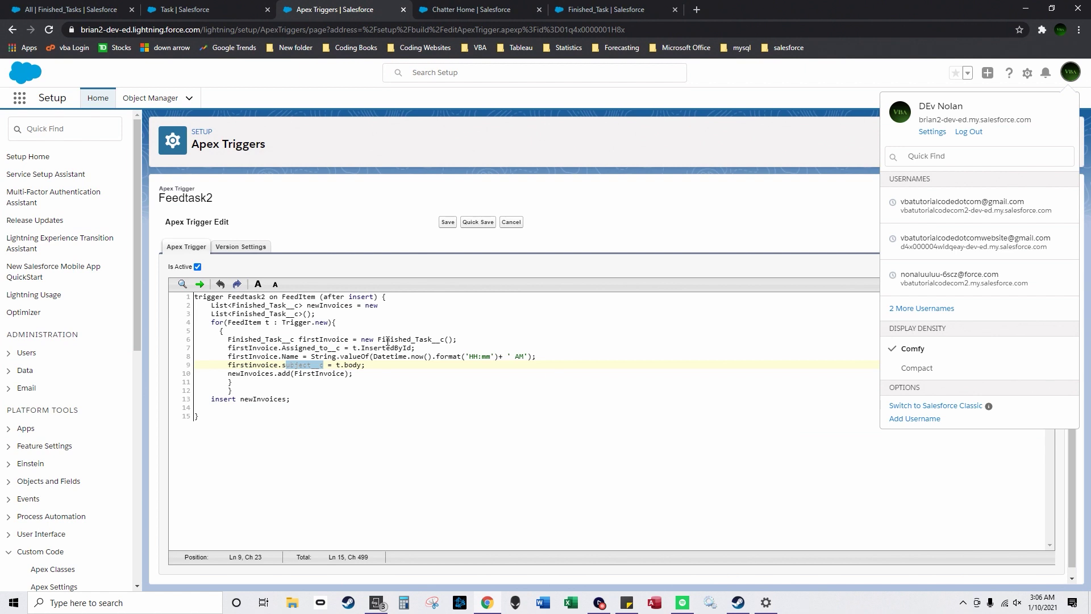
pyautogui.click(363, 348)
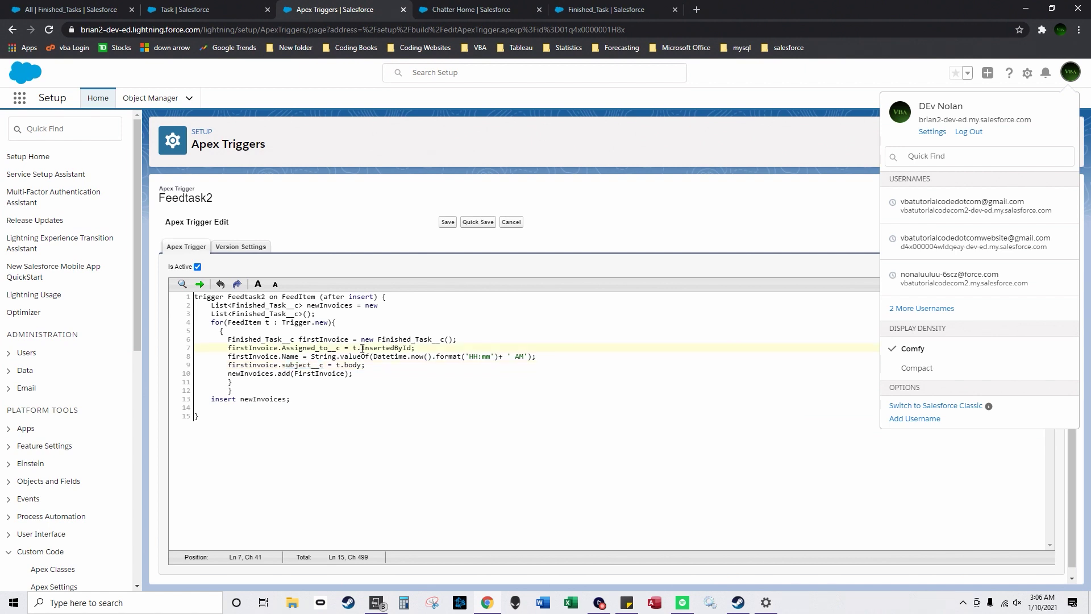
pyautogui.doubleClick(293, 356)
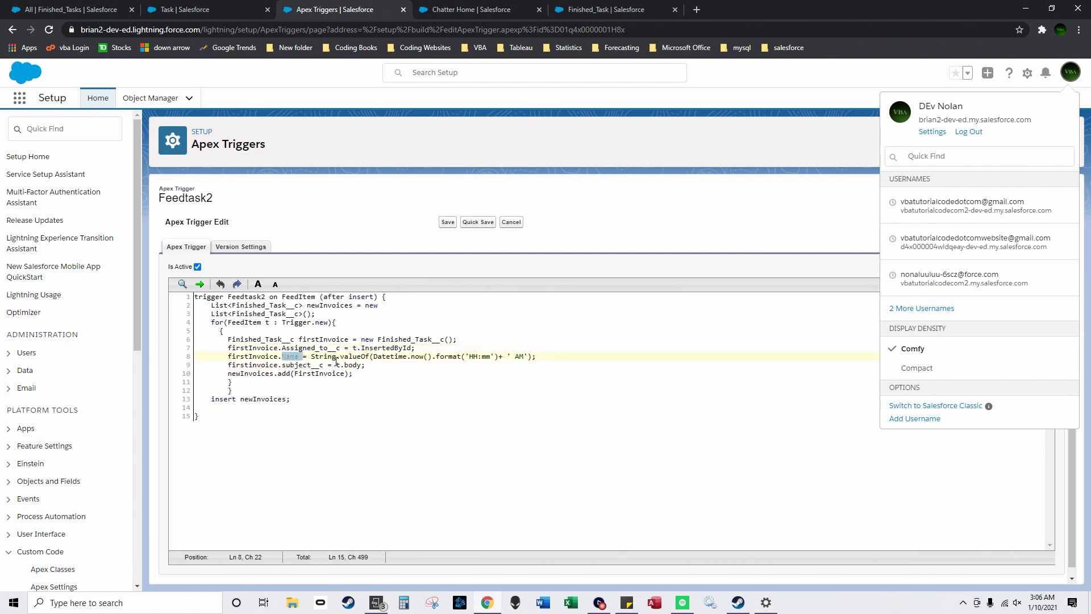
pyautogui.moveTo(311, 357); pyautogui.dragTo(336, 356)
pyautogui.moveTo(411, 356); pyautogui.dragTo(424, 357)
pyautogui.doubleClick(351, 364)
# Examine the newInvoices.add(FirstInvoice) and insert newInvoices statements in Feedtask2, and close the user profile menu
pyautogui.click(278, 374)
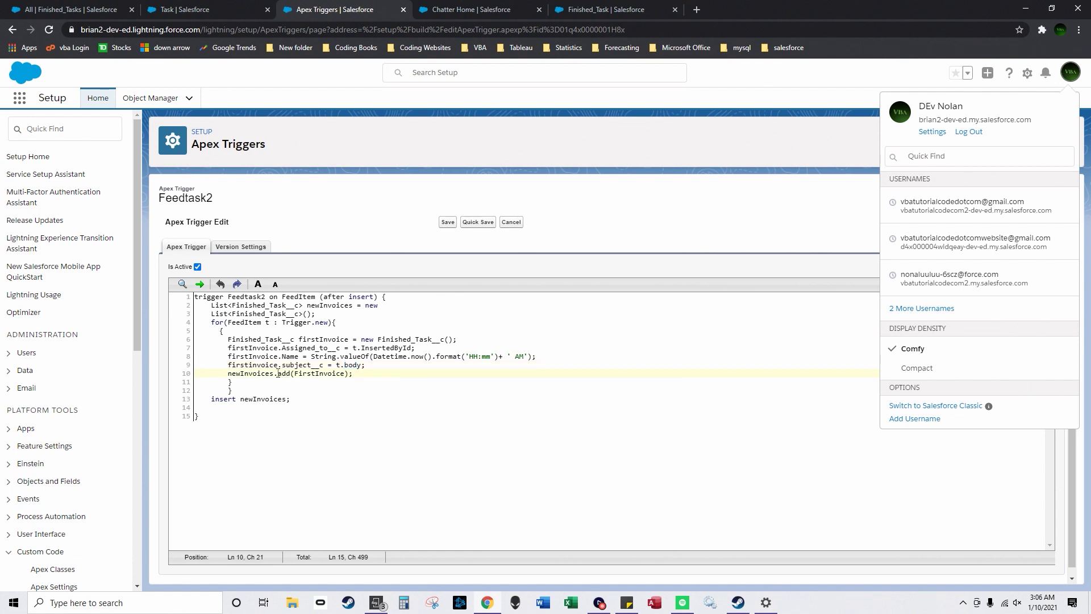
pyautogui.doubleClick(235, 374)
pyautogui.doubleClick(257, 399)
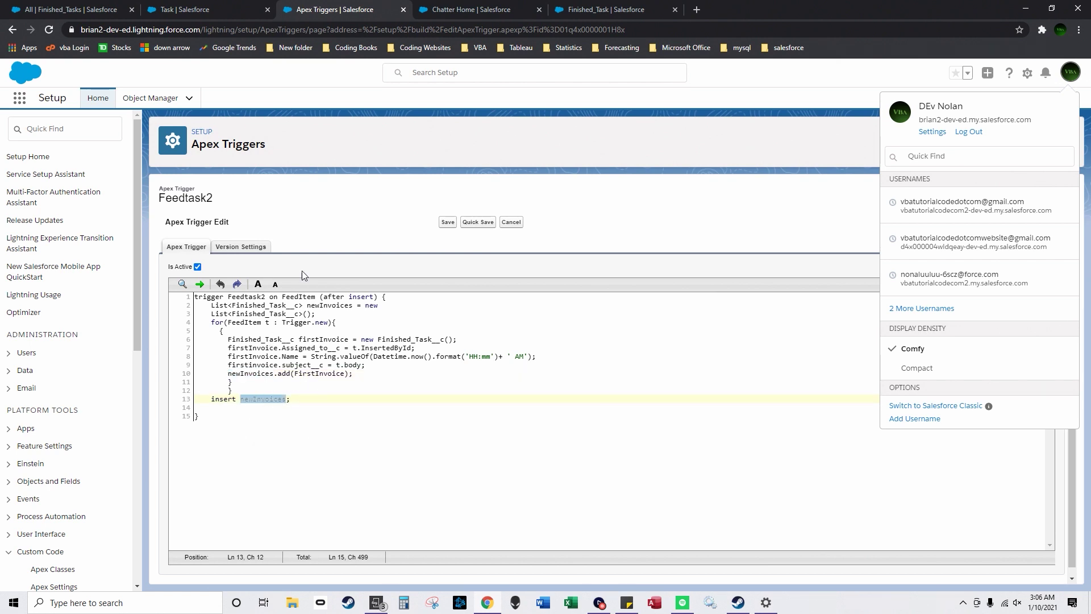
pyautogui.click(277, 230)
pyautogui.click(1067, 79)
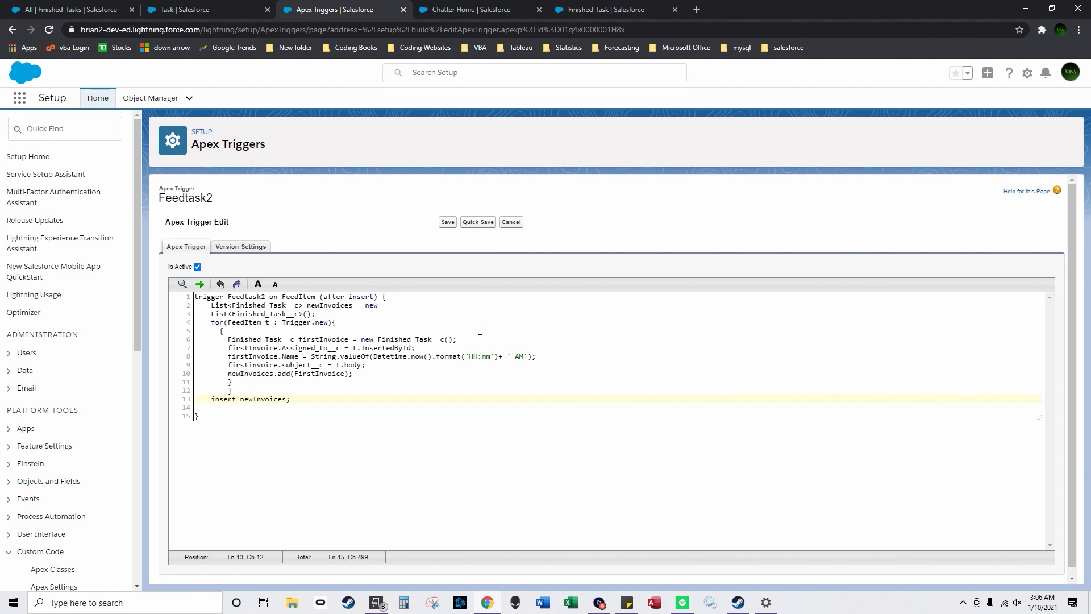
# Check the name, Assigned to, Assigned to Name and Subject of the record in row 42 of the Finished_Tasks list
pyautogui.click(569, 9)
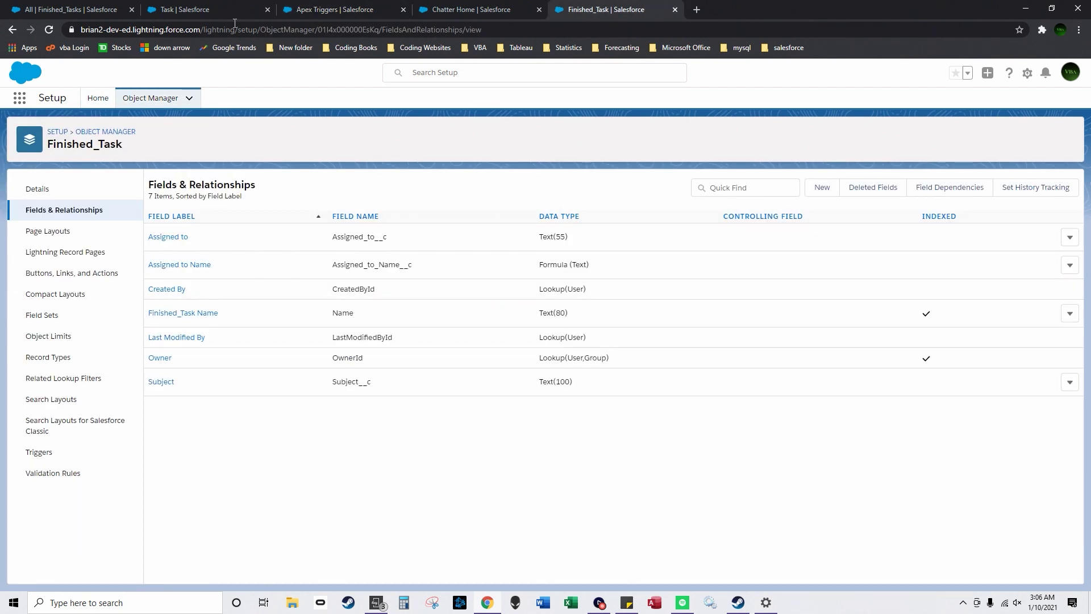
pyautogui.click(98, 6)
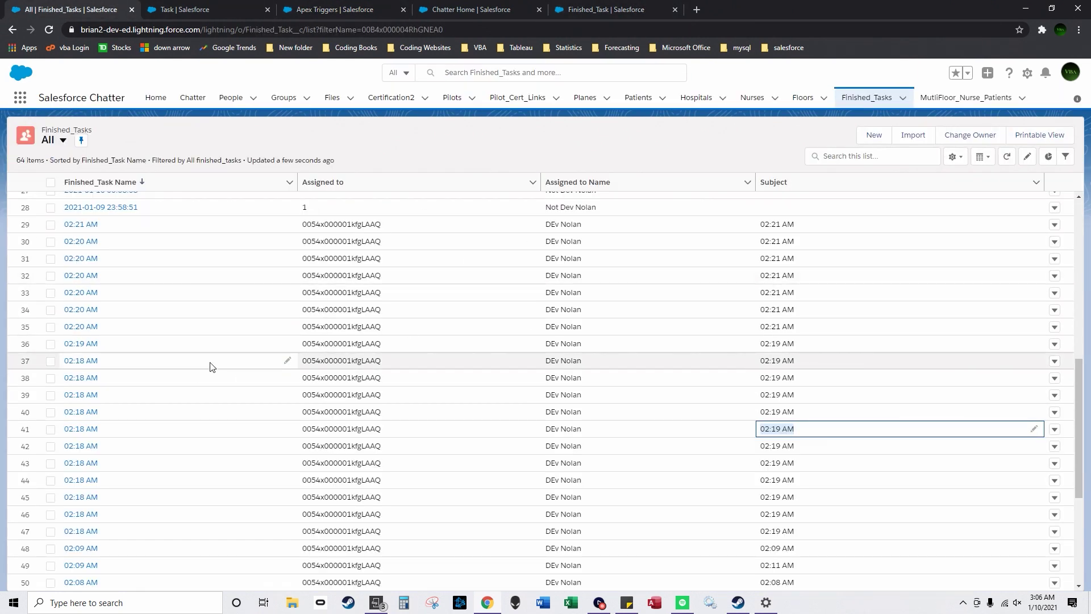
pyautogui.click(127, 450)
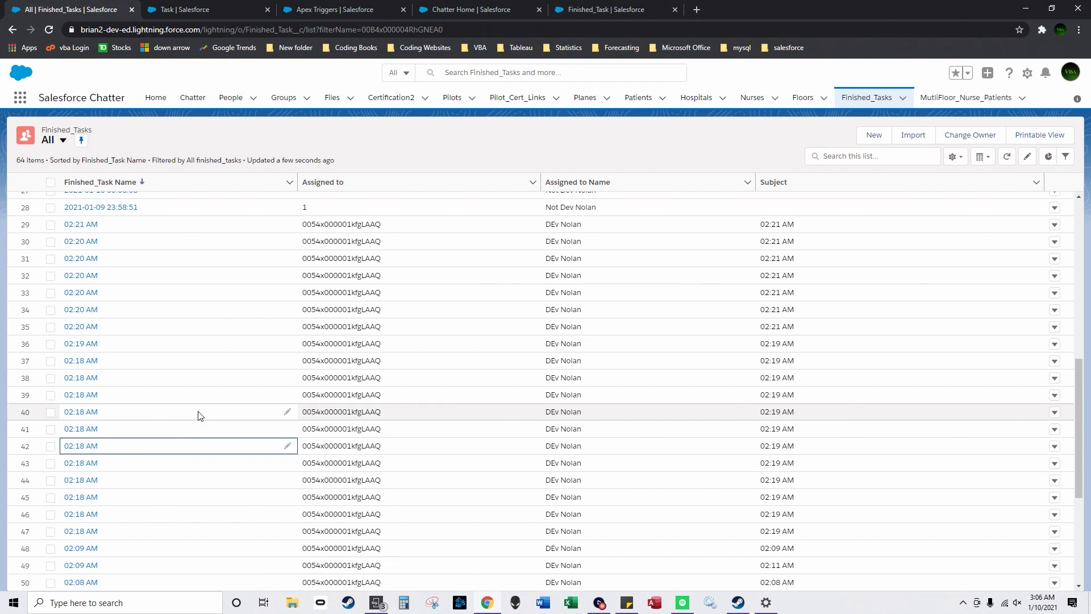
pyautogui.doubleClick(350, 449)
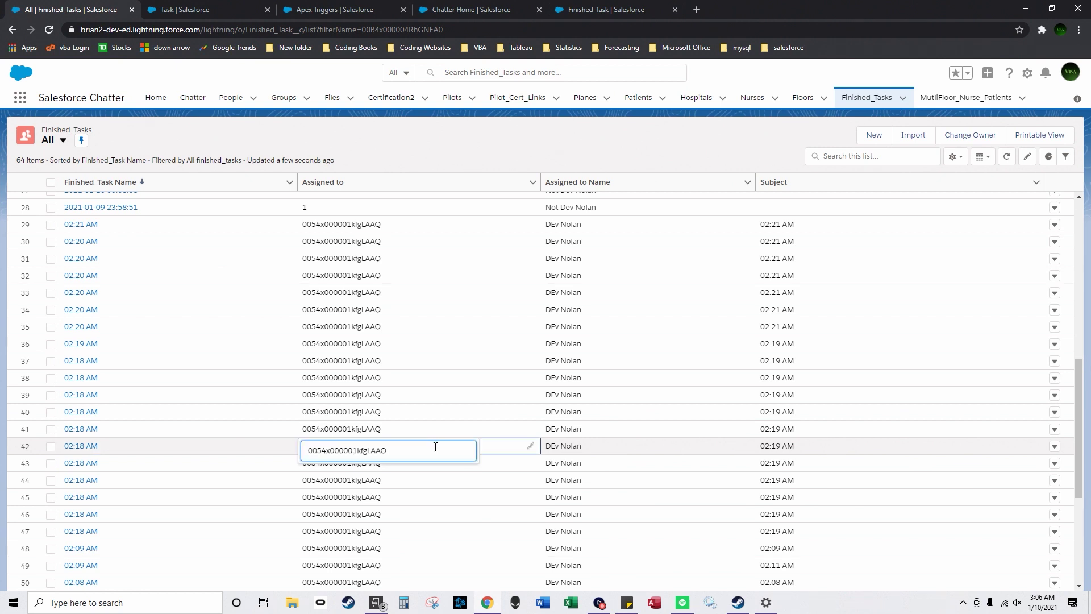
pyautogui.doubleClick(570, 446)
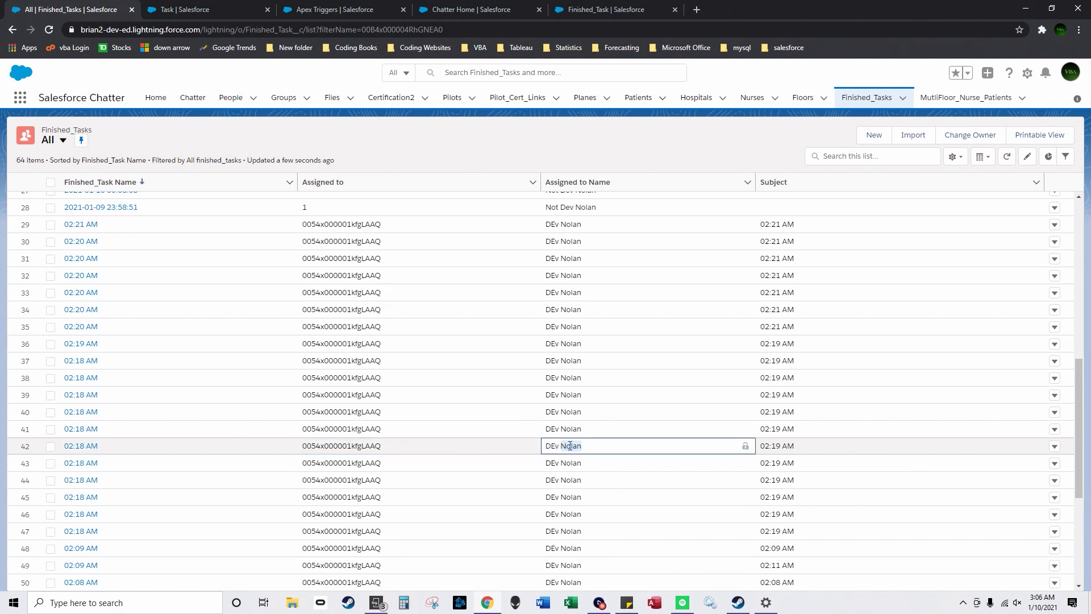
pyautogui.click(795, 446)
pyautogui.click(768, 451)
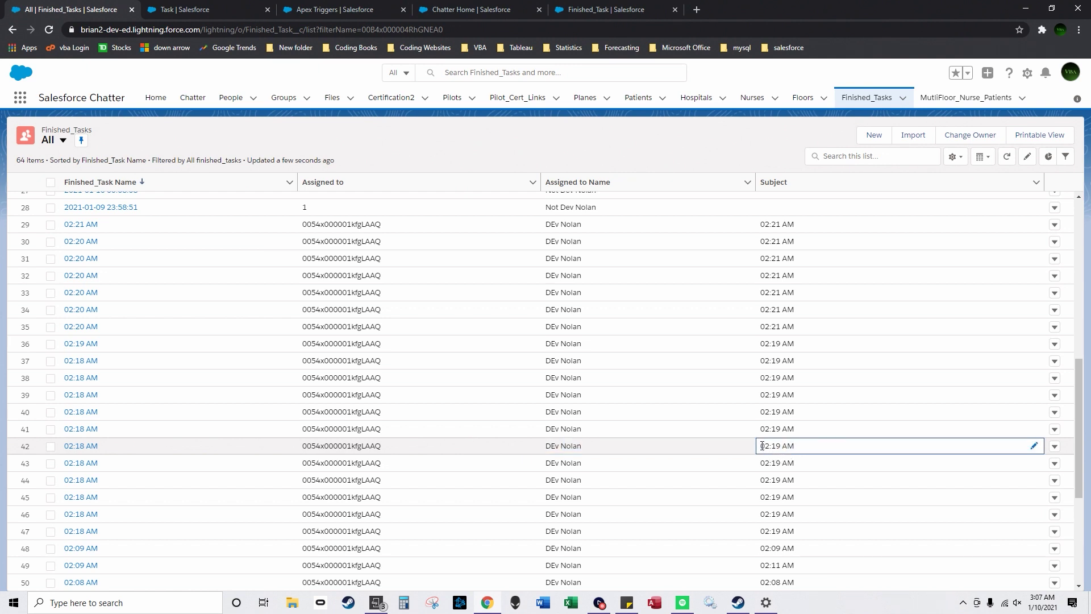
pyautogui.moveTo(765, 446); pyautogui.dragTo(794, 450)
# Examine the Feedtask2 trigger declaration on FeedItem with its after insert event, and the FeedItem loop over Trigger.new
pyautogui.click(328, 9)
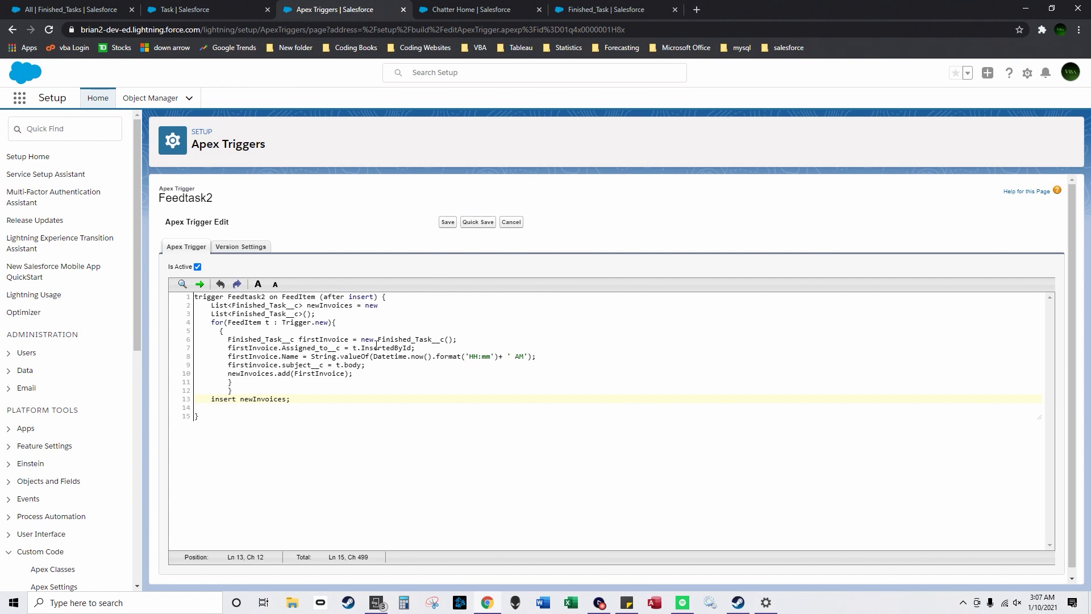
pyautogui.doubleClick(261, 296)
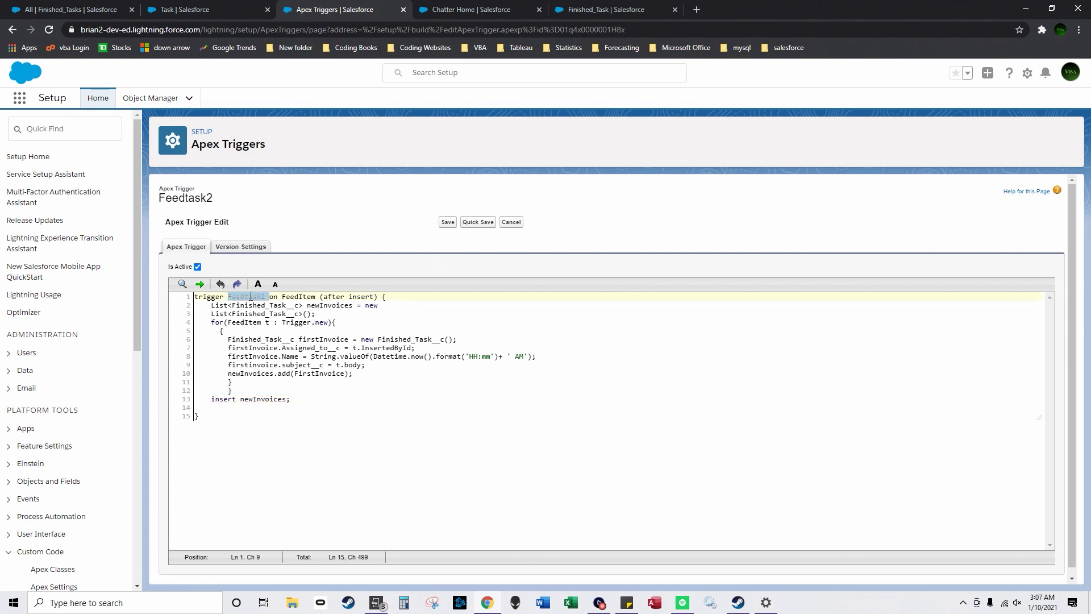
pyautogui.moveTo(323, 294); pyautogui.dragTo(374, 297)
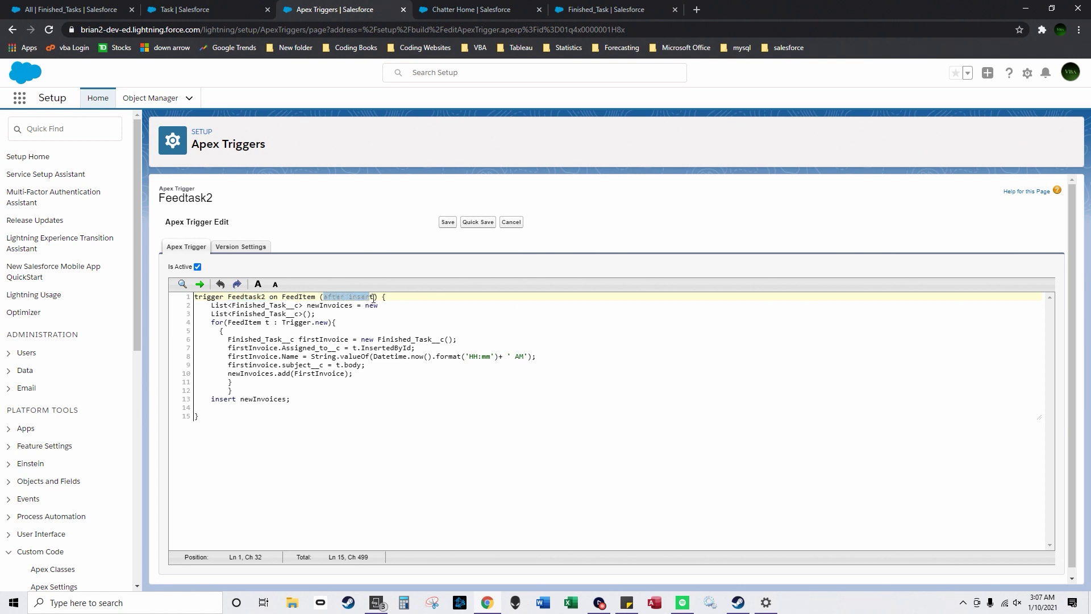
pyautogui.doubleClick(301, 297)
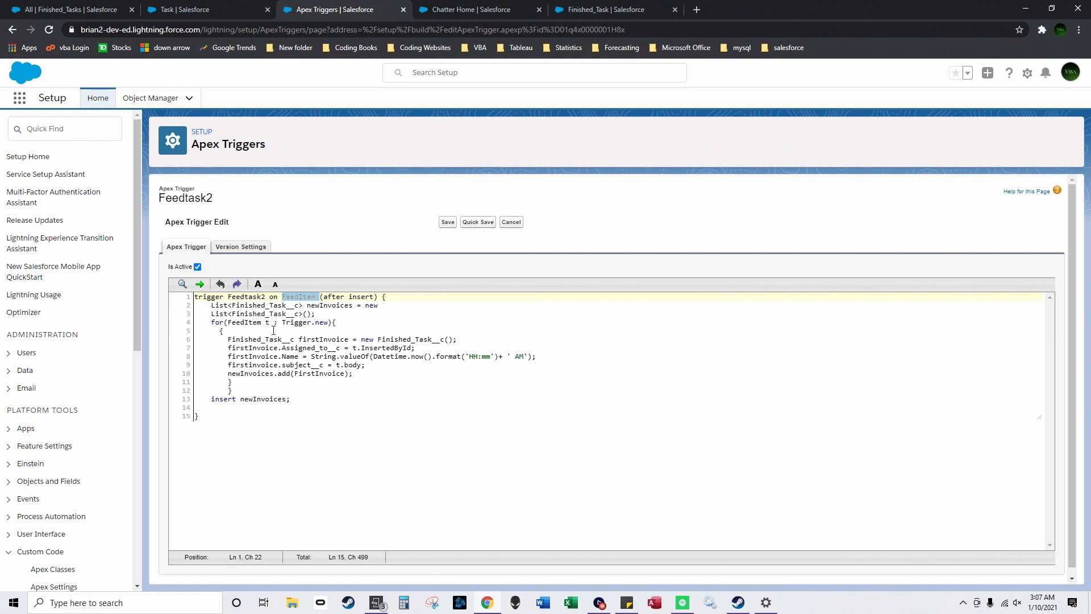
pyautogui.click(248, 324)
pyautogui.tripleClick(248, 324)
pyautogui.click(279, 348)
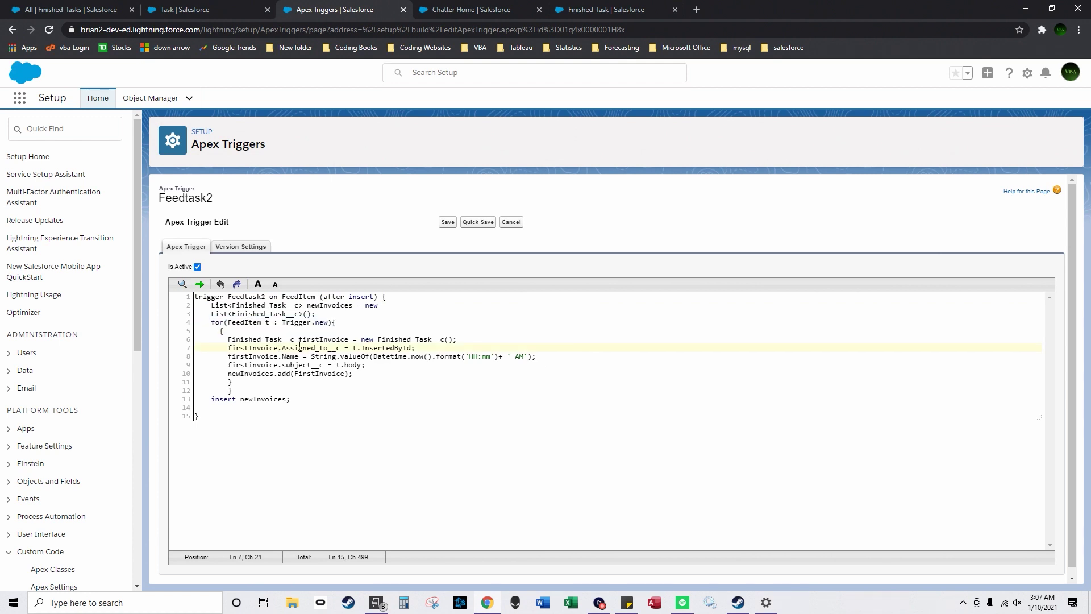
# Compare the Finished_Task__c type in Feedtask2 with the Finished_Task API name, sorting the Object Manager list by description
pyautogui.moveTo(296, 340); pyautogui.dragTo(227, 340)
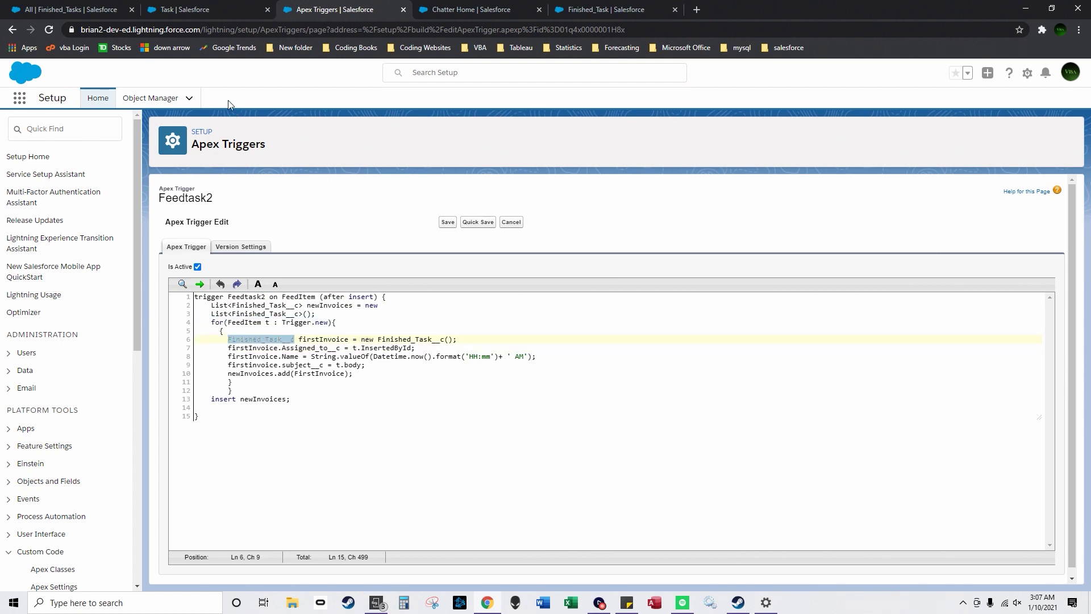
pyautogui.click(79, 7)
pyautogui.click(591, 8)
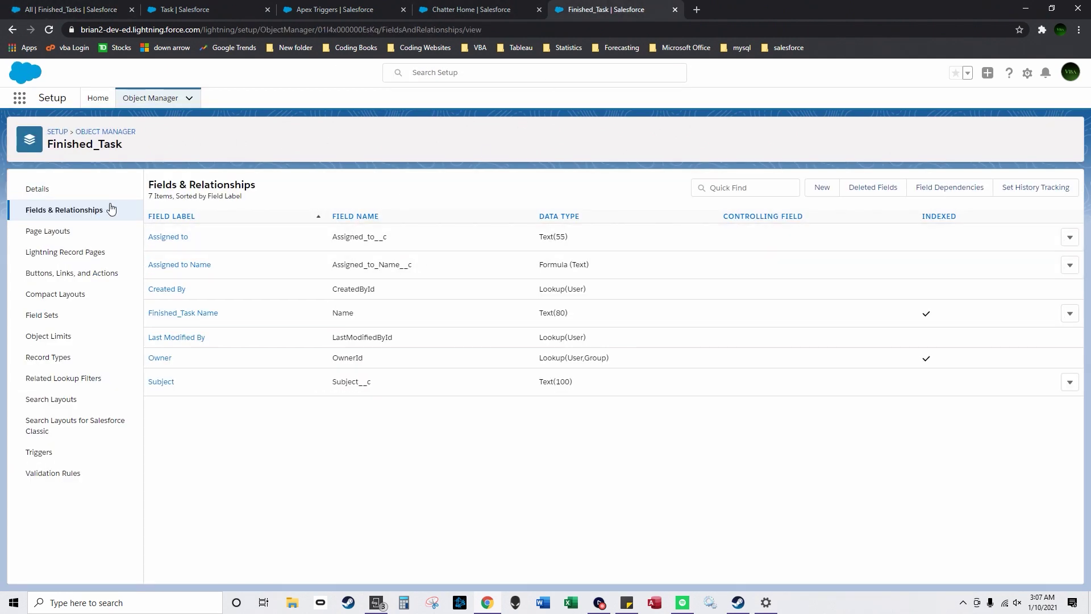
pyautogui.click(105, 132)
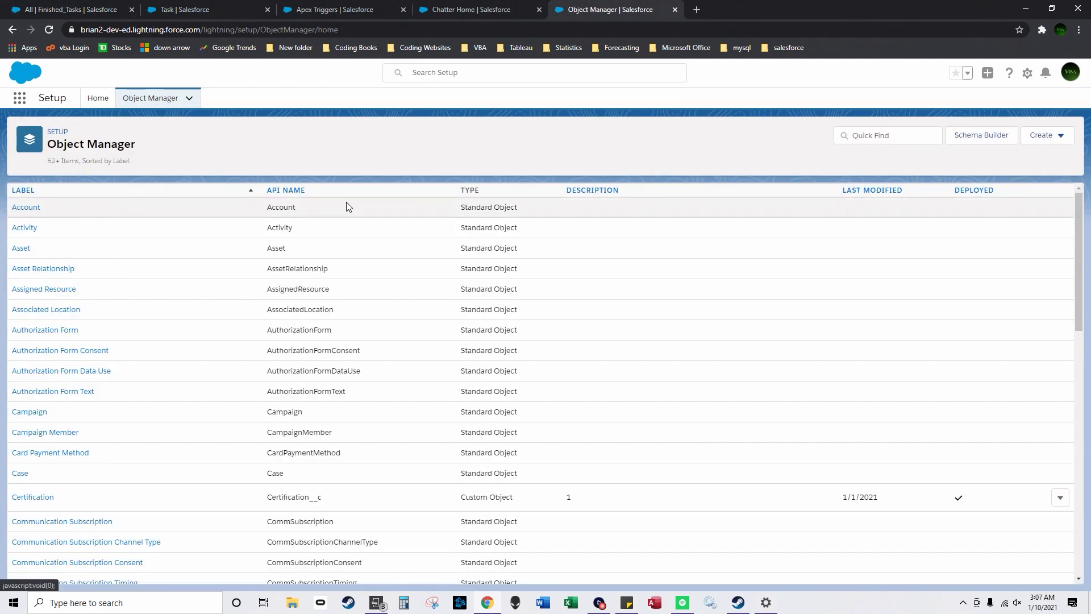
pyautogui.click(585, 190)
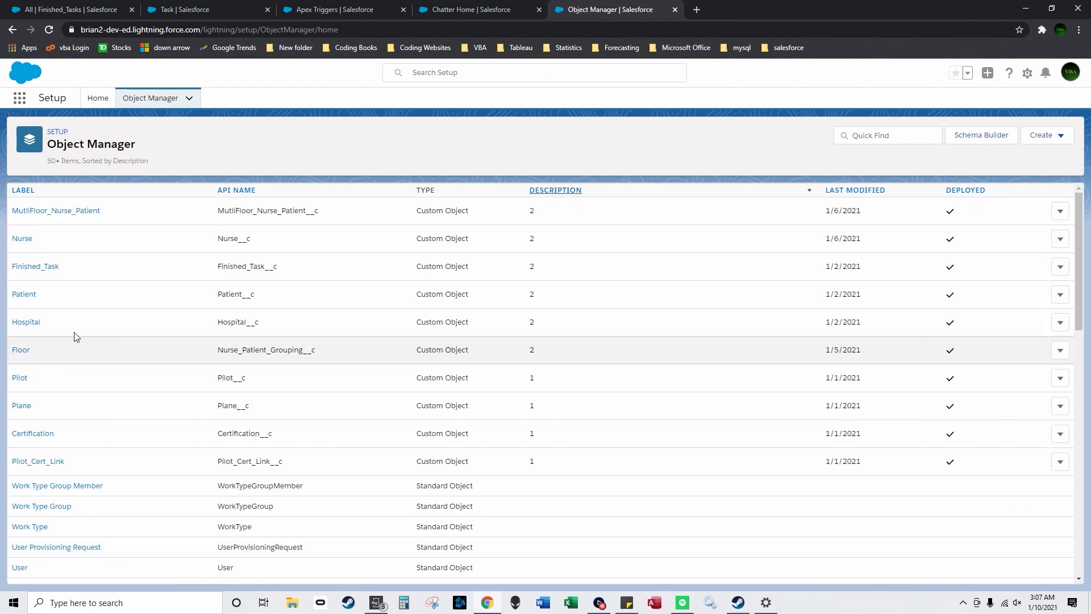
pyautogui.moveTo(279, 267); pyautogui.dragTo(211, 268)
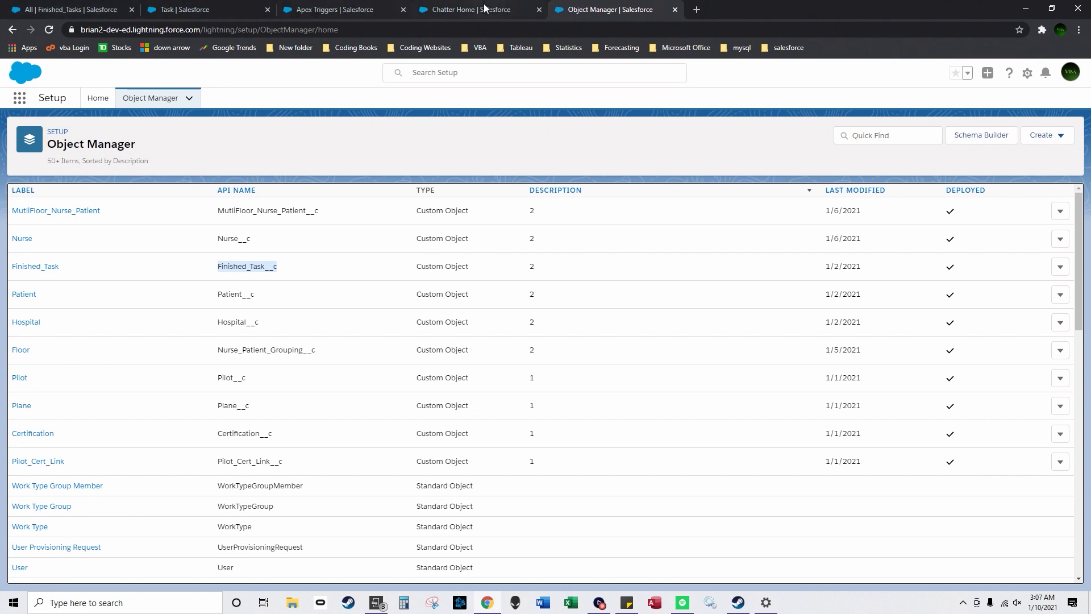
pyautogui.click(318, 9)
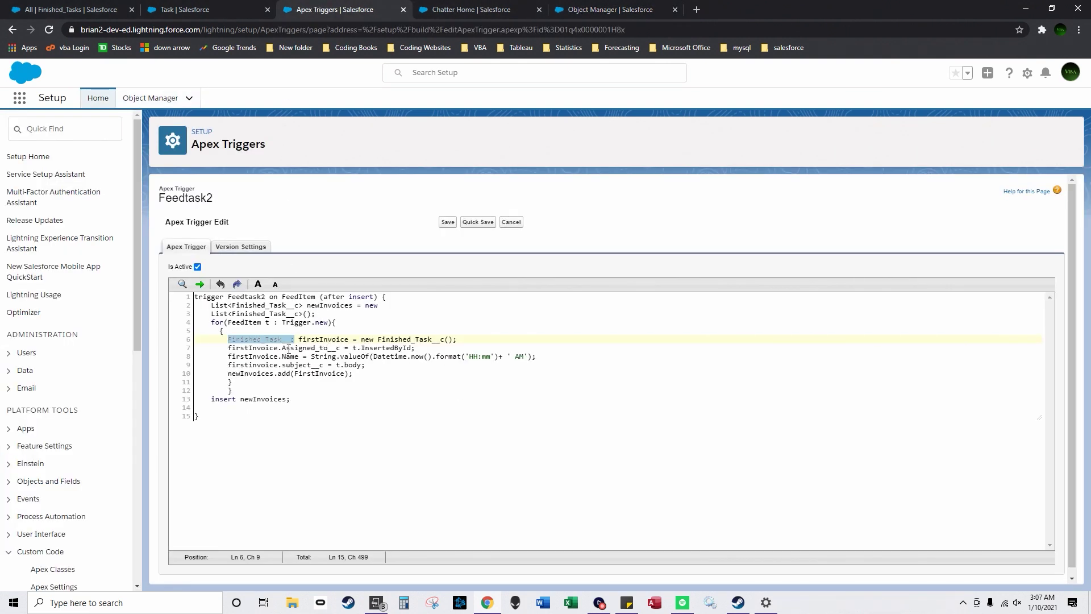
# Examine the firstInvoice variable and its new Finished_Task__c() instantiation in Feedtask2
pyautogui.doubleClick(324, 336)
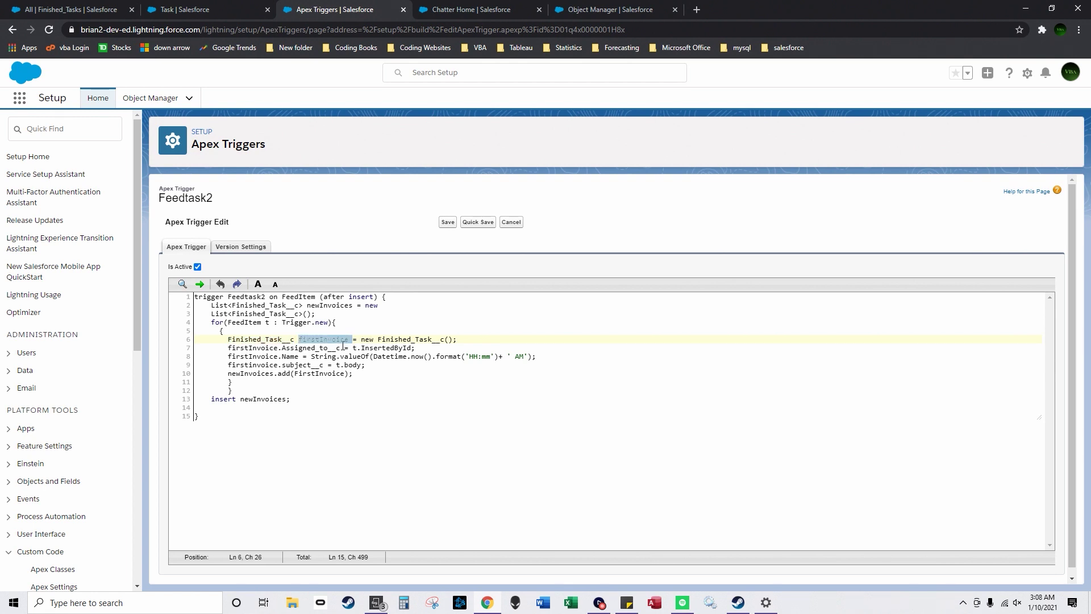
pyautogui.moveTo(360, 340); pyautogui.dragTo(446, 340)
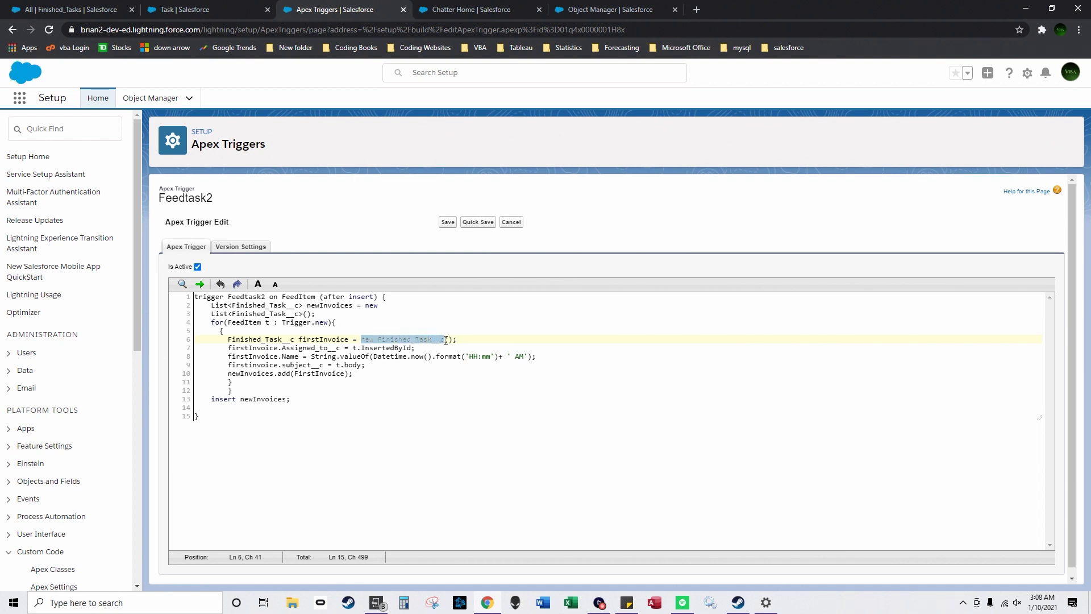
pyautogui.click(413, 357)
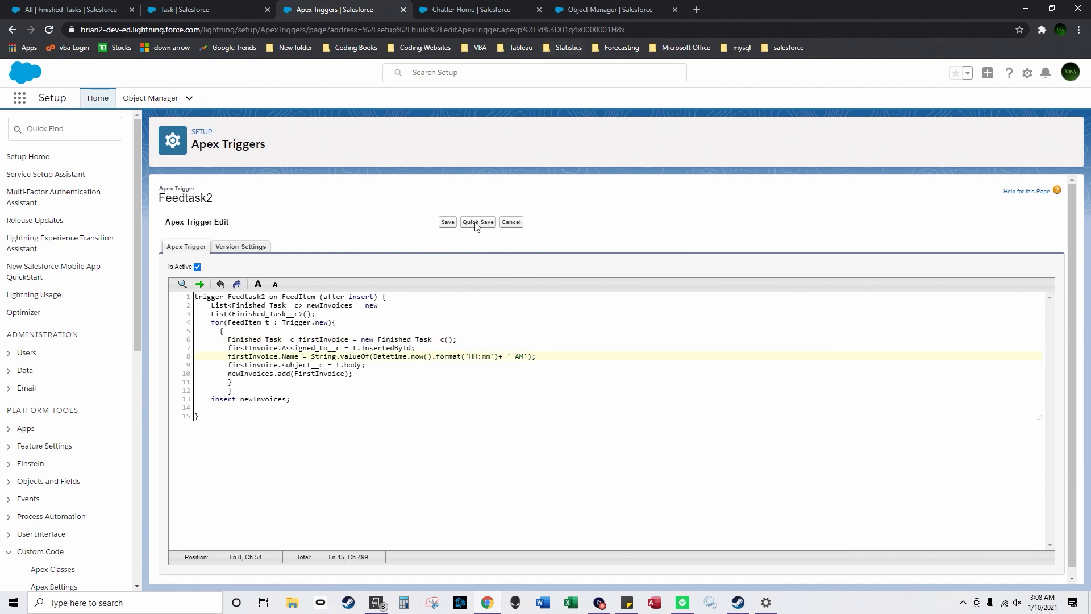
pyautogui.doubleClick(368, 340)
pyautogui.click(378, 339)
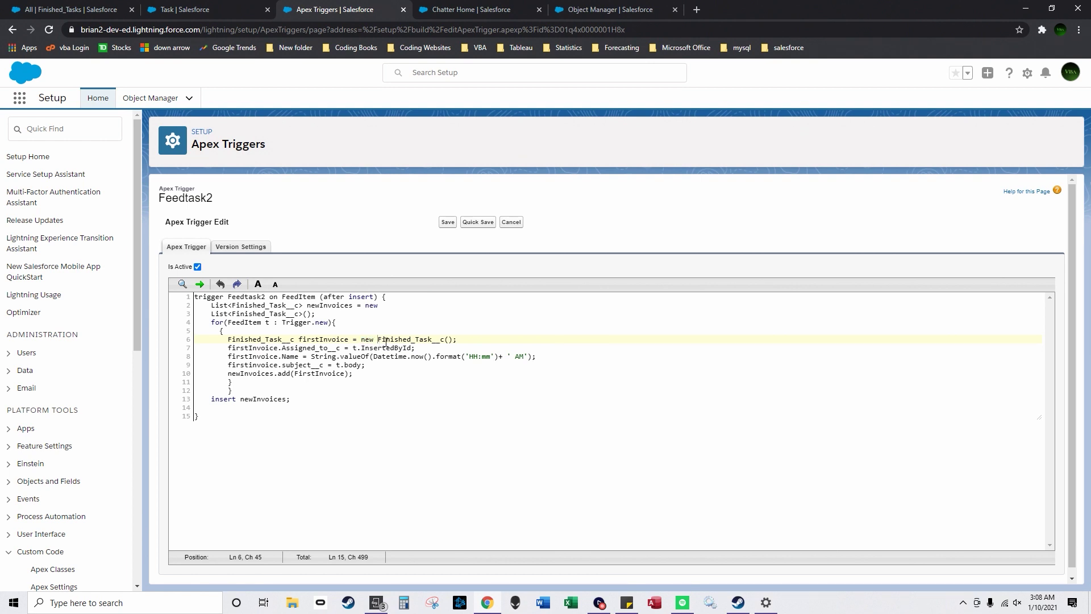
pyautogui.moveTo(378, 339); pyautogui.dragTo(444, 340)
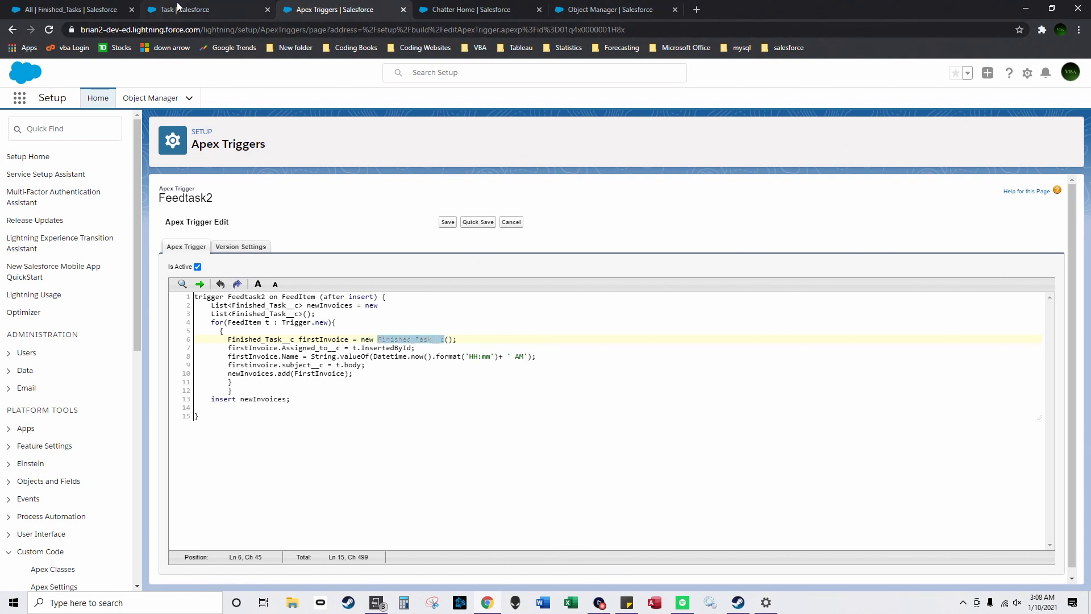
# Recheck the API name of the Finished_Task object in Object Manager and return to the Feedtask2 code
pyautogui.click(99, 8)
pyautogui.click(590, 7)
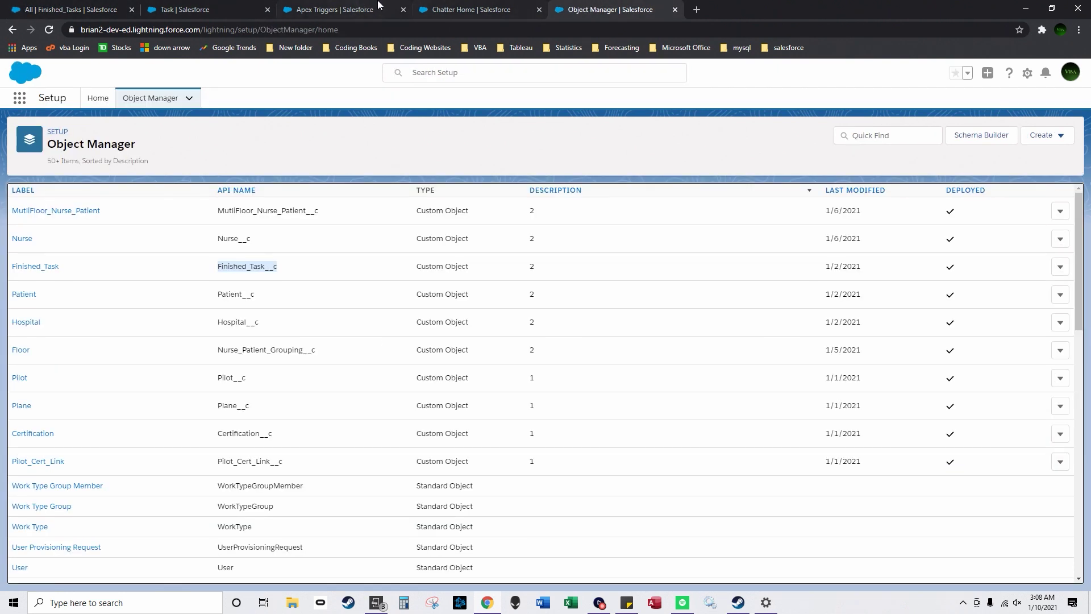
pyautogui.moveTo(278, 267); pyautogui.dragTo(216, 271)
pyautogui.click(94, 8)
pyautogui.click(228, 7)
pyautogui.click(336, 10)
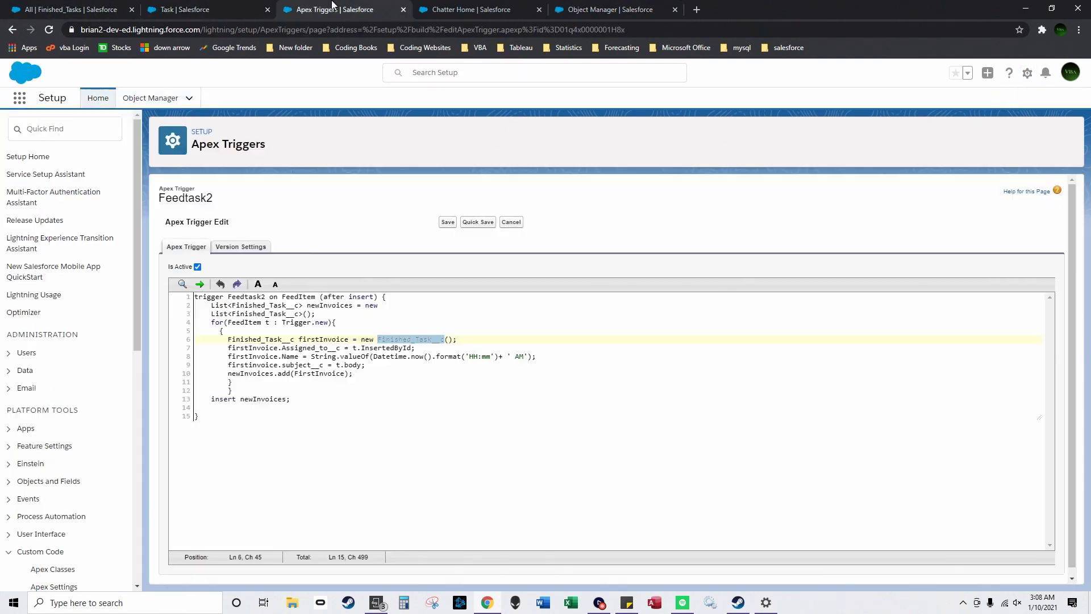
# Compare firstInvoice.Assigned_to__c in Feedtask2 with the Assigned to field name in the Finished_Task object's Fields & Relationships
pyautogui.doubleClick(261, 349)
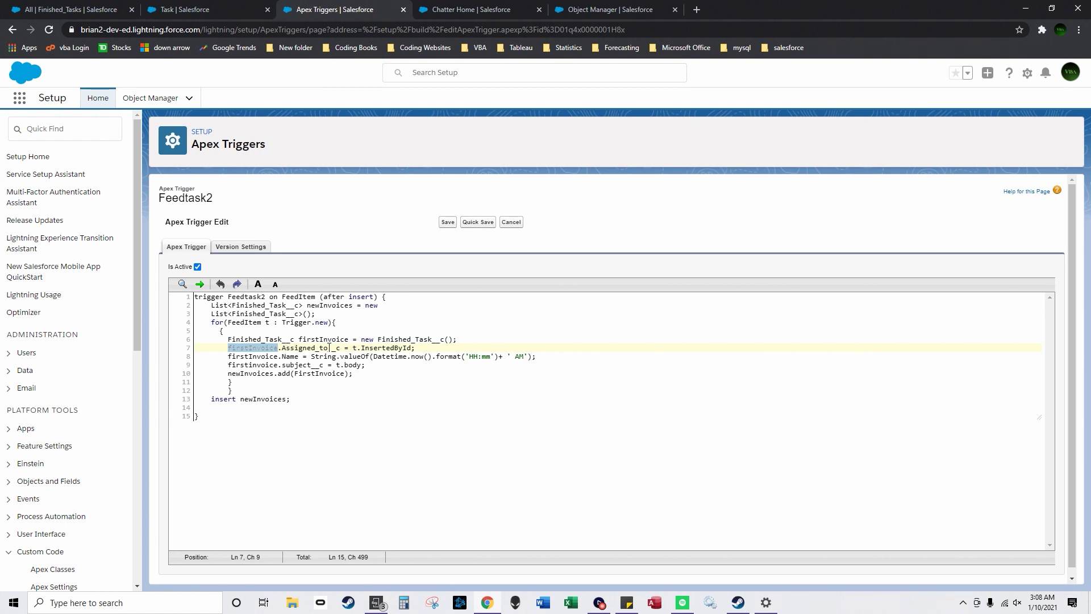
pyautogui.moveTo(340, 349); pyautogui.dragTo(284, 348)
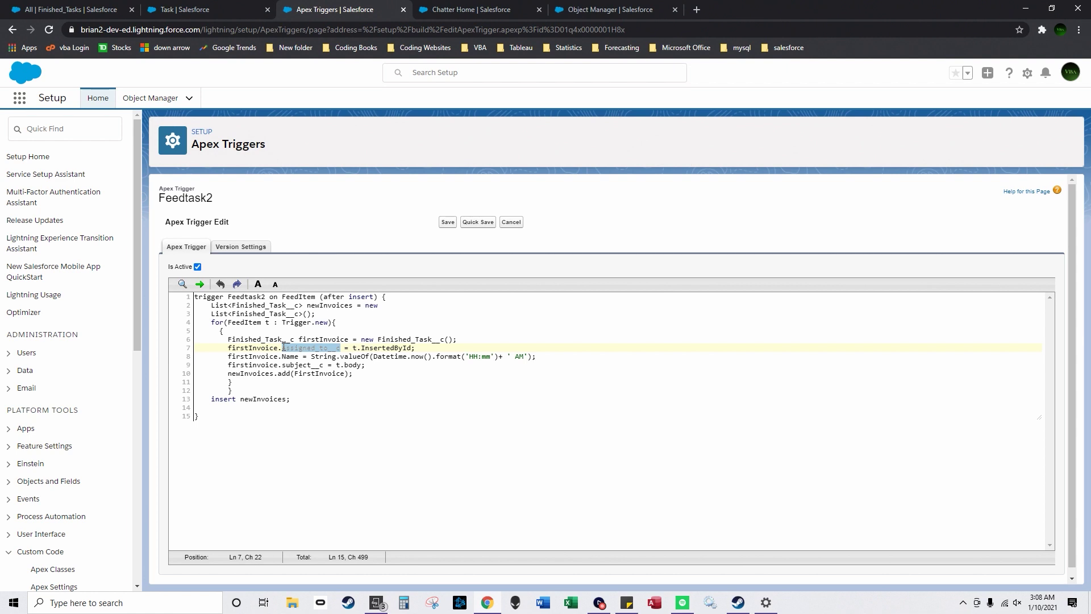
pyautogui.click(84, 10)
pyautogui.click(605, 8)
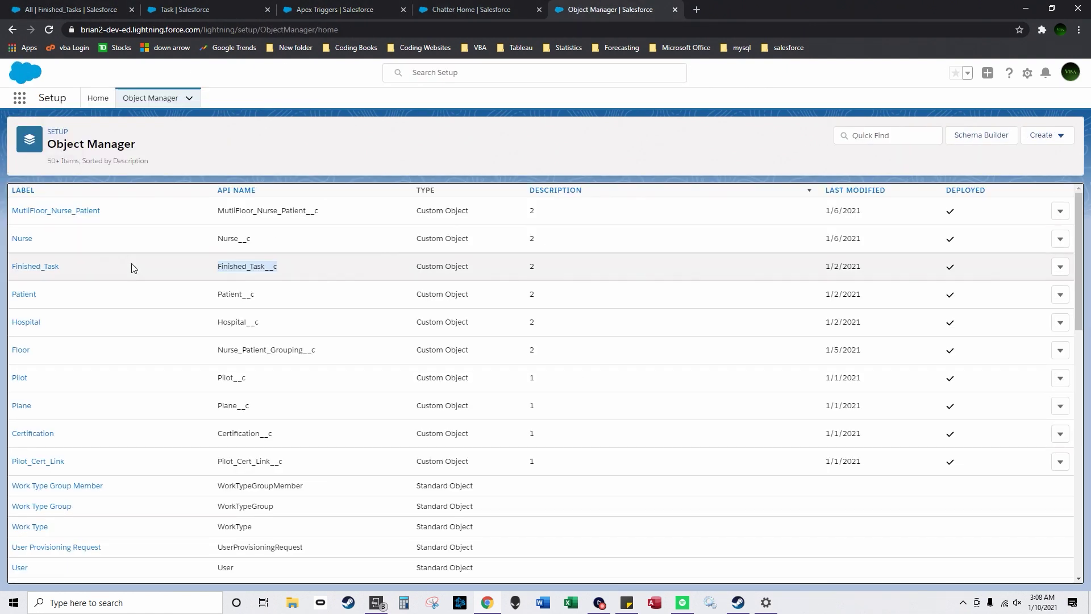
pyautogui.click(42, 267)
pyautogui.click(64, 210)
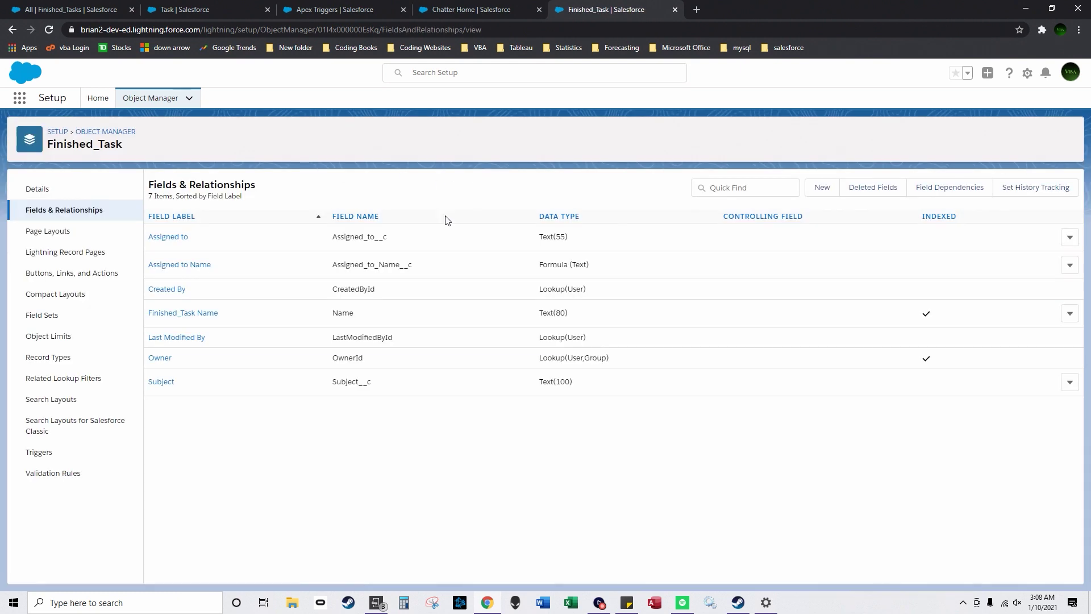
pyautogui.moveTo(400, 243); pyautogui.dragTo(328, 242)
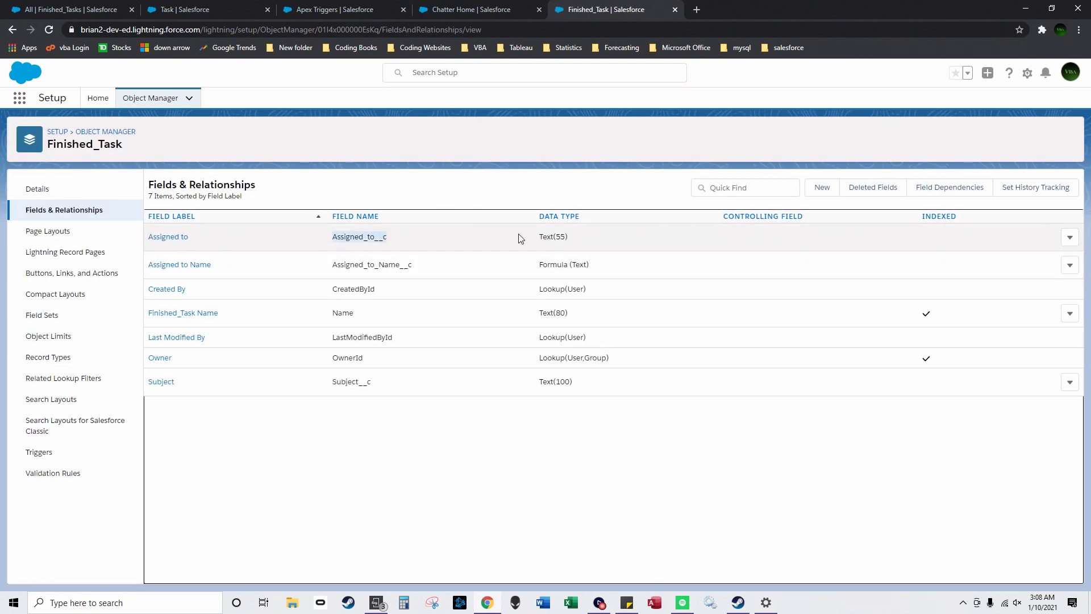
# Return to Feedtask2 and examine the t.InsertedById assignment together with the loop variable t it comes from
pyautogui.click(176, 8)
pyautogui.click(88, 8)
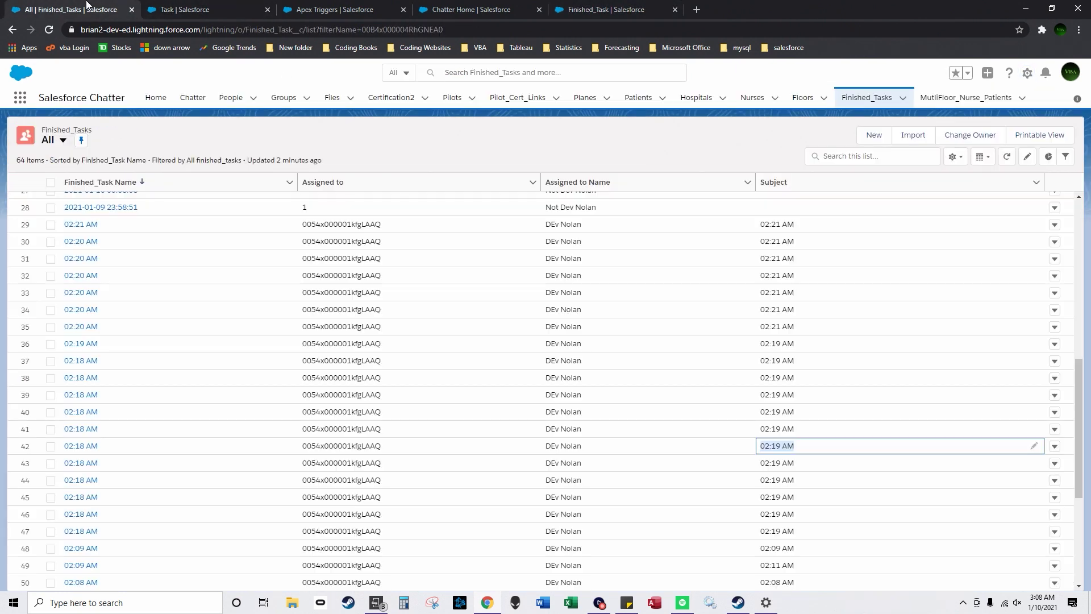
pyautogui.click(392, 9)
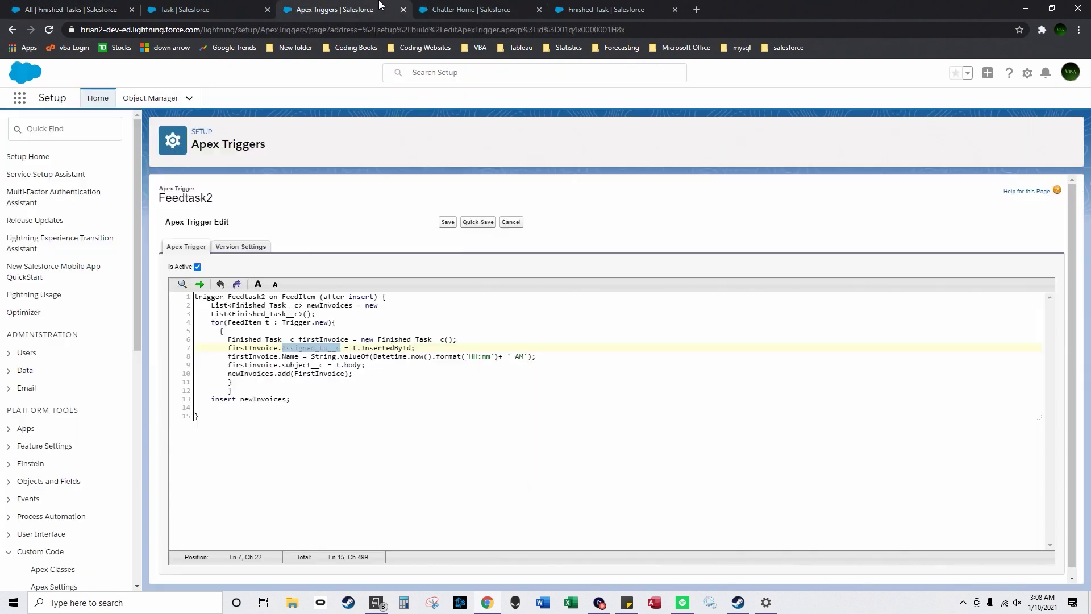
pyautogui.click(354, 348)
pyautogui.click(268, 322)
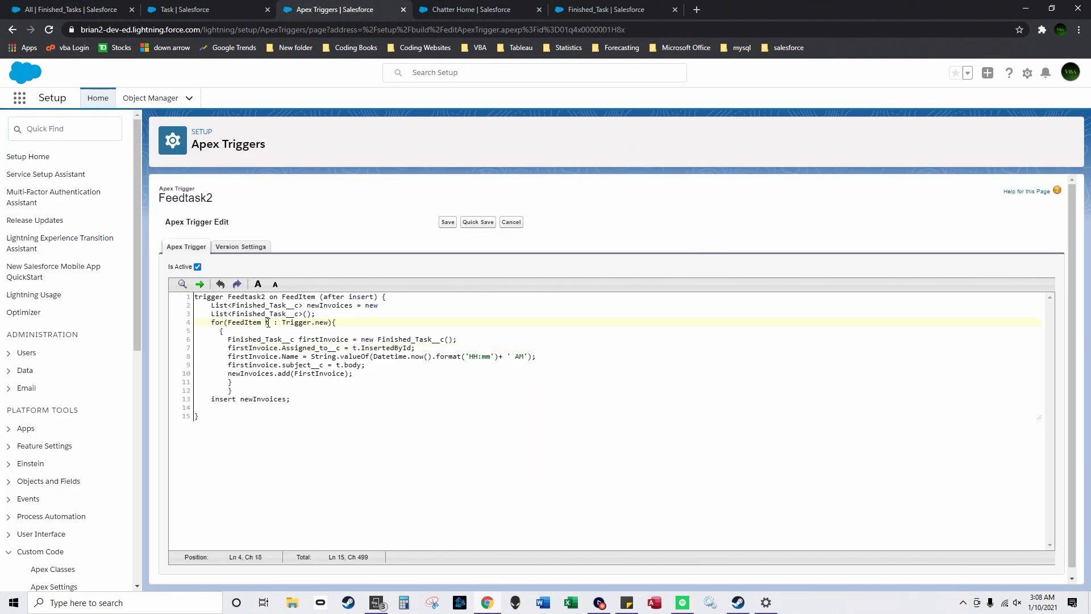
pyautogui.moveTo(362, 347); pyautogui.dragTo(412, 348)
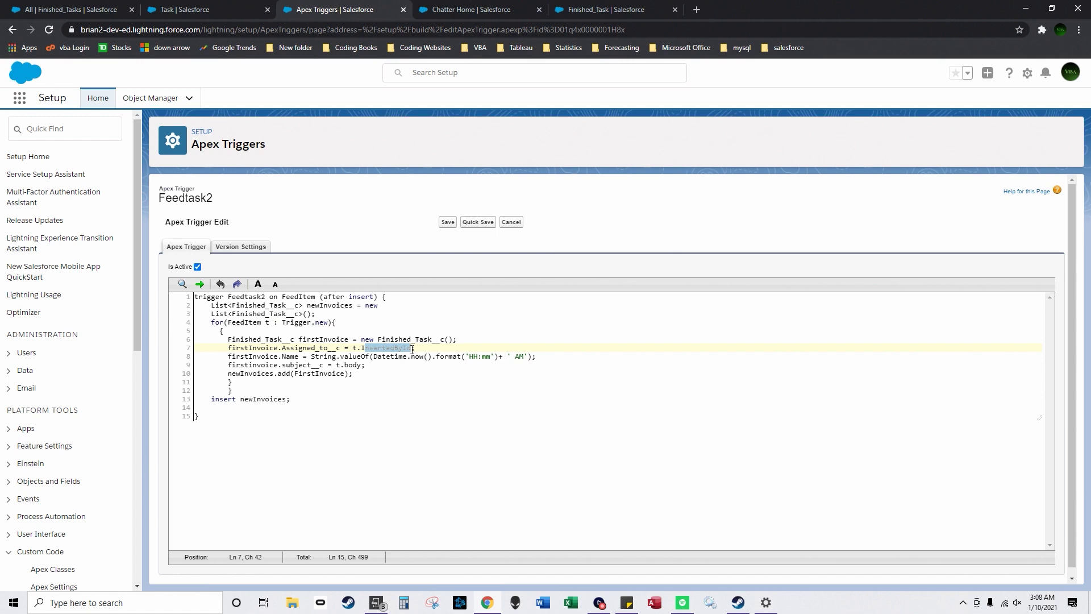
# Compare the Name assignment in Feedtask2 with the field name of Finished_Task Name in the object's field list
pyautogui.doubleClick(288, 356)
pyautogui.click(603, 9)
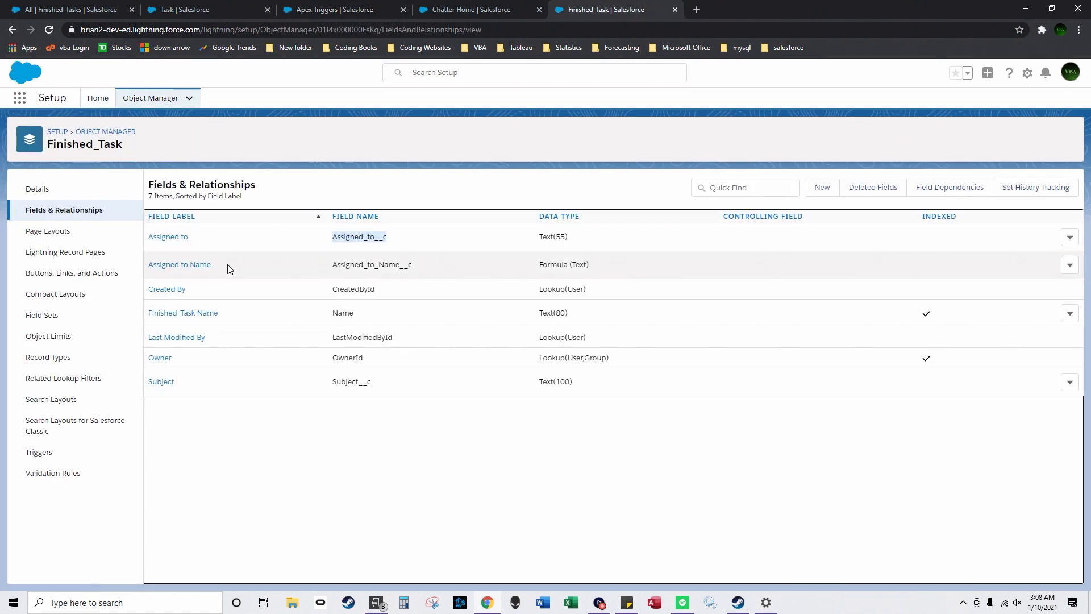
pyautogui.doubleClick(348, 314)
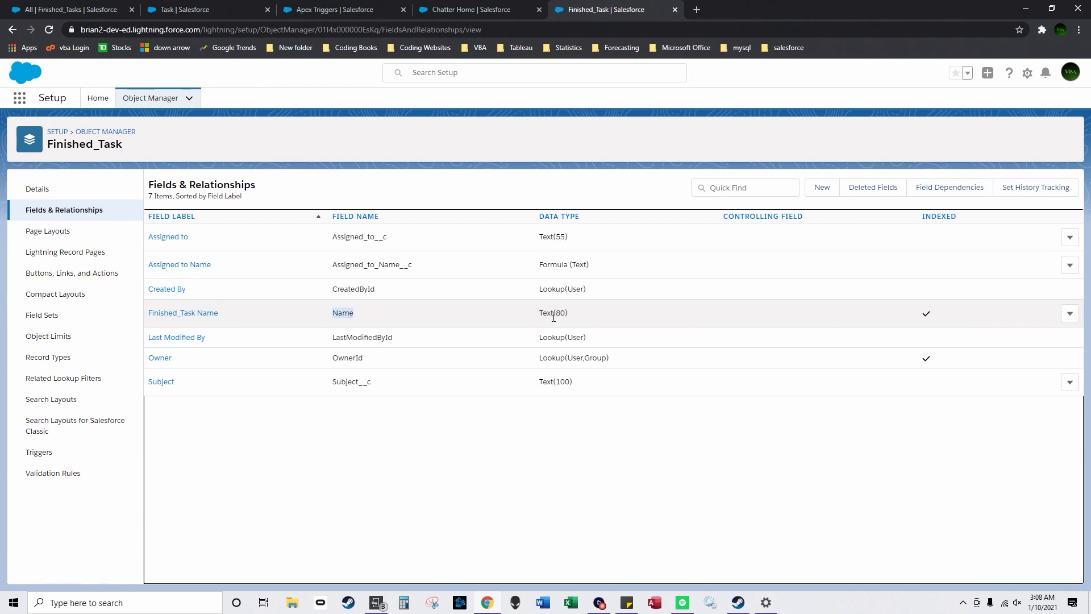
pyautogui.click(230, 8)
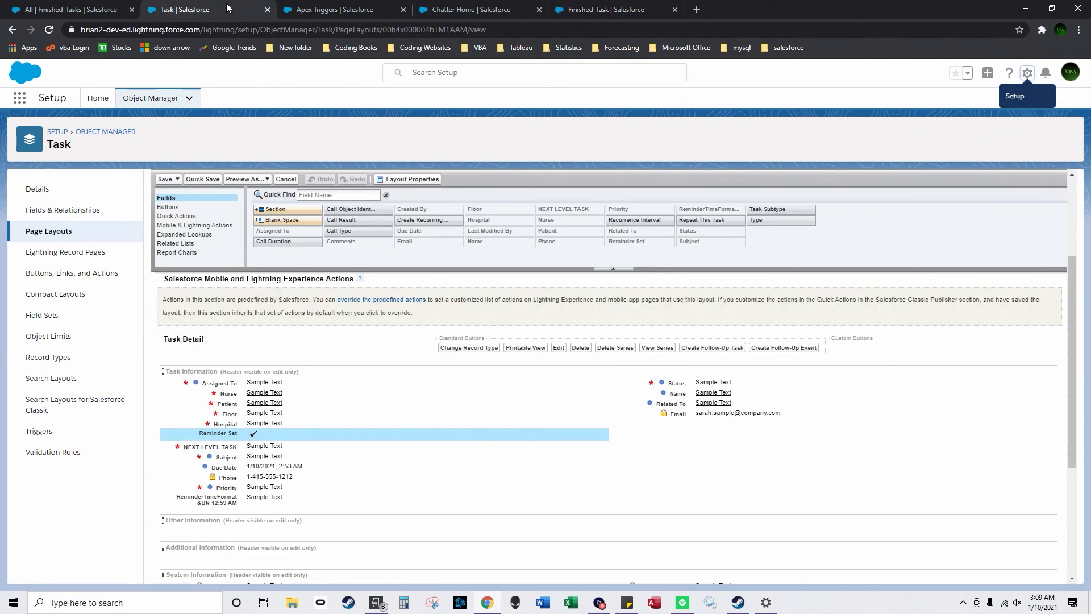
pyautogui.click(74, 6)
pyautogui.click(340, 9)
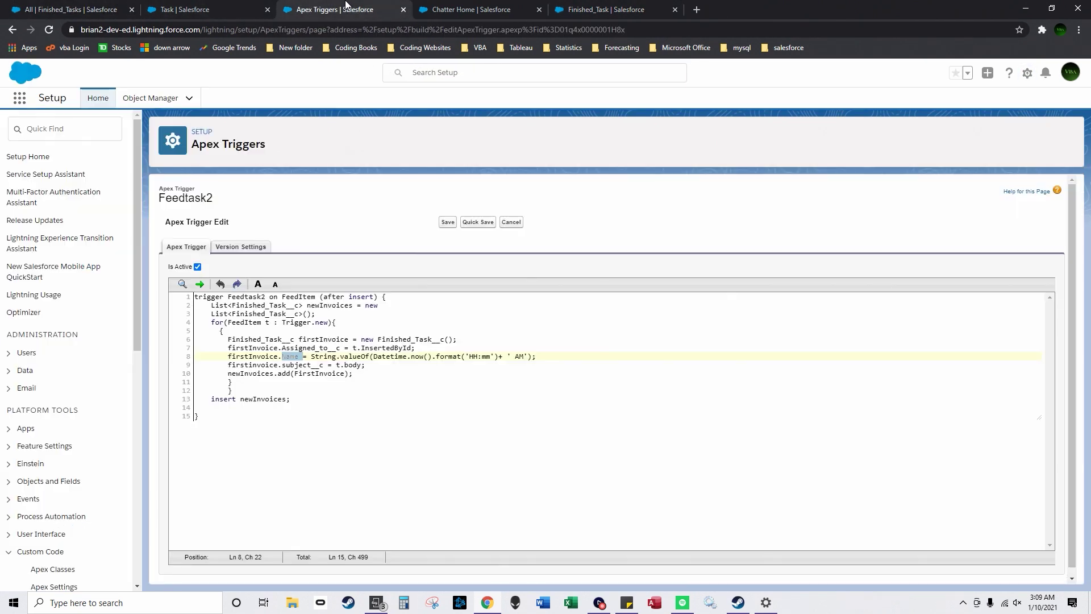
# Examine the String.valueOf(Datetime.now().format('HH:mm')+ ' AM') expression assigned to Name, especially its format part
pyautogui.moveTo(311, 356); pyautogui.dragTo(533, 360)
pyautogui.click(529, 360)
pyautogui.moveTo(532, 358); pyautogui.dragTo(435, 356)
pyautogui.click(443, 367)
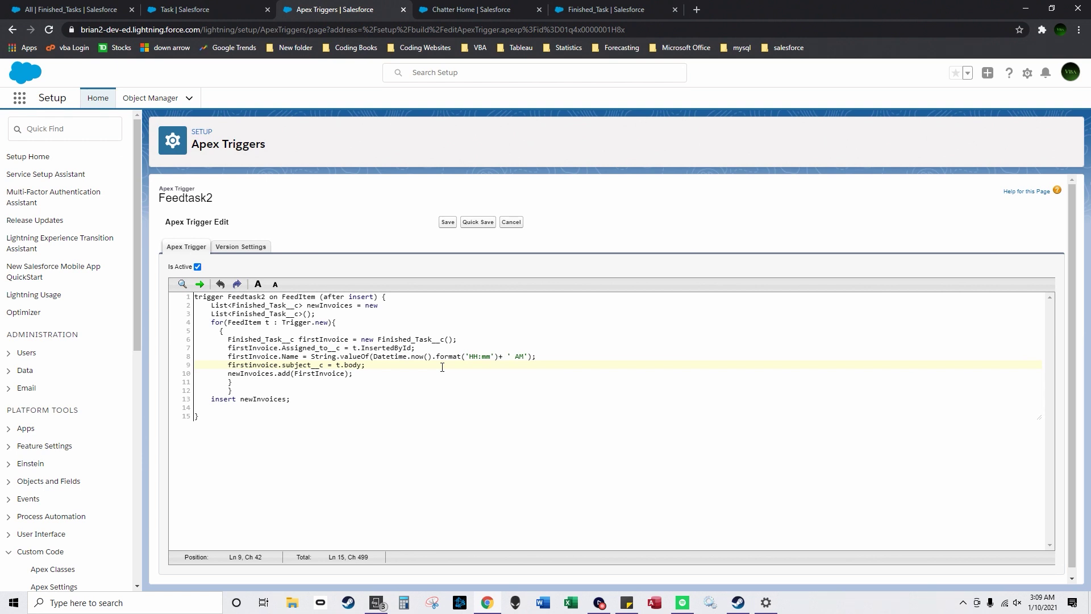
# Switch to the hospital management app in Salesforce and start a new task from its Tasks list
pyautogui.click(100, 9)
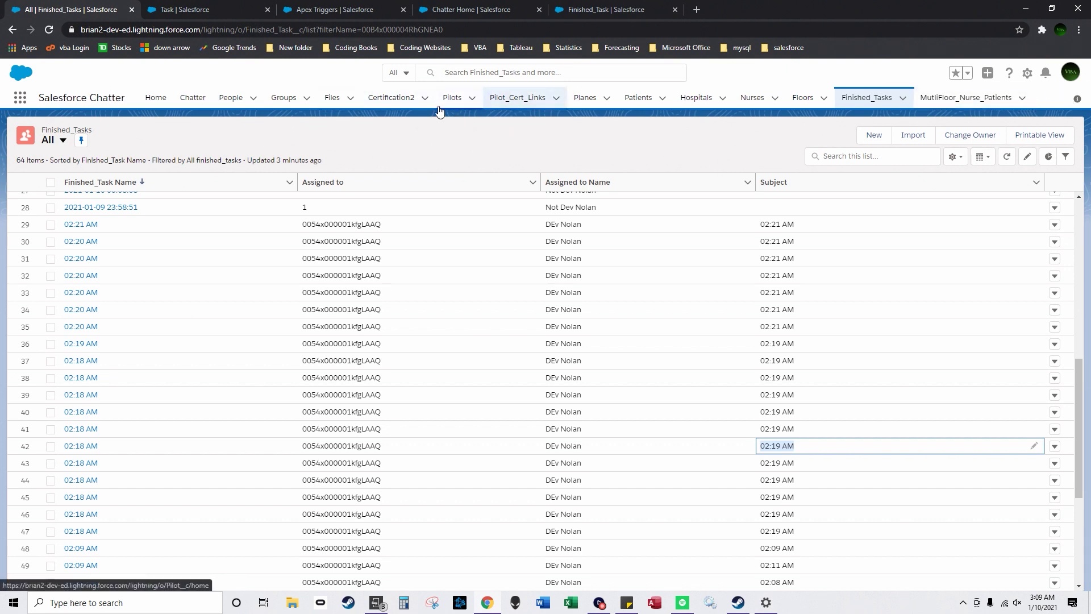
pyautogui.click(25, 101)
pyautogui.write('ho')
pyautogui.click(85, 172)
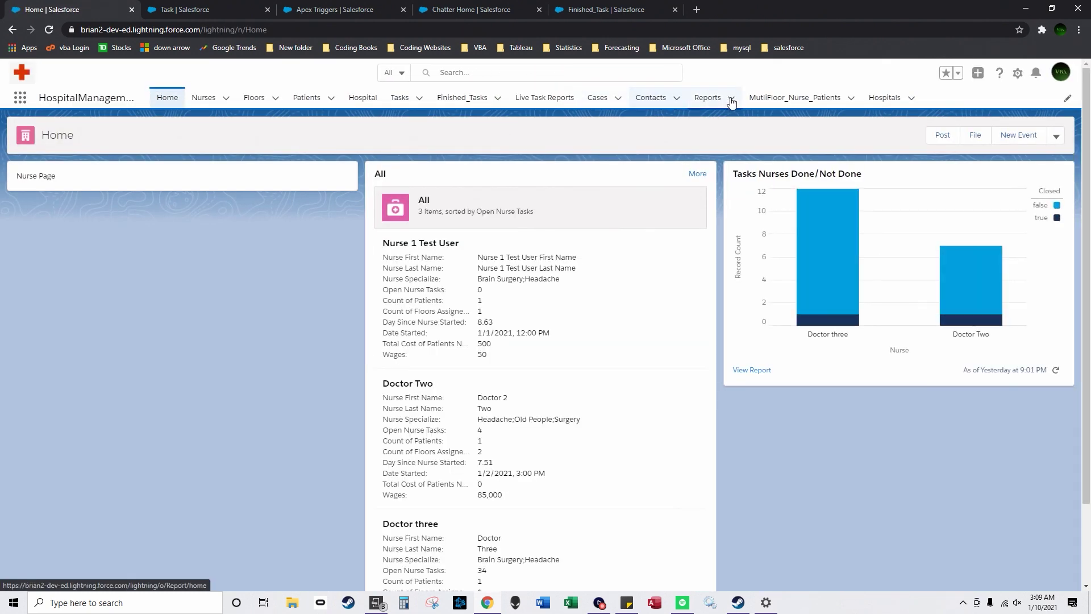
pyautogui.click(399, 97)
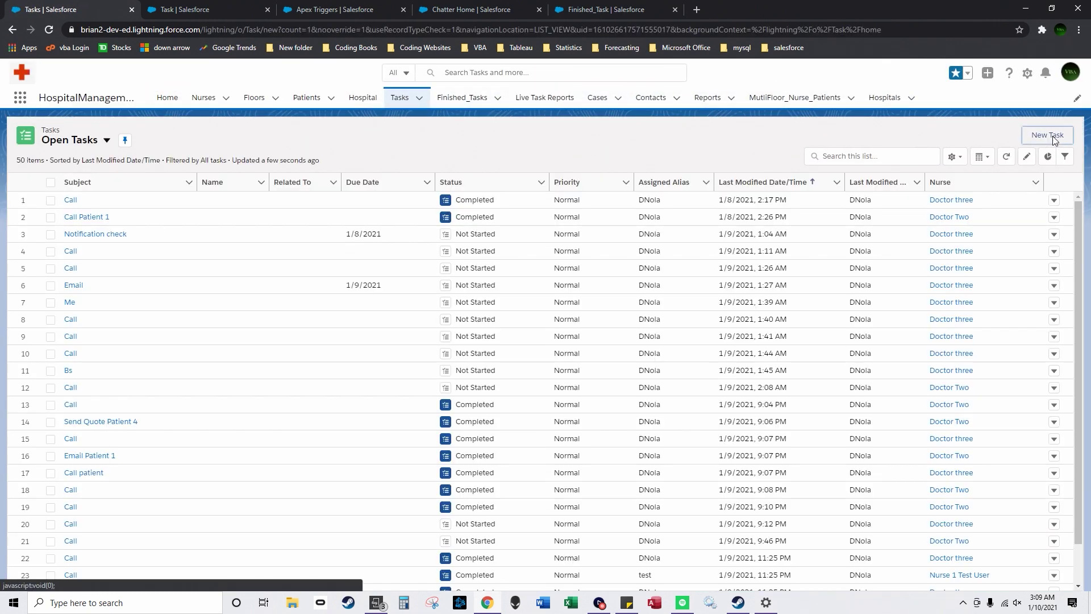
pyautogui.click(1051, 135)
pyautogui.scroll(-1, 423, 247)
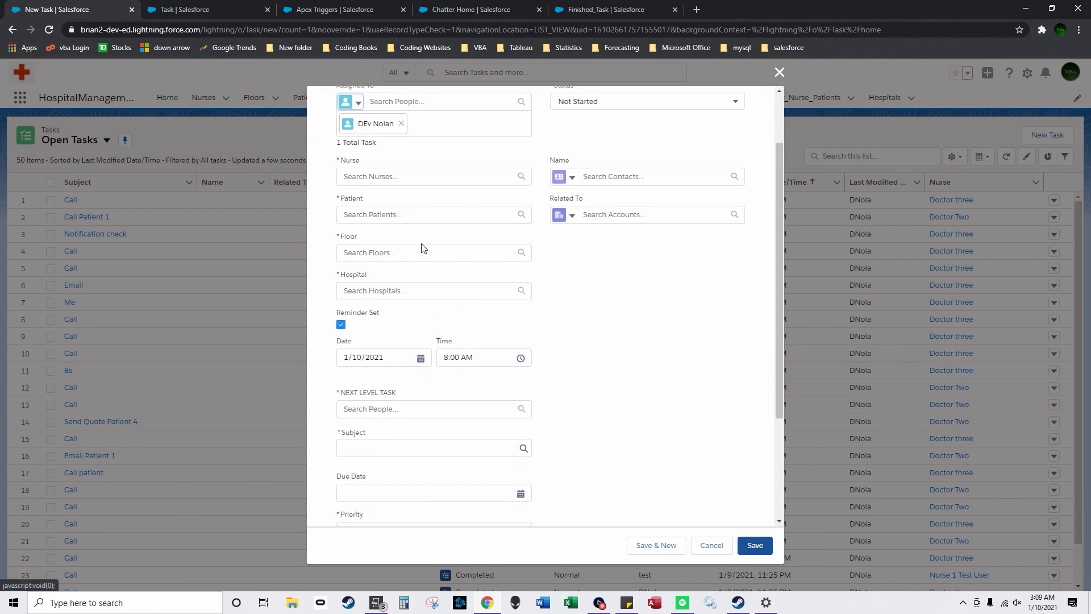
pyautogui.scroll(2, 420, 247)
pyautogui.click(405, 235)
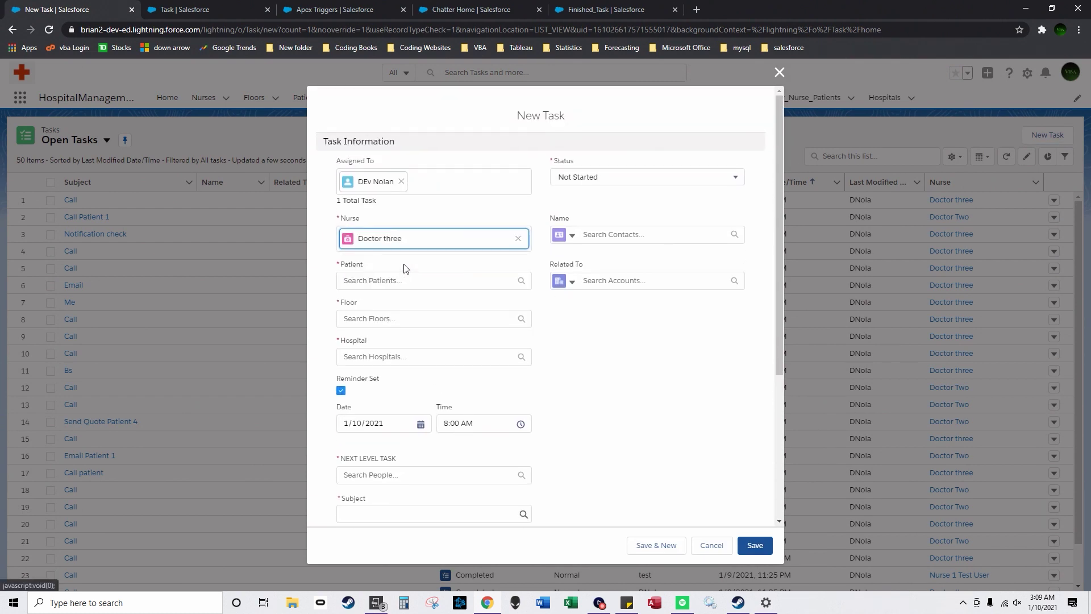
pyautogui.click(517, 239)
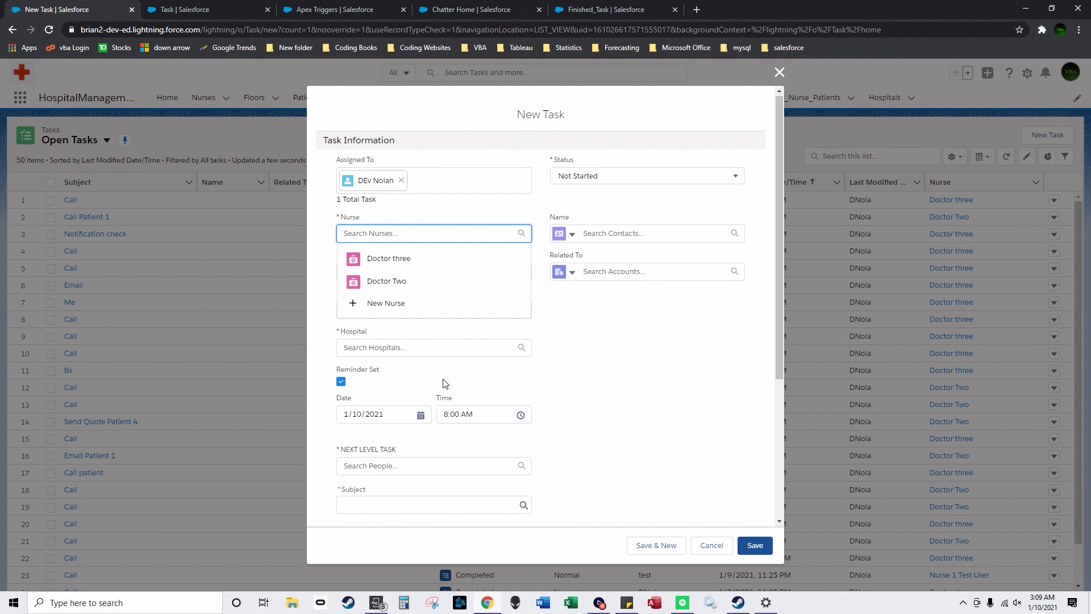
pyautogui.scroll(-1, 444, 383)
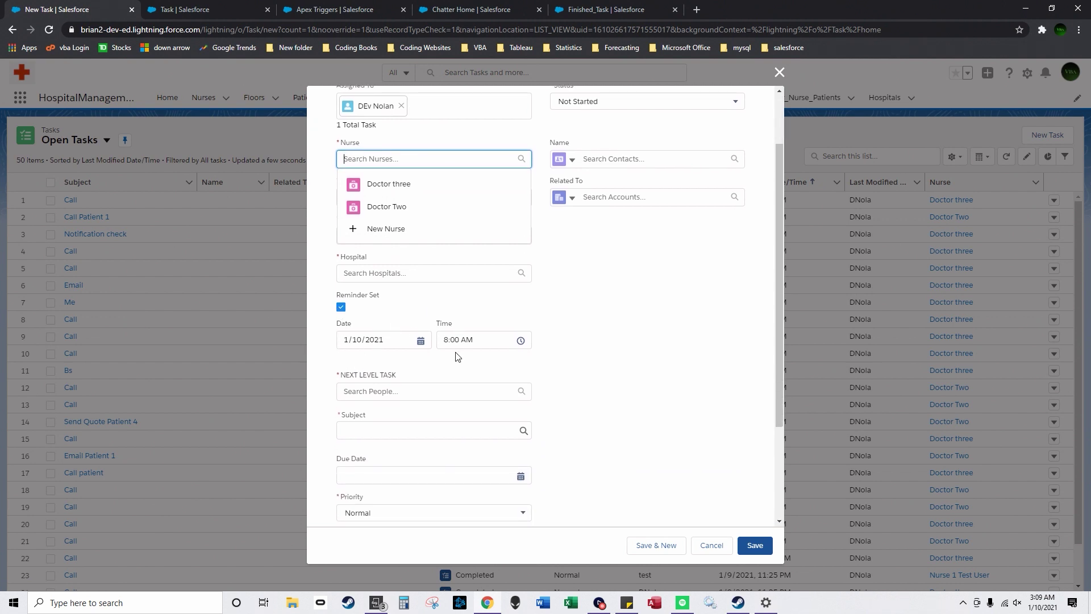
pyautogui.scroll(-3, 443, 360)
pyautogui.click(421, 409)
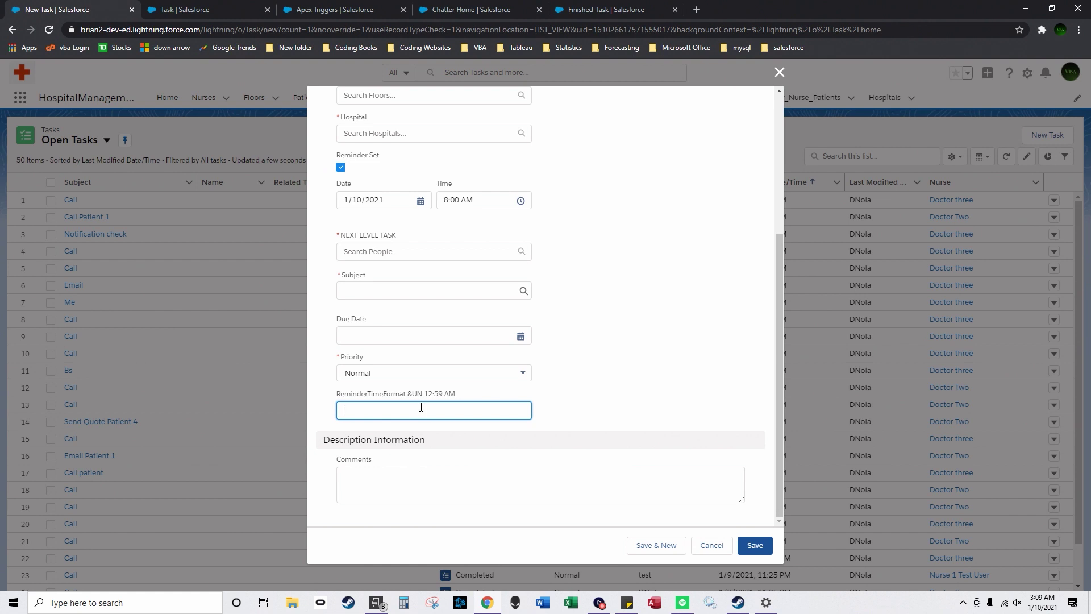
pyautogui.write('02')
pyautogui.write('10 AM')
pyautogui.scroll(2, 656, 195)
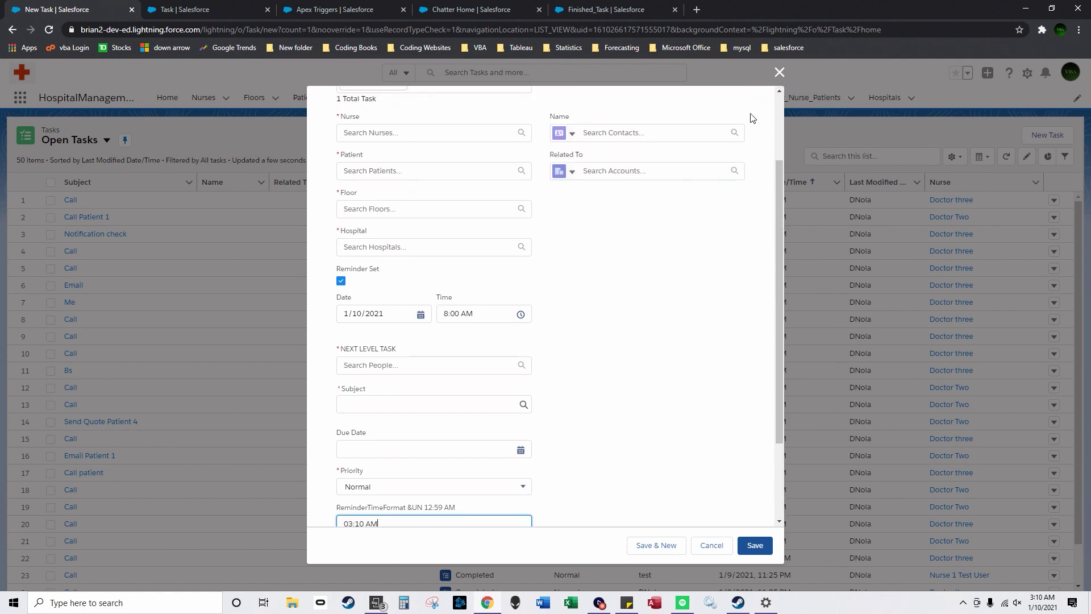
pyautogui.click(779, 73)
# Check the message merge field of the Chatter post action in Process Builder and look through the Task object's fields for the reminder time field
pyautogui.click(319, 9)
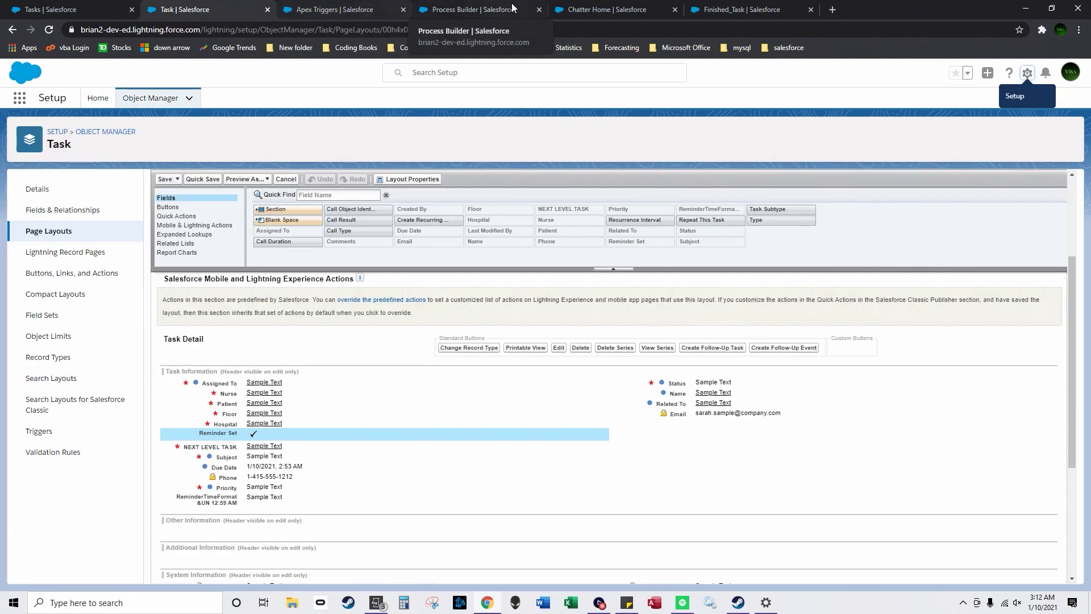
pyautogui.click(472, 9)
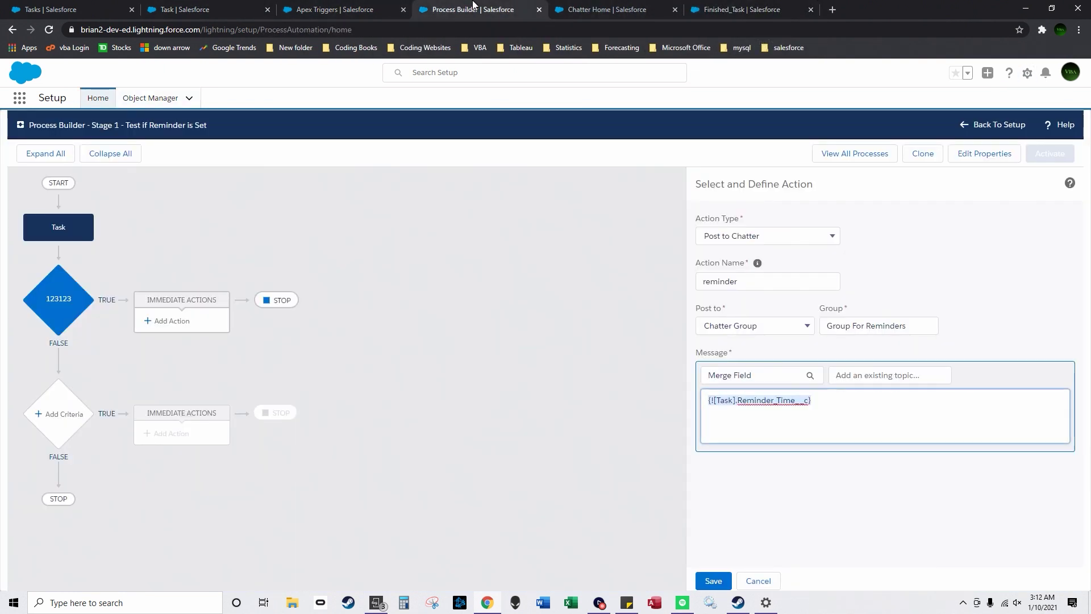
pyautogui.click(228, 7)
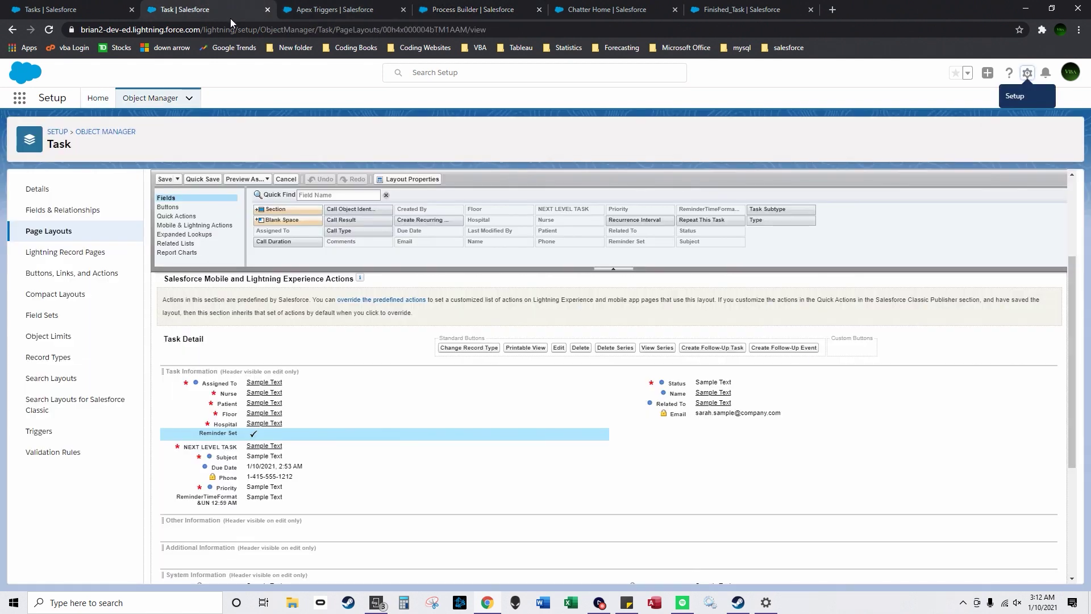
pyautogui.click(90, 212)
pyautogui.scroll(-5, 346, 300)
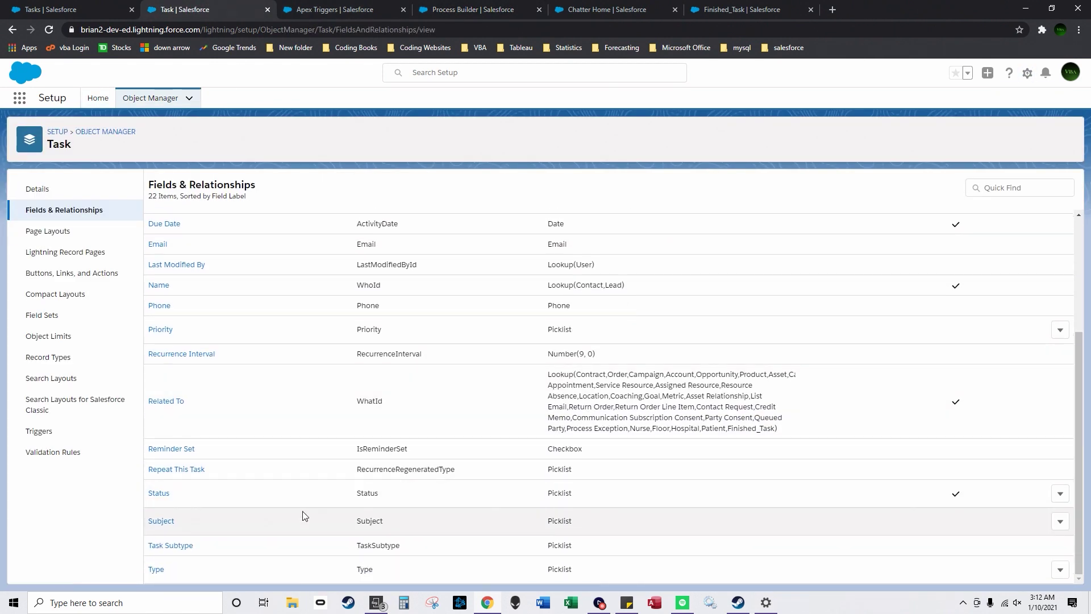
pyautogui.scroll(5, 290, 546)
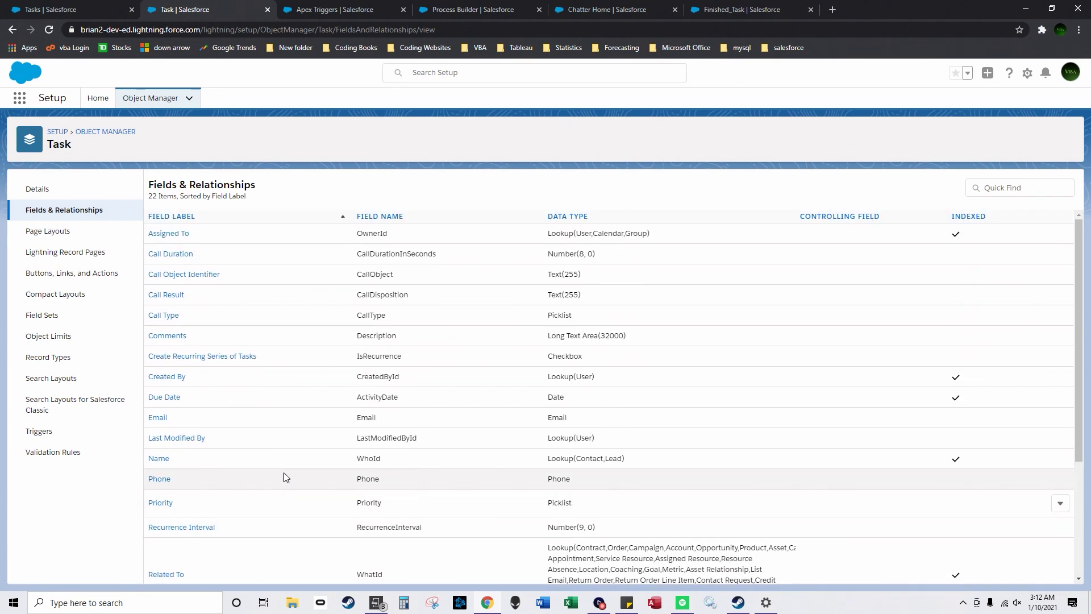
pyautogui.scroll(-3, 282, 460)
pyautogui.scroll(3, 335, 457)
pyautogui.scroll(-3, 398, 449)
pyautogui.scroll(3, 414, 415)
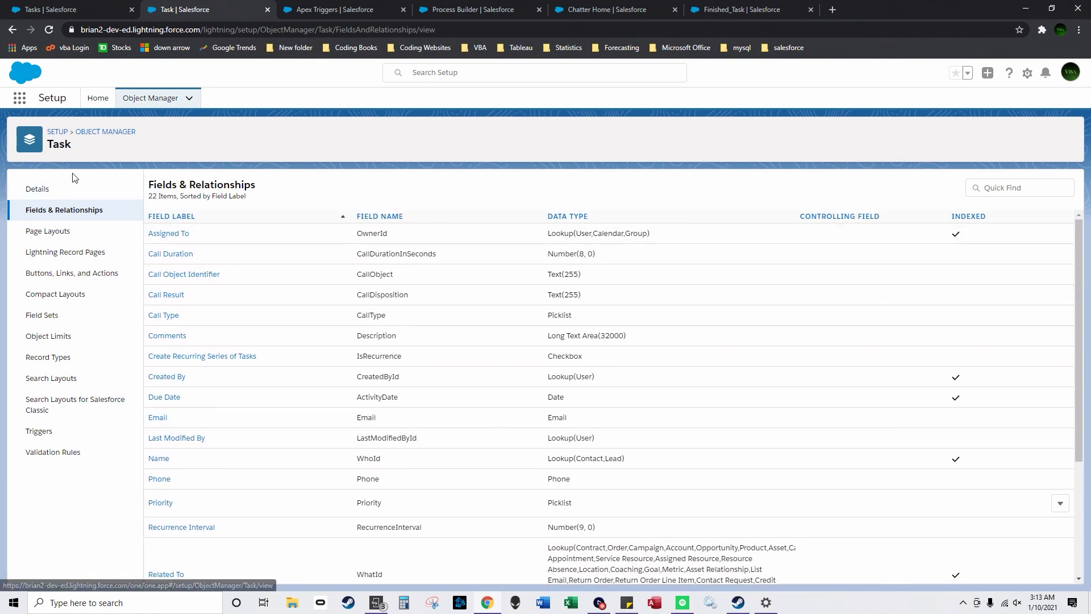
# Open the Activity object's fields and examine the API name of the ReminderTimeFormat custom field
pyautogui.click(103, 133)
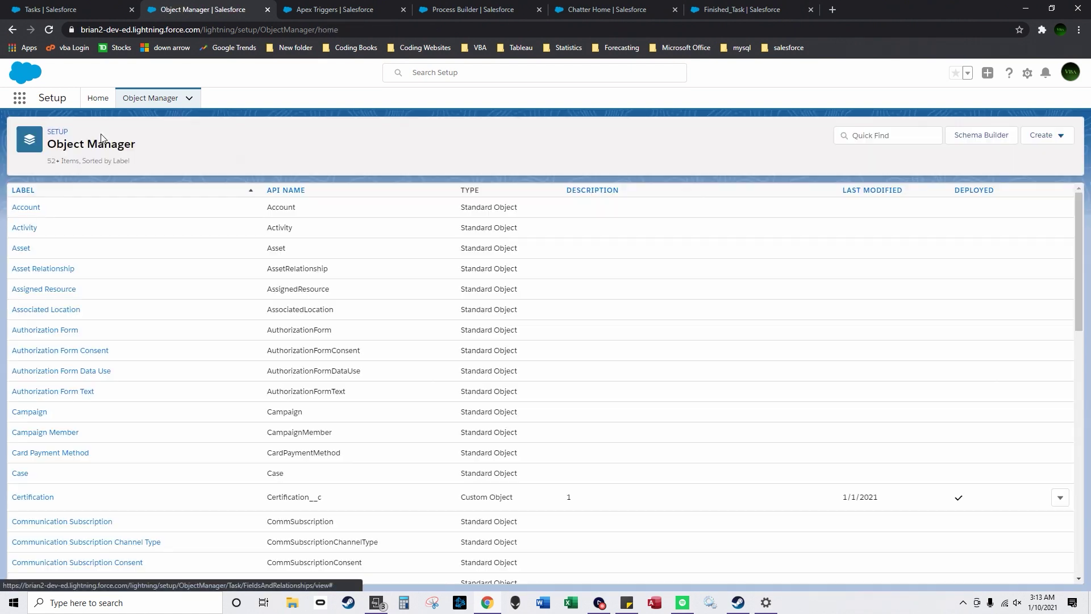
pyautogui.click(25, 228)
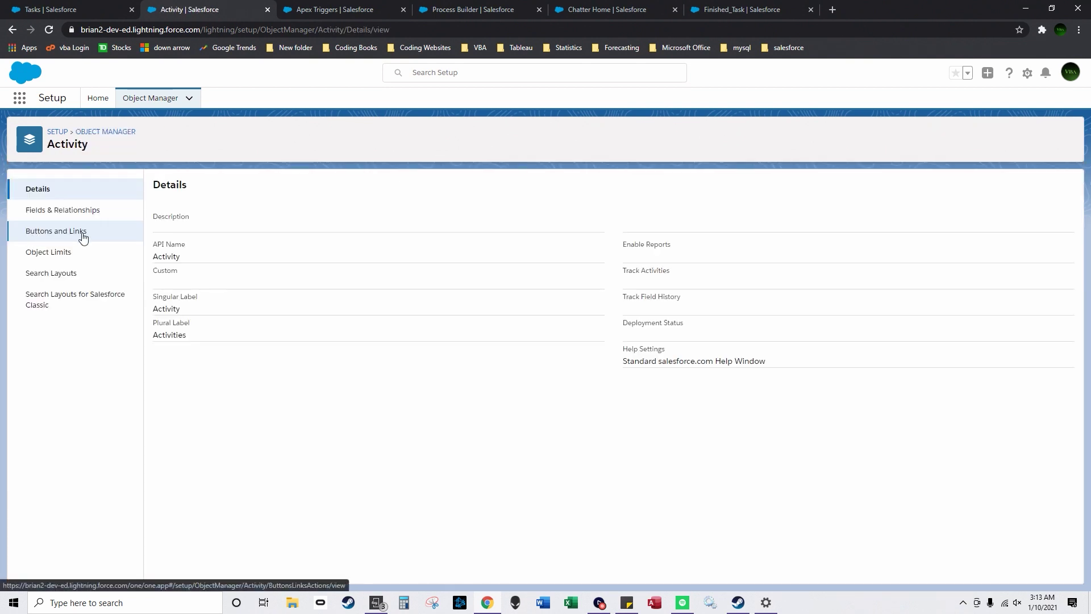
pyautogui.click(72, 212)
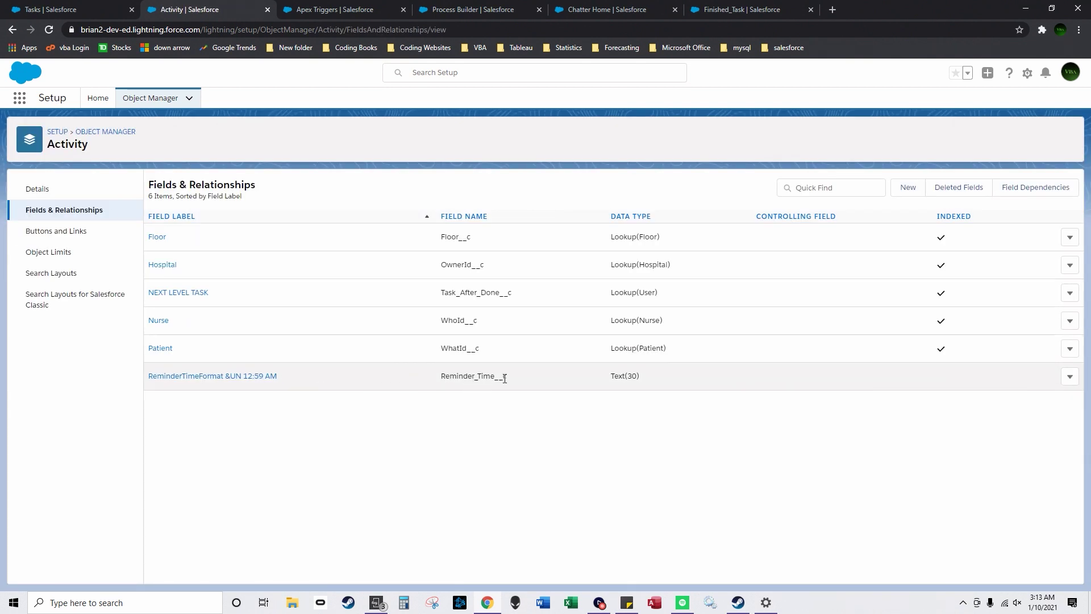
pyautogui.moveTo(507, 376); pyautogui.dragTo(312, 378)
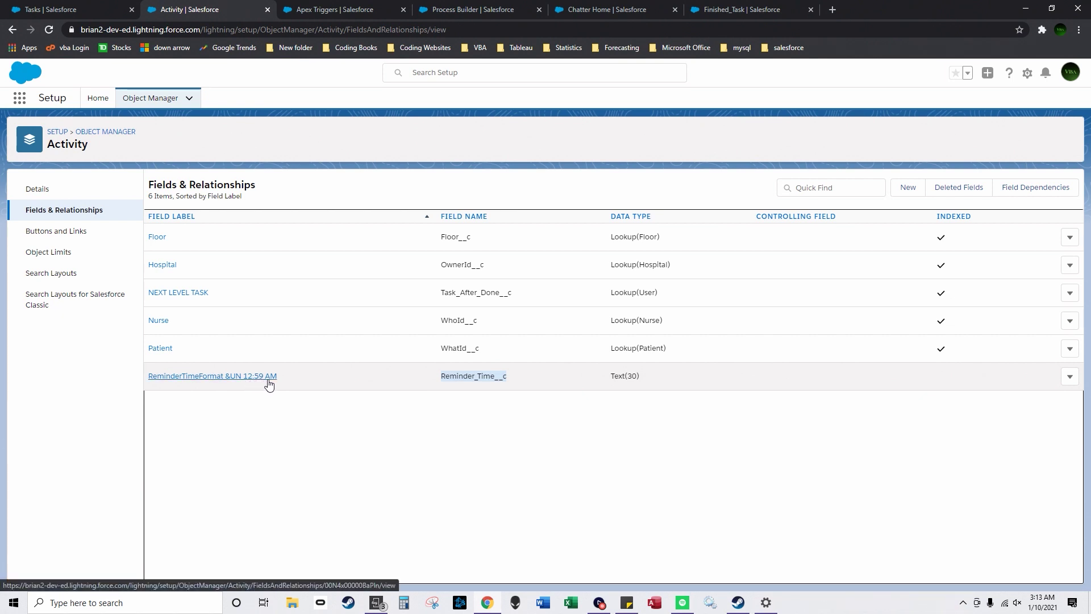
# Compare the time expression assigned to Name in Feedtask2 with the Process Builder post message and the times posted to the Chatter group
pyautogui.click(361, 8)
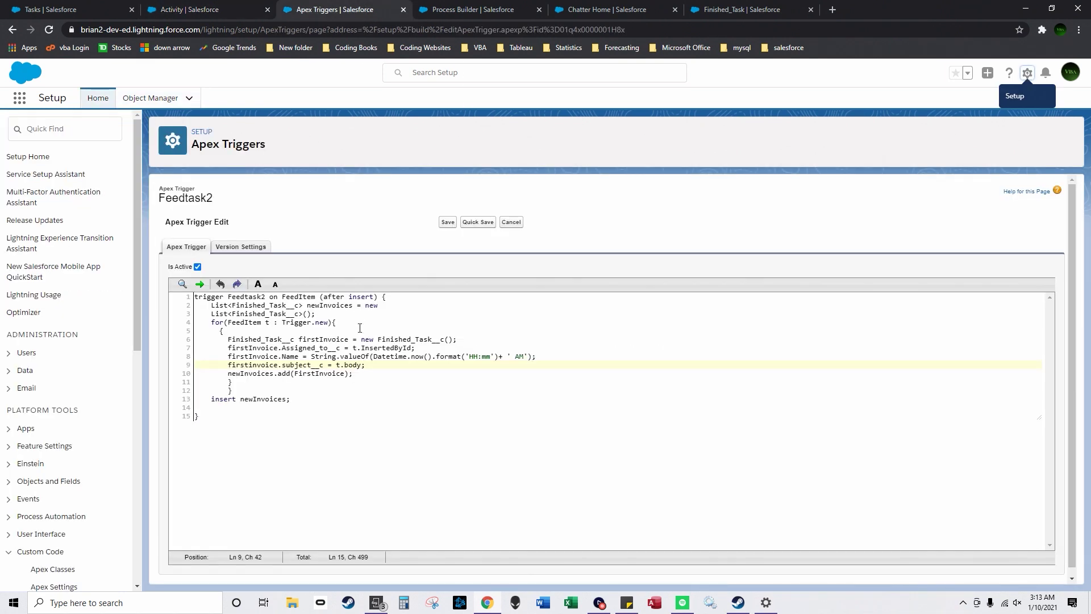
pyautogui.moveTo(524, 356); pyautogui.dragTo(424, 357)
pyautogui.click(454, 9)
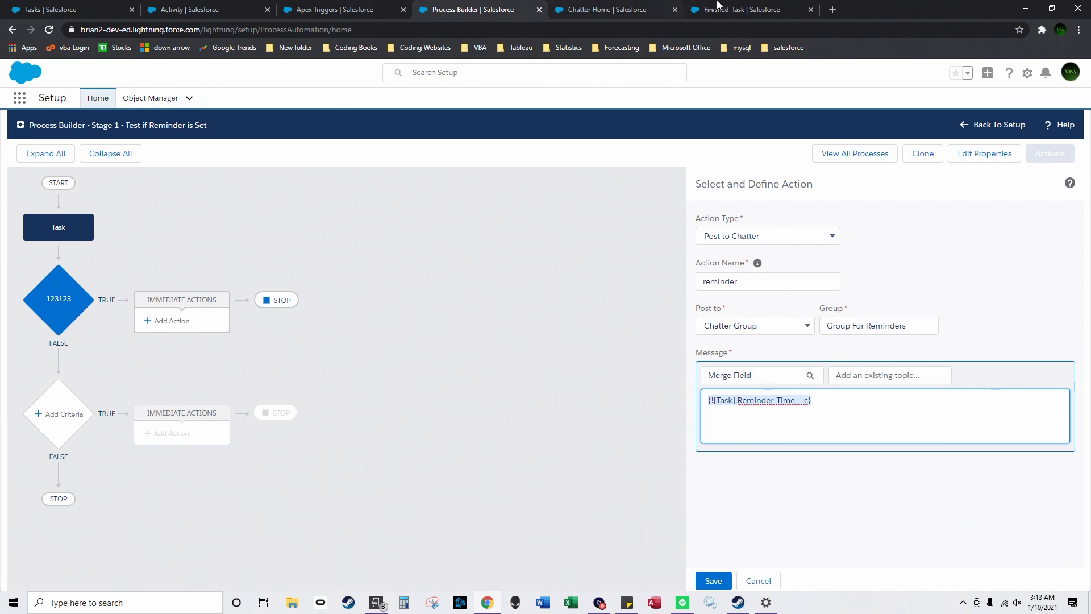
pyautogui.click(713, 9)
pyautogui.click(641, 7)
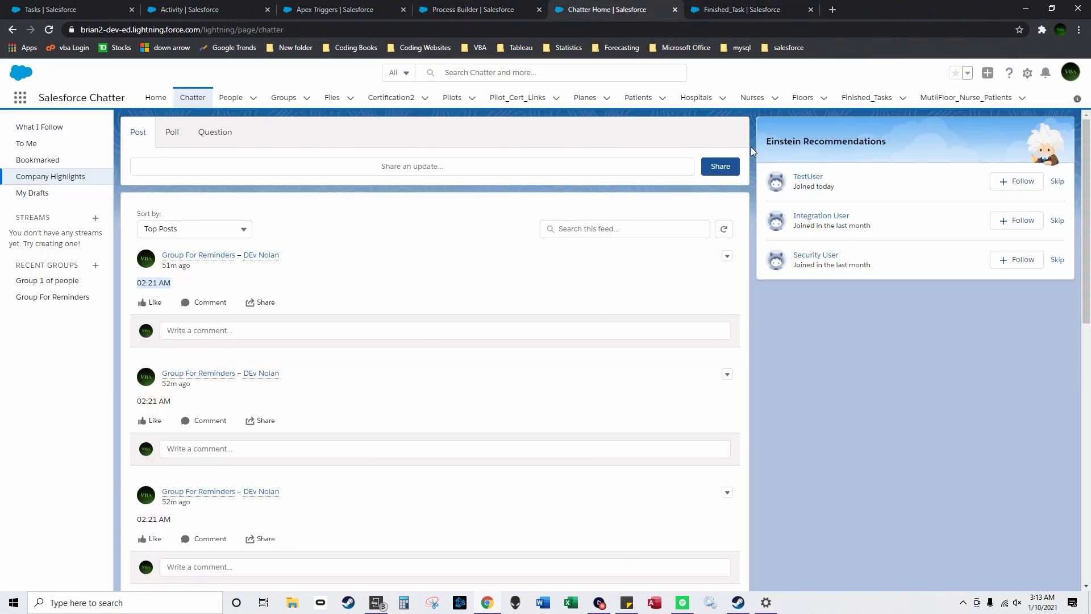
pyautogui.click(478, 9)
pyautogui.click(51, 9)
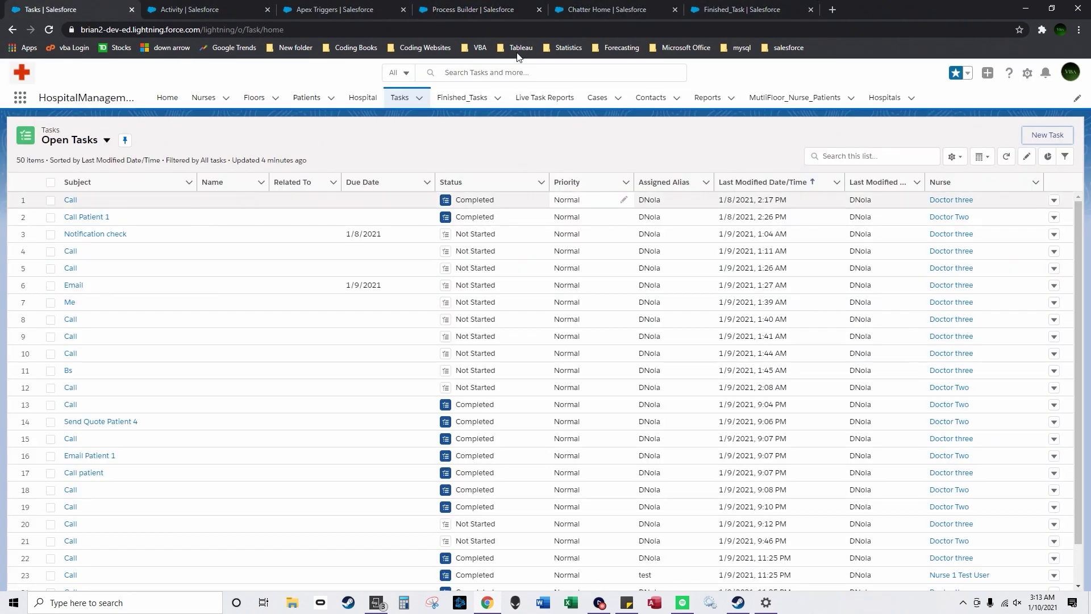
pyautogui.click(461, 9)
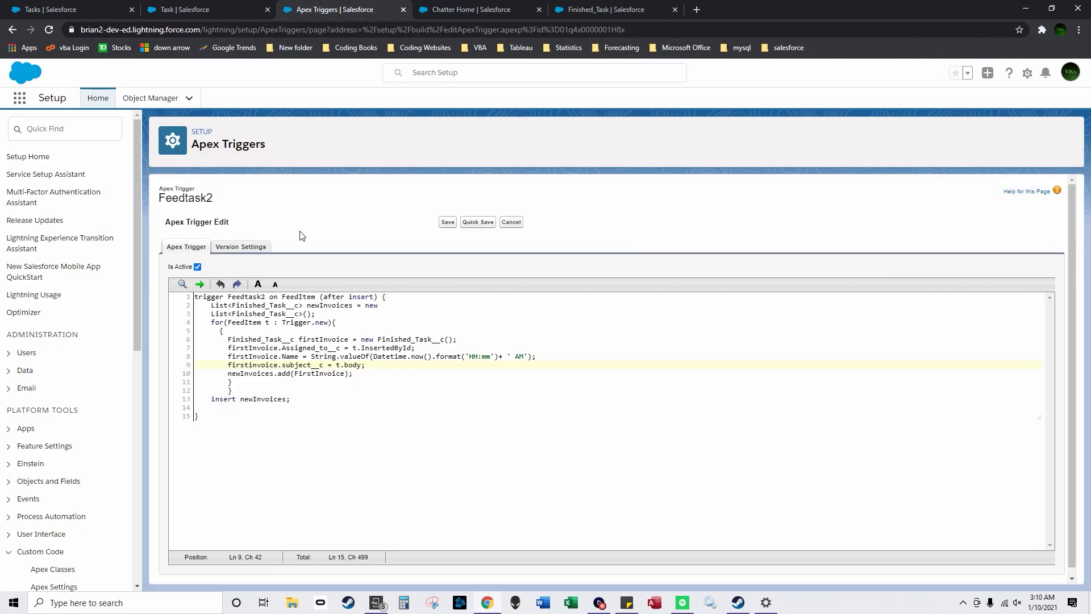
# Open Process Builder from a separate Setup page and view the list of existing processes
pyautogui.click(1027, 72)
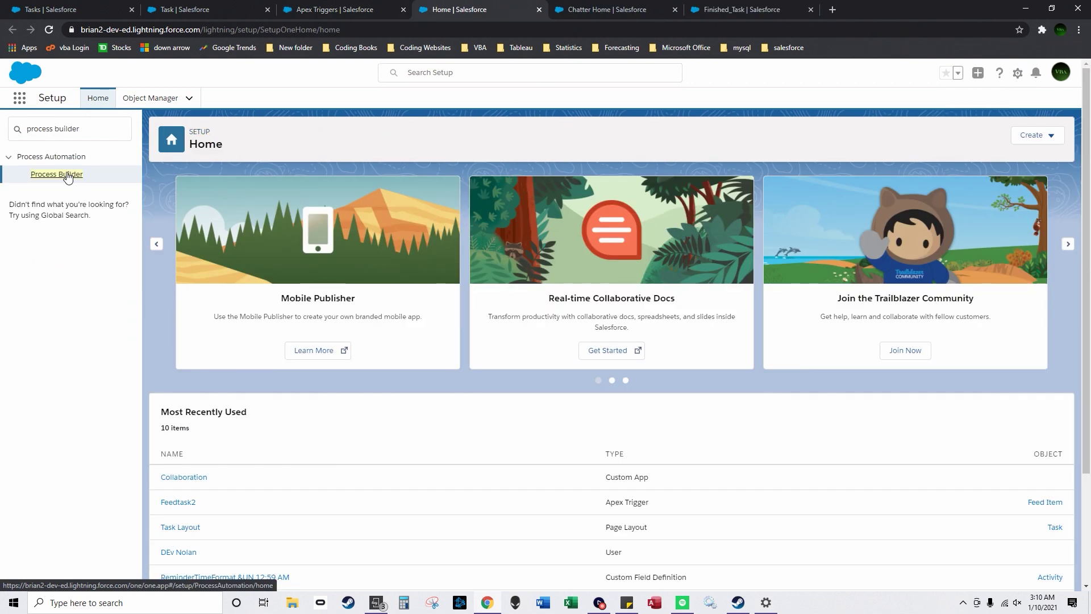
pyautogui.click(62, 173)
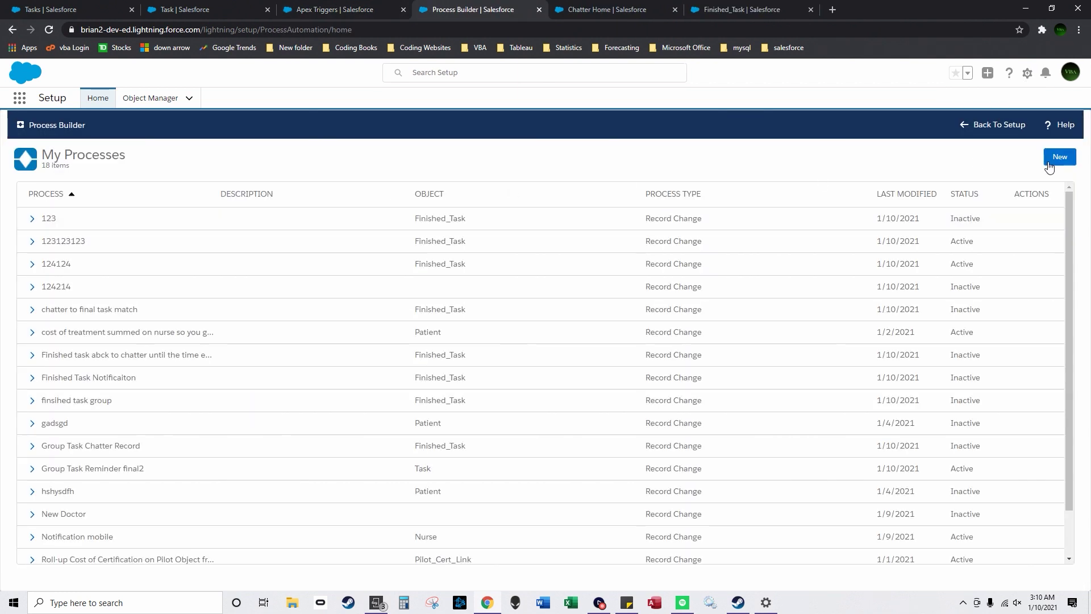
pyautogui.scroll(-1, 454, 373)
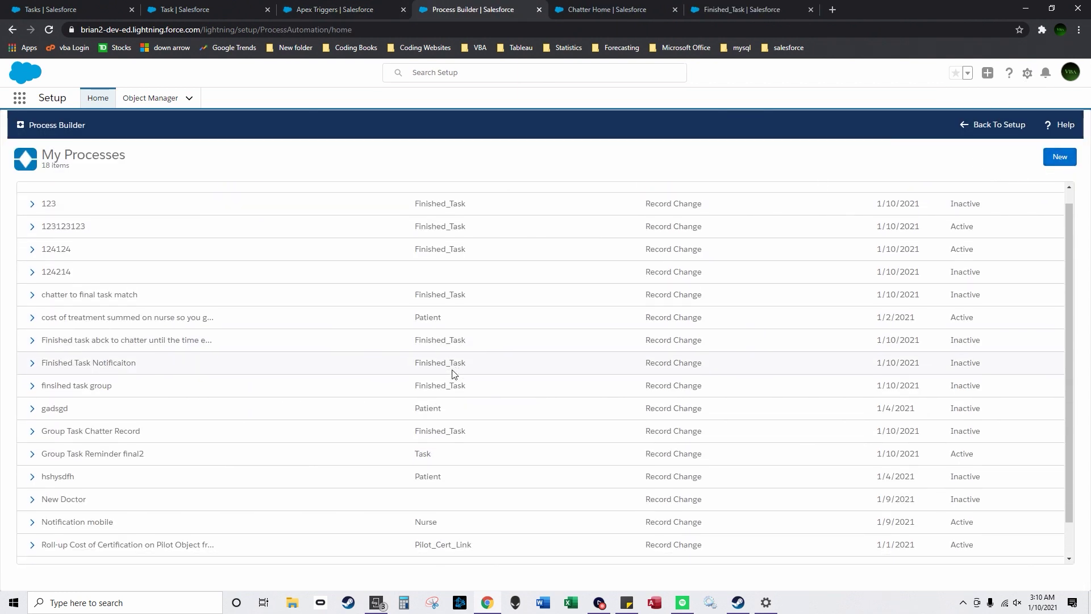
# Create a process named "Stage 1 - Test if Reminder is Set" that starts when a record changes
pyautogui.click(1060, 157)
pyautogui.click(431, 321)
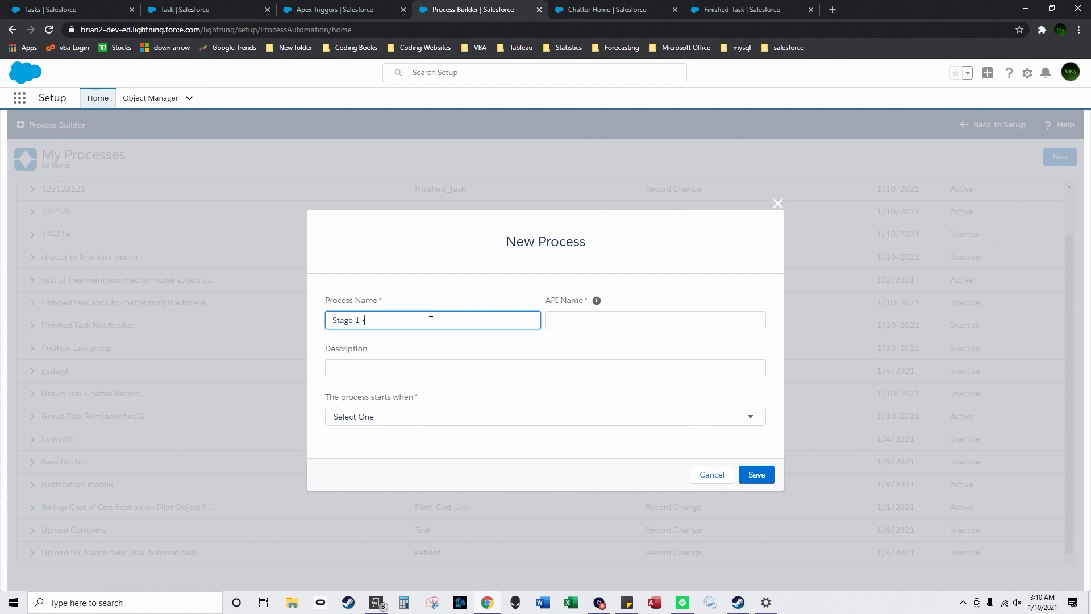
pyautogui.write('minder is Set')
pyautogui.click(430, 417)
pyautogui.click(424, 443)
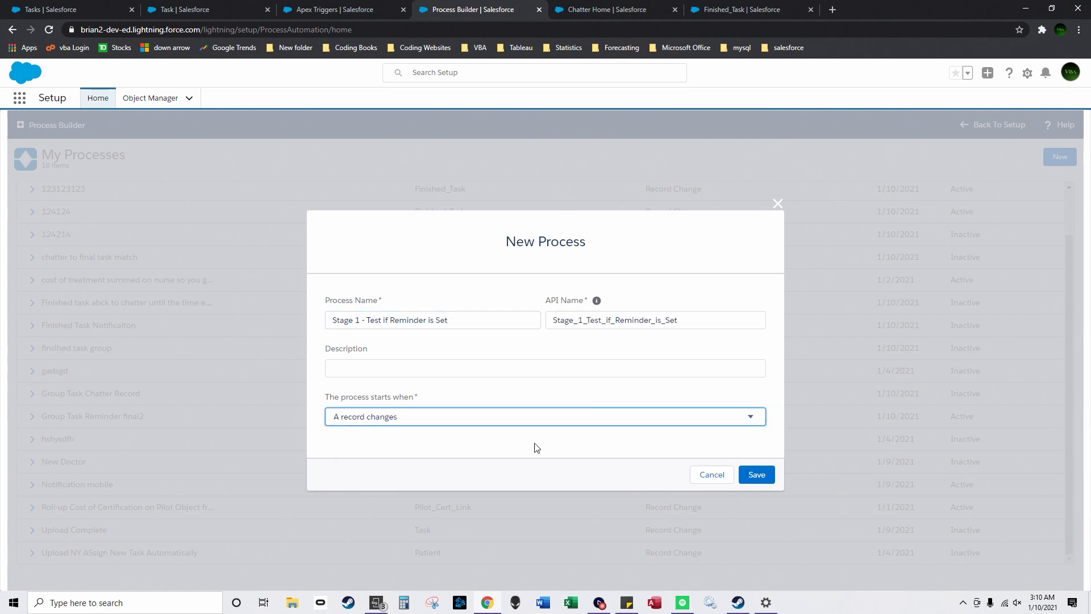
pyautogui.click(757, 475)
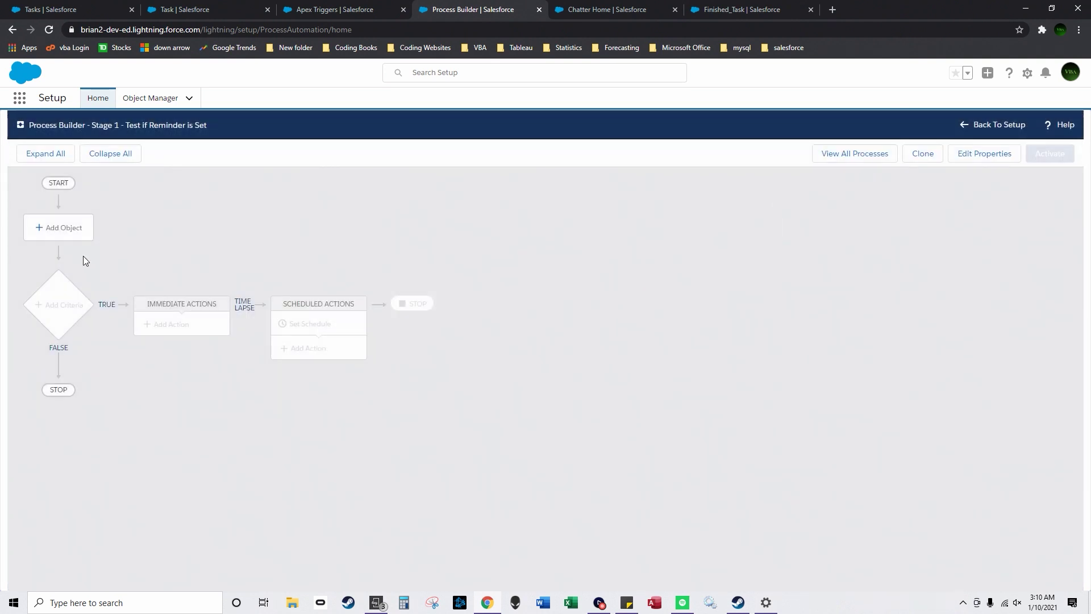
# Set Task as the process object, starting when a record is created or edited, and save it
pyautogui.click(74, 235)
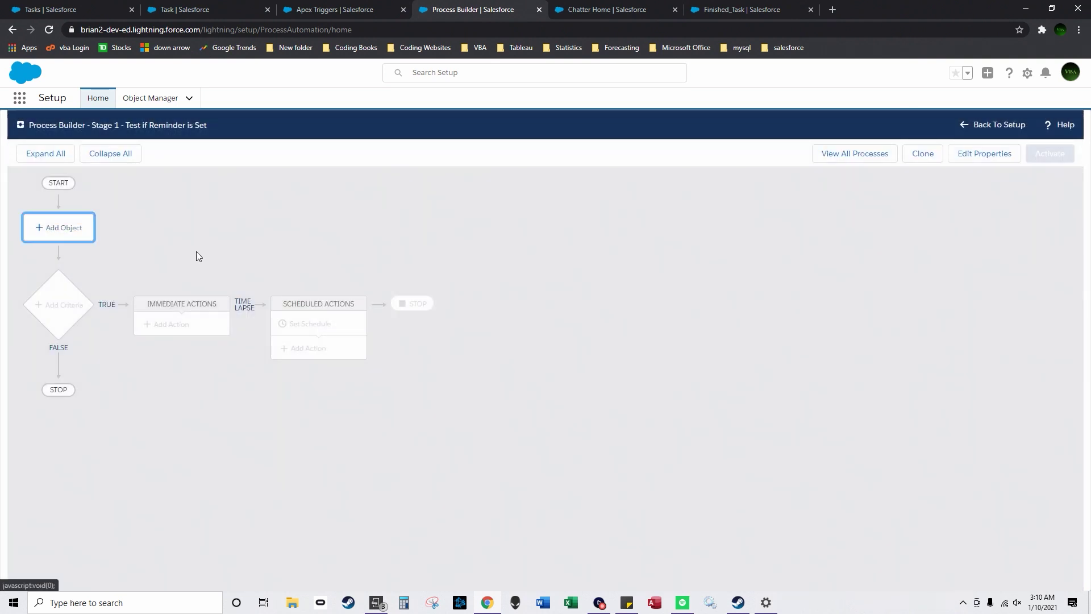
pyautogui.click(831, 238)
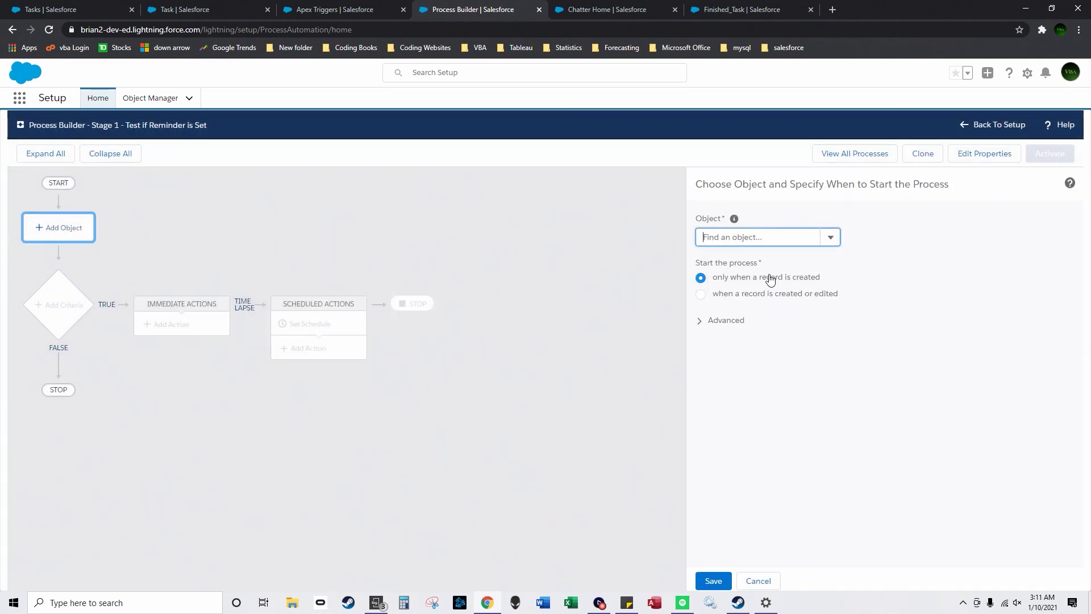
pyautogui.write('Task')
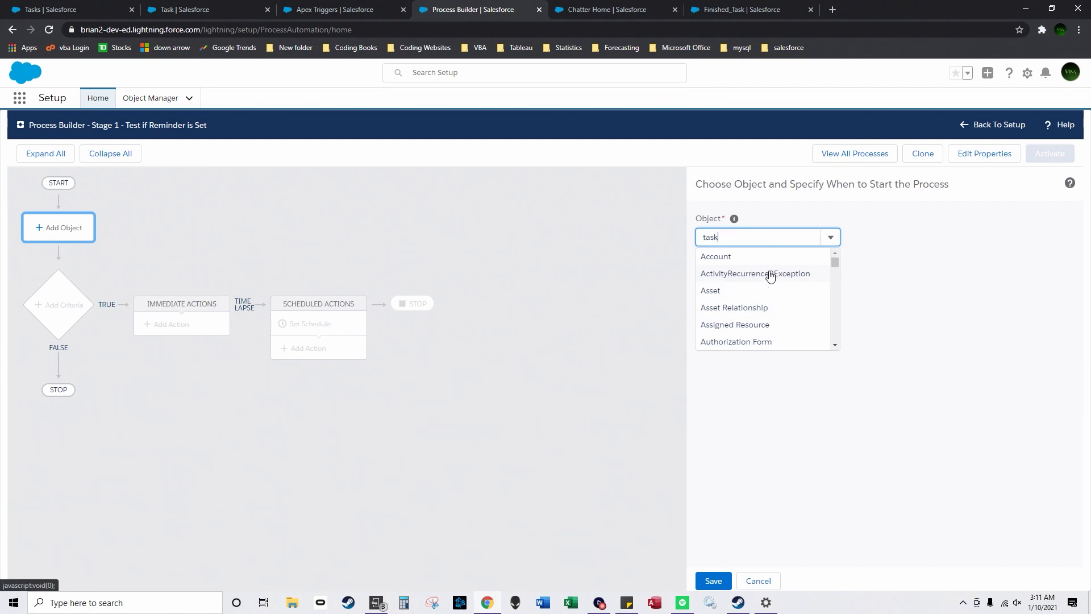
pyautogui.click(756, 274)
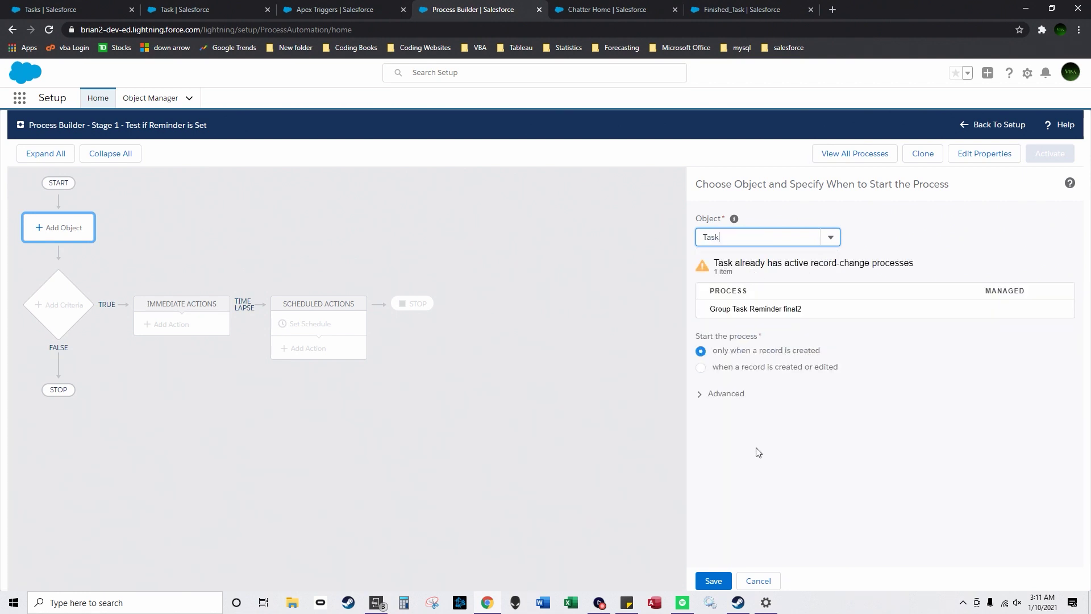
pyautogui.click(704, 369)
pyautogui.click(713, 581)
# Add a criteria node named 123123 and choose the Task's Reminder Set field for its first condition
pyautogui.click(53, 291)
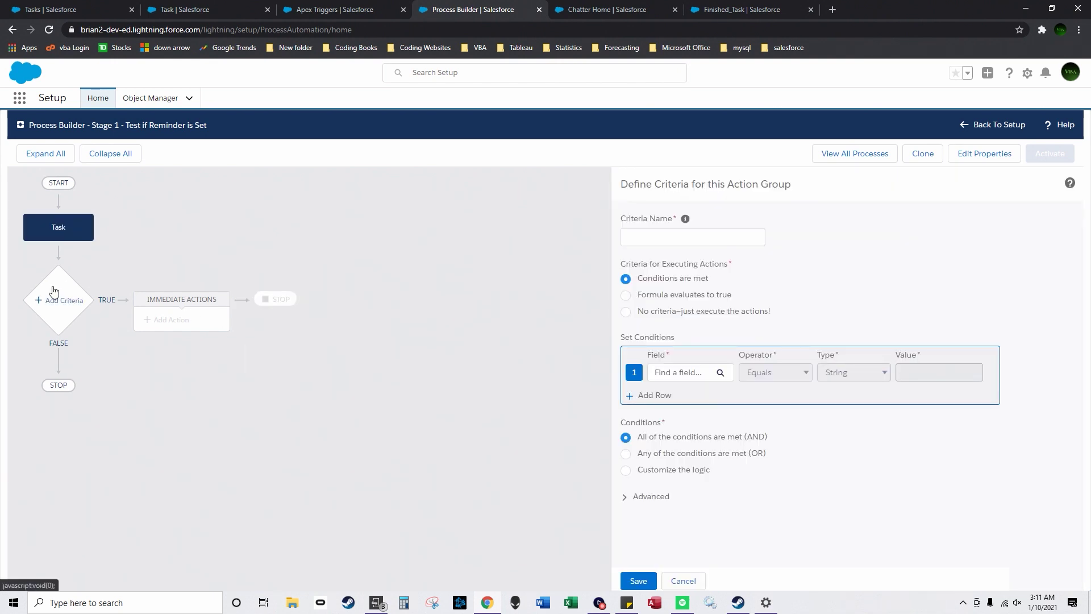
pyautogui.click(671, 239)
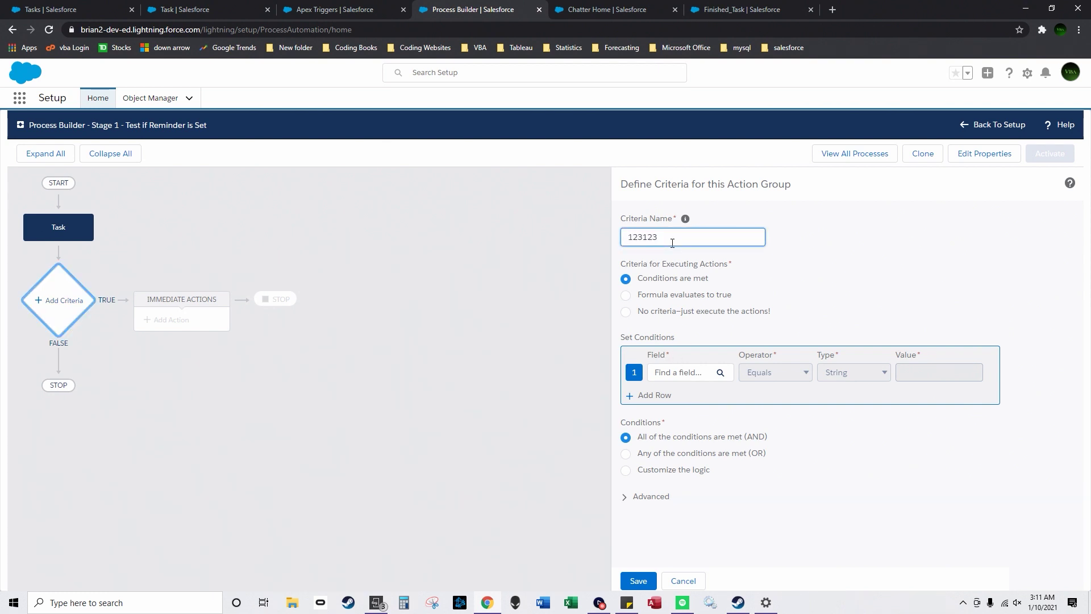
pyautogui.click(678, 372)
pyautogui.click(526, 311)
pyautogui.moveTo(530, 336); pyautogui.dragTo(530, 390)
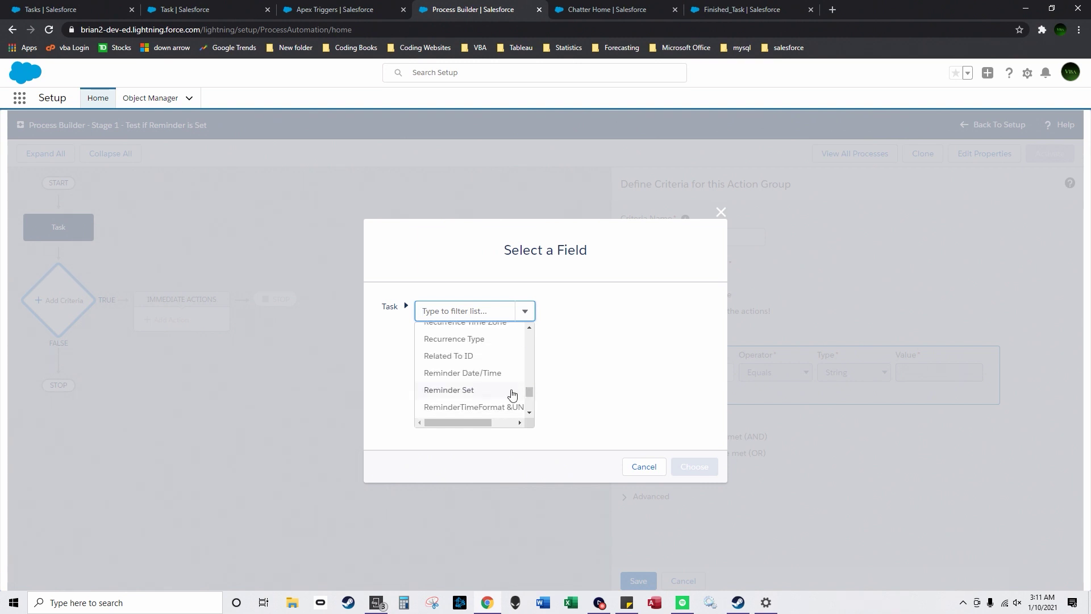
pyautogui.click(512, 388)
pyautogui.click(684, 465)
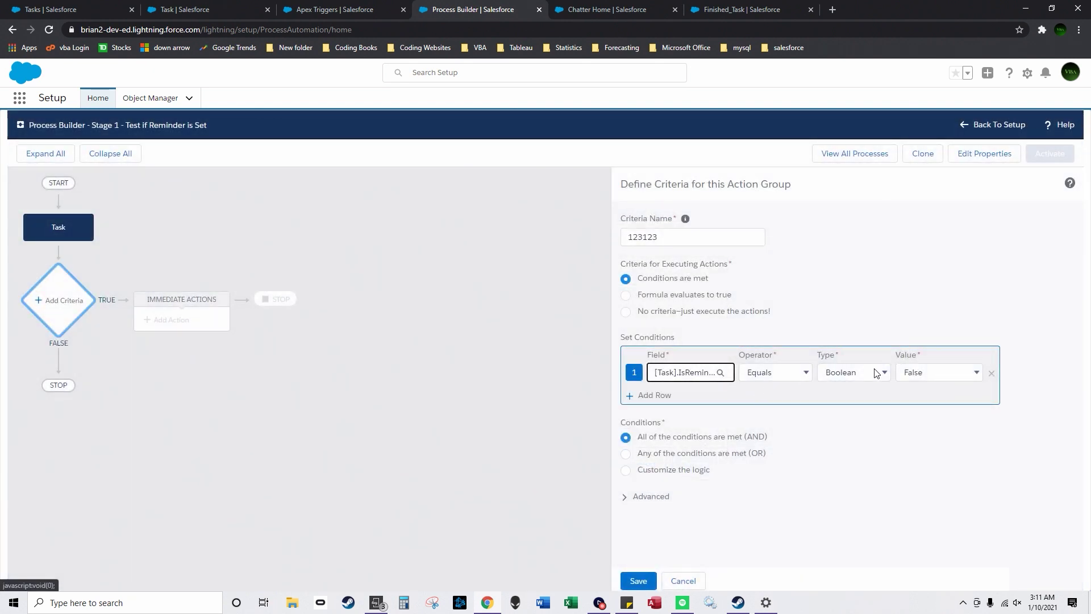
# Set the Reminder Set condition's value to True and save the criteria
pyautogui.click(931, 378)
pyautogui.click(926, 386)
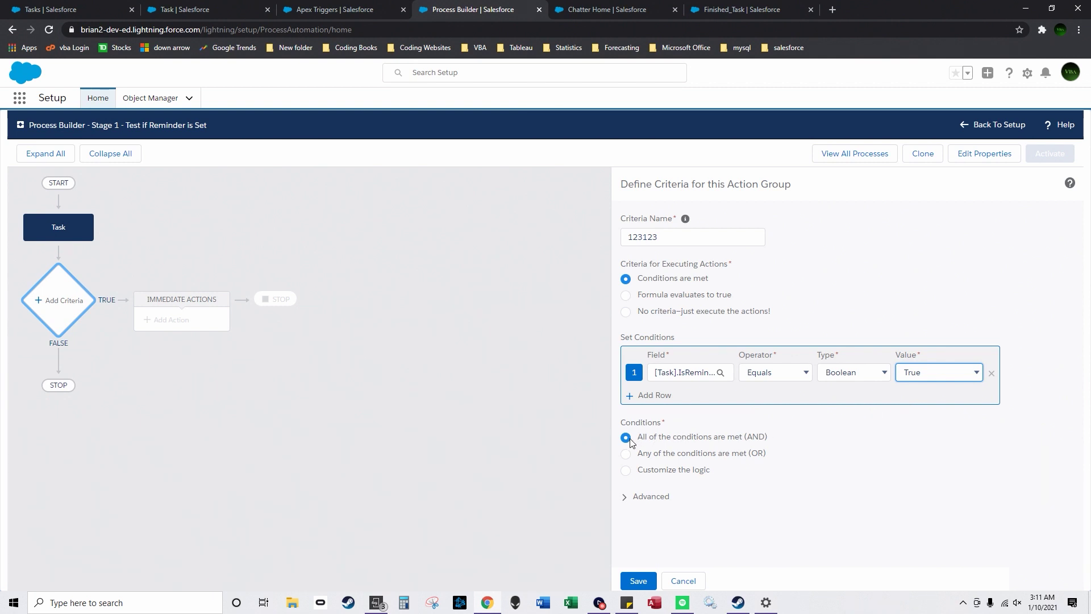
pyautogui.click(638, 580)
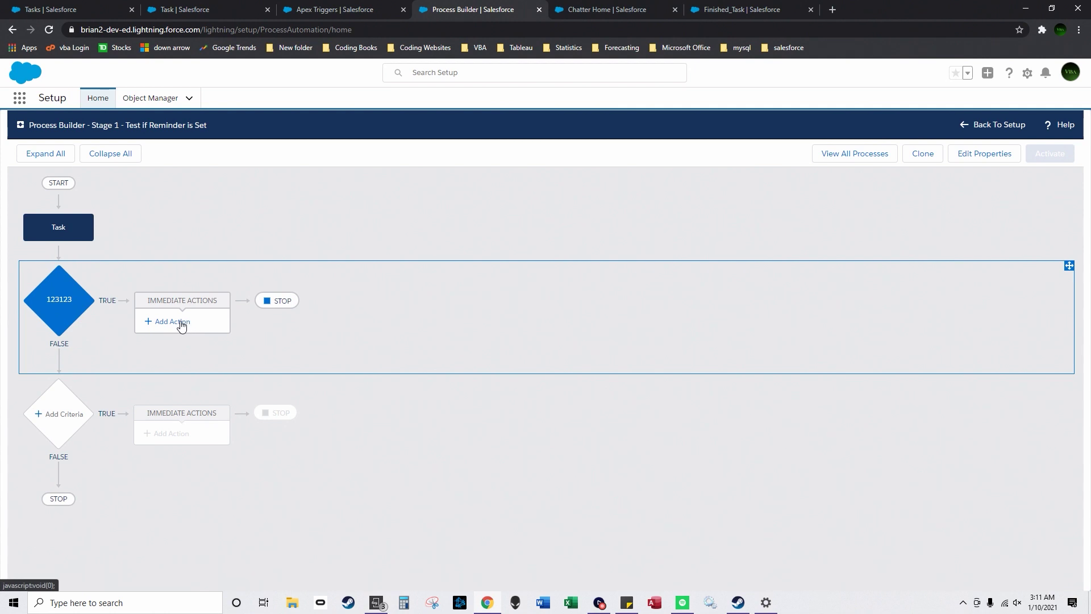
# Add an immediate Post to Chatter action named reminder to the 123123 criteria
pyautogui.click(179, 322)
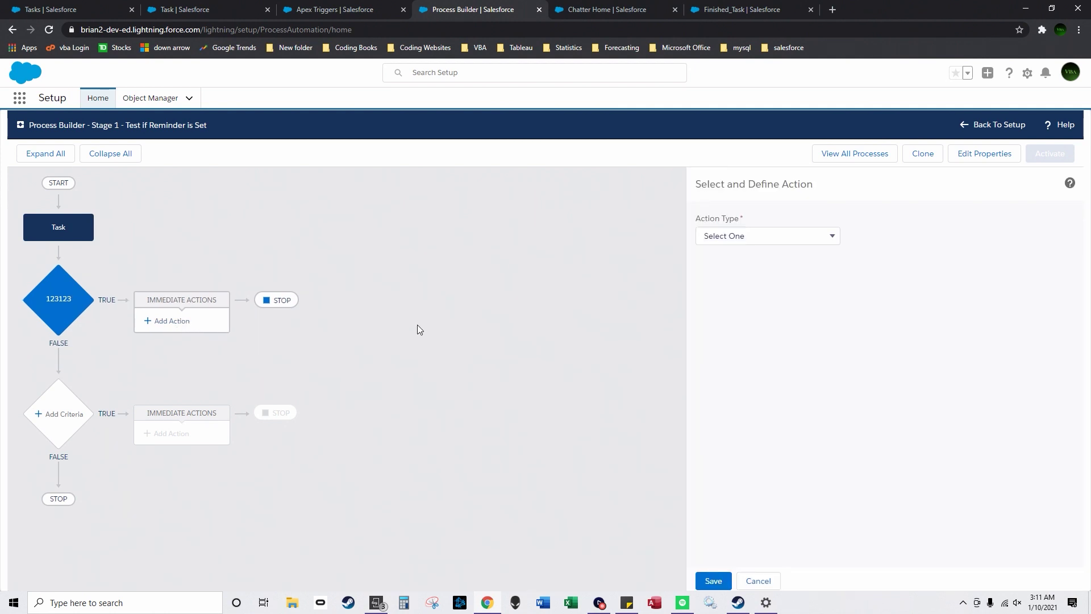
pyautogui.click(753, 237)
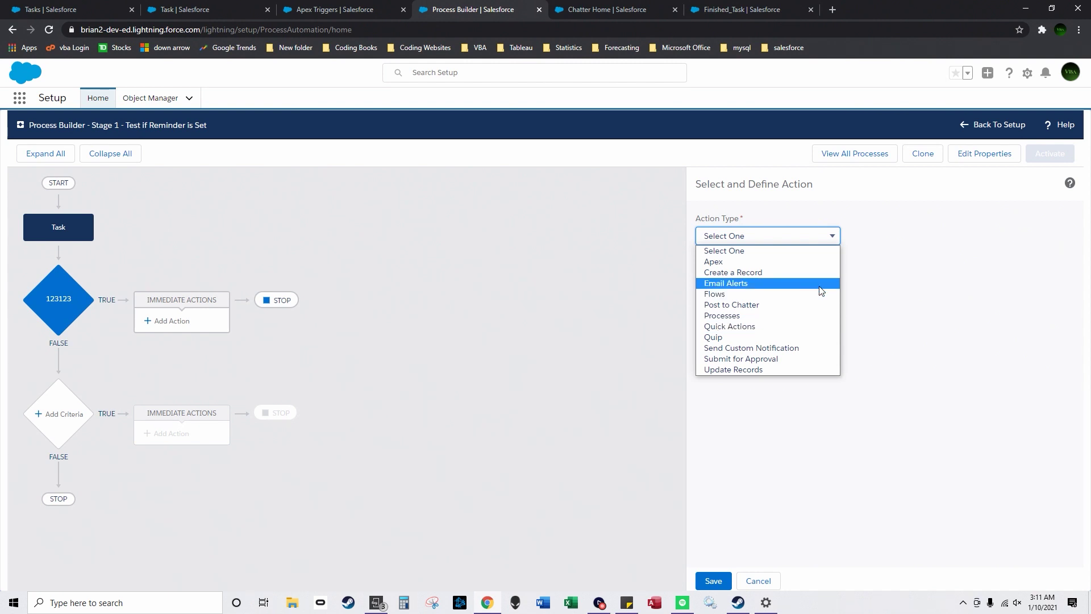
pyautogui.click(870, 288)
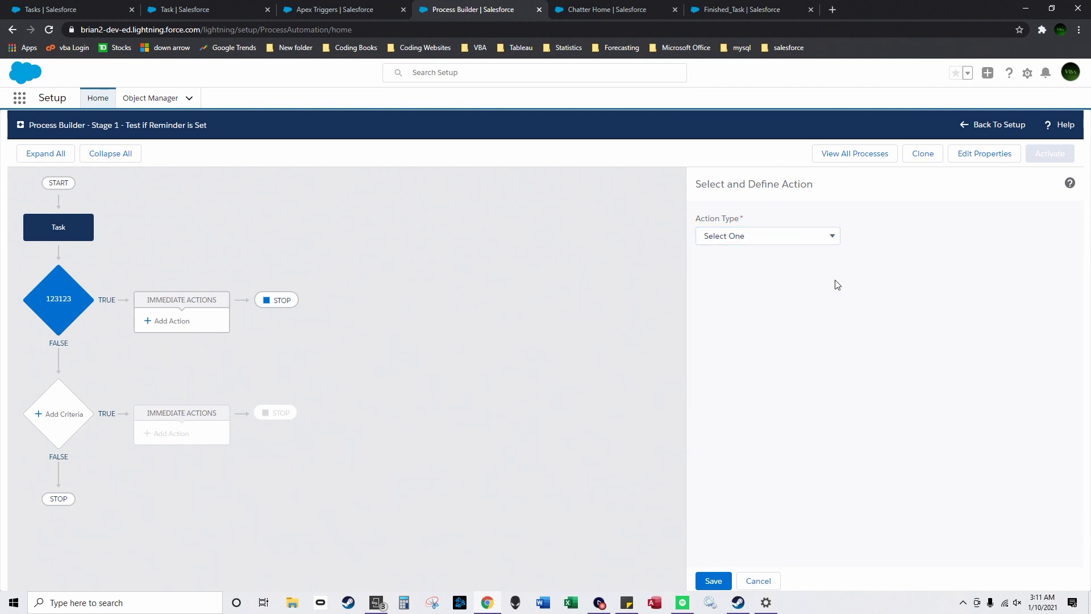
pyautogui.click(811, 239)
pyautogui.click(784, 300)
pyautogui.click(769, 281)
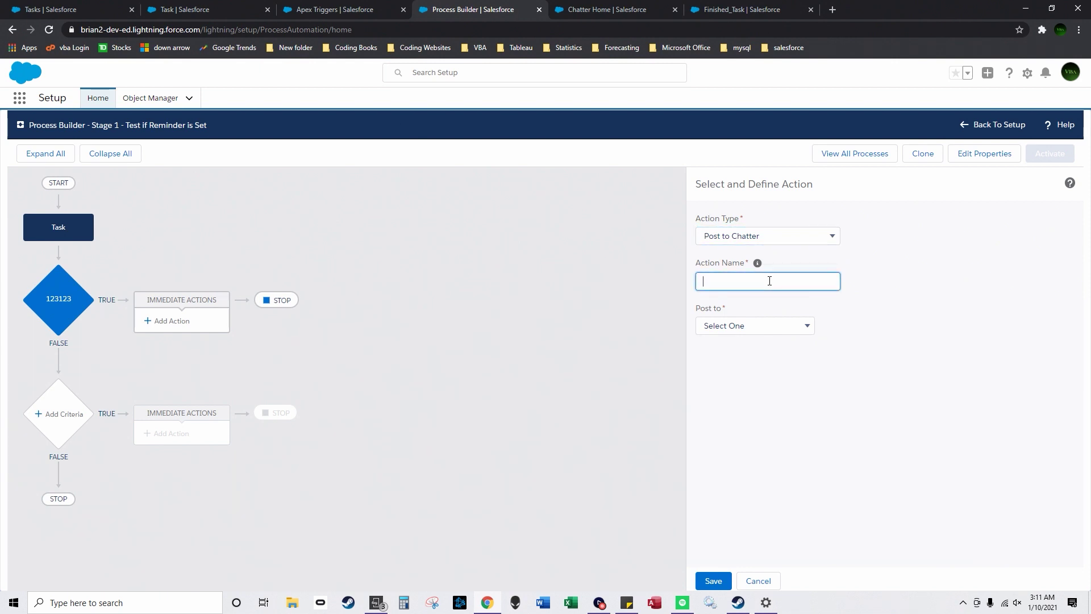
# Set the reminder action to post to the Chatter group "Group For Reminders"
pyautogui.click(760, 324)
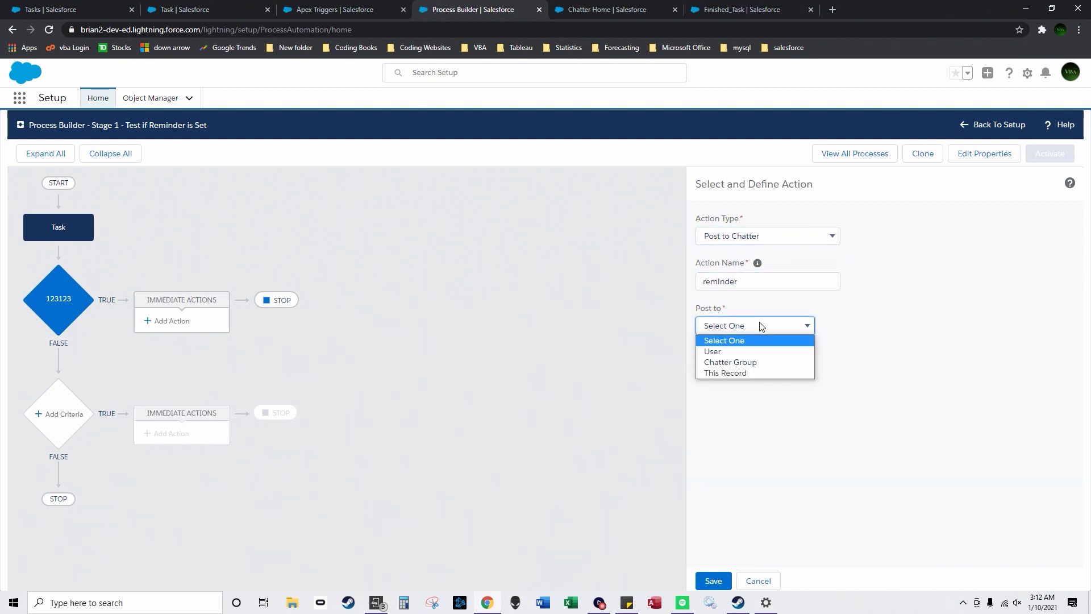
pyautogui.click(736, 367)
pyautogui.click(865, 328)
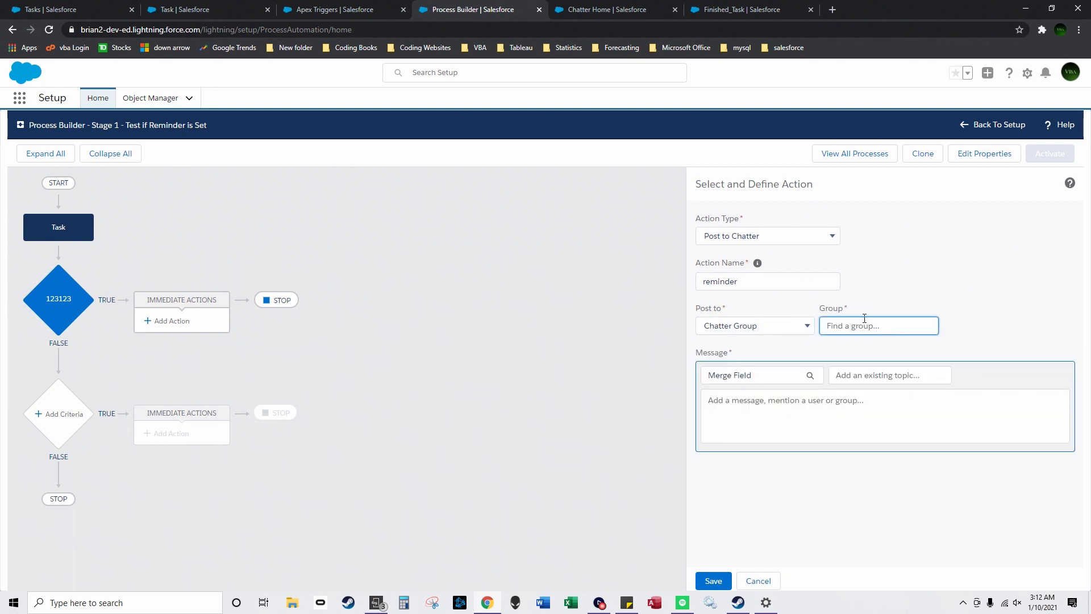
pyautogui.write('group')
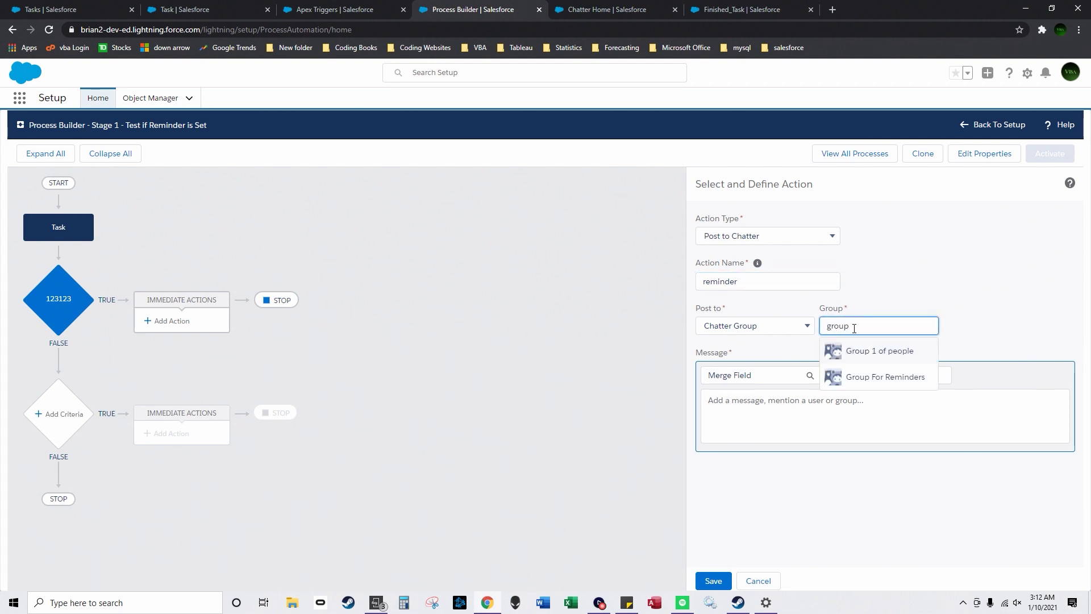
pyautogui.click(874, 380)
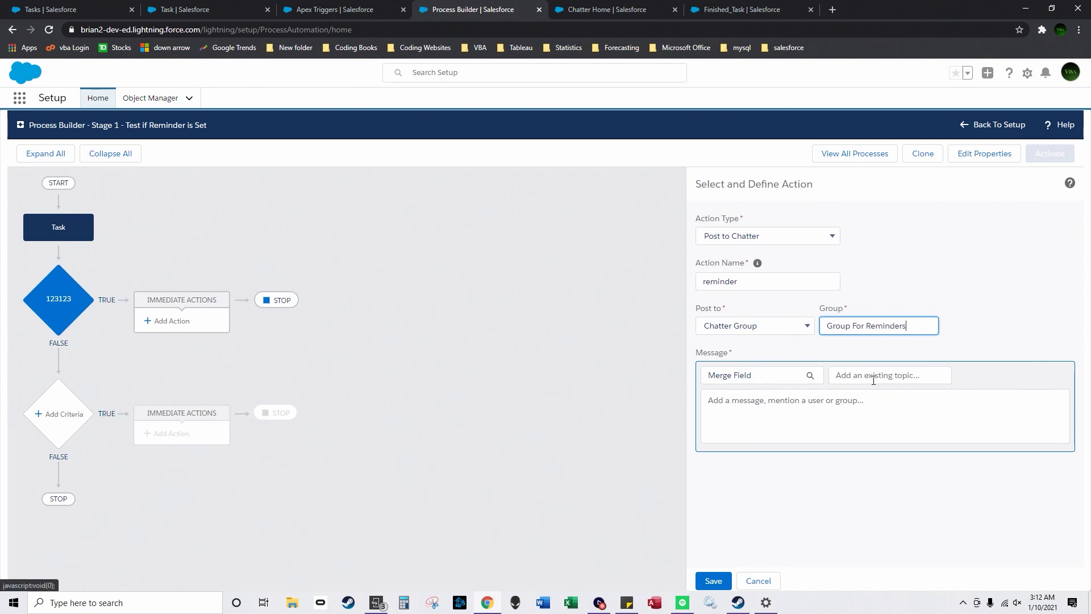
# Insert the Task's ReminderTimeFormat merge field into the Chatter post's message
pyautogui.click(761, 379)
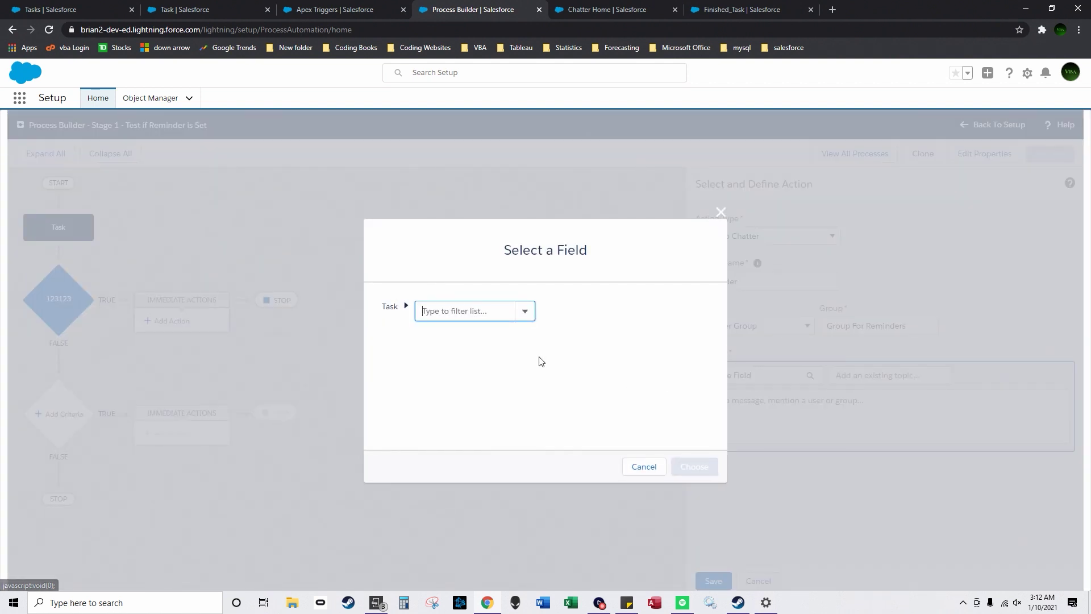
pyautogui.click(525, 312)
pyautogui.moveTo(529, 340); pyautogui.dragTo(529, 400)
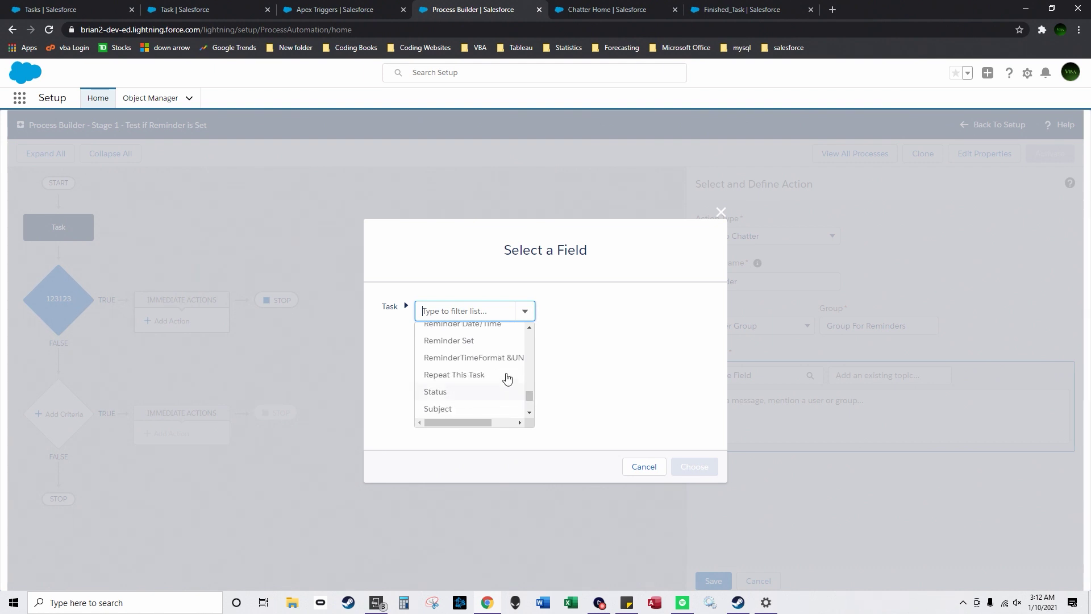
pyautogui.click(497, 358)
pyautogui.click(687, 470)
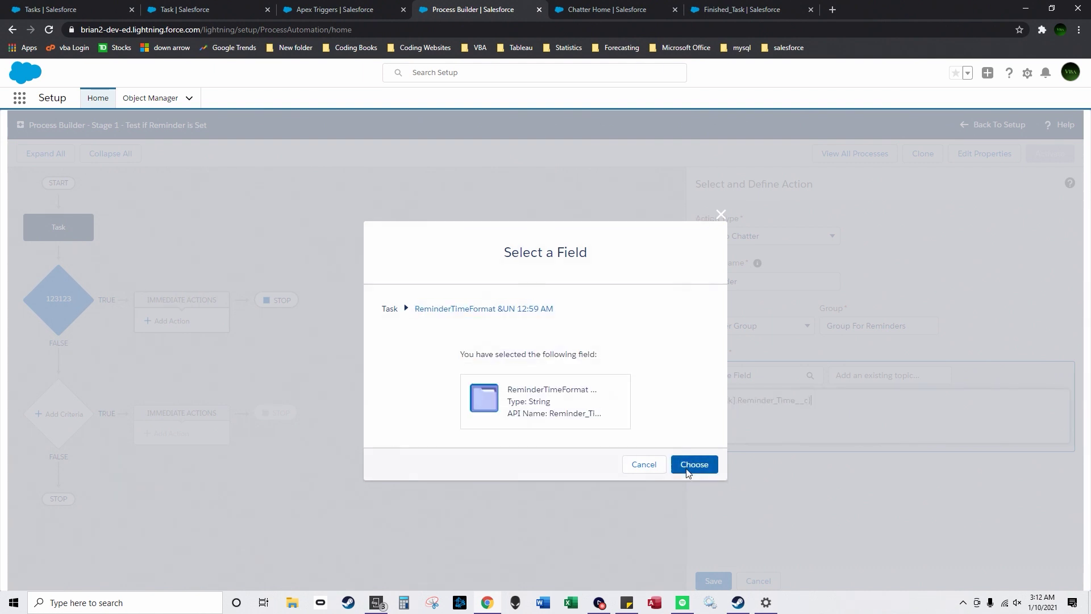
pyautogui.click(802, 421)
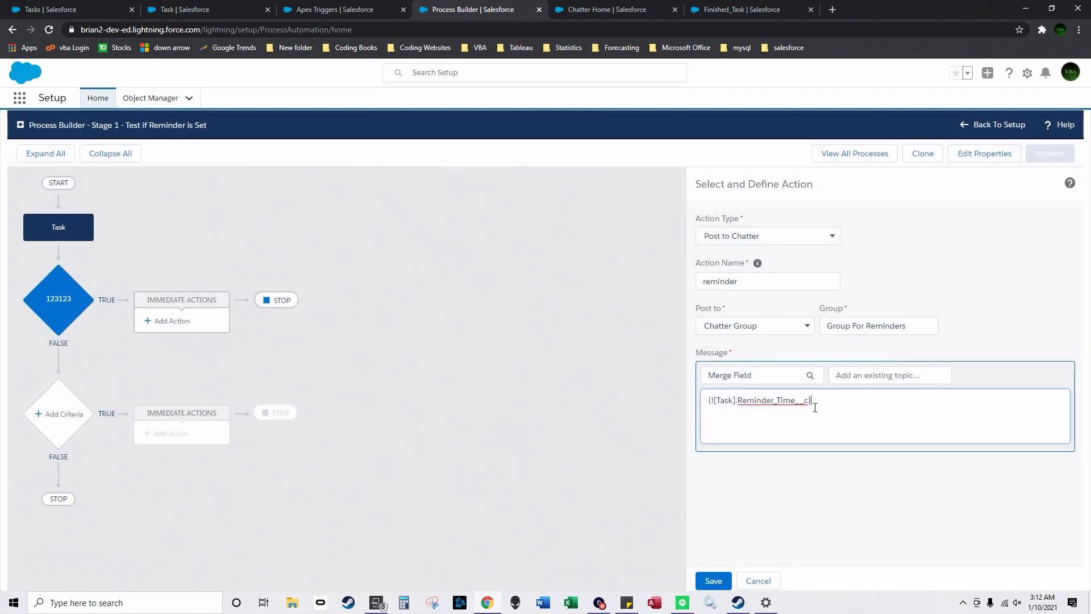
pyautogui.moveTo(825, 409); pyautogui.dragTo(708, 407)
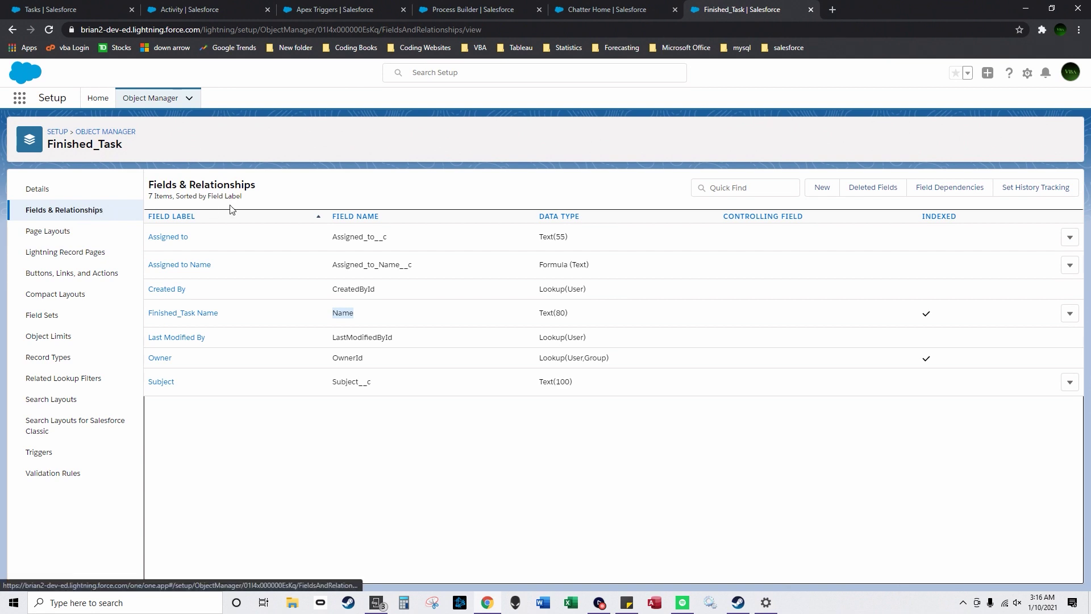
# Examine the data types of the Name and Subject fields on the Finished_Task object
pyautogui.click(561, 324)
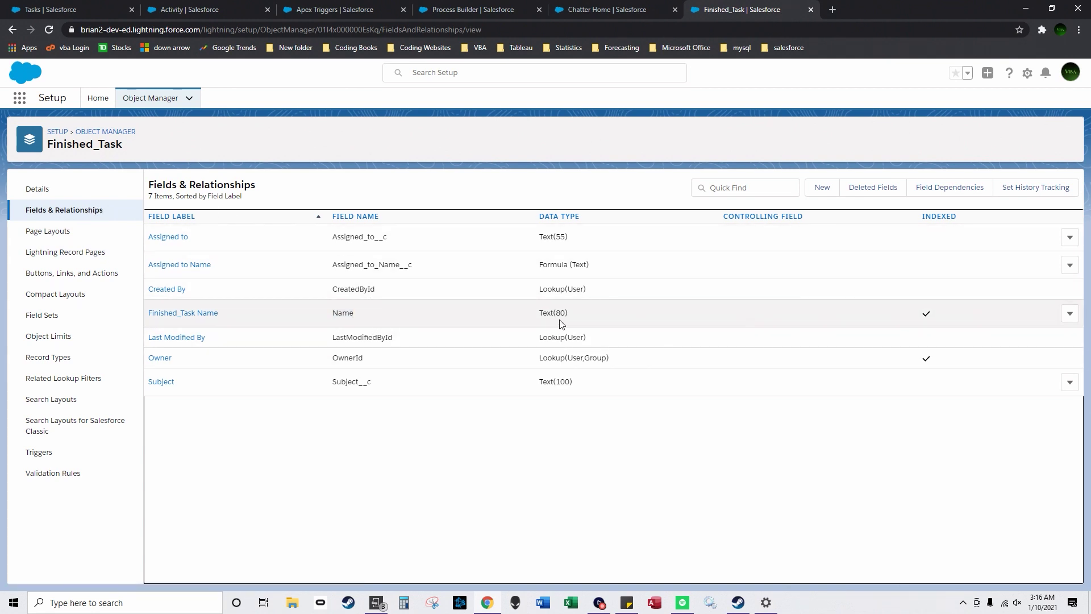
pyautogui.moveTo(604, 382); pyautogui.dragTo(543, 382)
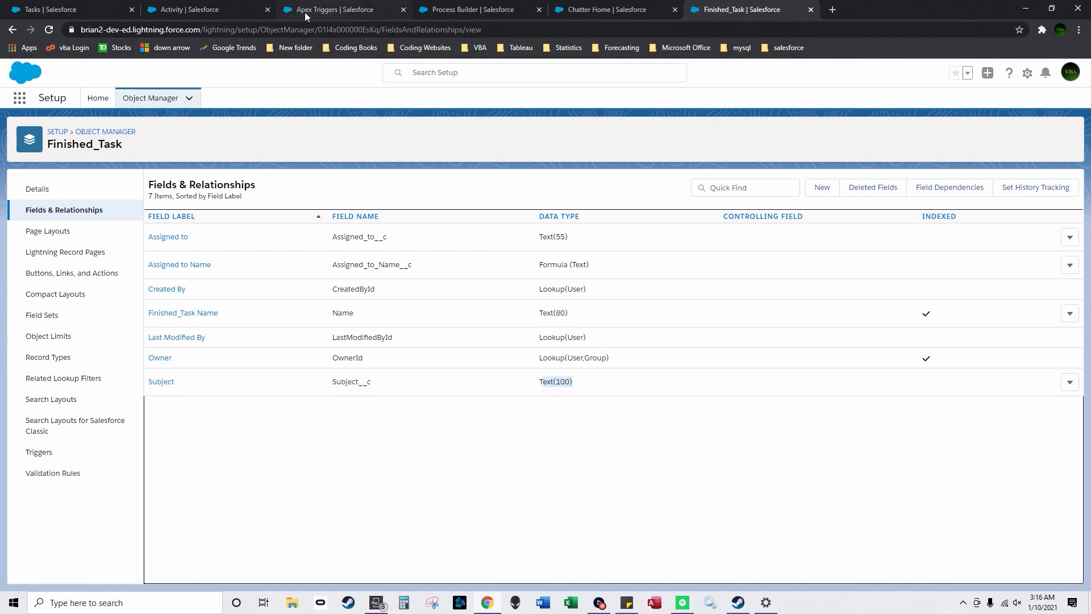
pyautogui.click(244, 8)
# Create a process named "Stage 2 - Check if Finished Task matches Chatter APEX Trigger" that starts when a record changes
pyautogui.click(478, 9)
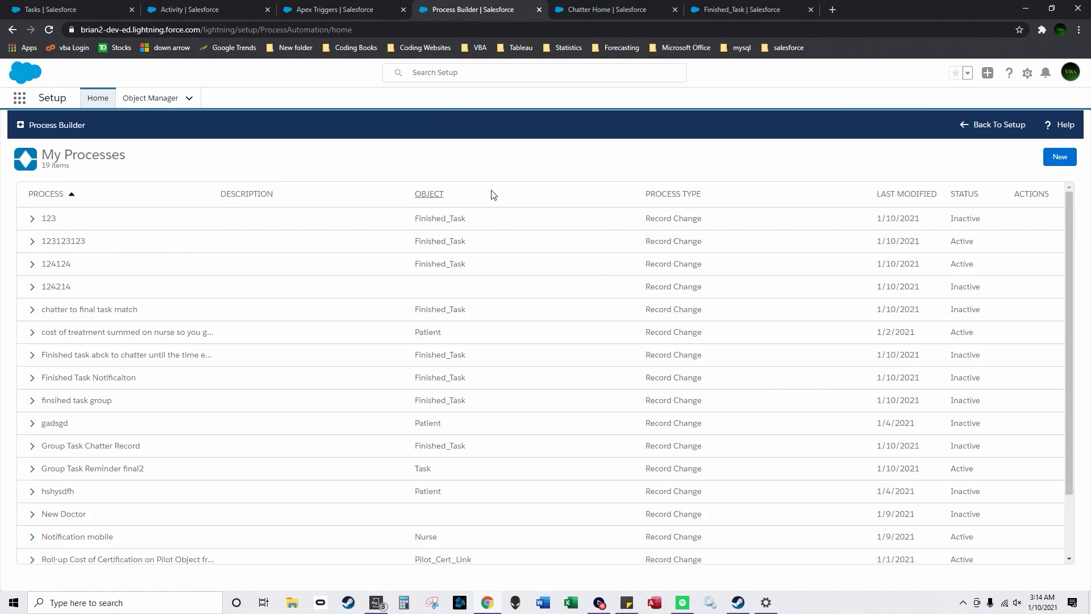
pyautogui.click(1060, 157)
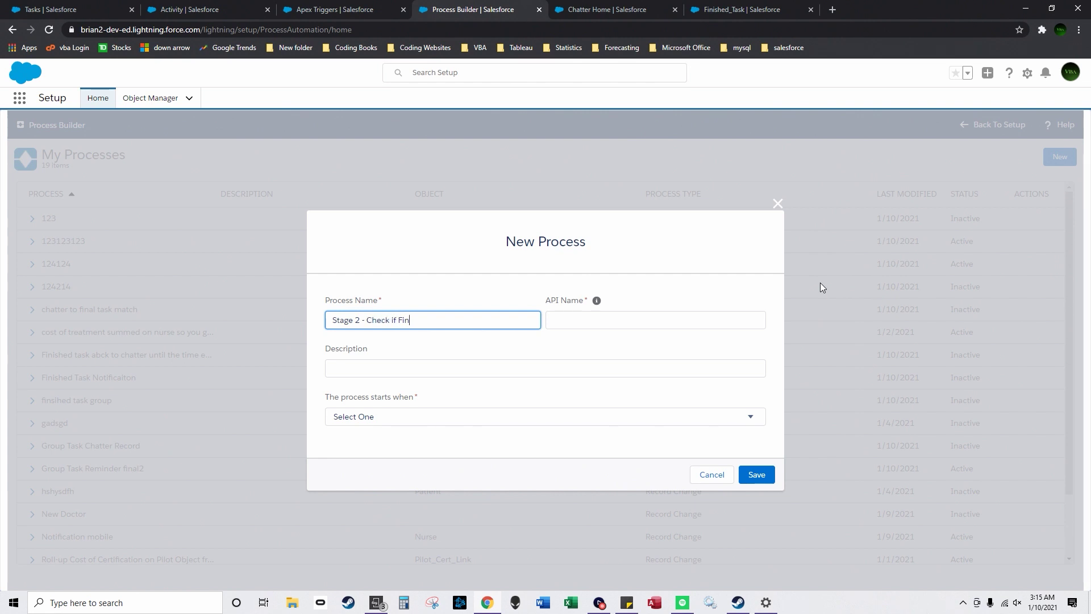
pyautogui.write('Rask PEX ')
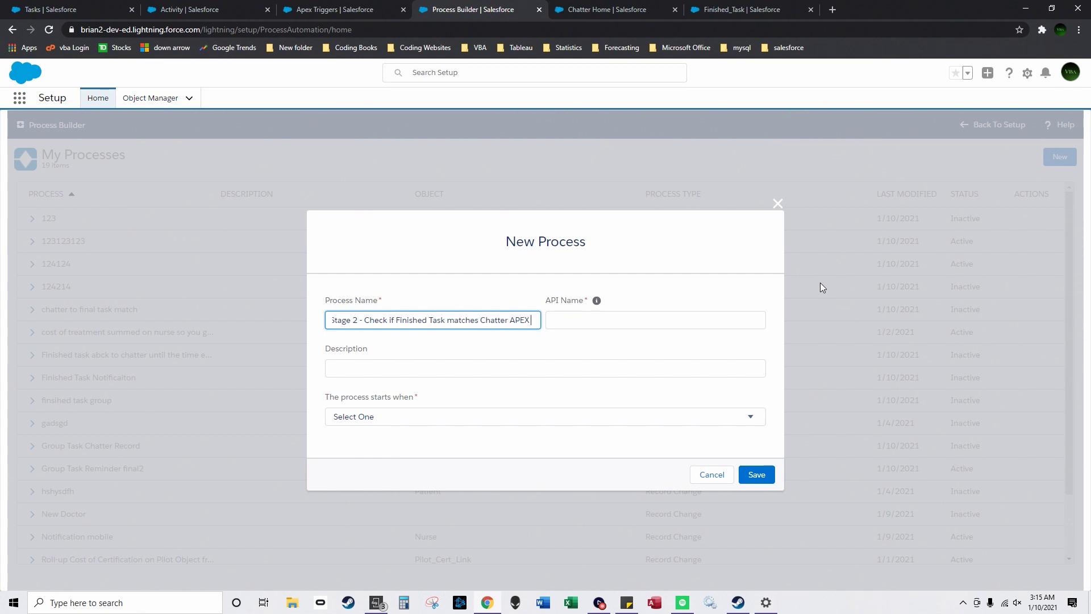
pyautogui.write('Trigger')
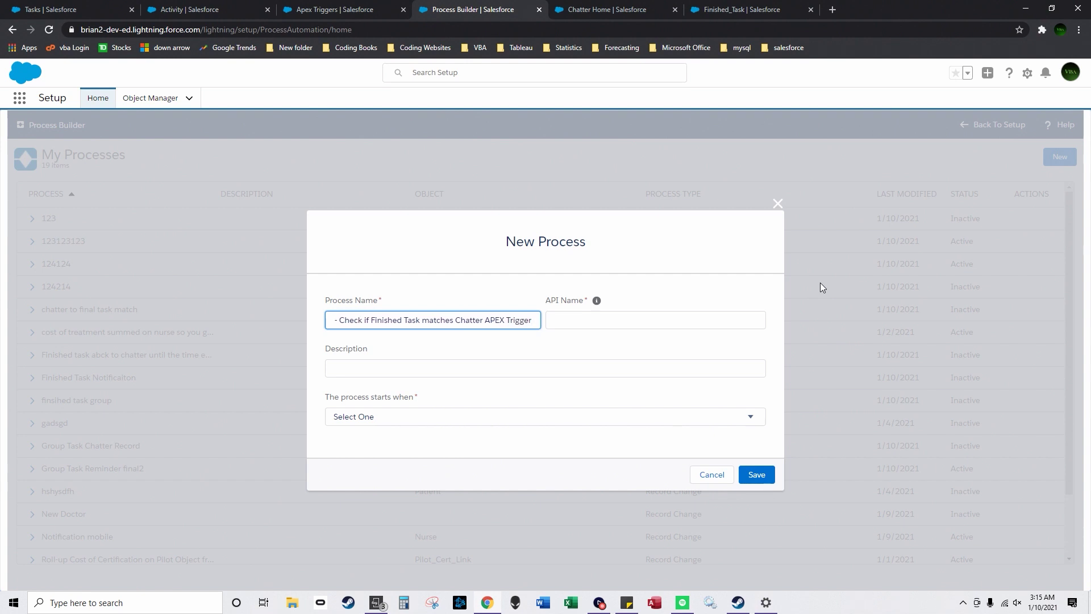
pyautogui.click(637, 282)
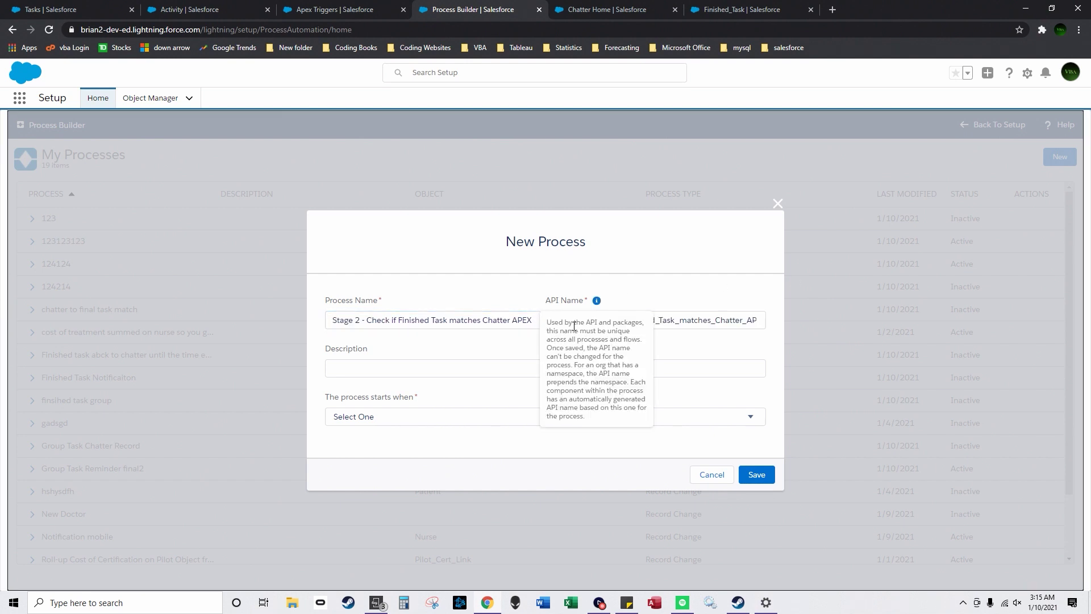
pyautogui.click(508, 417)
pyautogui.click(467, 441)
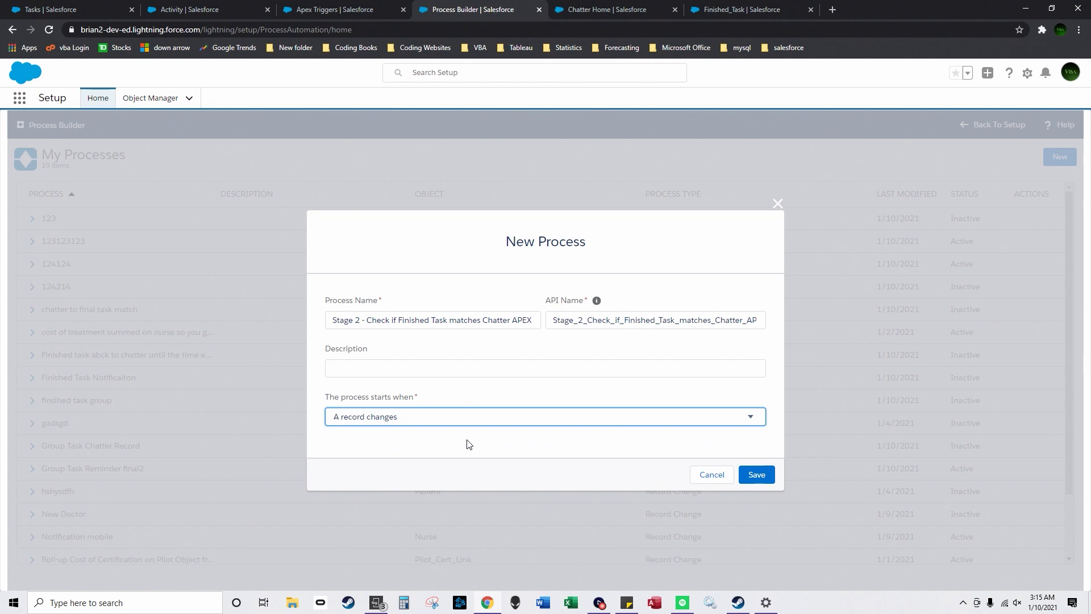
pyautogui.click(756, 477)
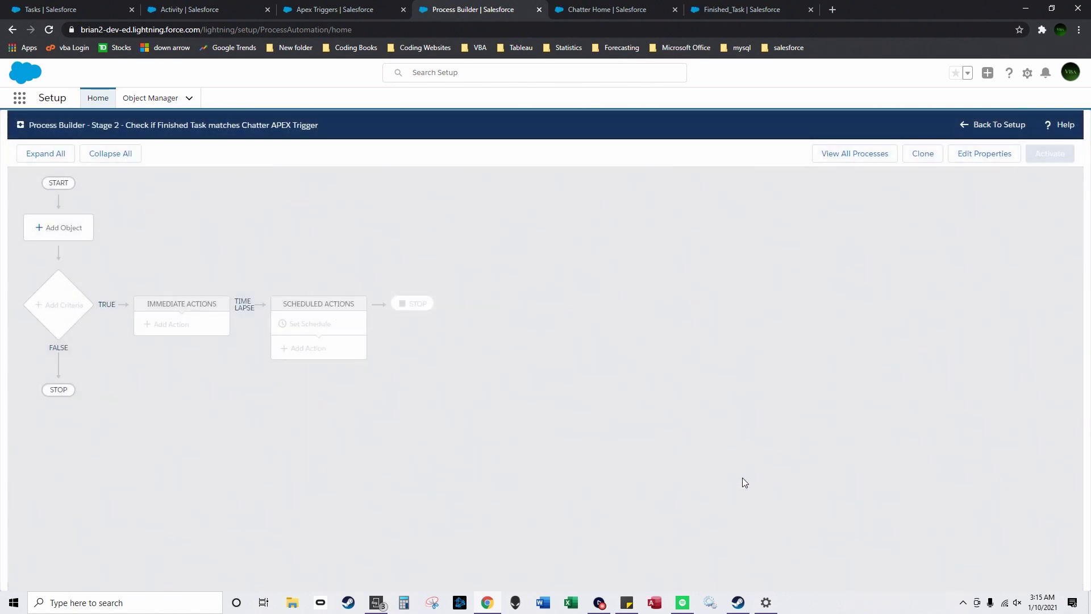
# Set Finished_Task as the process object, starting only when a record is created, and save it
pyautogui.click(73, 227)
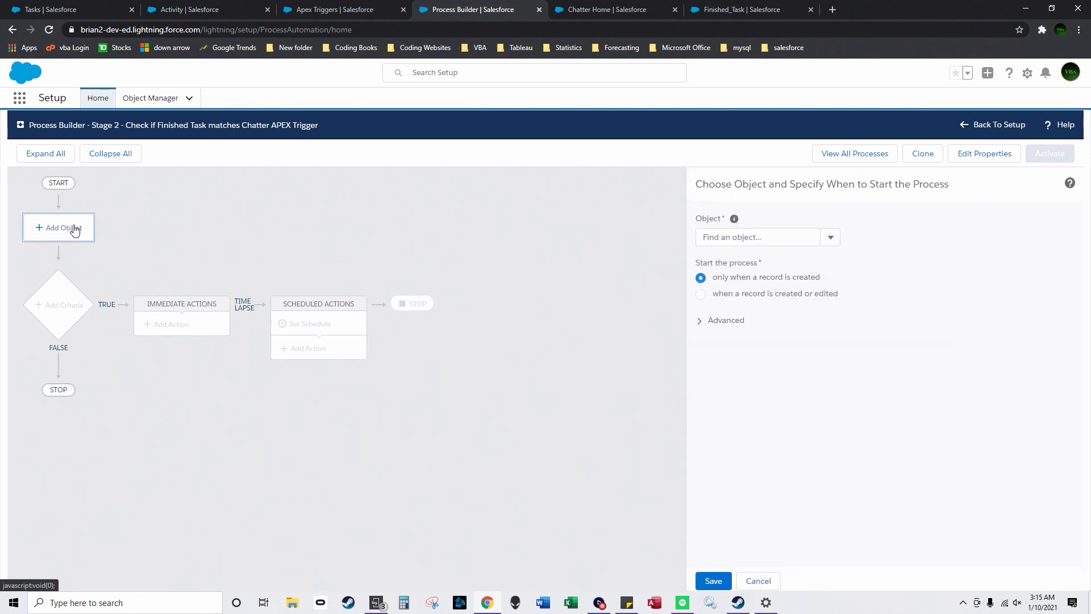
pyautogui.click(830, 237)
pyautogui.write('finished')
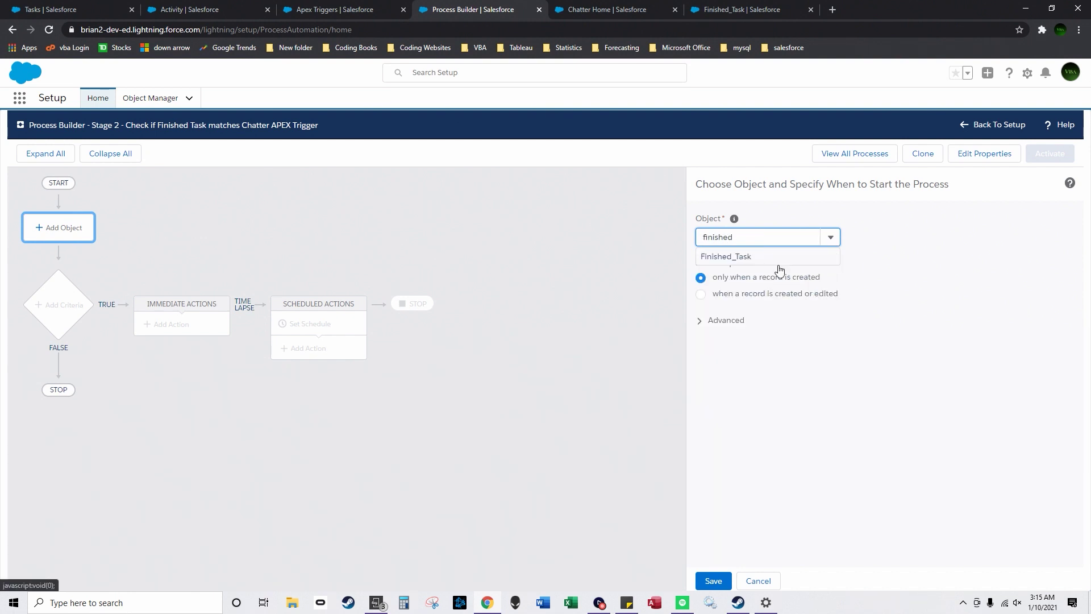
pyautogui.click(773, 259)
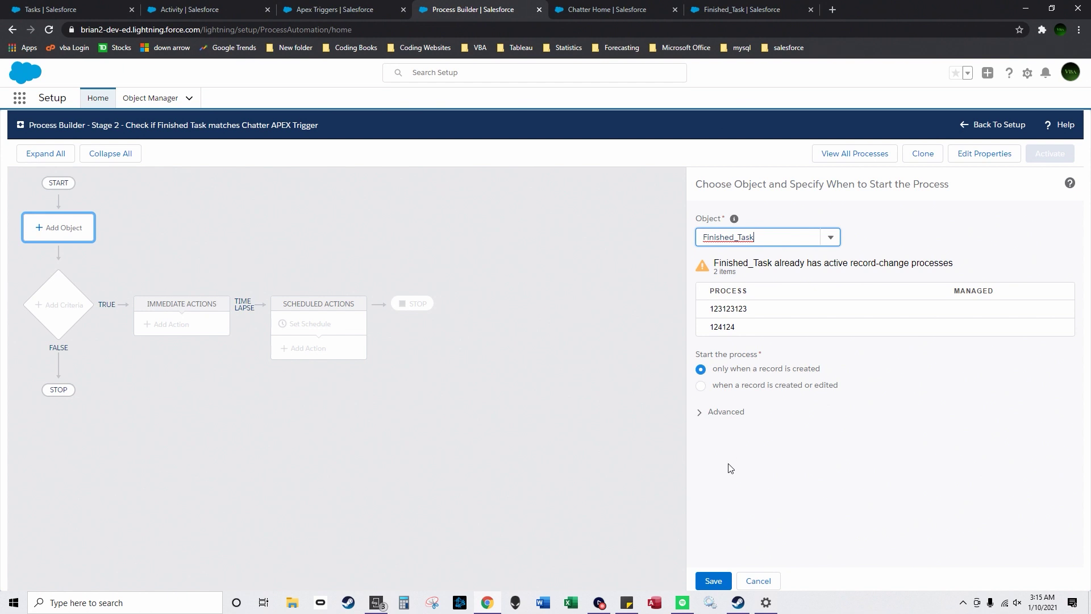
pyautogui.click(712, 574)
# Add a criteria node named 13153 and choose the Finished_Task Name field for its first condition
pyautogui.click(71, 292)
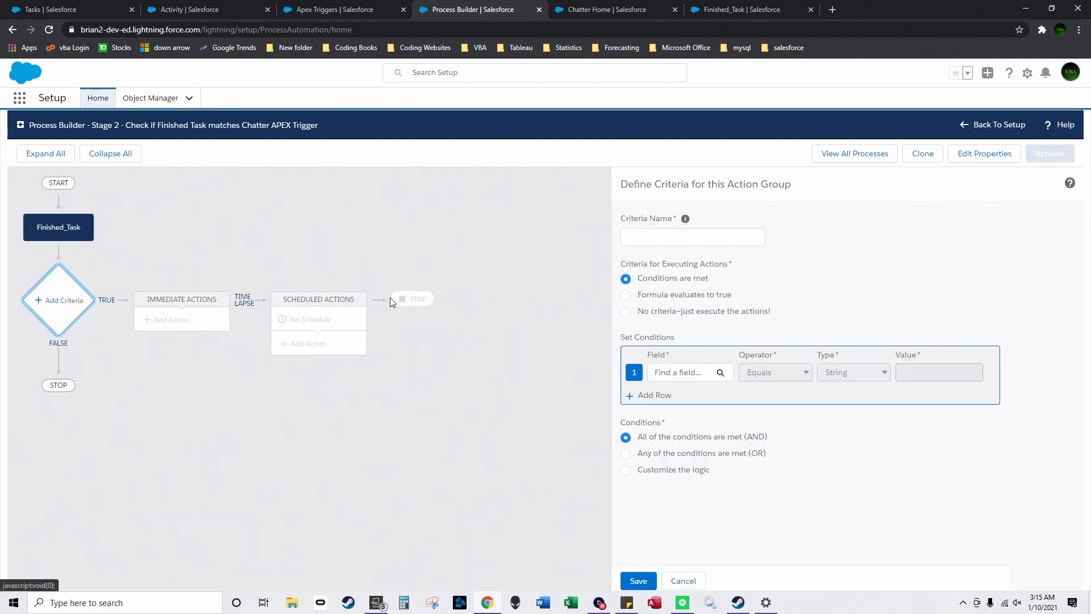
pyautogui.click(675, 241)
pyautogui.write('13153')
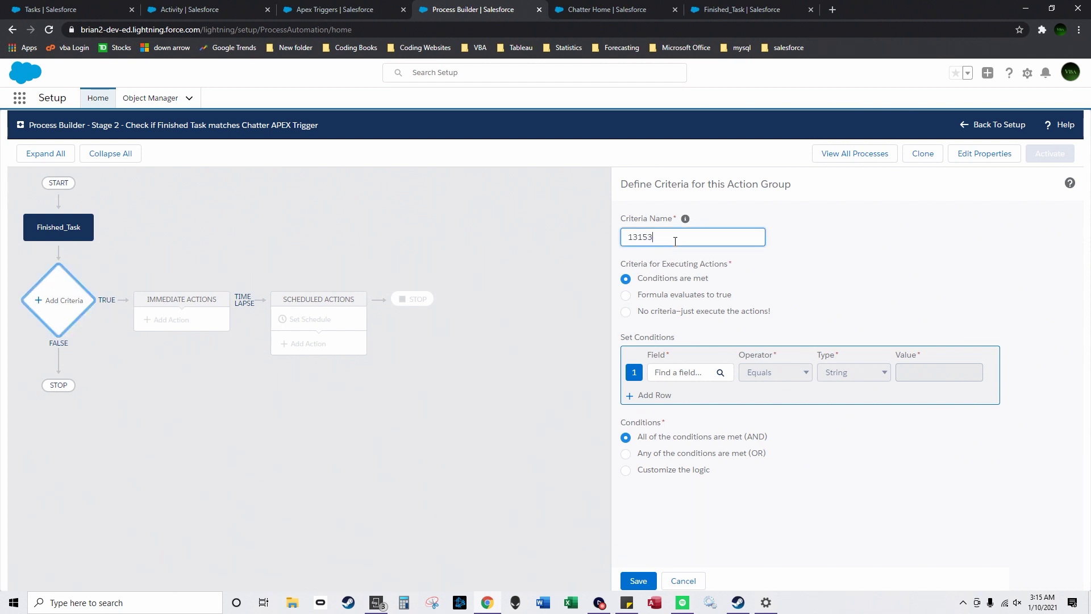
pyautogui.click(699, 374)
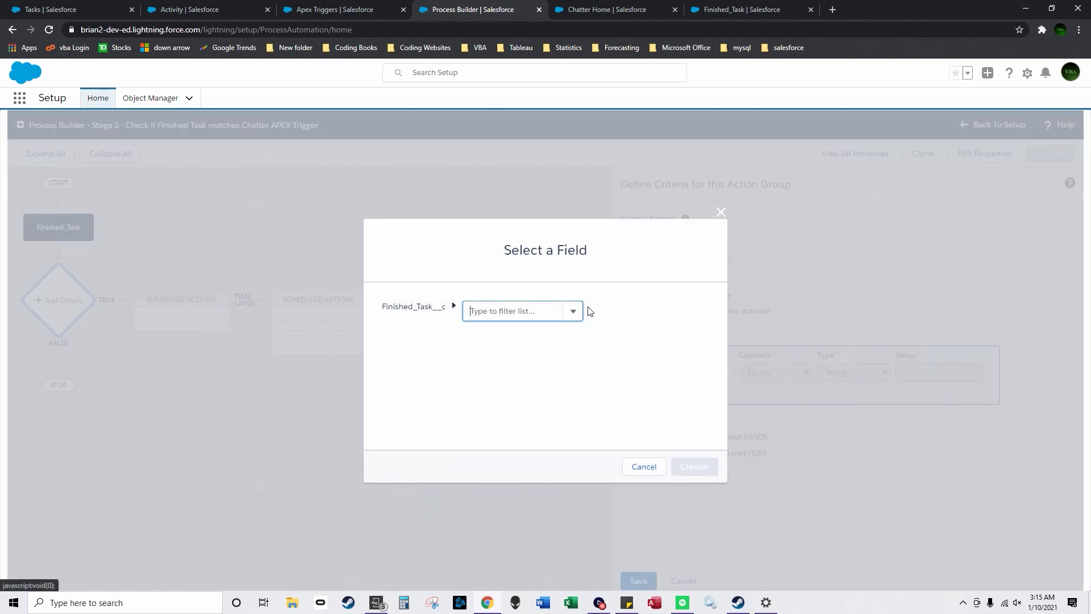
pyautogui.click(574, 311)
pyautogui.scroll(-4, 577, 355)
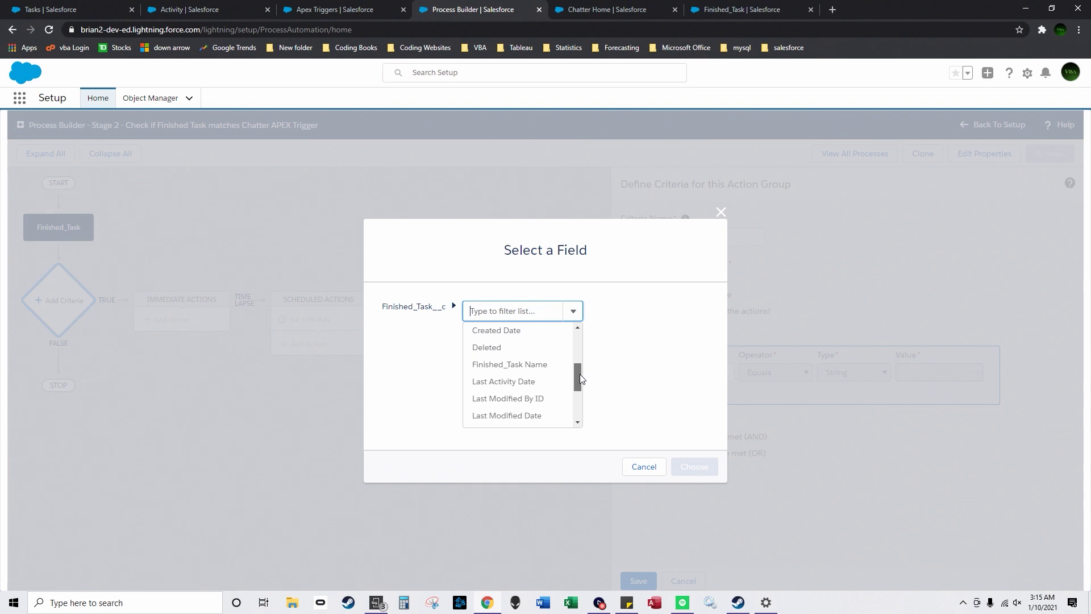
pyautogui.click(554, 365)
pyautogui.click(694, 464)
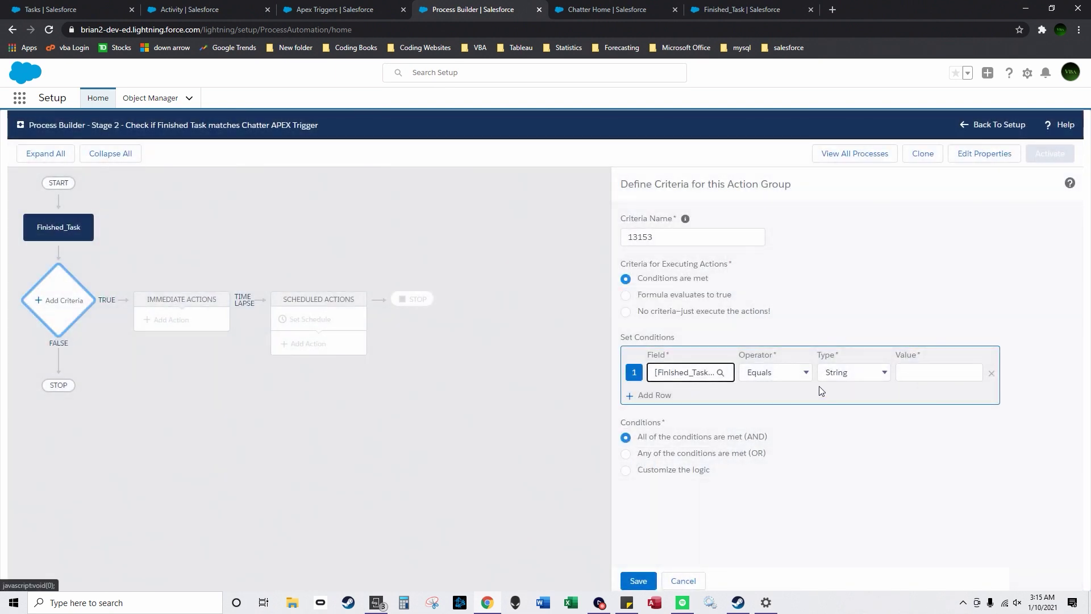
# Compare the condition with a field reference to Finished_Task's Subject field
pyautogui.click(853, 373)
pyautogui.click(842, 397)
pyautogui.click(920, 372)
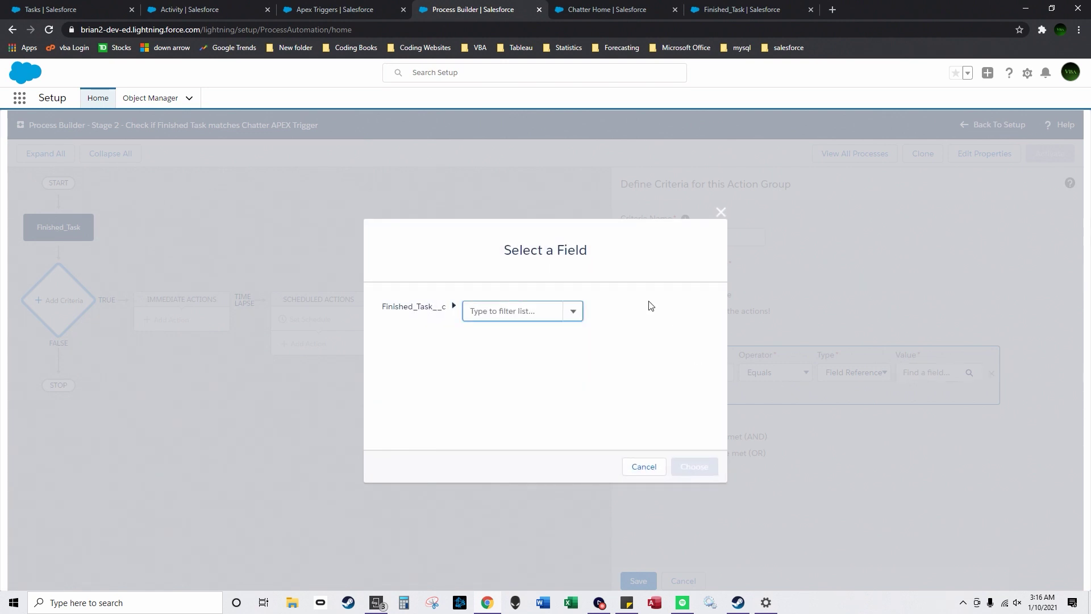
pyautogui.click(575, 311)
pyautogui.moveTo(575, 344); pyautogui.dragTo(573, 393)
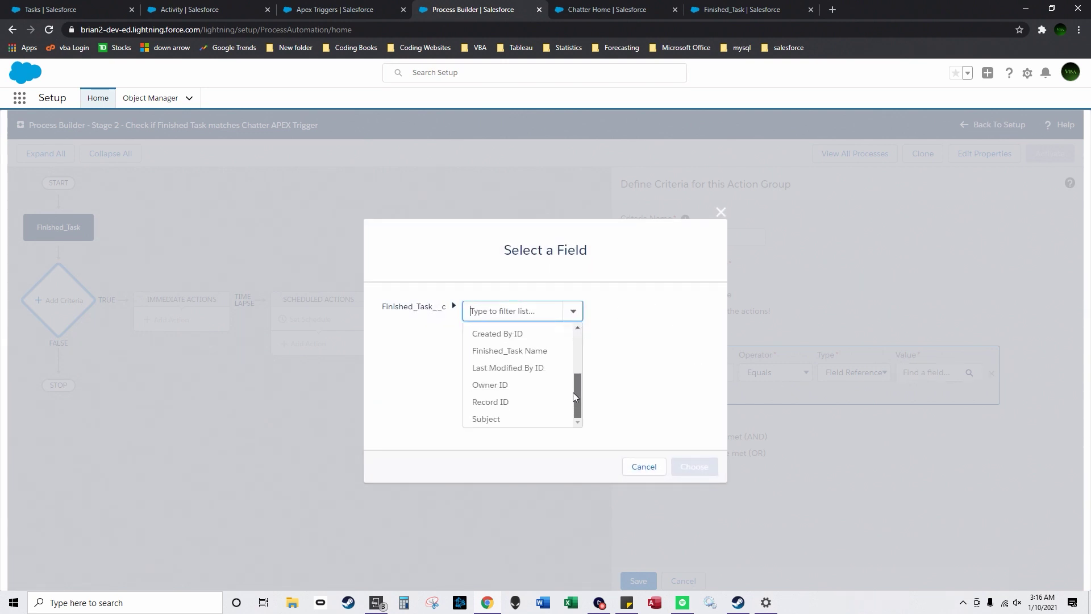
pyautogui.click(489, 418)
pyautogui.click(691, 466)
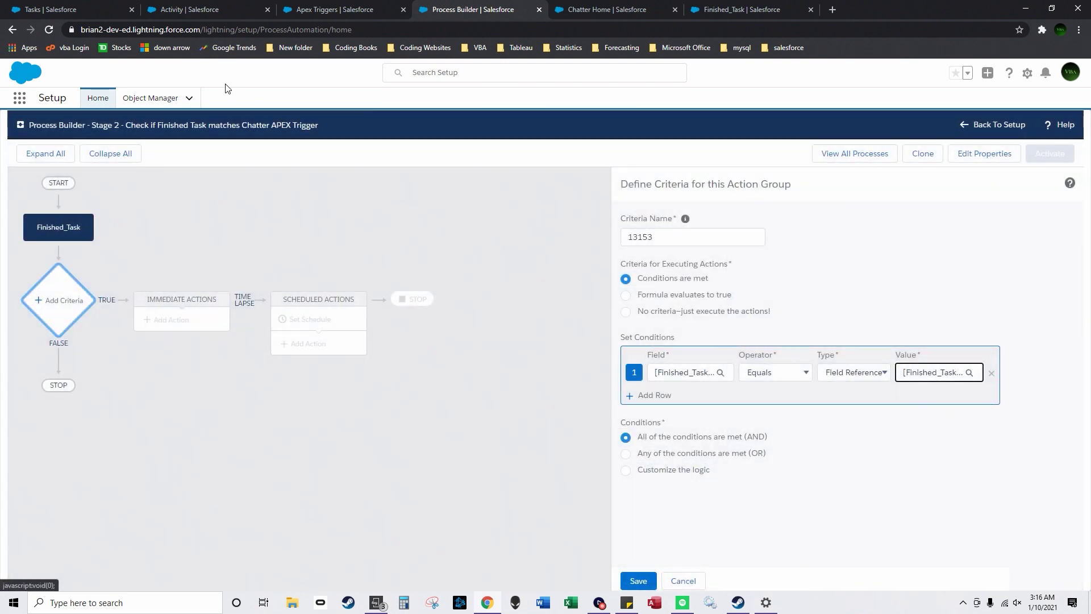
# Compare the data types of Finished_Task's Name and Subject fields in its field list
pyautogui.click(701, 14)
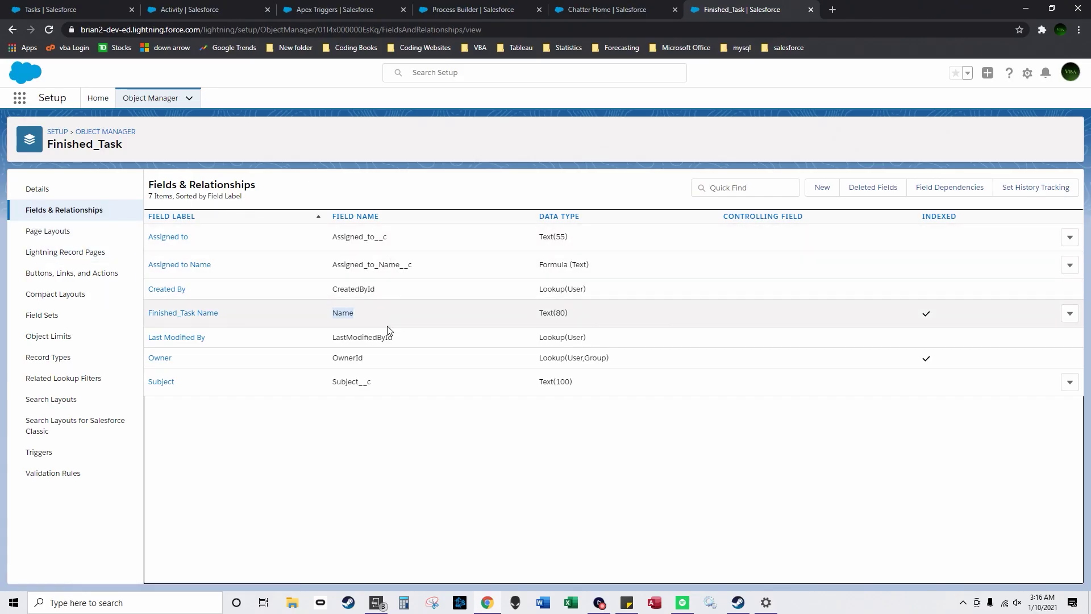
pyautogui.moveTo(571, 321); pyautogui.dragTo(539, 317)
pyautogui.moveTo(591, 382); pyautogui.dragTo(544, 383)
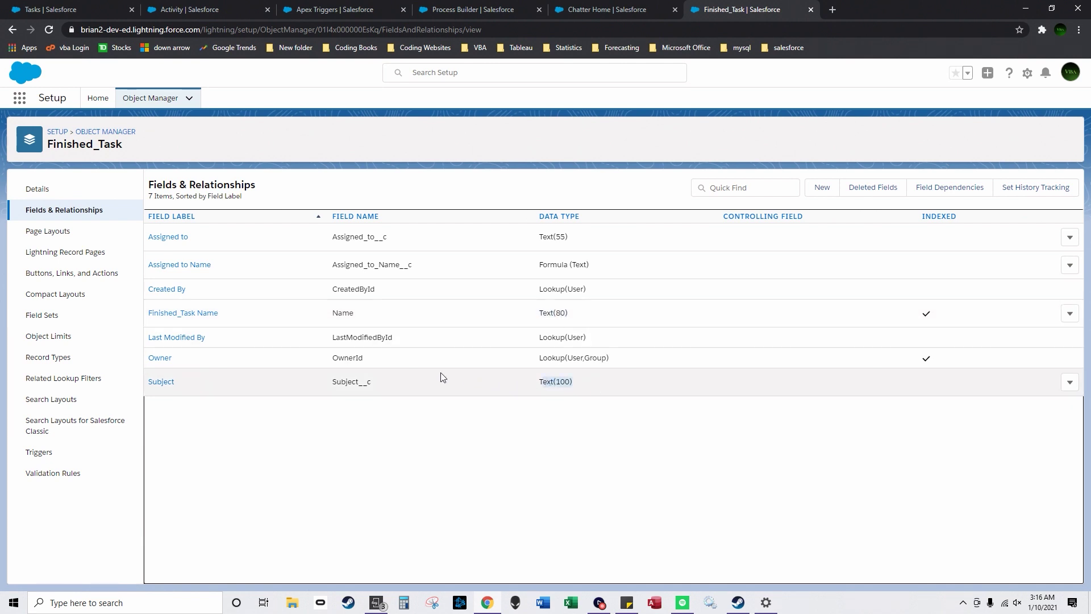
# Return to the Stage 2 process and save the 13153 criteria comparing Finished_Task's Name with its Subject
pyautogui.click(240, 8)
pyautogui.click(478, 9)
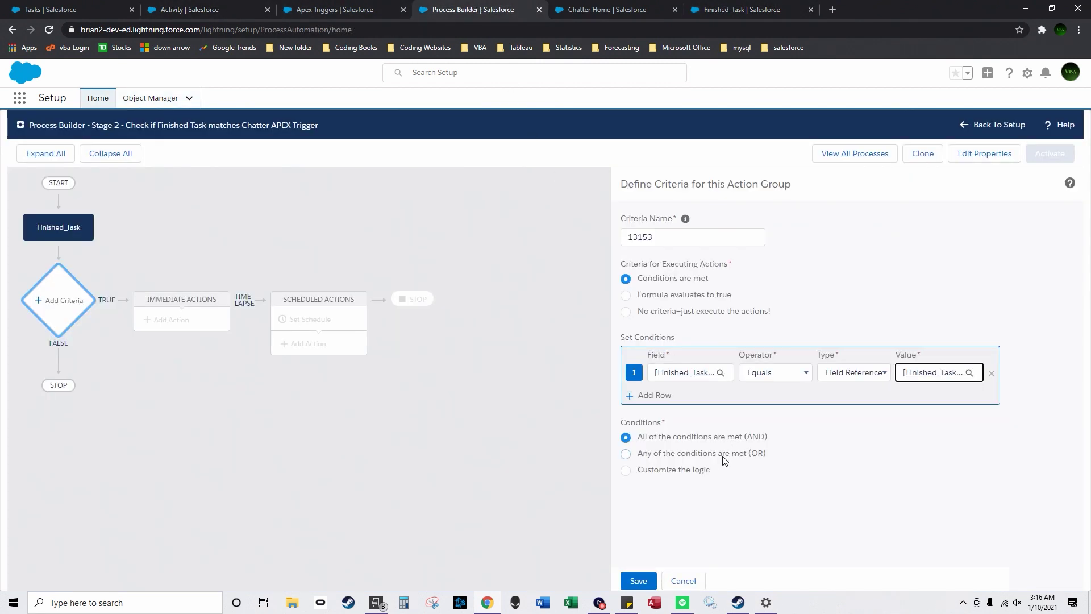
pyautogui.click(639, 581)
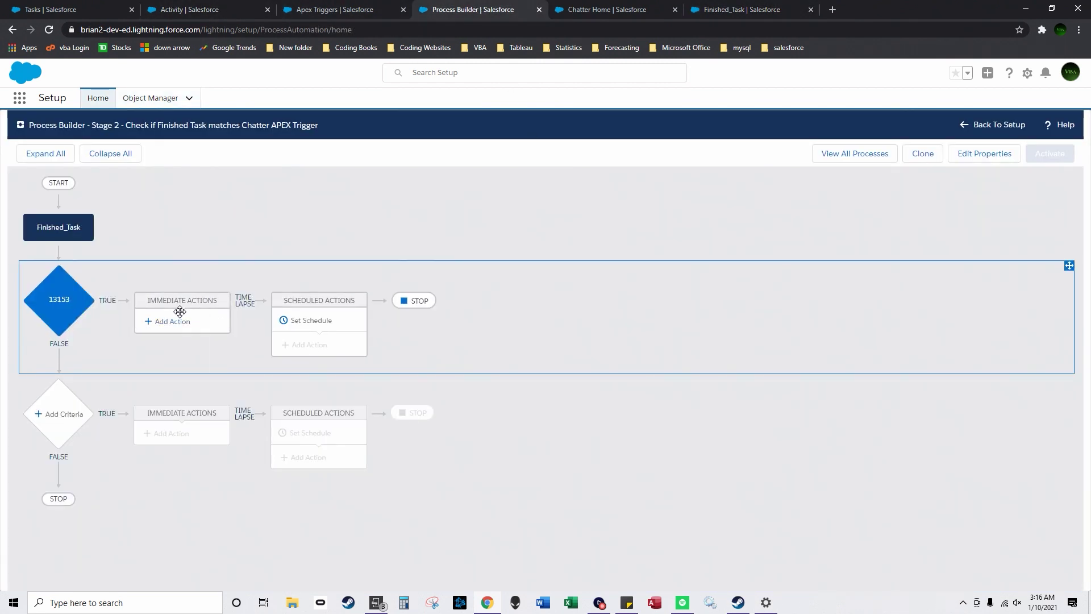
pyautogui.click(180, 329)
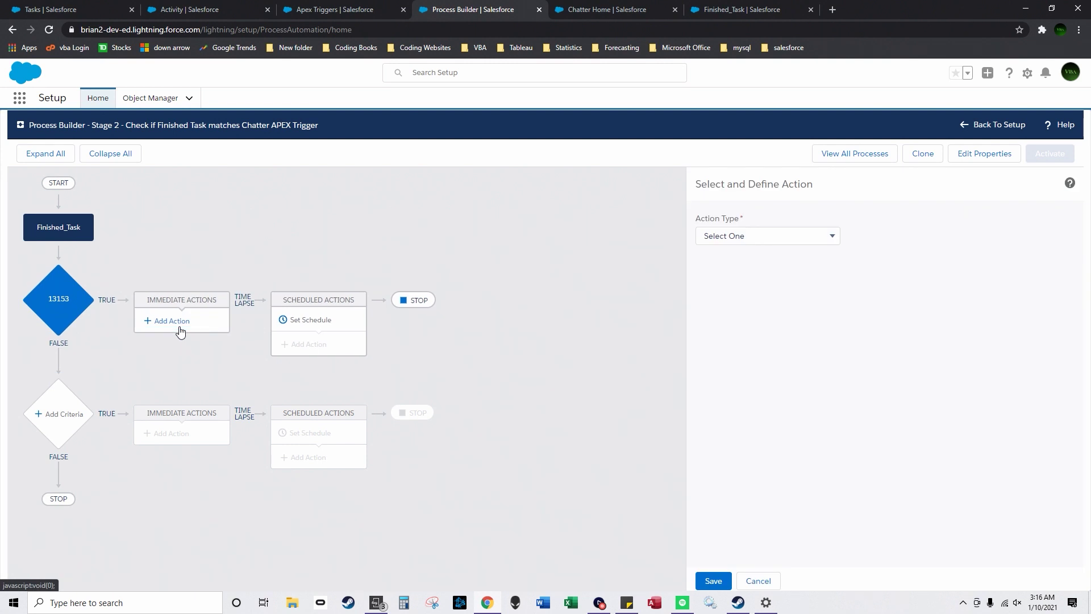
pyautogui.click(754, 236)
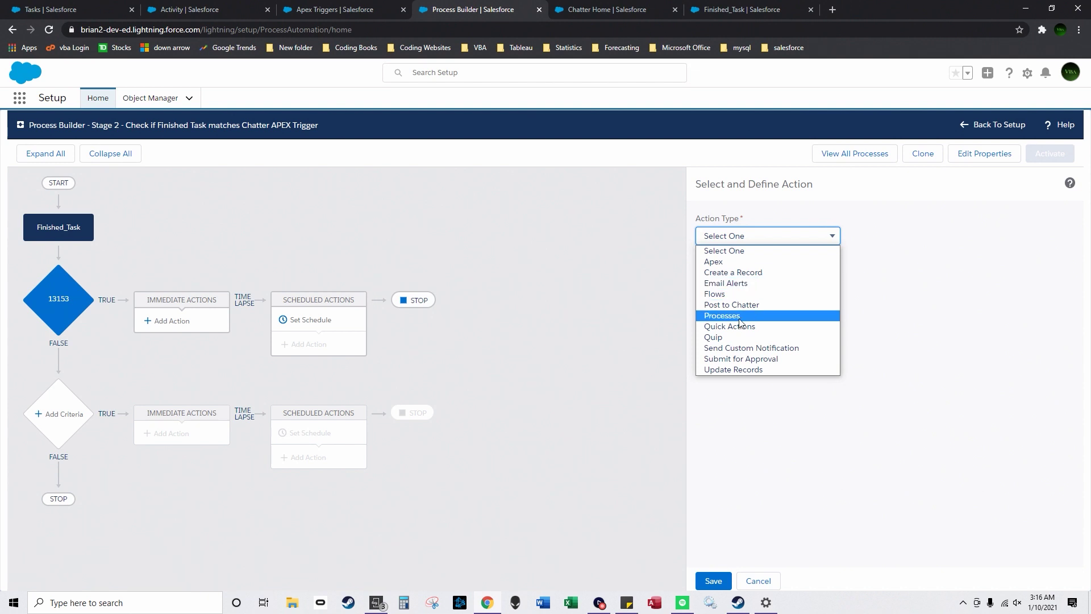
pyautogui.click(736, 352)
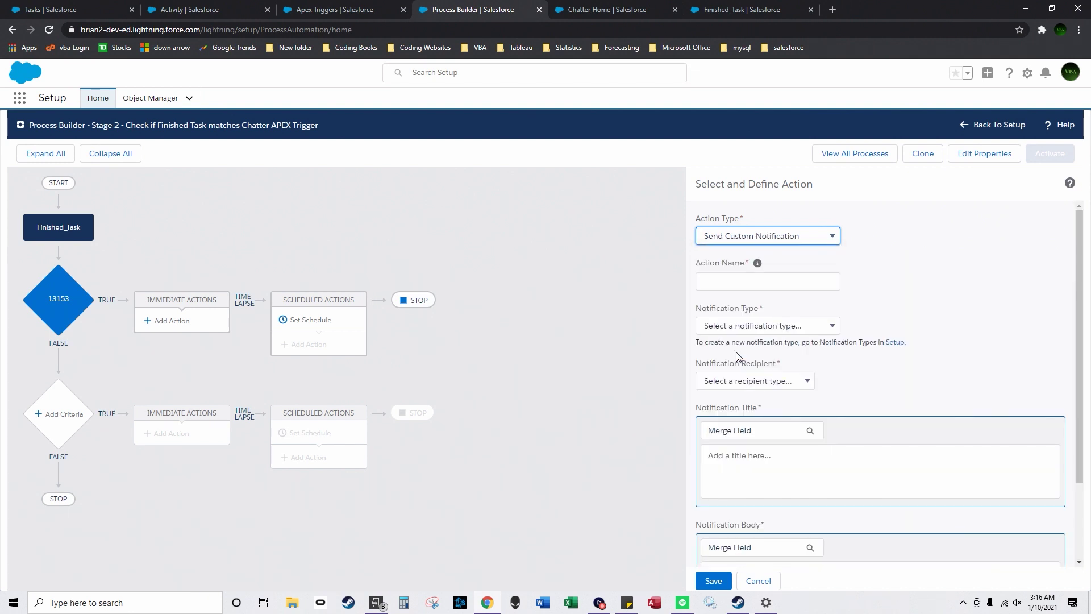
pyautogui.click(757, 283)
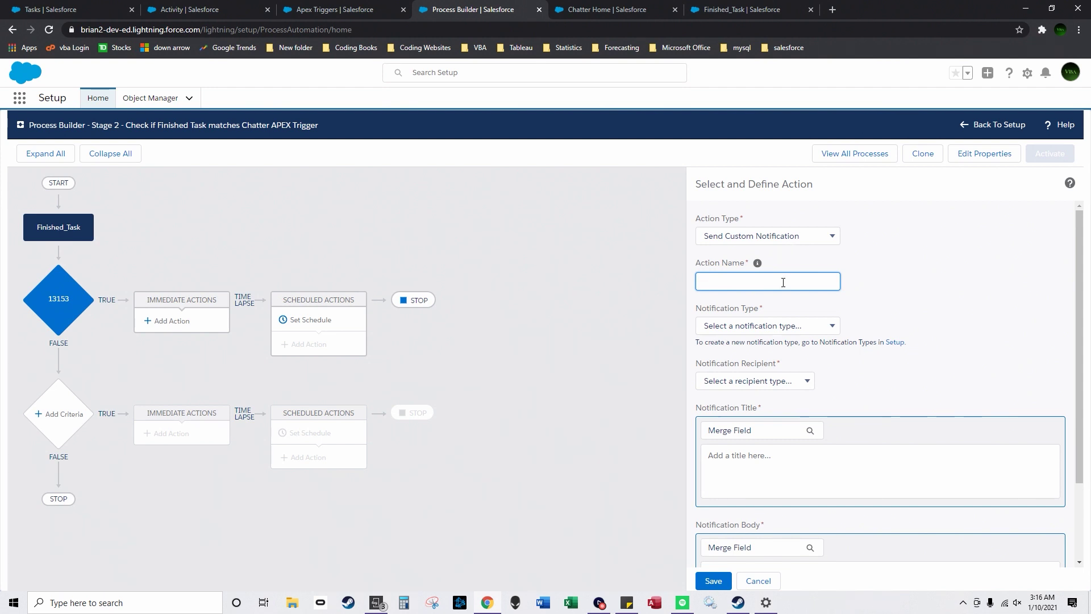
pyautogui.write('123123')
pyautogui.click(776, 328)
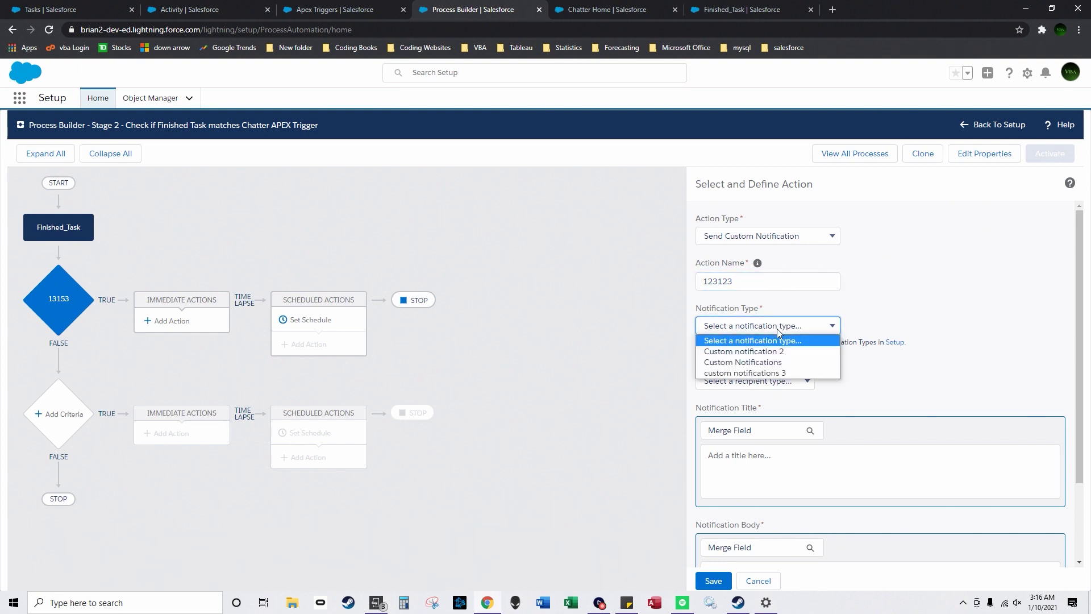
pyautogui.click(802, 366)
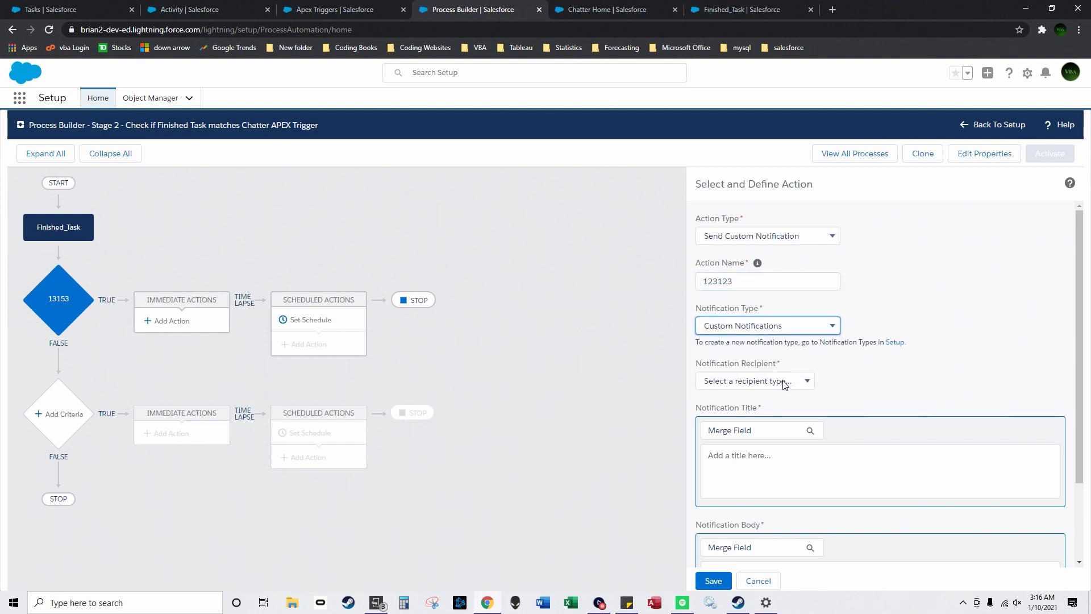
pyautogui.click(762, 382)
pyautogui.click(778, 405)
pyautogui.click(875, 381)
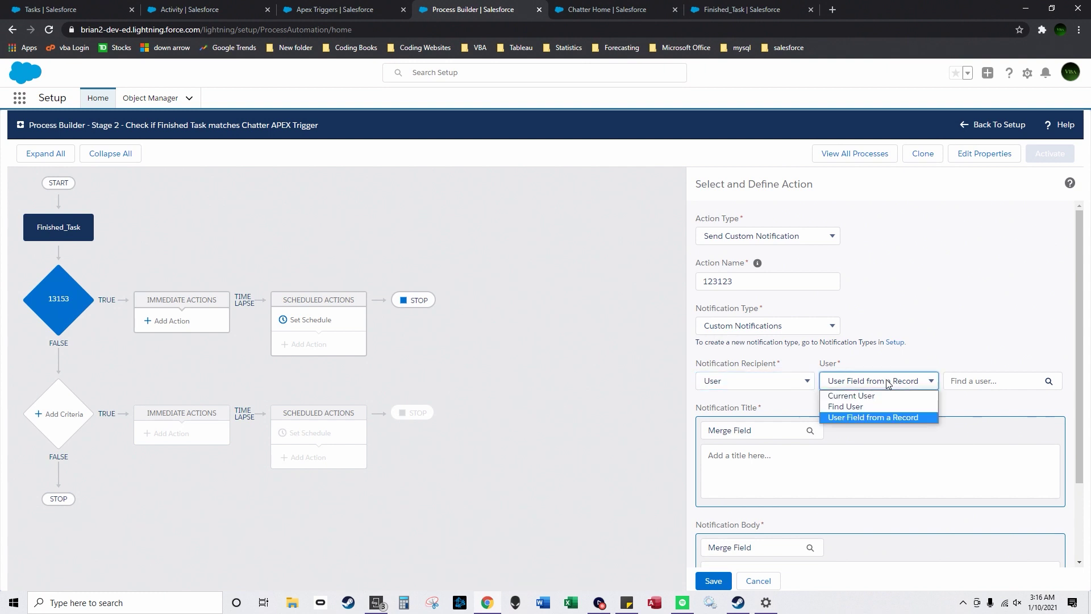
pyautogui.click(873, 417)
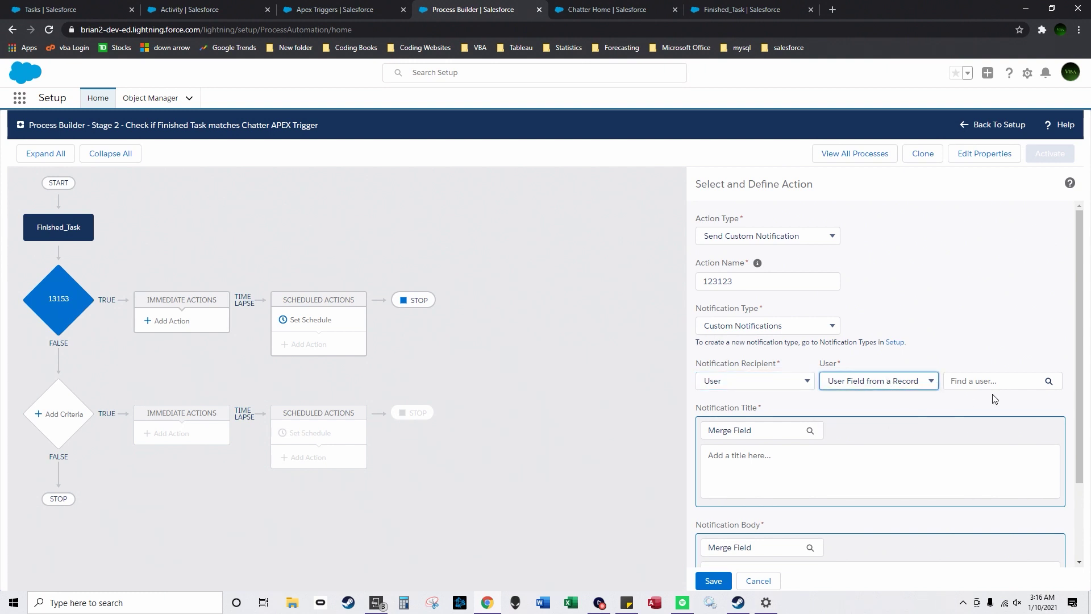
pyautogui.click(995, 382)
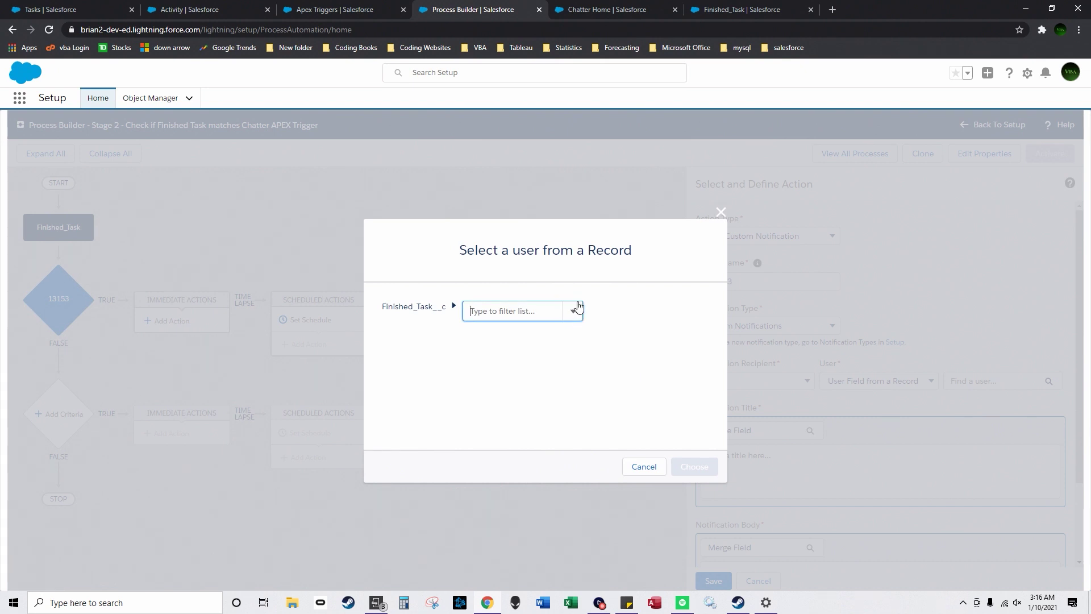
pyautogui.click(574, 309)
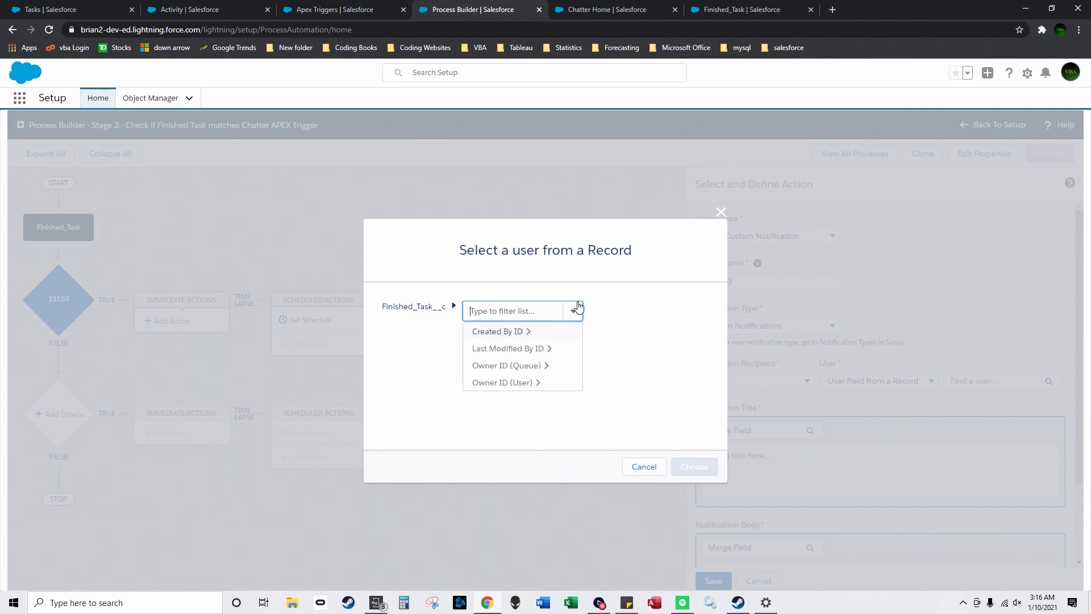
pyautogui.click(552, 339)
pyautogui.click(646, 315)
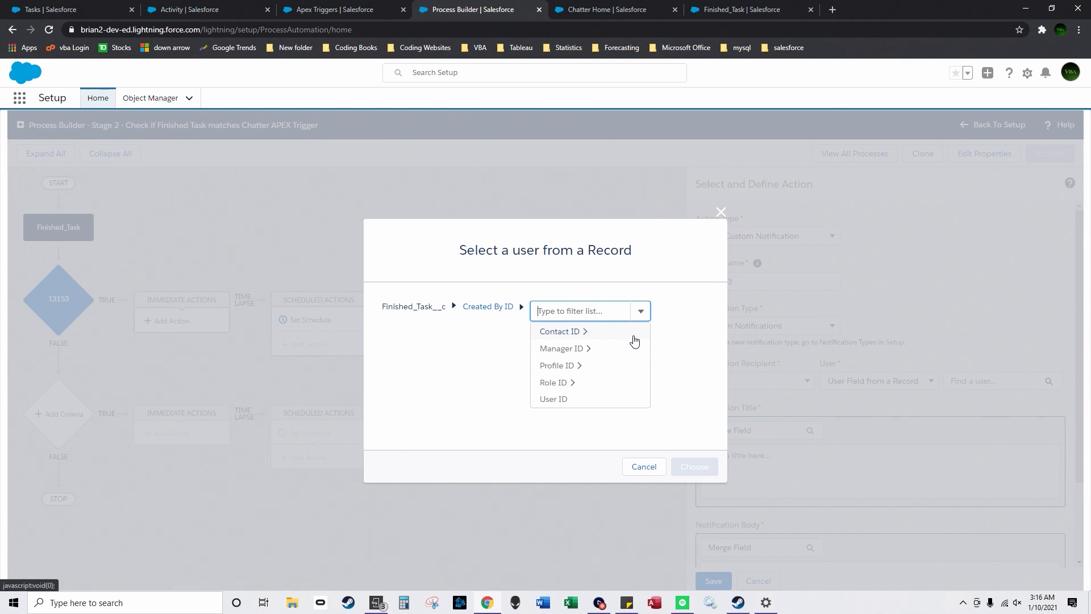
pyautogui.click(595, 399)
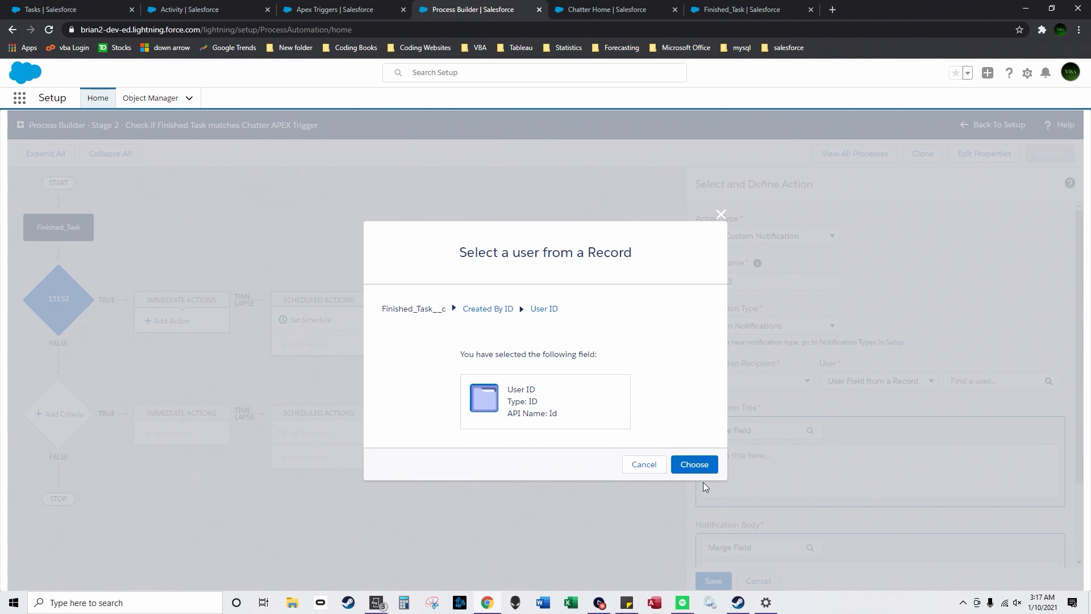
pyautogui.click(702, 466)
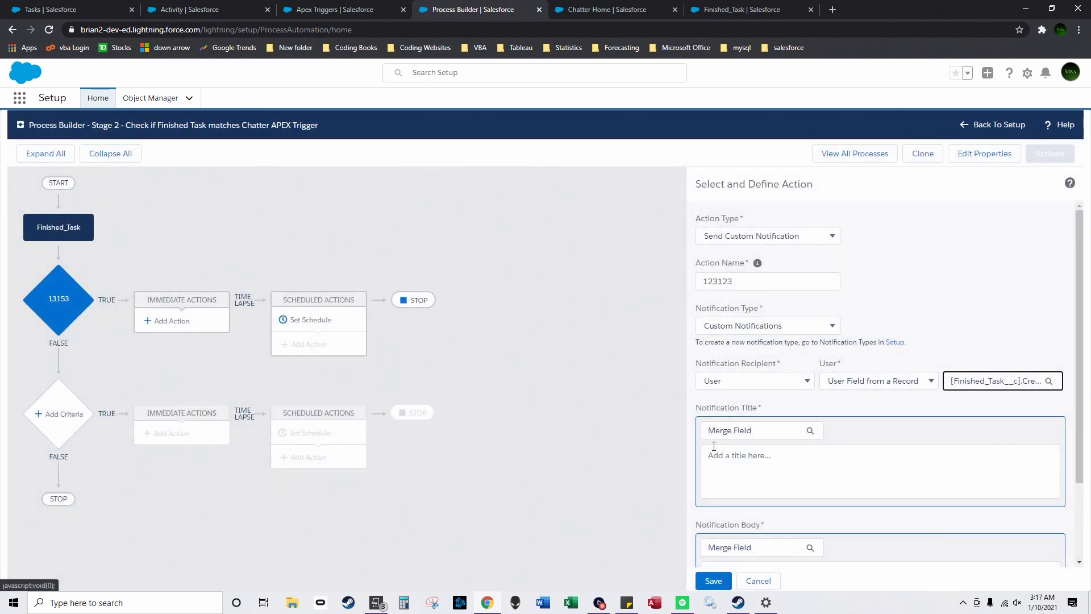
# Review the 13153 condition's field references and compare the Finished_Task Name and Subject values in the Finished_Tasks records
pyautogui.click(58, 299)
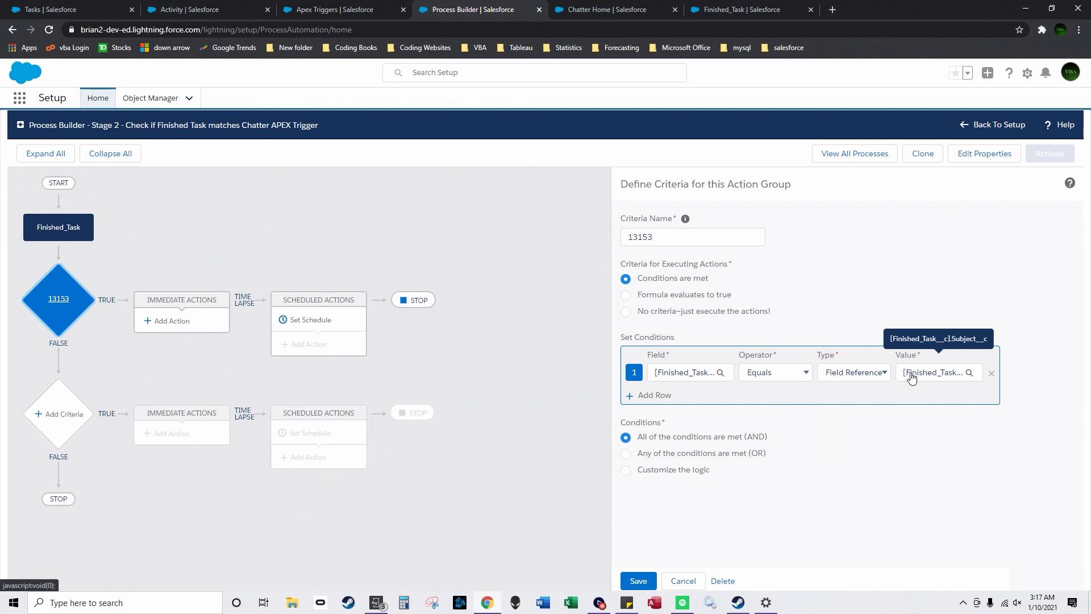
pyautogui.click(705, 10)
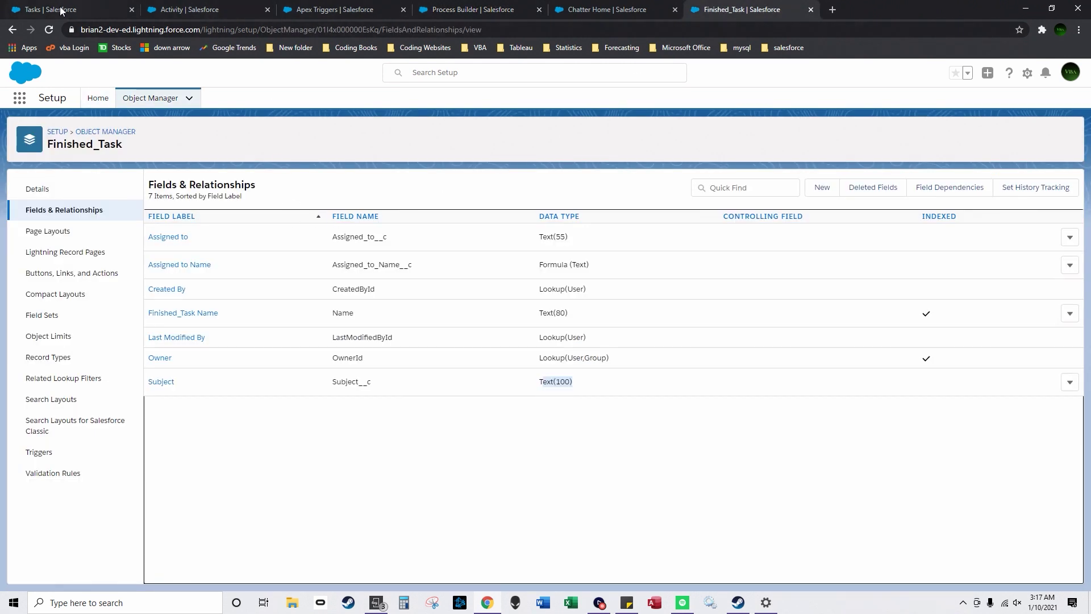
pyautogui.click(97, 8)
pyautogui.click(462, 98)
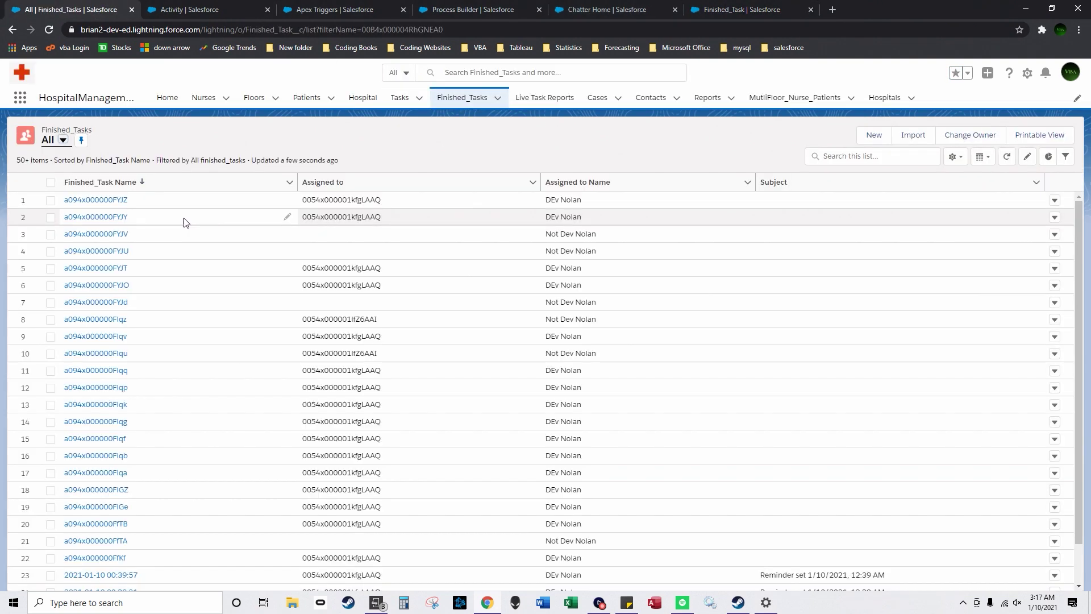
pyautogui.scroll(-9, 146, 409)
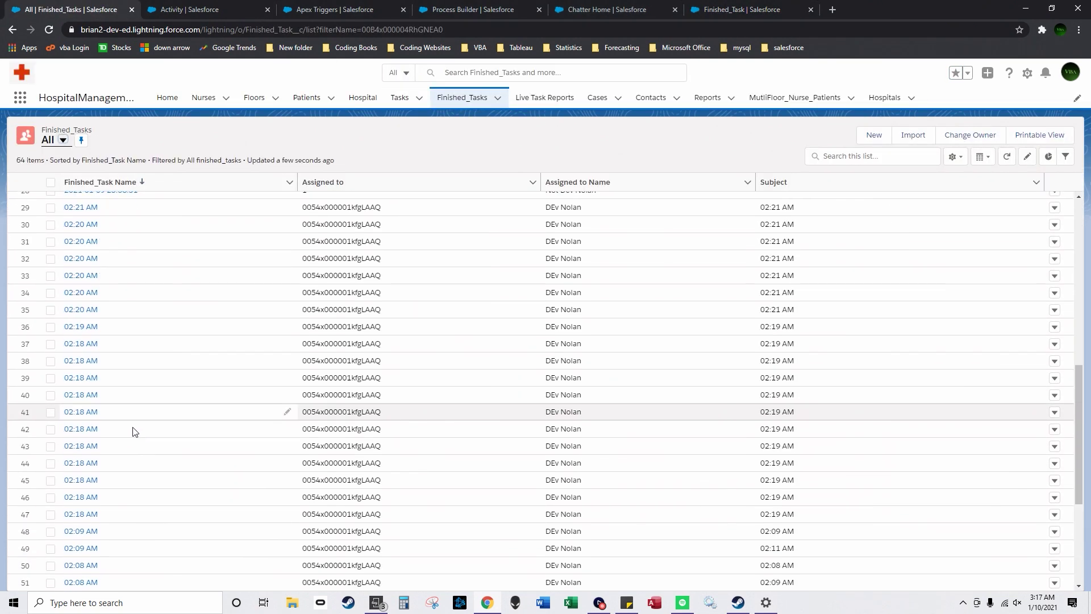
pyautogui.scroll(-2, 135, 432)
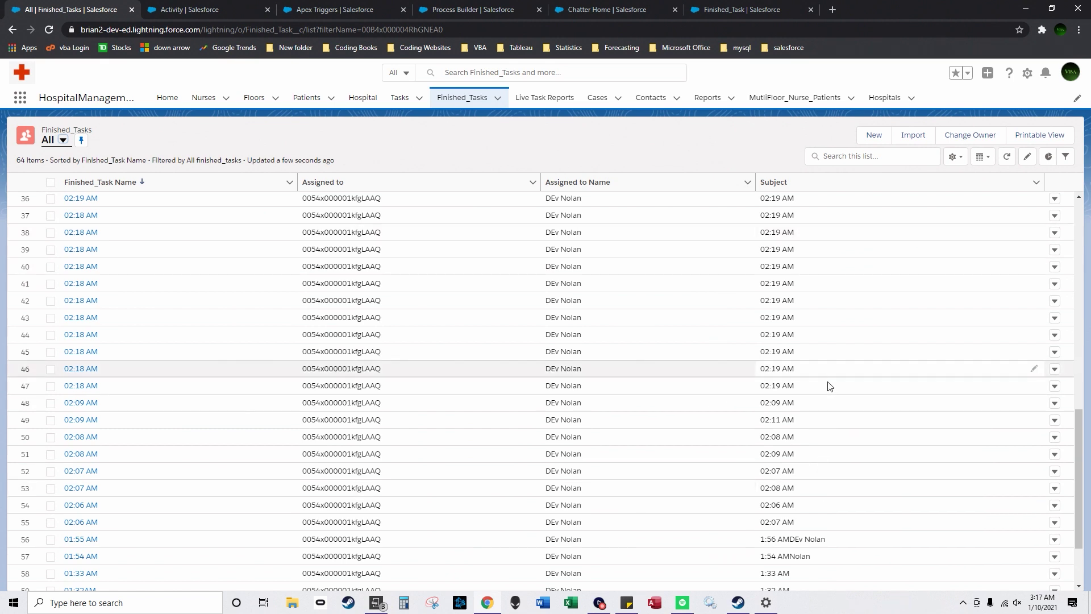
# Add a Send Custom Notification immediate action named 15631 to the 13153 criteria, using the Custom Notifications notification type
pyautogui.click(473, 9)
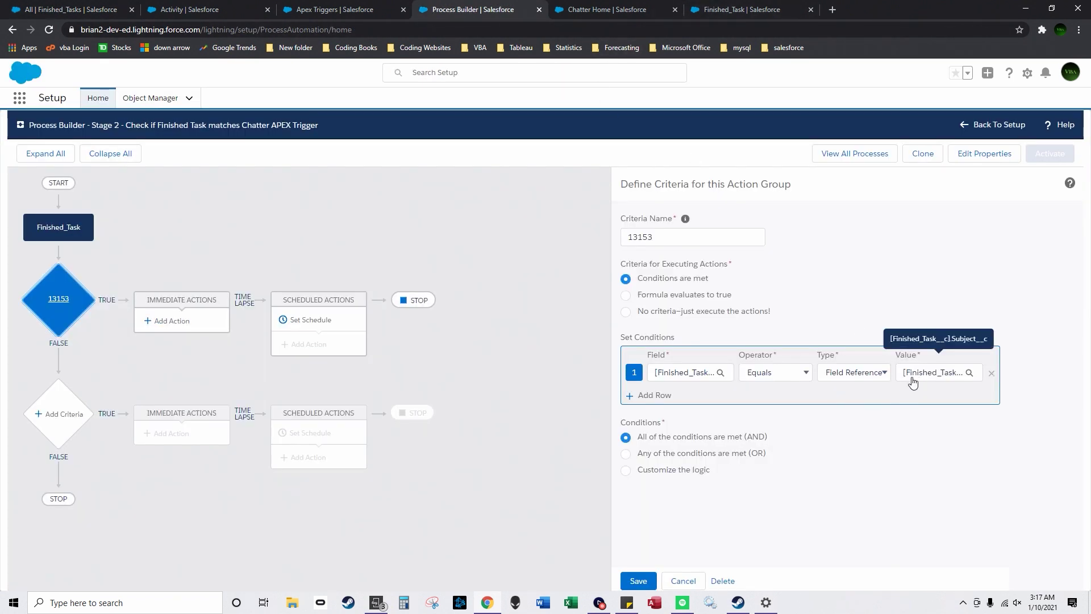
pyautogui.click(225, 320)
pyautogui.click(746, 236)
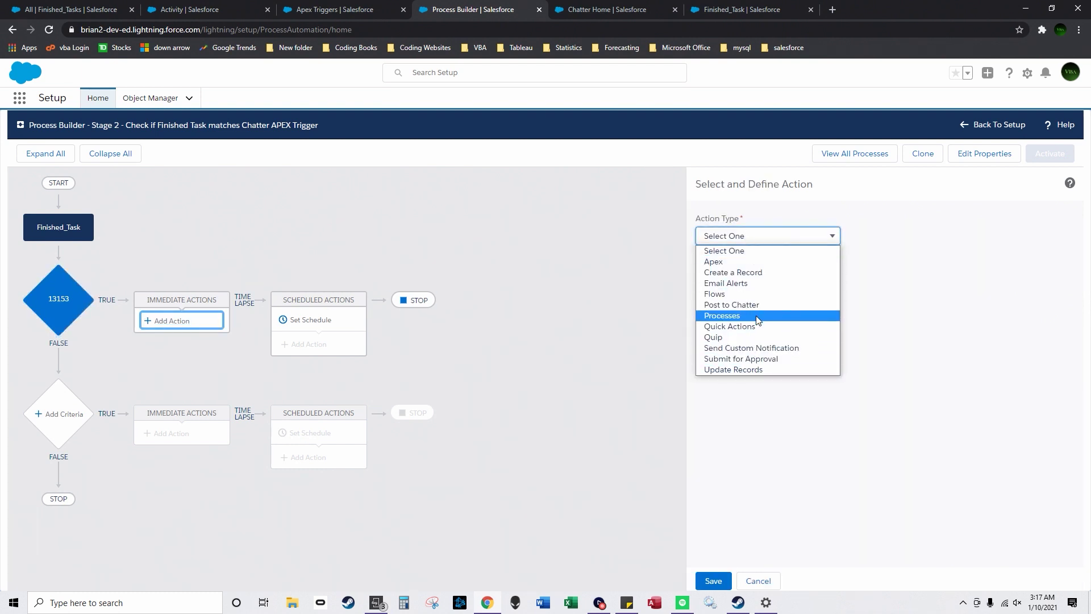
pyautogui.click(752, 347)
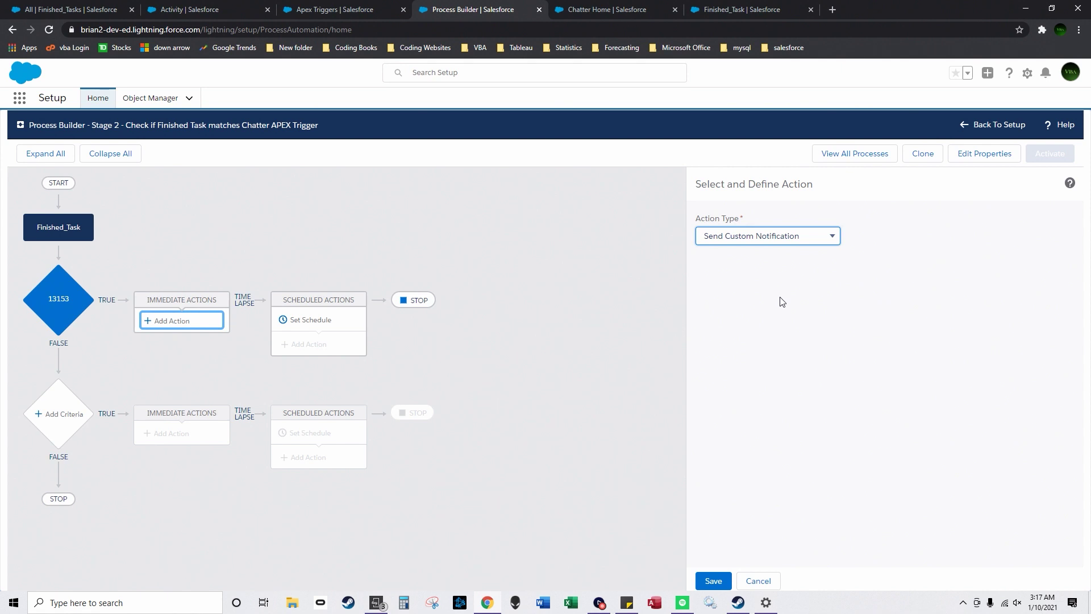
pyautogui.click(781, 280)
pyautogui.write('15631')
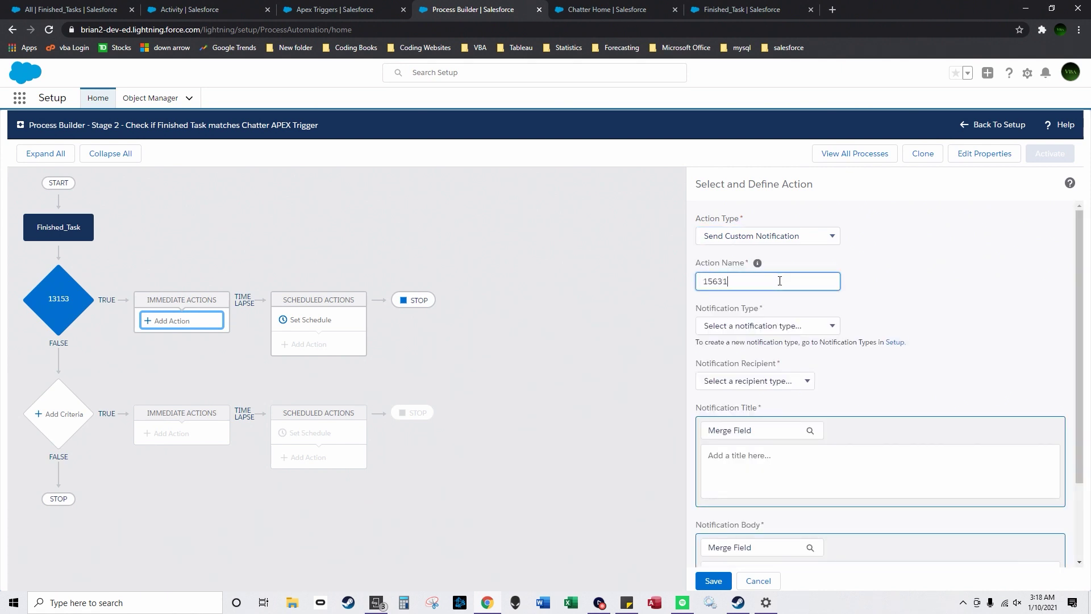
pyautogui.click(782, 329)
pyautogui.click(775, 363)
# Set the notification recipient to a user field from the record, choosing the User ID under Finished_Task's Created By ID
pyautogui.click(775, 386)
pyautogui.click(765, 407)
pyautogui.click(880, 380)
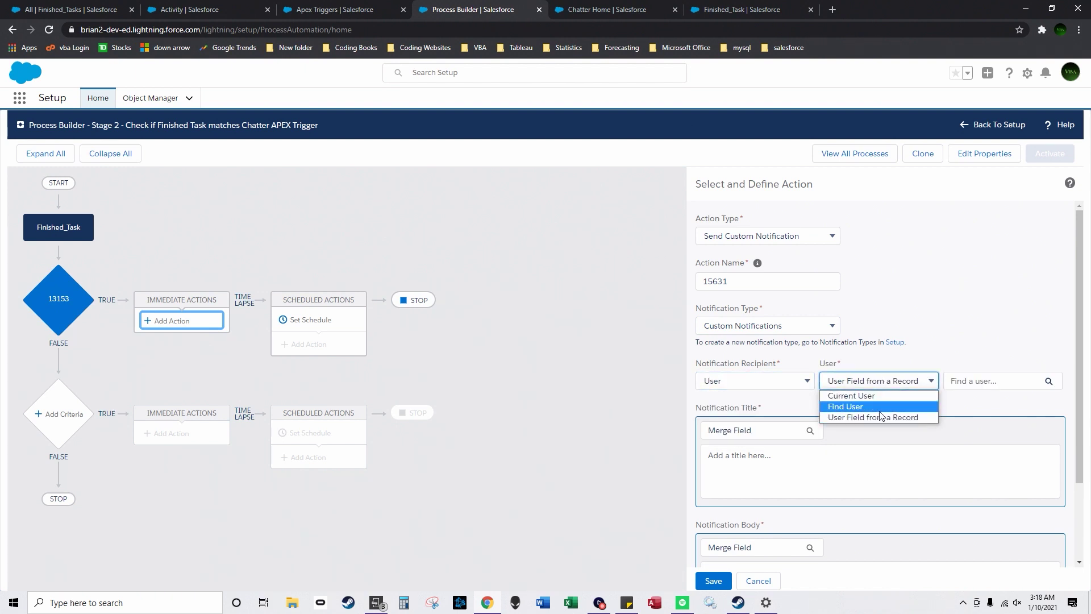
pyautogui.click(880, 418)
pyautogui.click(973, 384)
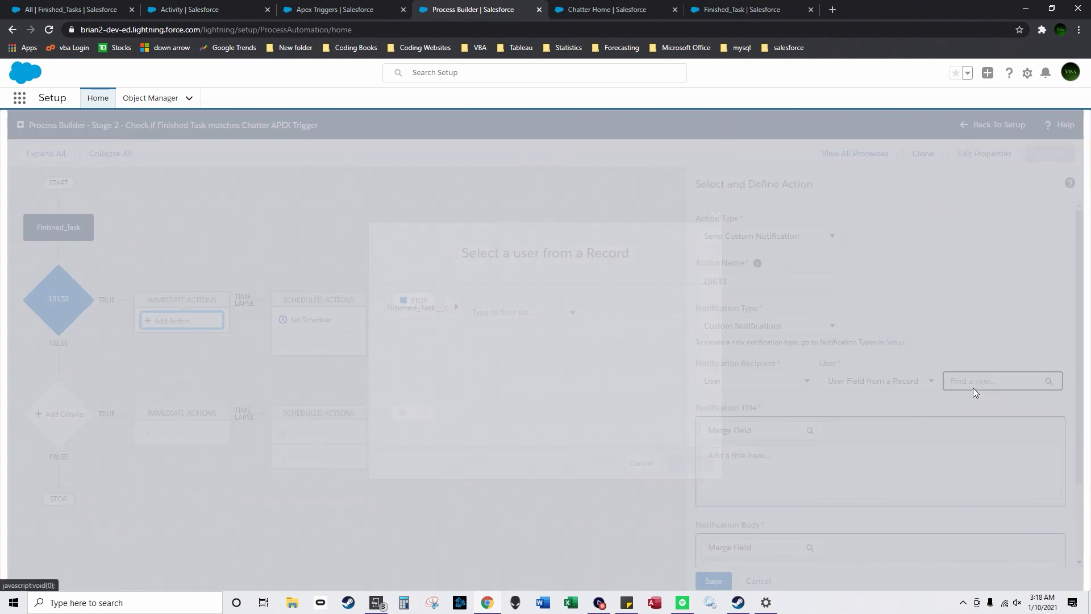
pyautogui.click(556, 330)
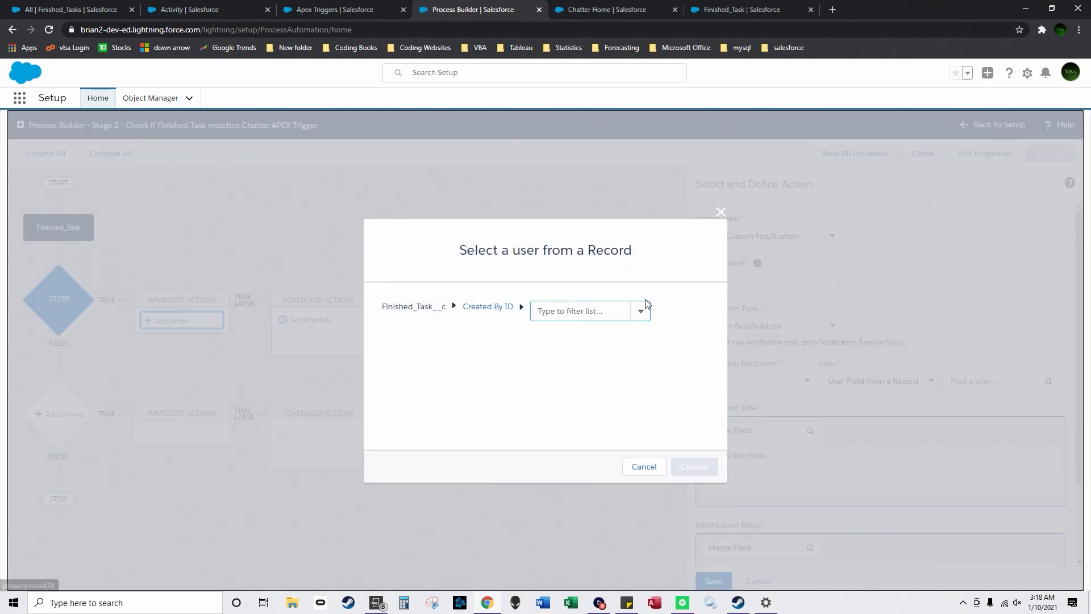
pyautogui.click(592, 400)
pyautogui.click(694, 467)
# Insert Finished_Task's Subject as a merge field in the notification title
pyautogui.click(761, 435)
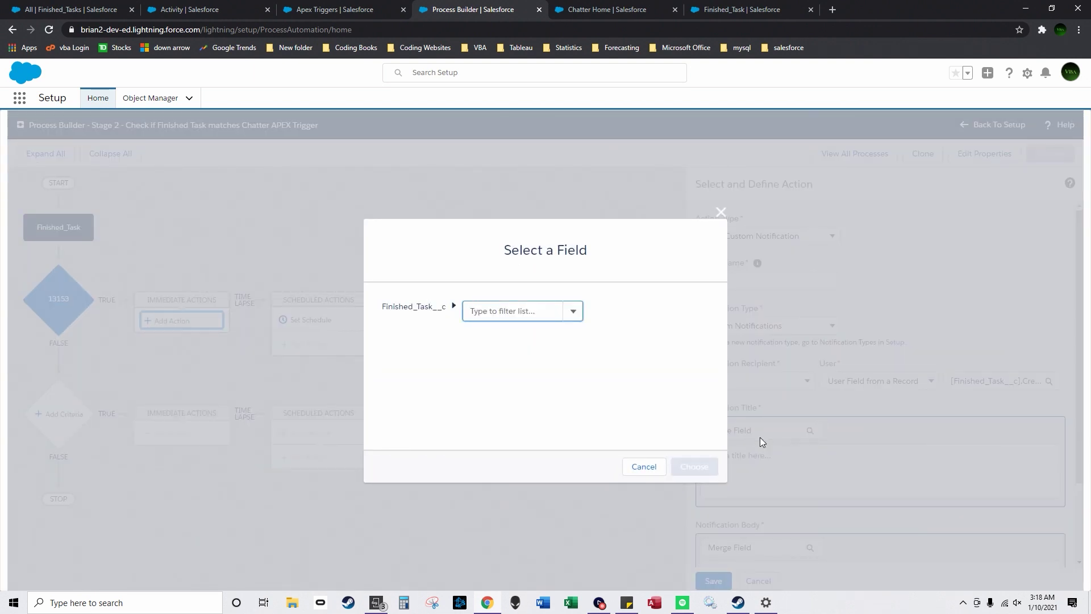
pyautogui.click(572, 313)
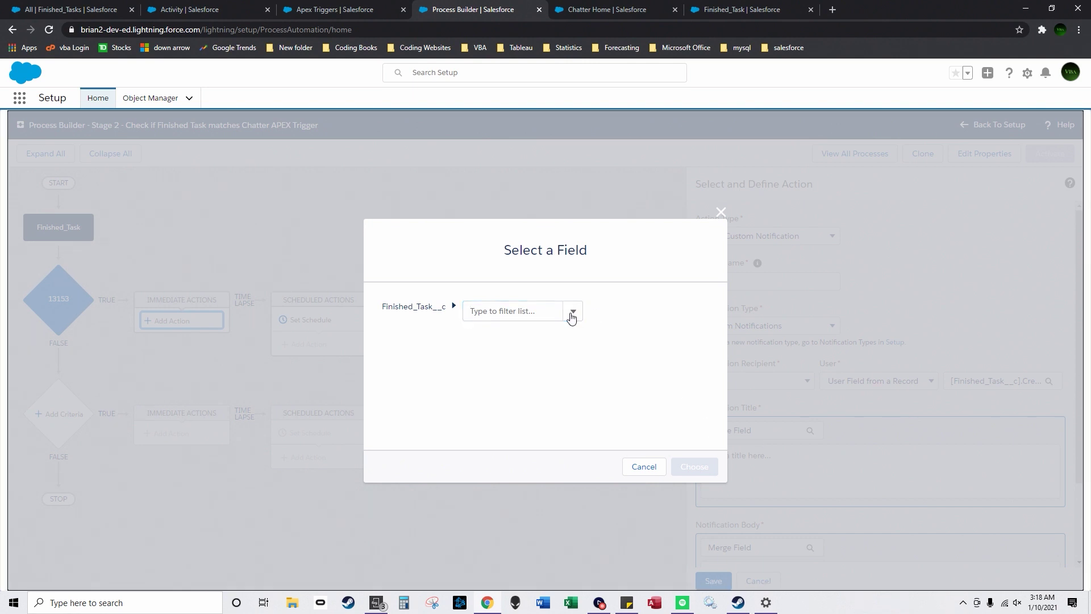
pyautogui.scroll(-4, 577, 369)
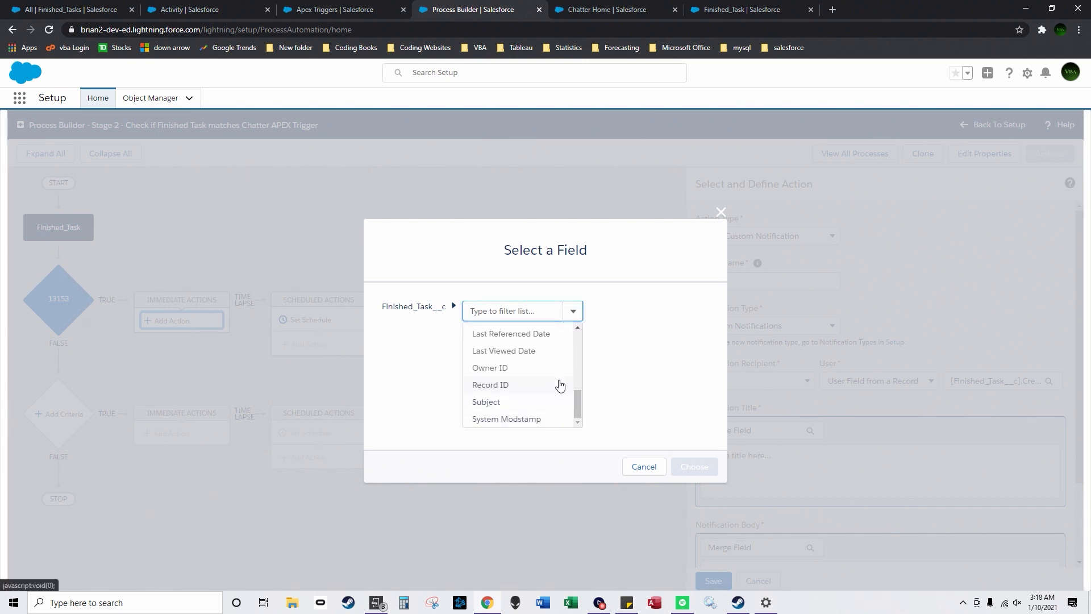
pyautogui.scroll(2, 554, 386)
pyautogui.scroll(4, 545, 384)
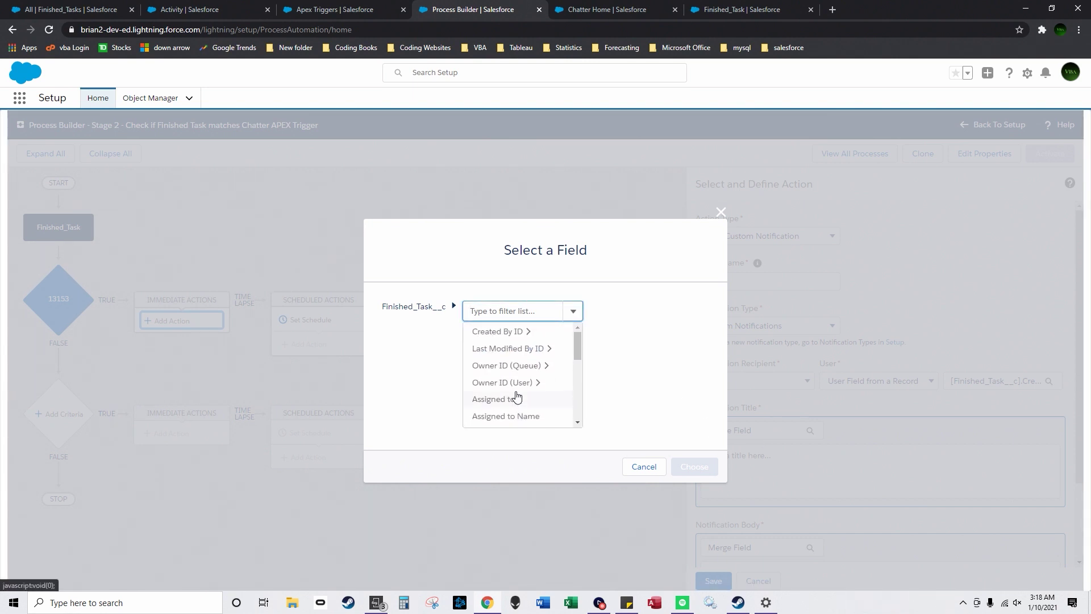
pyautogui.scroll(-4, 520, 389)
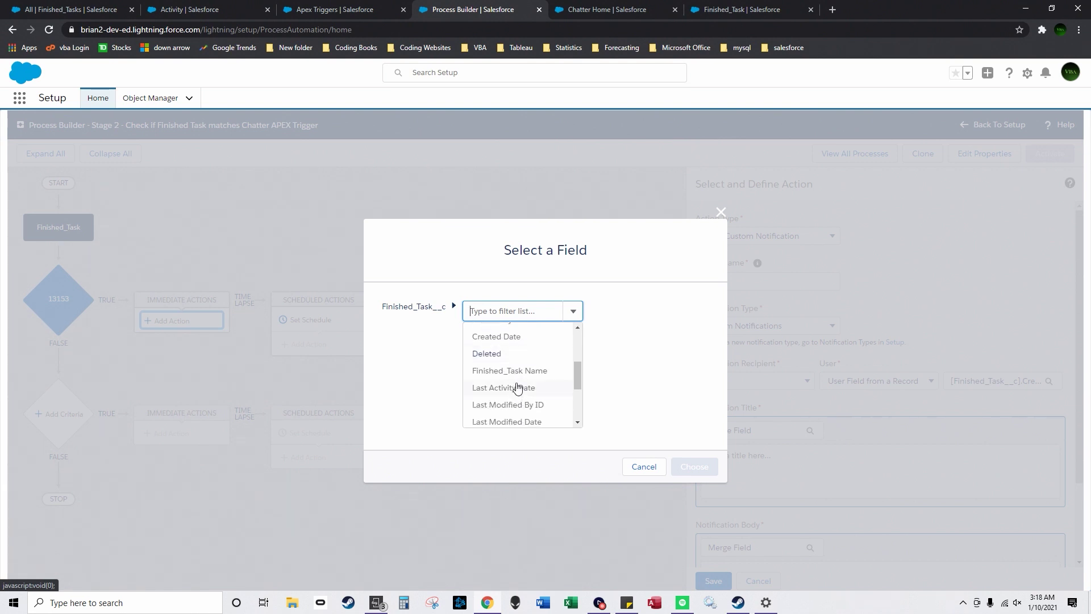
pyautogui.scroll(-3, 534, 375)
pyautogui.click(517, 402)
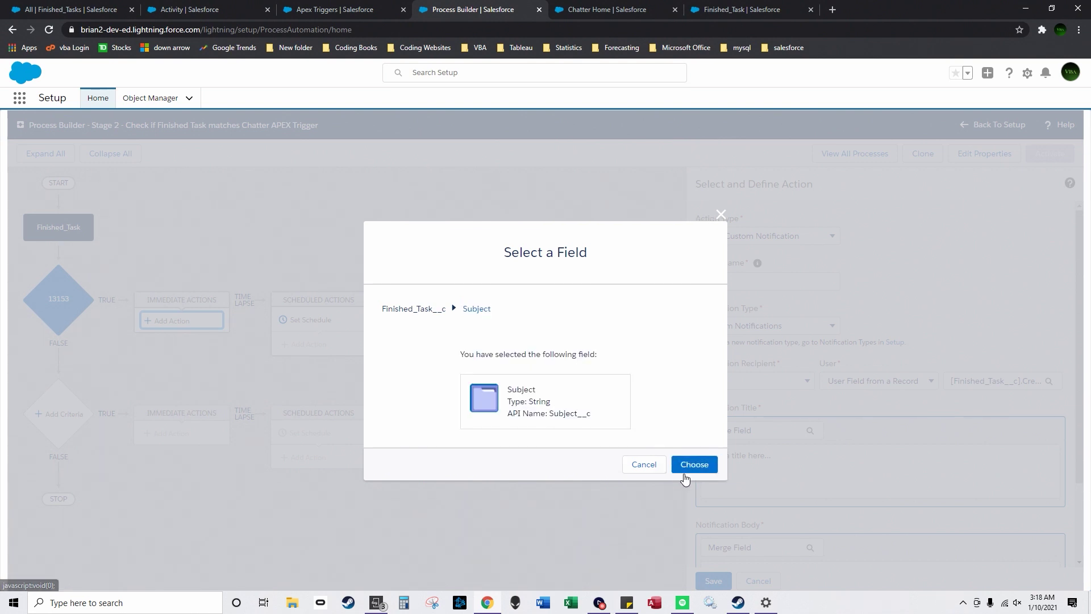
pyautogui.click(689, 472)
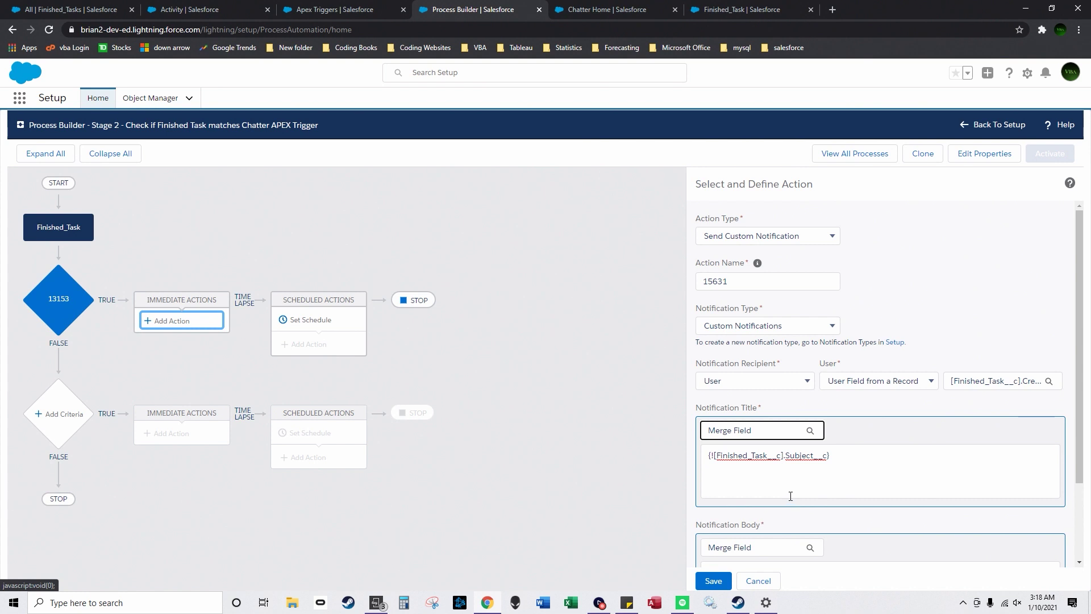
pyautogui.scroll(-3, 790, 496)
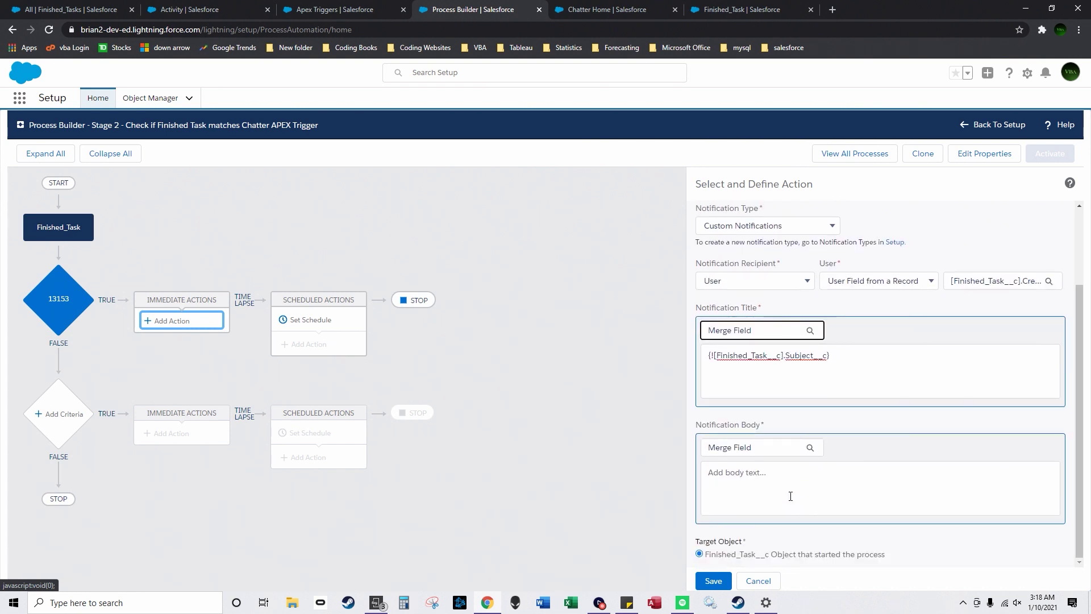
# Append "reminder" to the notification title, reuse the full title text as the notification body, and save the action
pyautogui.write('reminder')
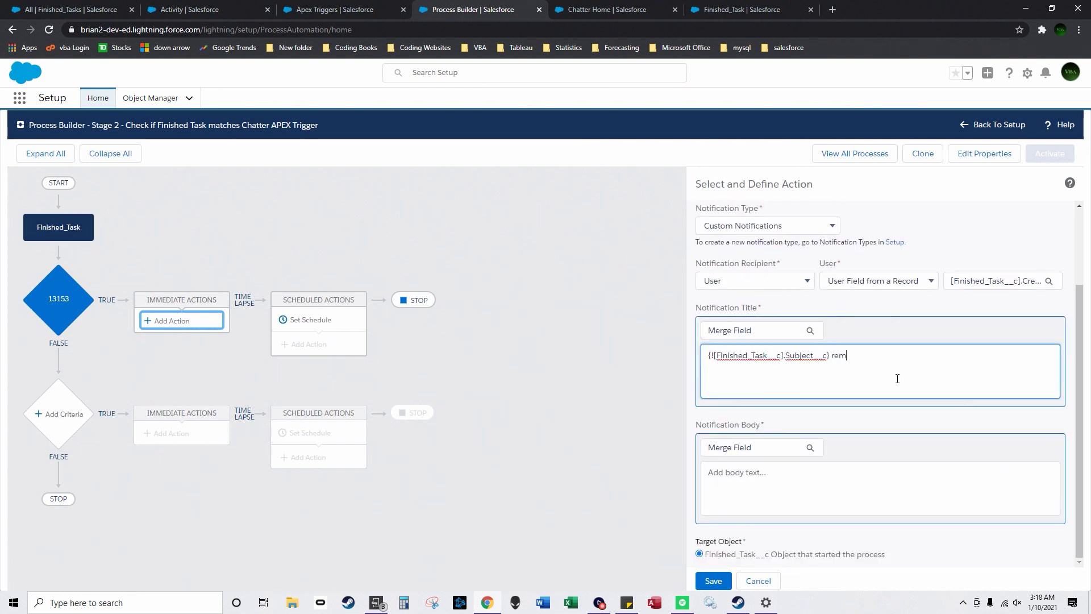
pyautogui.click(776, 487)
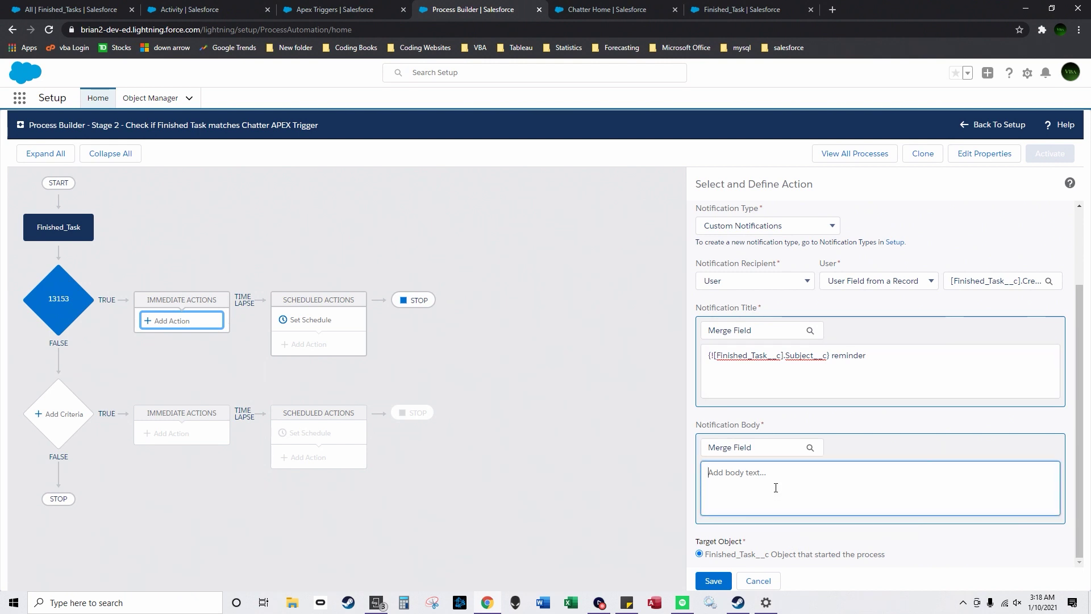
pyautogui.click(879, 364)
pyautogui.moveTo(879, 364); pyautogui.dragTo(665, 353)
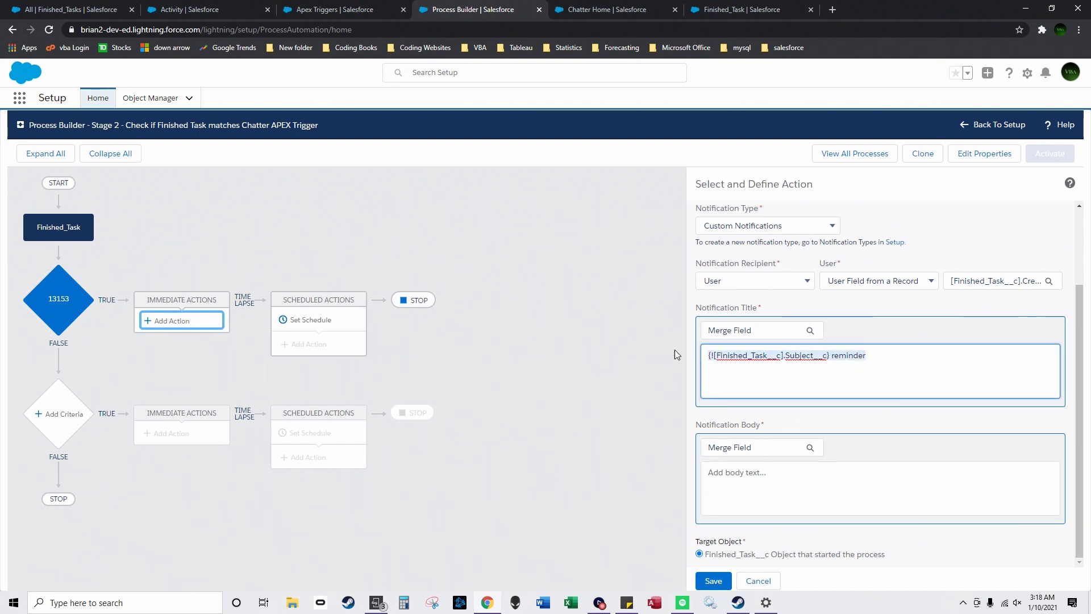
pyautogui.hotkey('ctrl', 'c')
pyautogui.click(811, 499)
pyautogui.hotkey('ctrl', 'v')
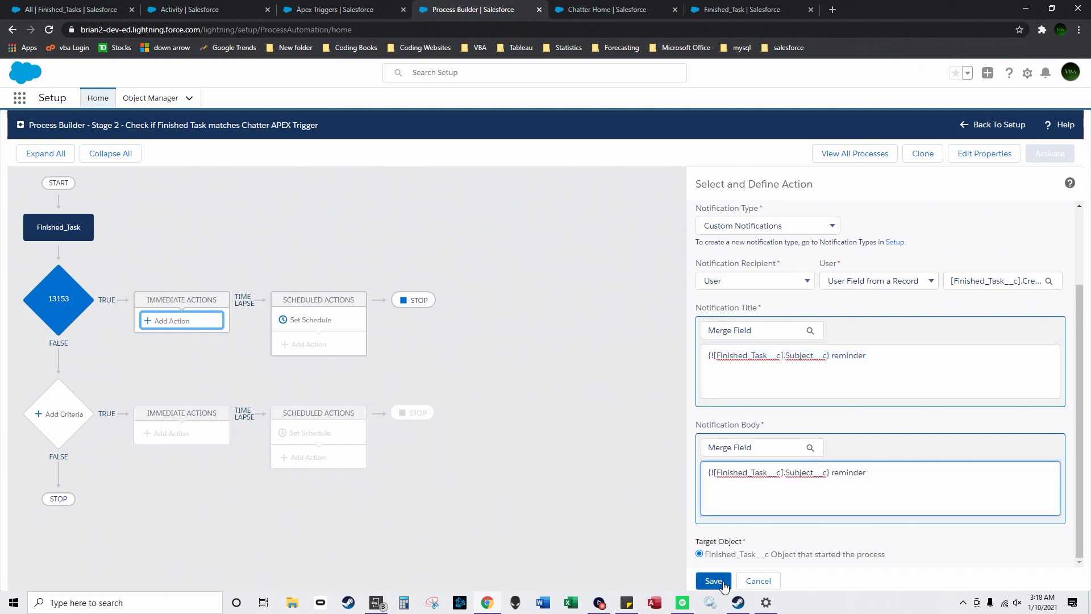
pyautogui.click(723, 582)
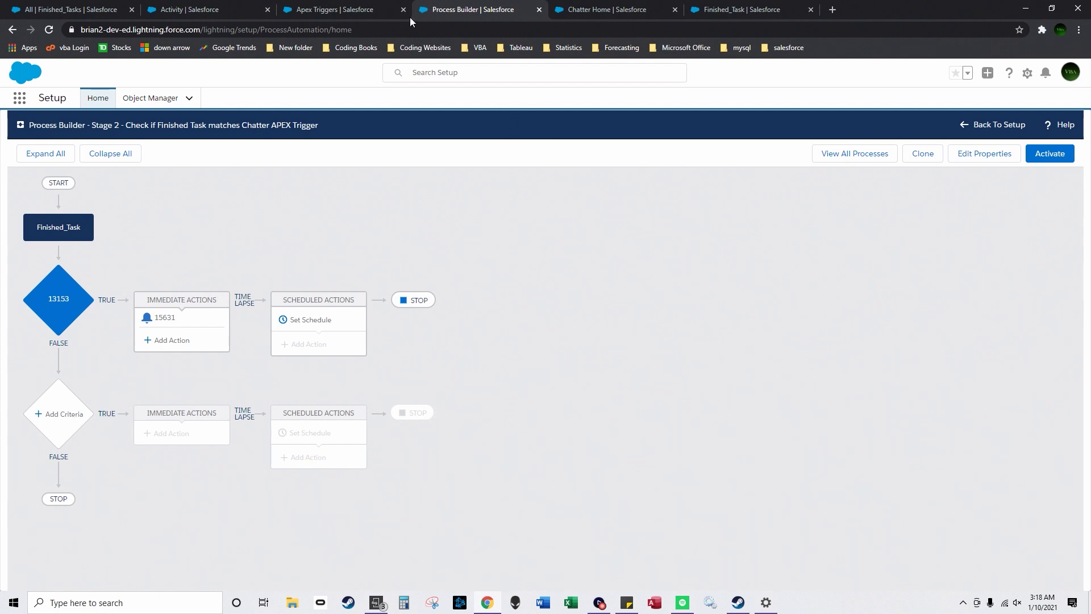
# Review the line in the Feedtask2 trigger that assigns the feed item's body to the Finished_Task subject
pyautogui.click(344, 10)
pyautogui.click(347, 367)
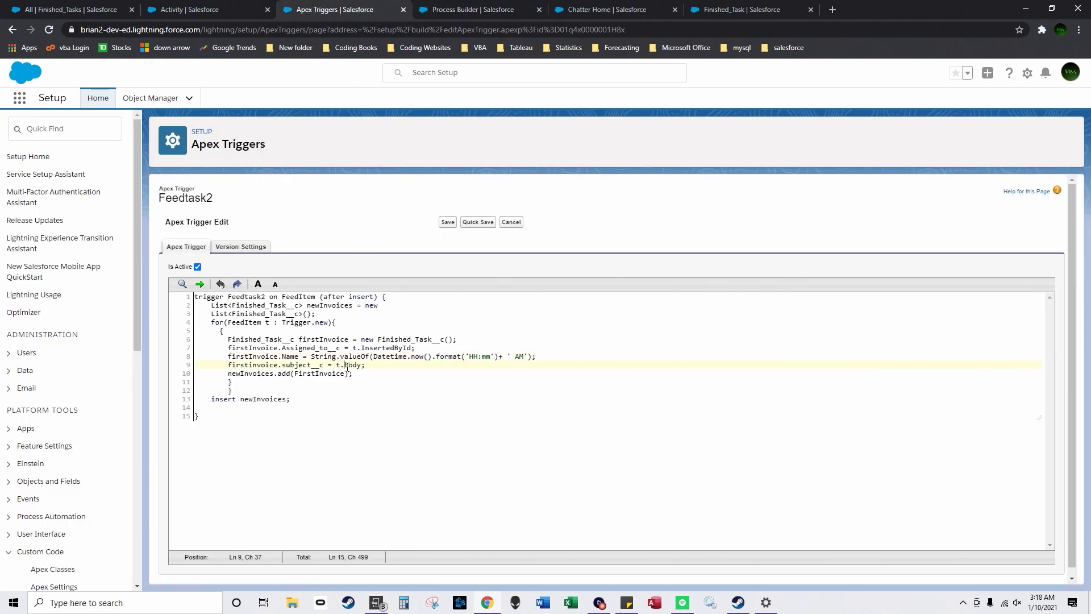
pyautogui.moveTo(358, 367); pyautogui.dragTo(339, 367)
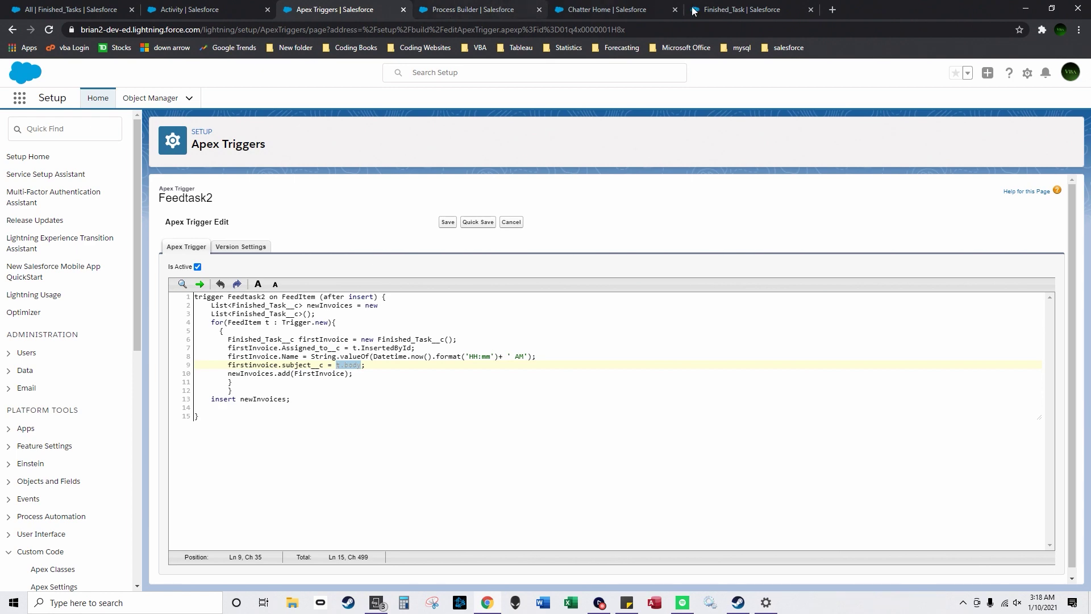
# Start a new task with 02:05 AM in the ReminderTimeFormat field and discard it without saving
pyautogui.click(74, 10)
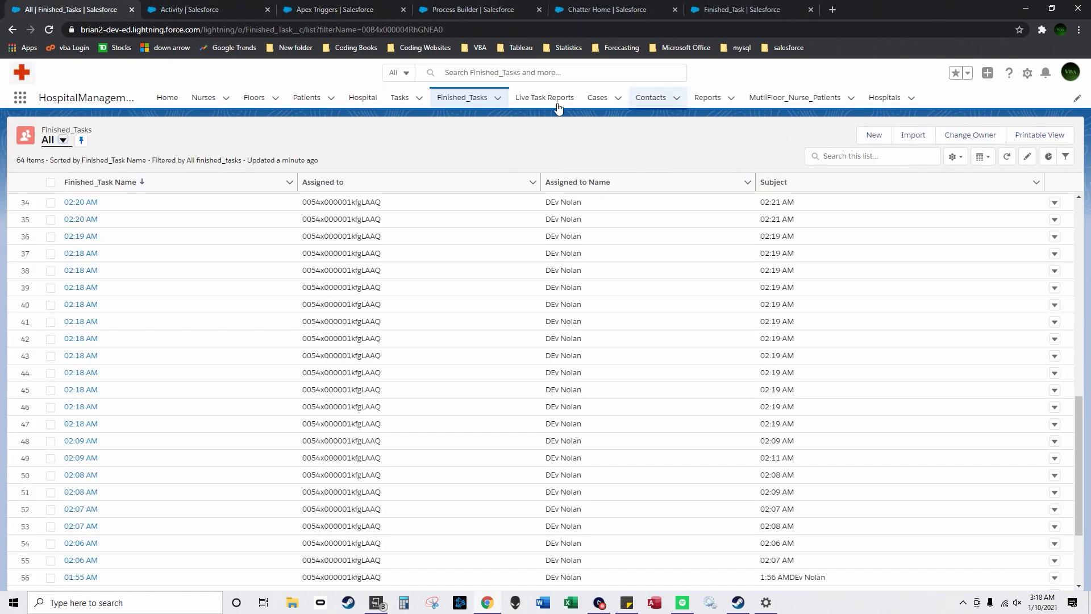
pyautogui.click(400, 97)
pyautogui.click(1035, 139)
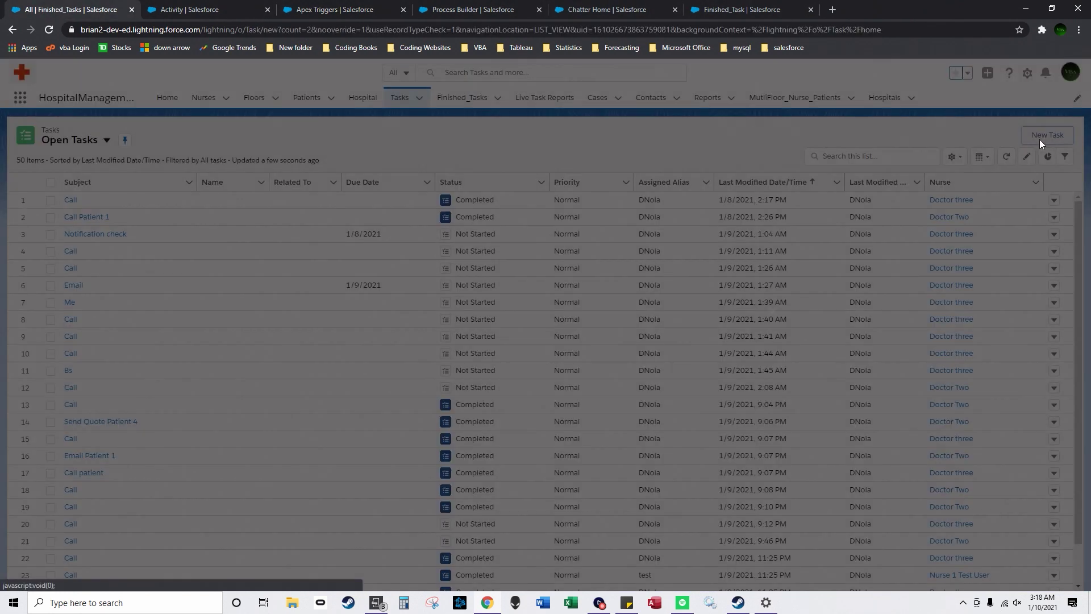
pyautogui.scroll(-3, 434, 361)
pyautogui.click(381, 409)
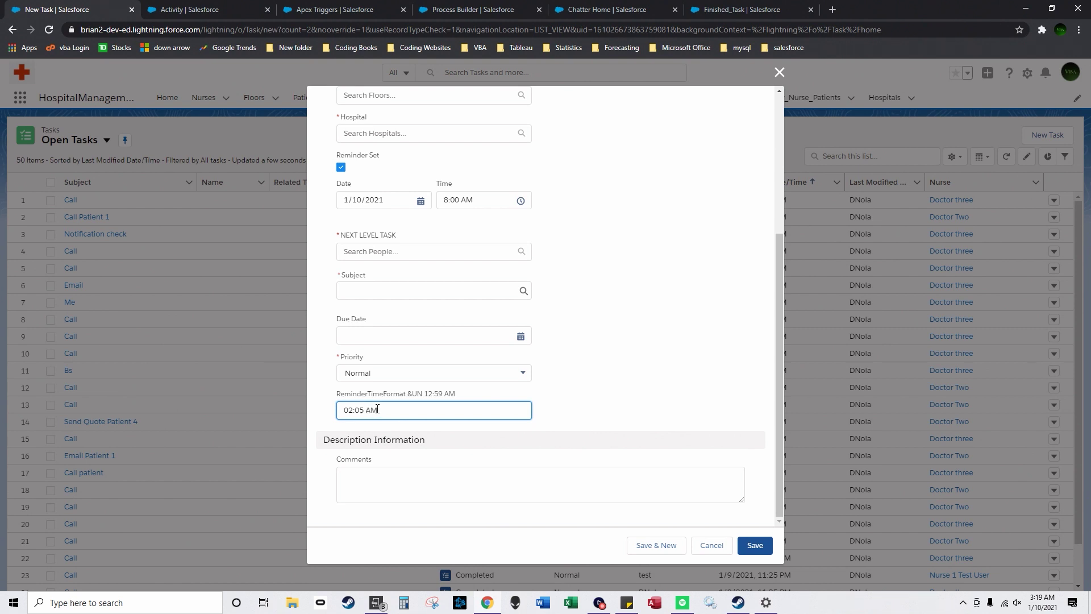
pyautogui.click(709, 545)
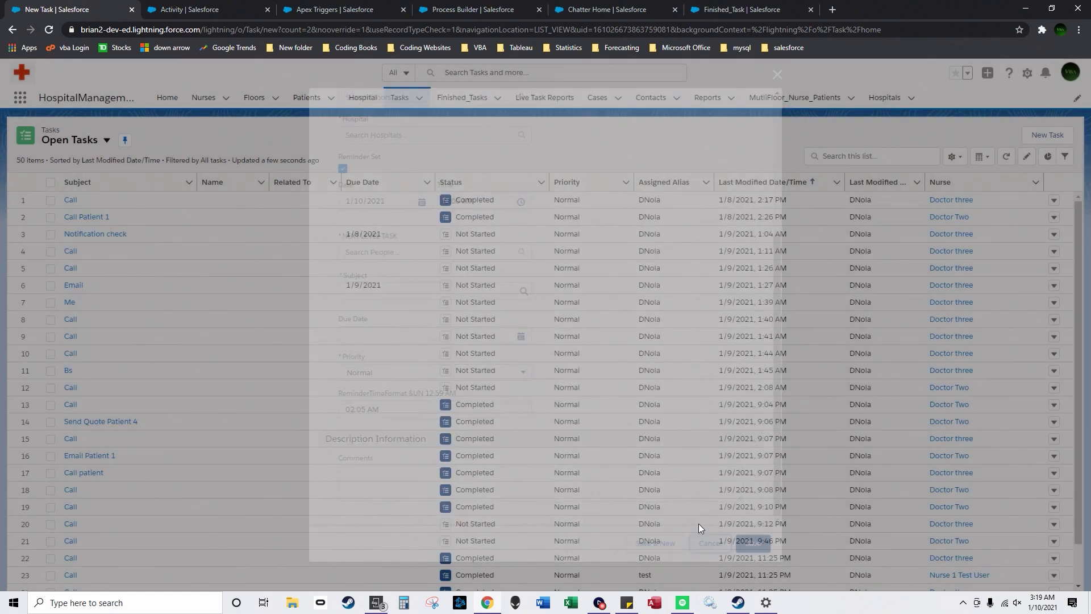
# Trace the reminder time from the Chatter posts through the trigger's body assignment to the Subject values in the Finished_Tasks records
pyautogui.click(598, 4)
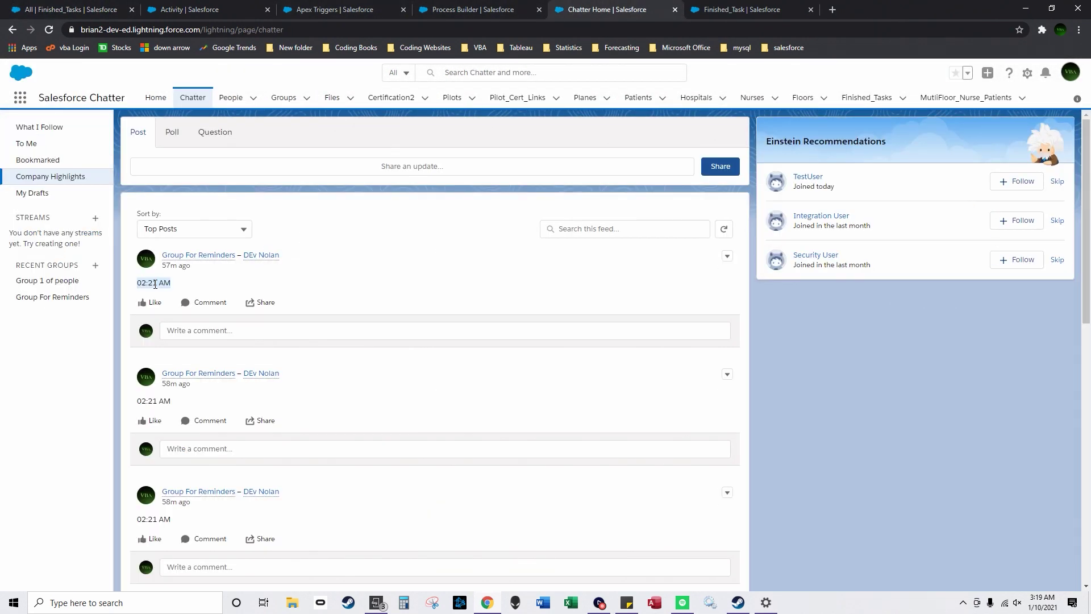
pyautogui.click(321, 9)
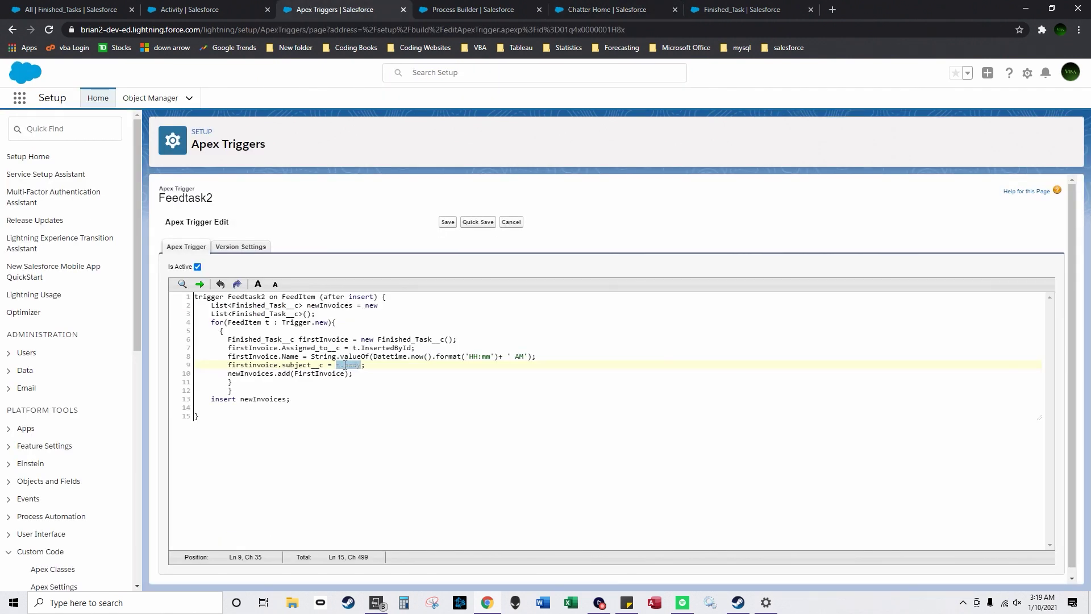
pyautogui.click(718, 8)
pyautogui.click(113, 9)
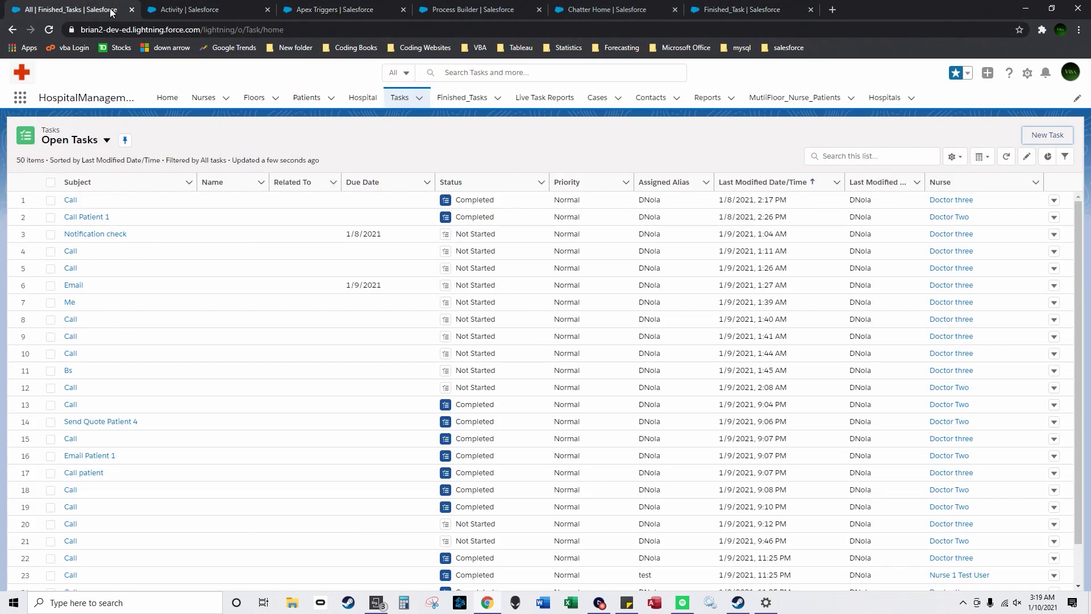
pyautogui.click(471, 101)
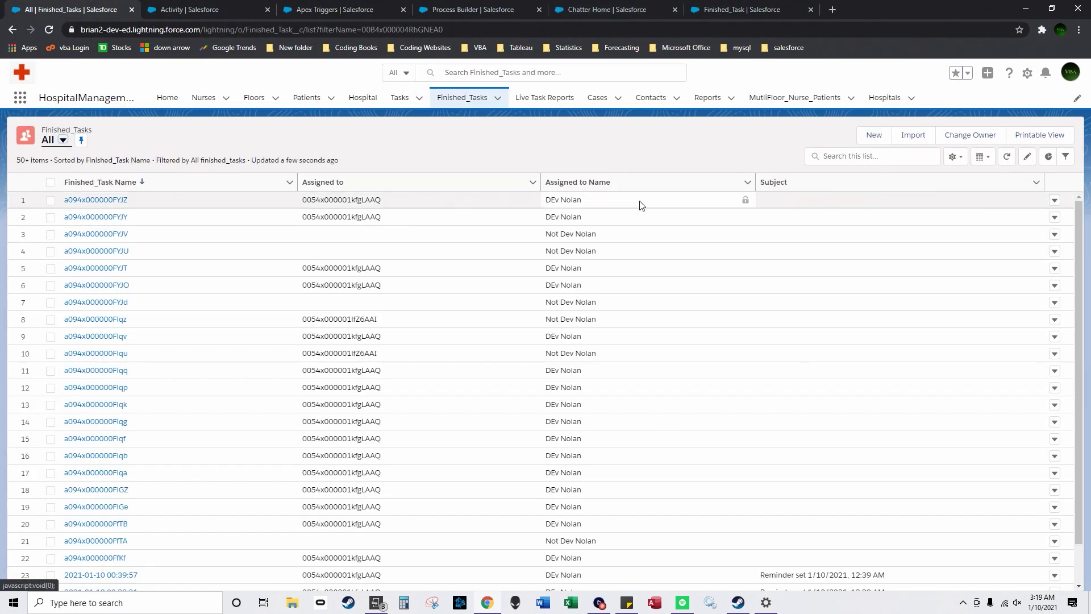
pyautogui.scroll(-8, 868, 564)
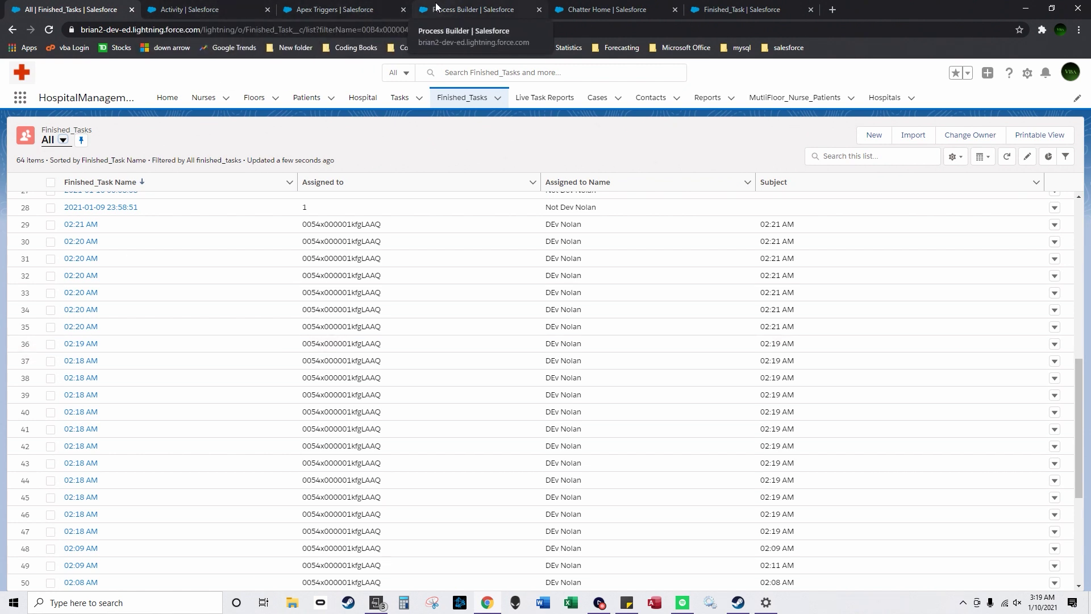
# Examine the trigger's Datetime.now() expression with its ' AM' suffix and compare it with the Name values in the Finished_Tasks list
pyautogui.click(353, 9)
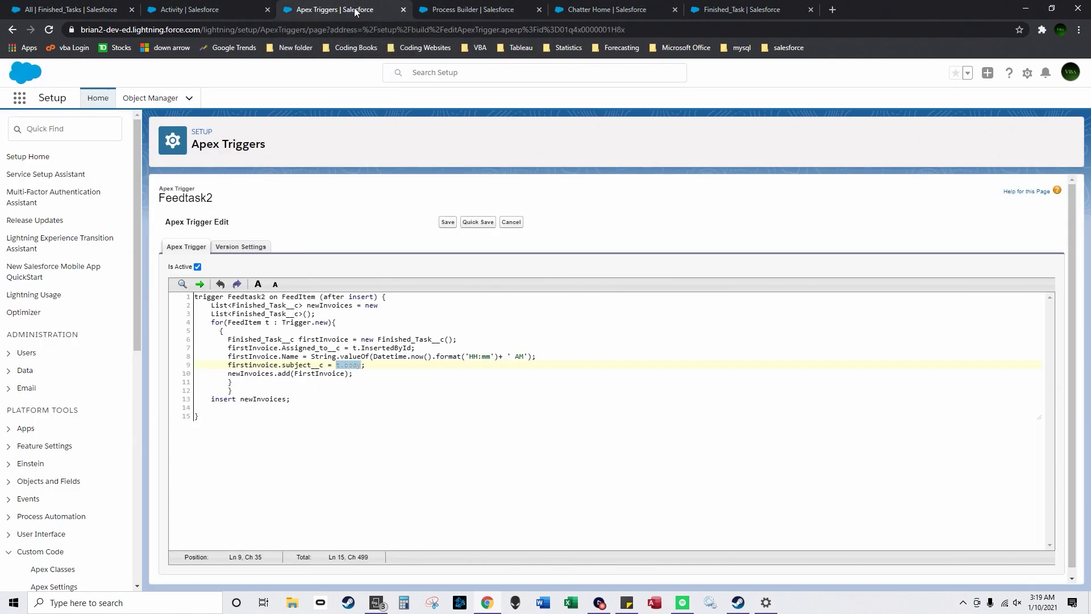
pyautogui.moveTo(374, 358); pyautogui.dragTo(525, 359)
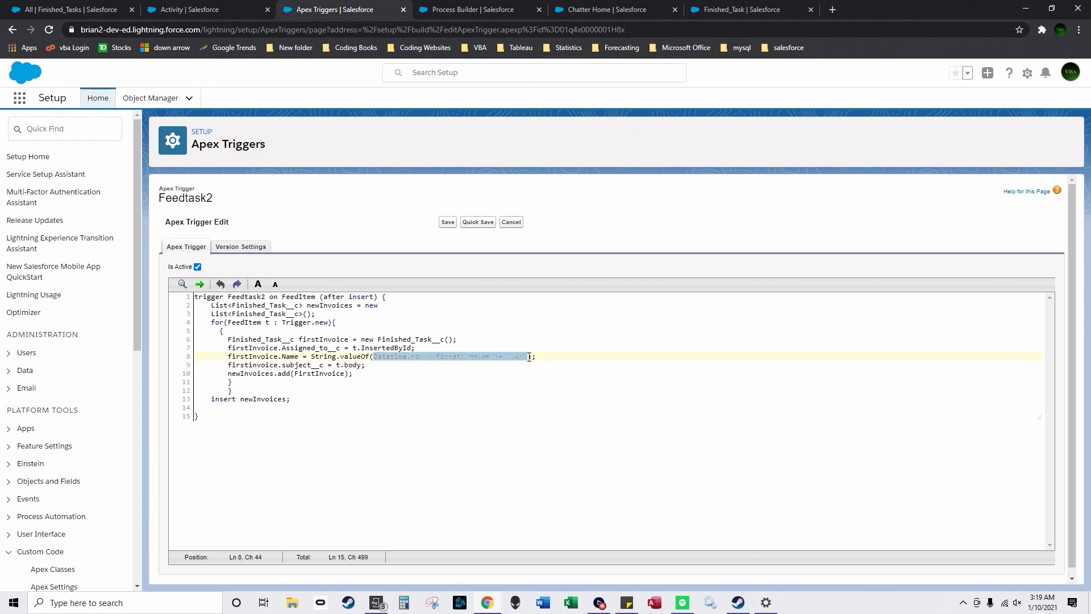
pyautogui.click(519, 358)
pyautogui.moveTo(514, 357); pyautogui.dragTo(529, 357)
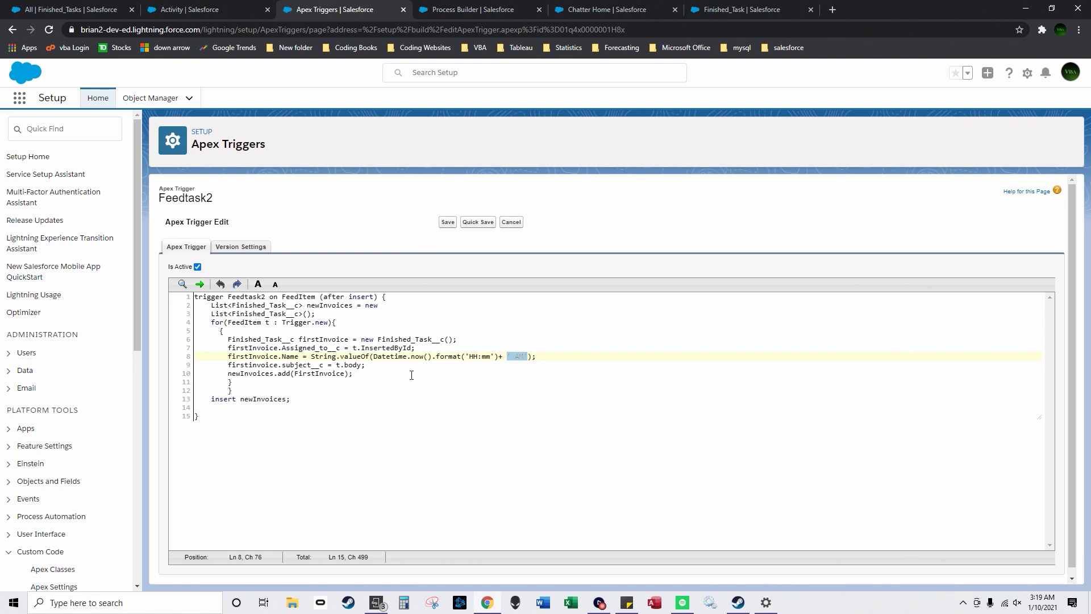
pyautogui.click(94, 5)
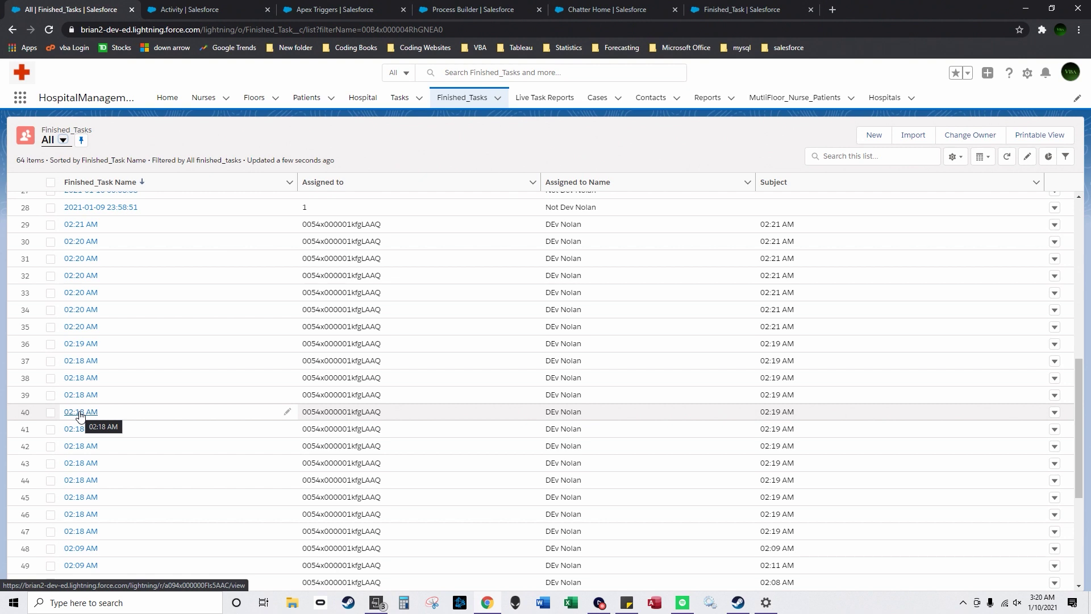
pyautogui.scroll(-2, 79, 415)
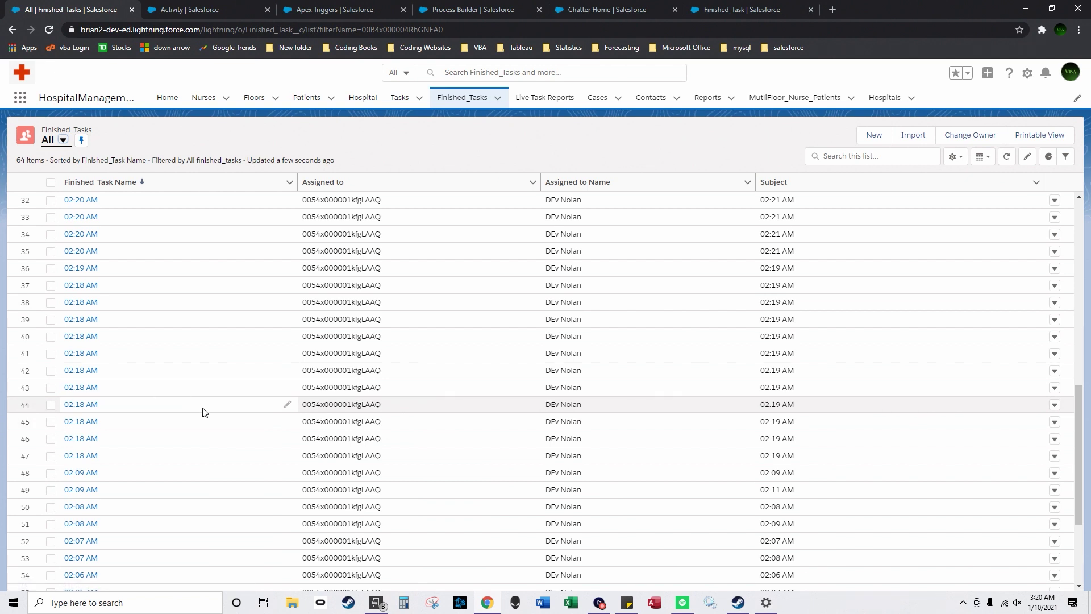
# Review the Stage 2 process's 15631 notification and 13153 criteria against Finished_Task's field definitions and records
pyautogui.click(493, 9)
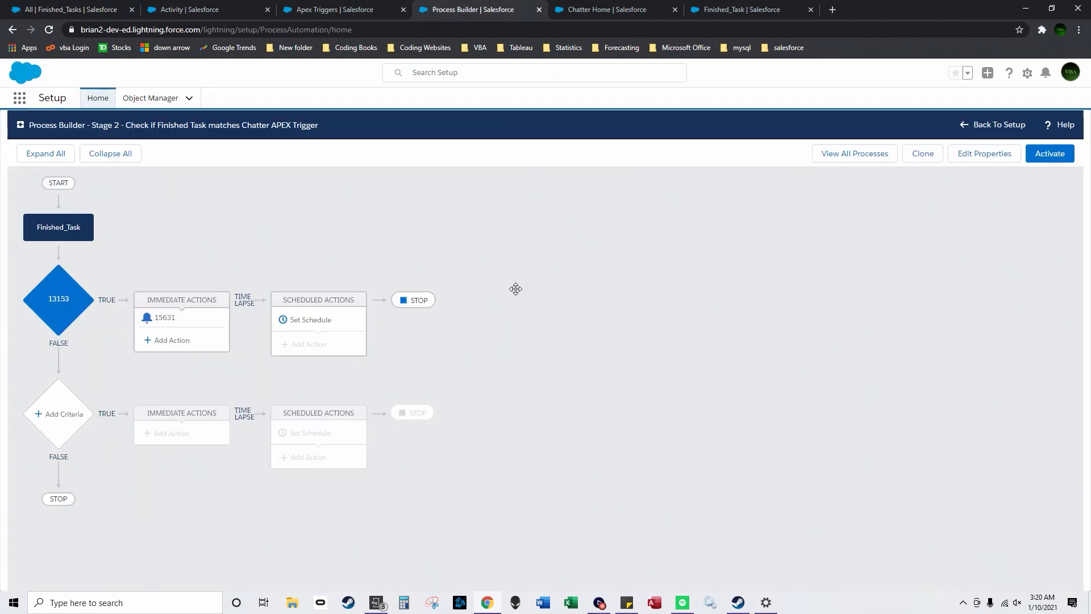
pyautogui.click(169, 320)
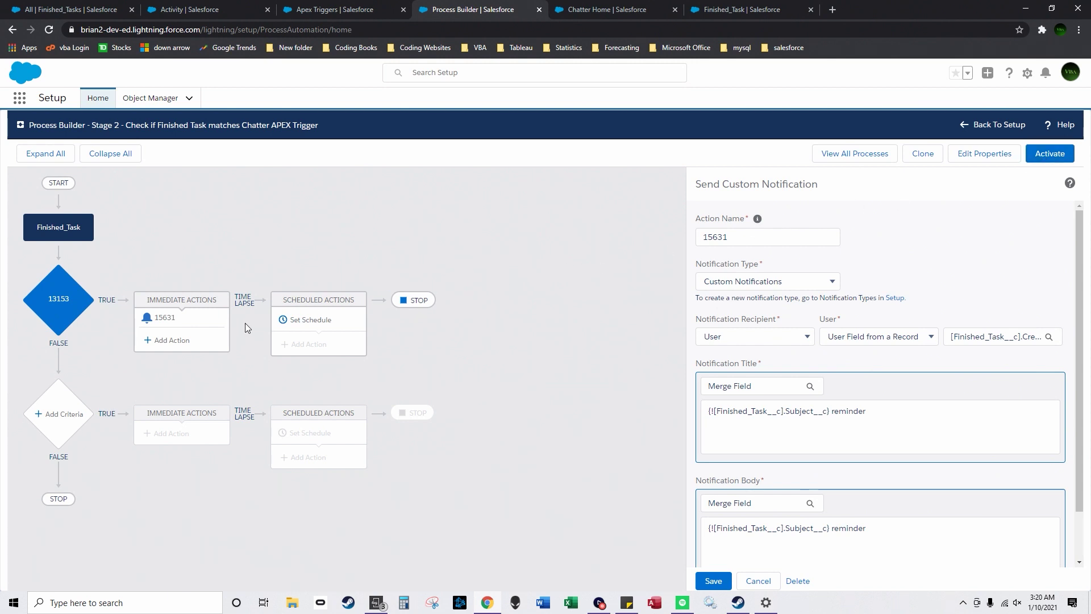
pyautogui.click(58, 298)
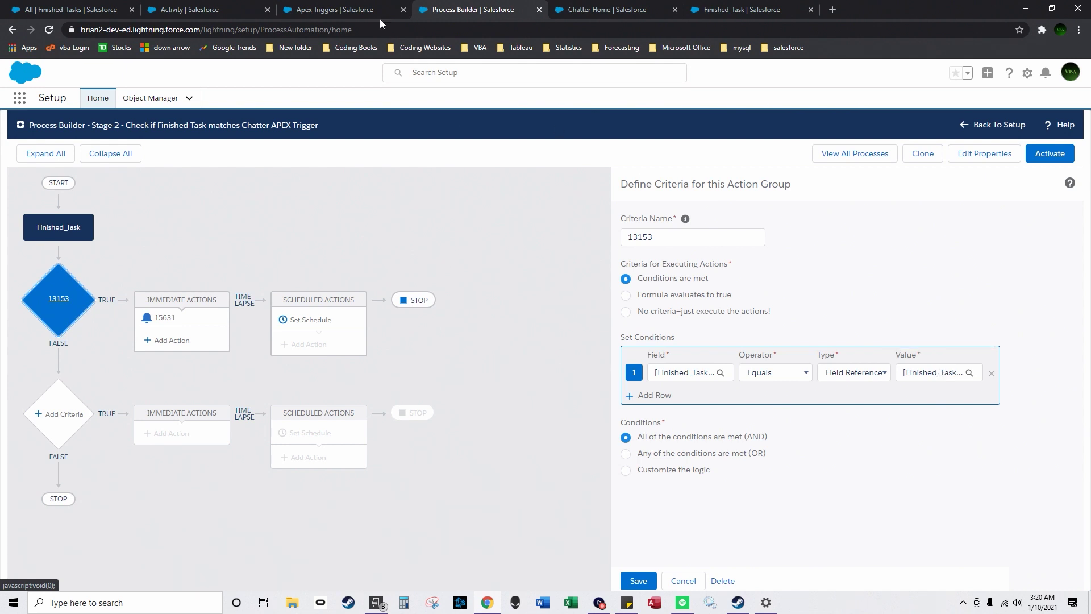
pyautogui.click(706, 10)
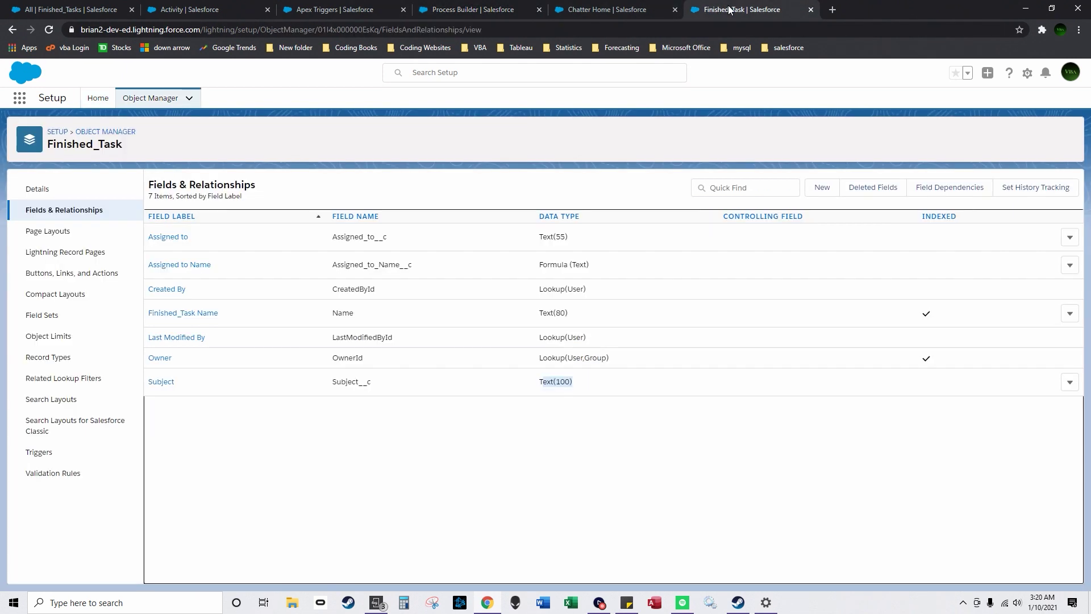
pyautogui.click(72, 6)
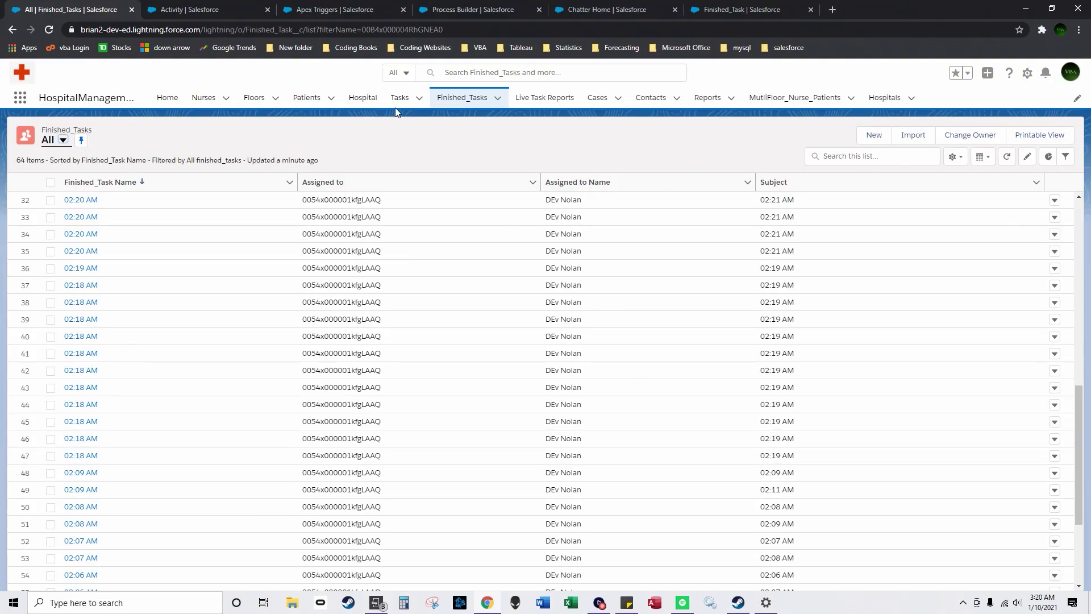
pyautogui.click(343, 8)
pyautogui.click(496, 6)
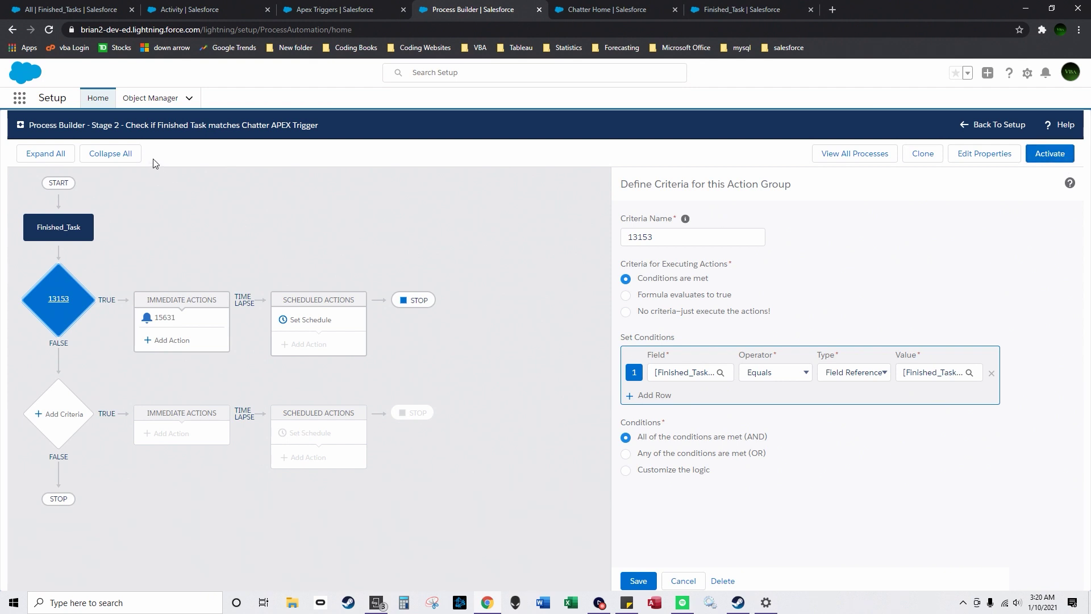
# Create a new process named "Stage 3 - If not match" that starts when a record changes
pyautogui.click(994, 125)
pyautogui.click(57, 174)
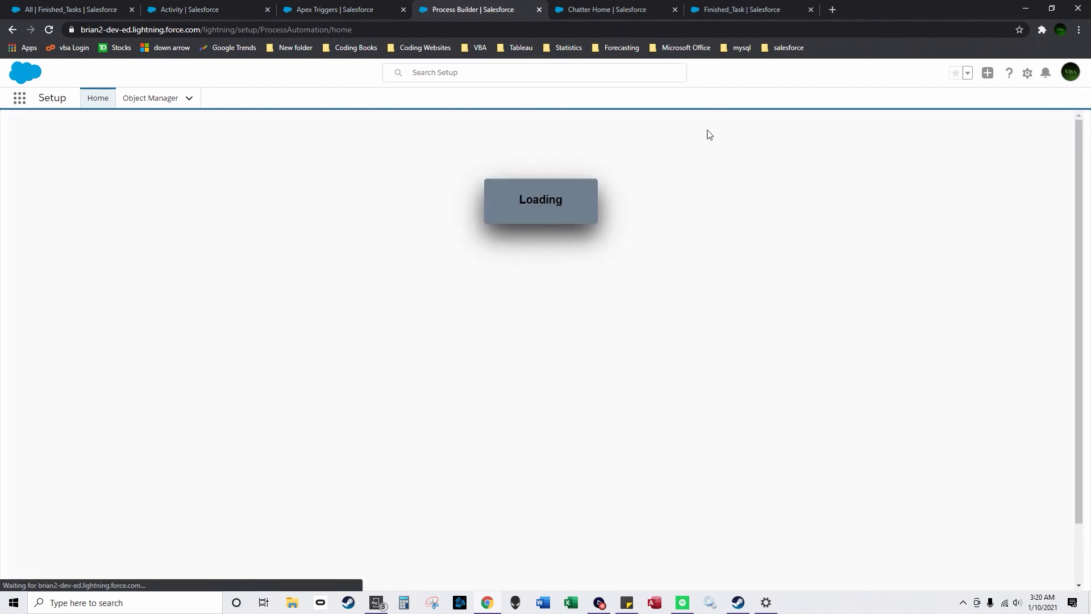
pyautogui.click(1060, 156)
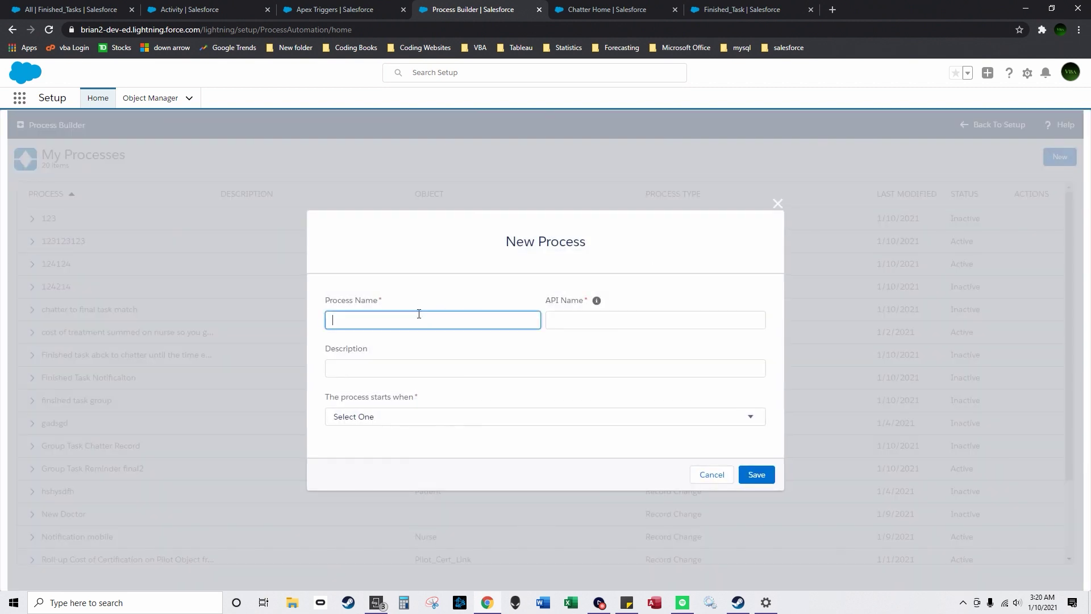
pyautogui.write('Stage 3 - If not match')
pyautogui.click(449, 368)
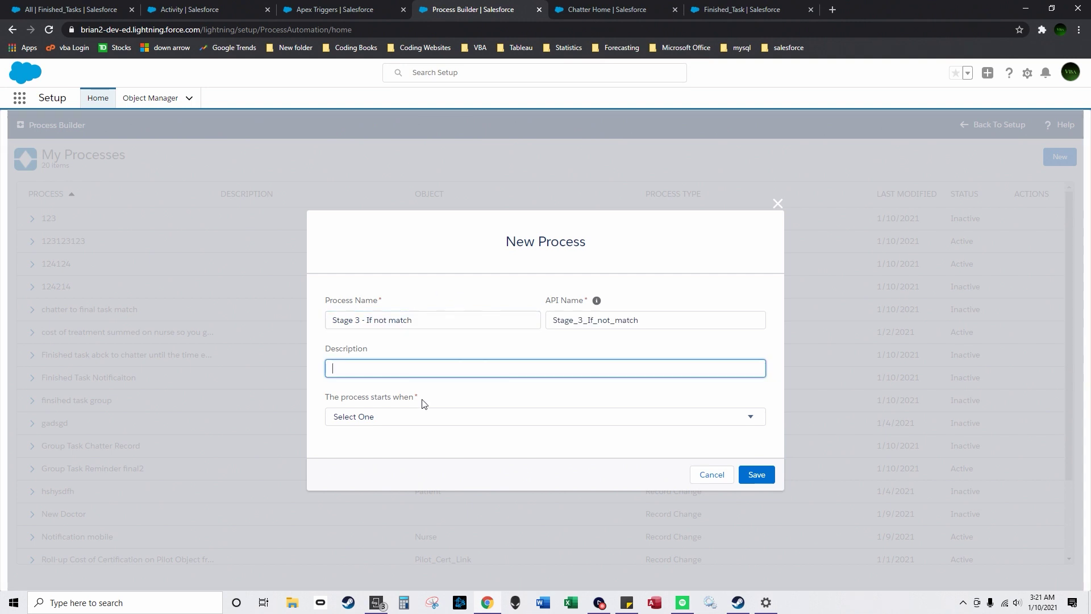
pyautogui.click(437, 416)
pyautogui.click(446, 446)
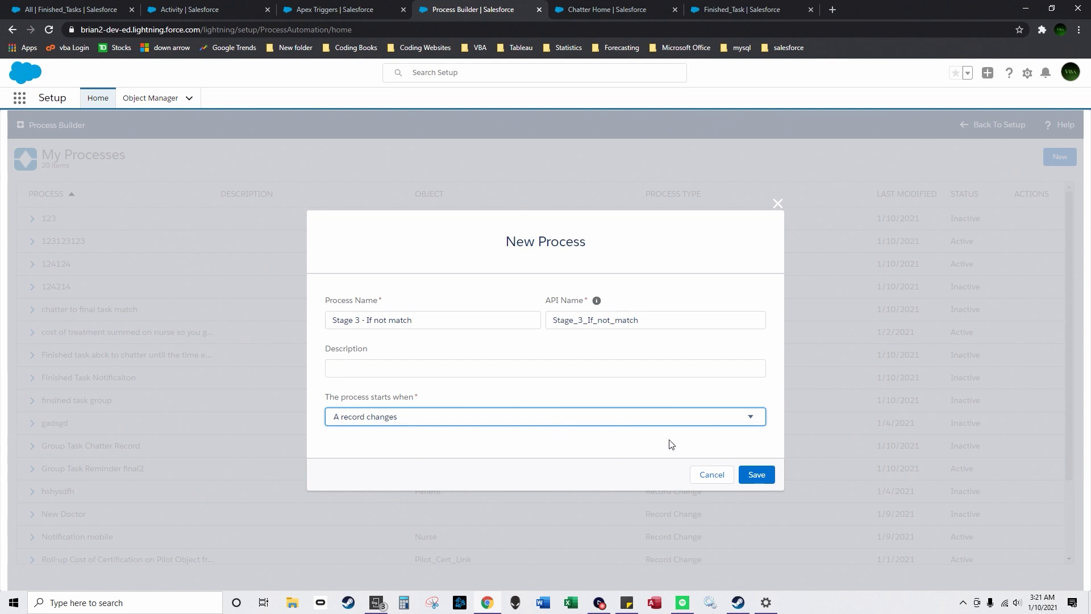
pyautogui.click(749, 476)
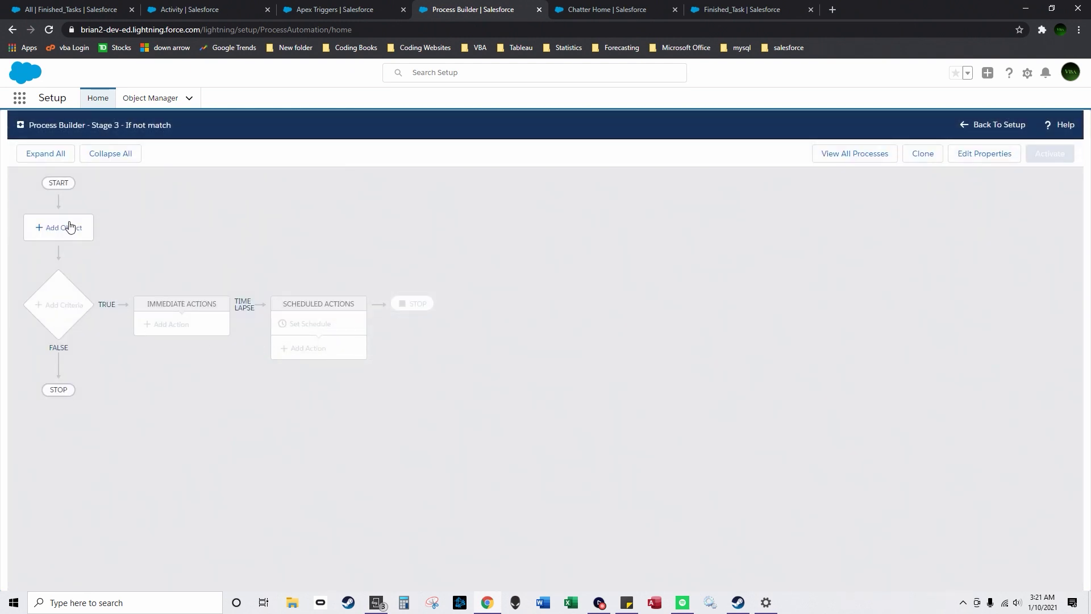
# Set Finished_Task as the process's object, starting only when a record is created, and save the selection
pyautogui.click(70, 227)
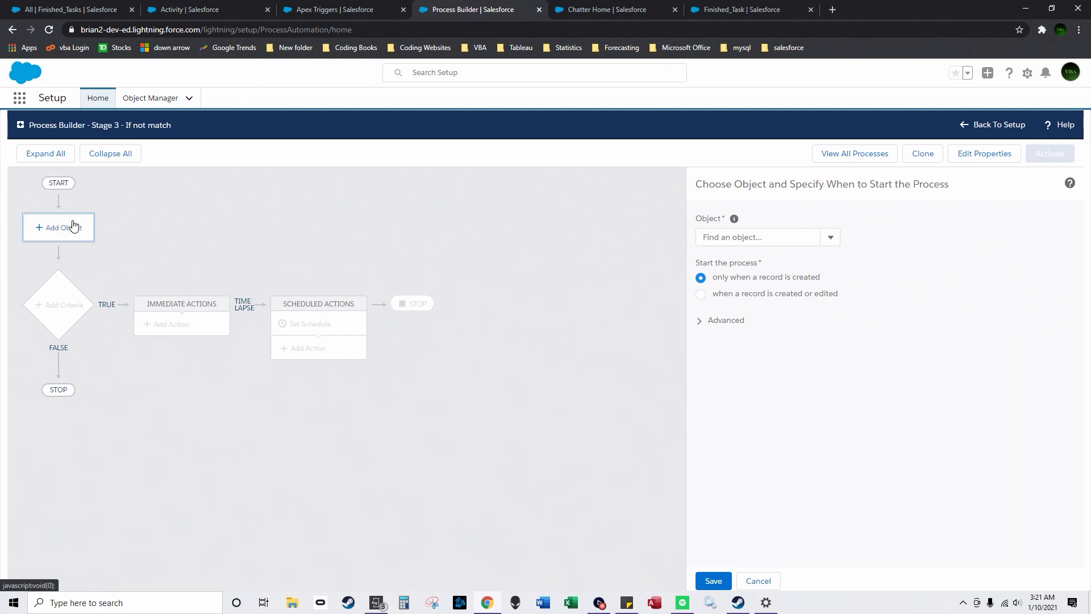
pyautogui.click(814, 236)
pyautogui.write('finish')
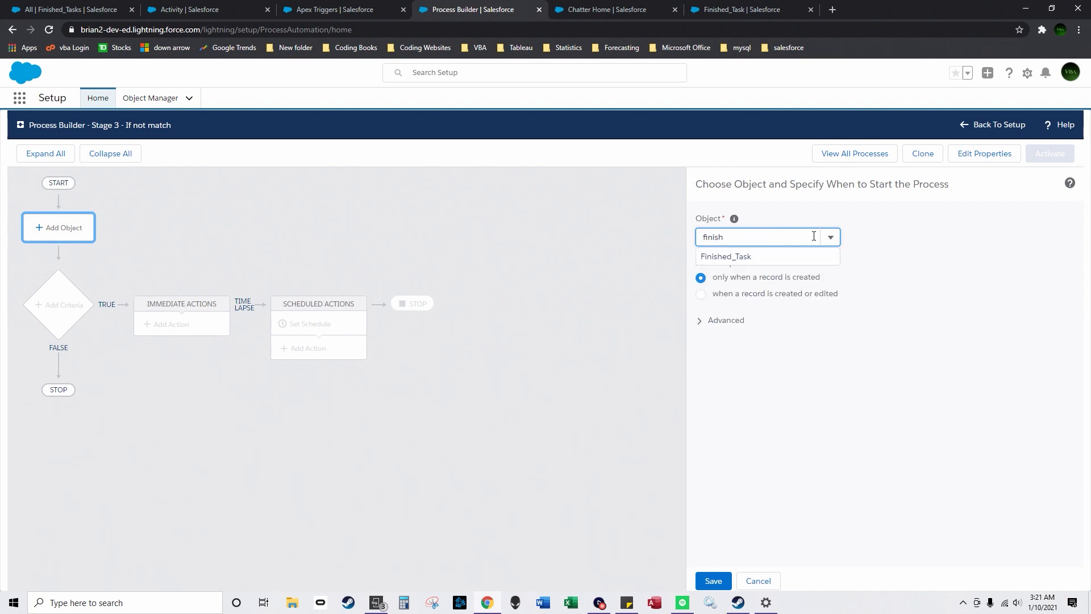
pyautogui.click(762, 257)
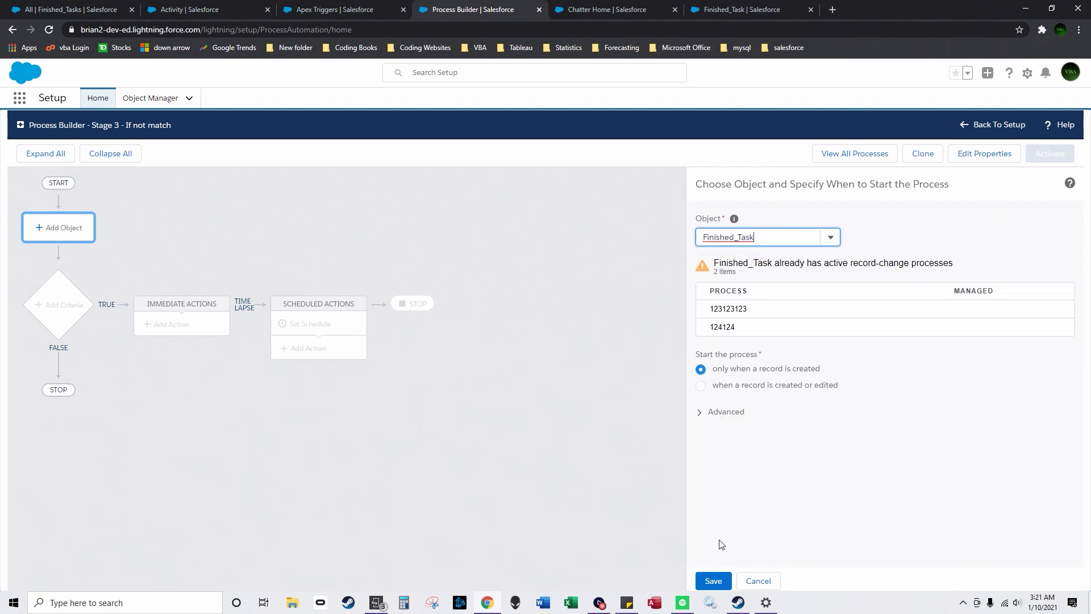
pyautogui.click(713, 580)
# Add criteria named 4564 and choose Finished_Task Name as the first condition's field
pyautogui.click(60, 301)
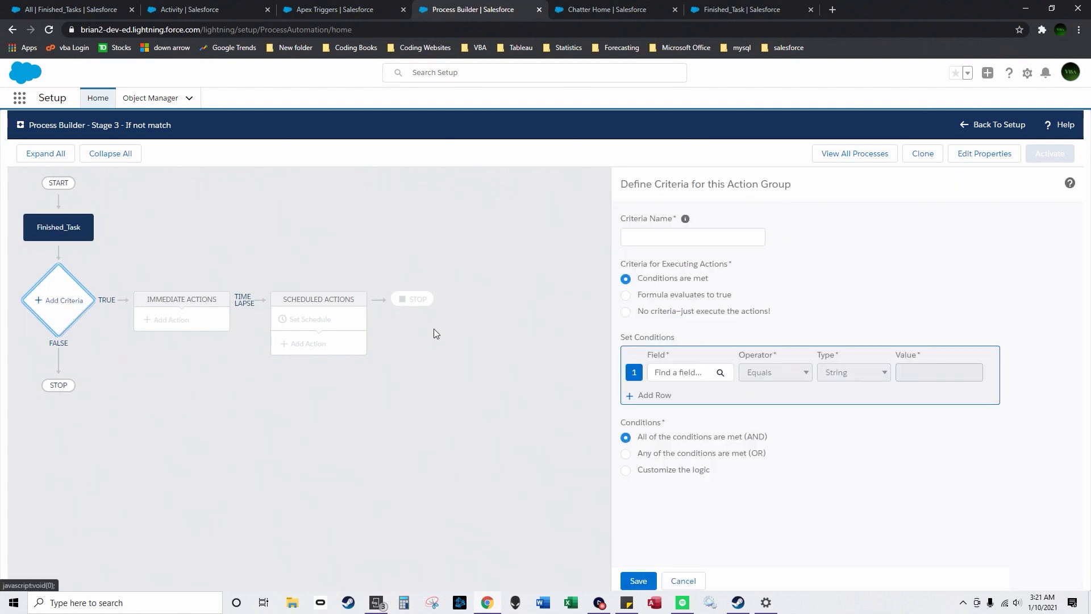
pyautogui.click(709, 239)
pyautogui.write('4564')
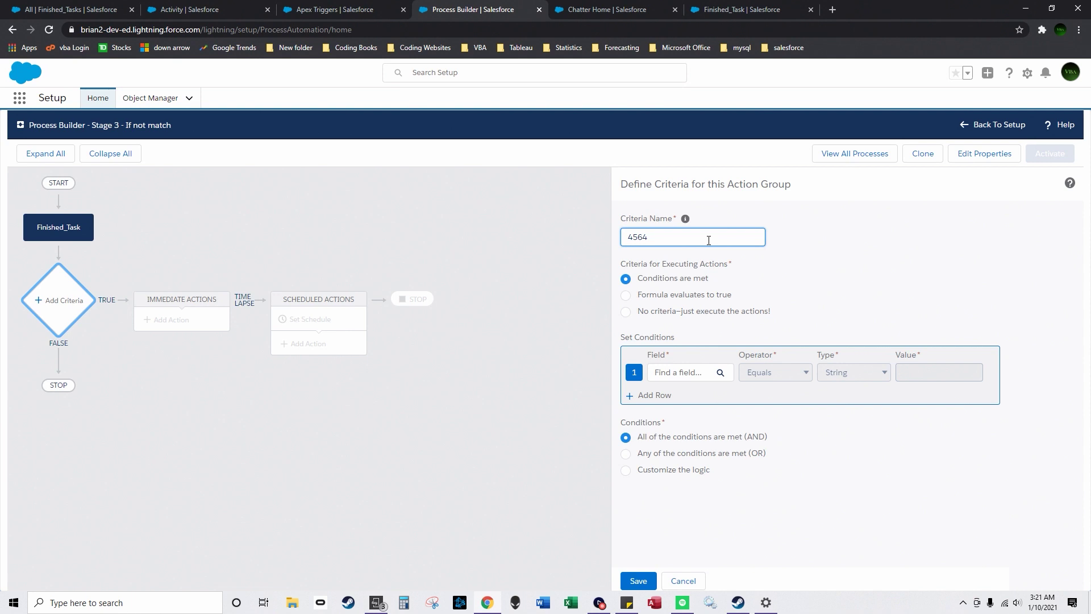
pyautogui.click(682, 373)
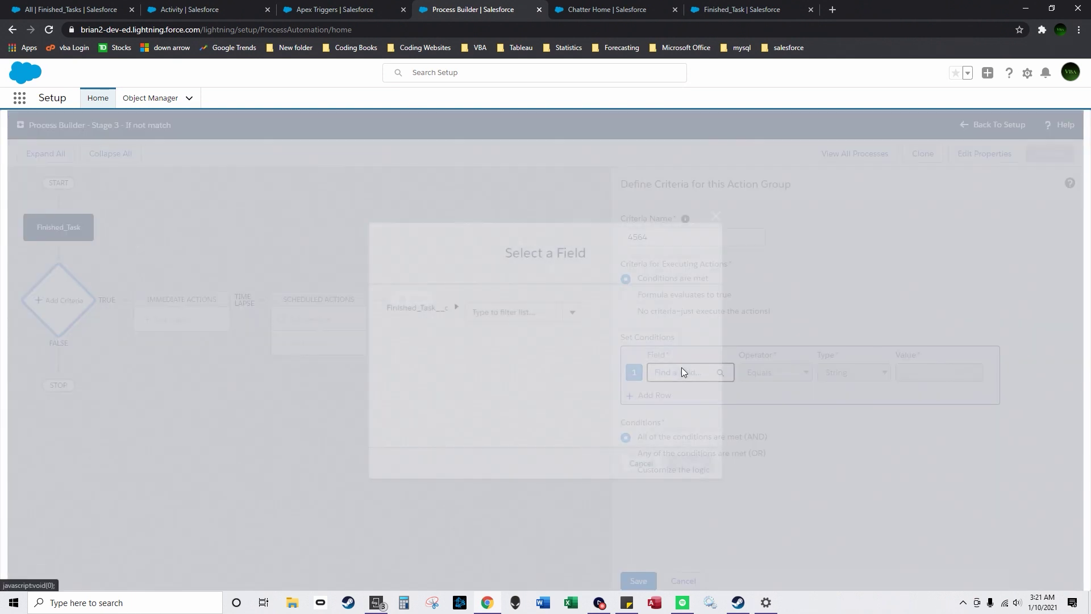
pyautogui.click(561, 316)
pyautogui.moveTo(574, 347)
pyautogui.mouseDown()
pyautogui.moveTo(576, 410)
pyautogui.moveTo(572, 365)
pyautogui.mouseUp()
pyautogui.scroll(1, 570, 362)
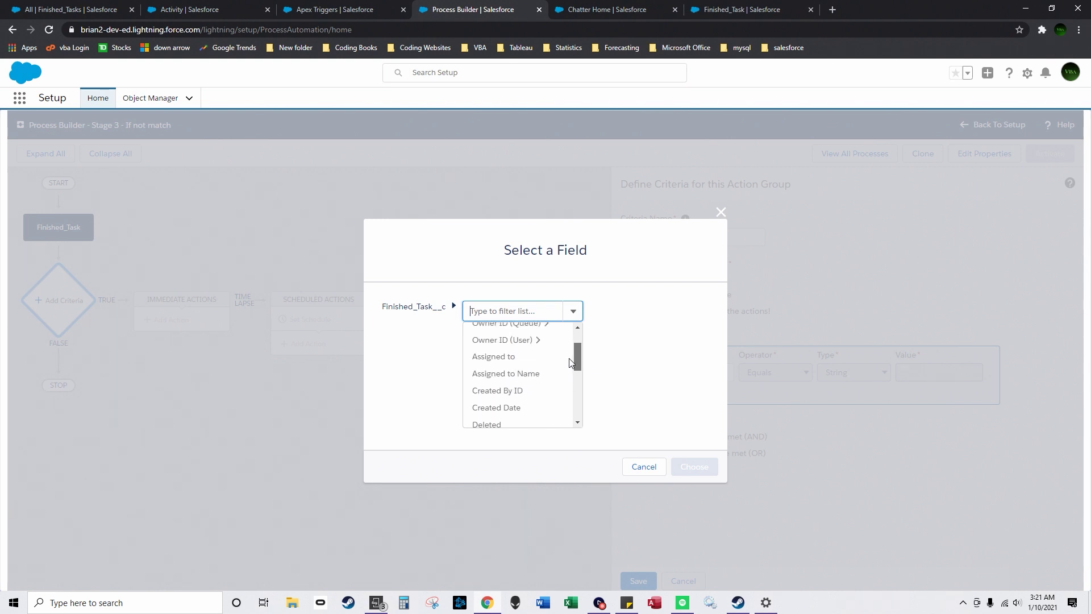
pyautogui.scroll(-1, 571, 362)
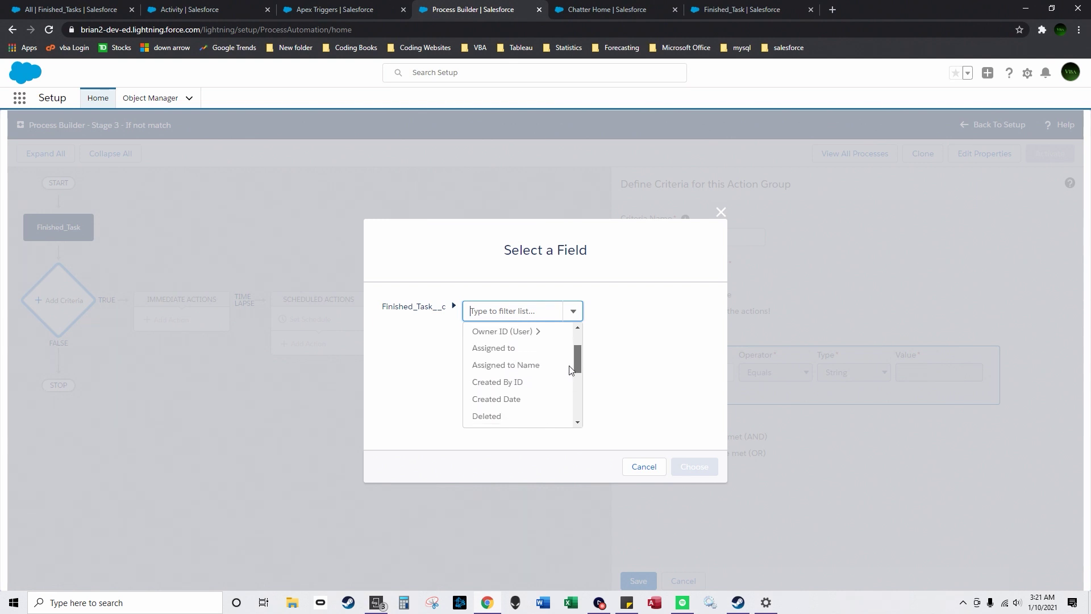
pyautogui.scroll(1, 573, 357)
pyautogui.moveTo(574, 353); pyautogui.dragTo(569, 386)
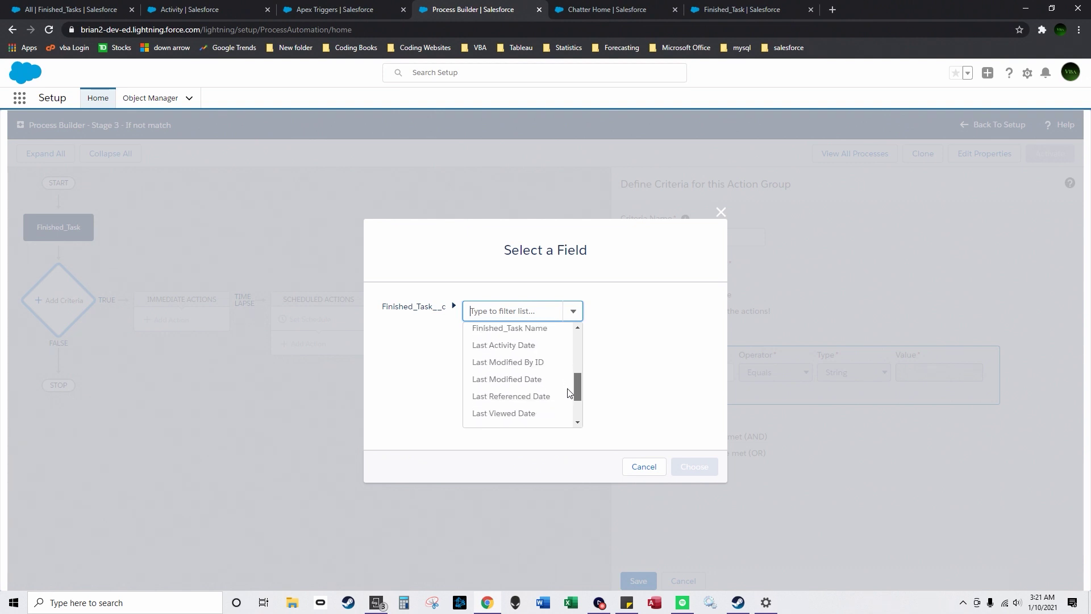
pyautogui.click(544, 335)
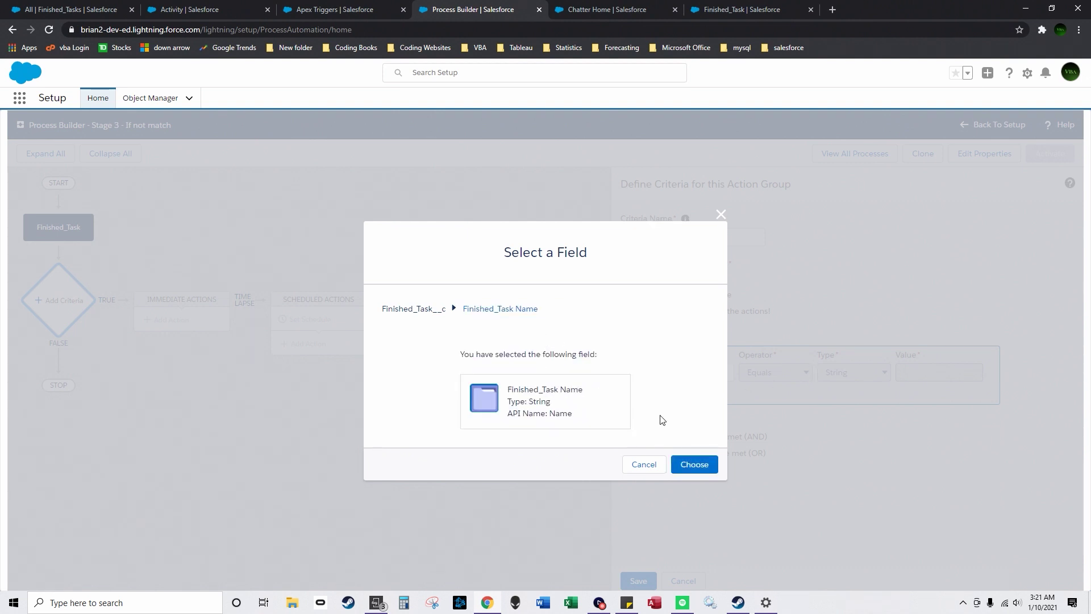
pyautogui.click(700, 465)
# Set the condition to equal a field reference to Finished_Task's Subject and save the criteria
pyautogui.click(864, 373)
pyautogui.click(847, 398)
pyautogui.click(907, 372)
pyautogui.click(572, 318)
pyautogui.scroll(-3, 575, 401)
pyautogui.click(521, 421)
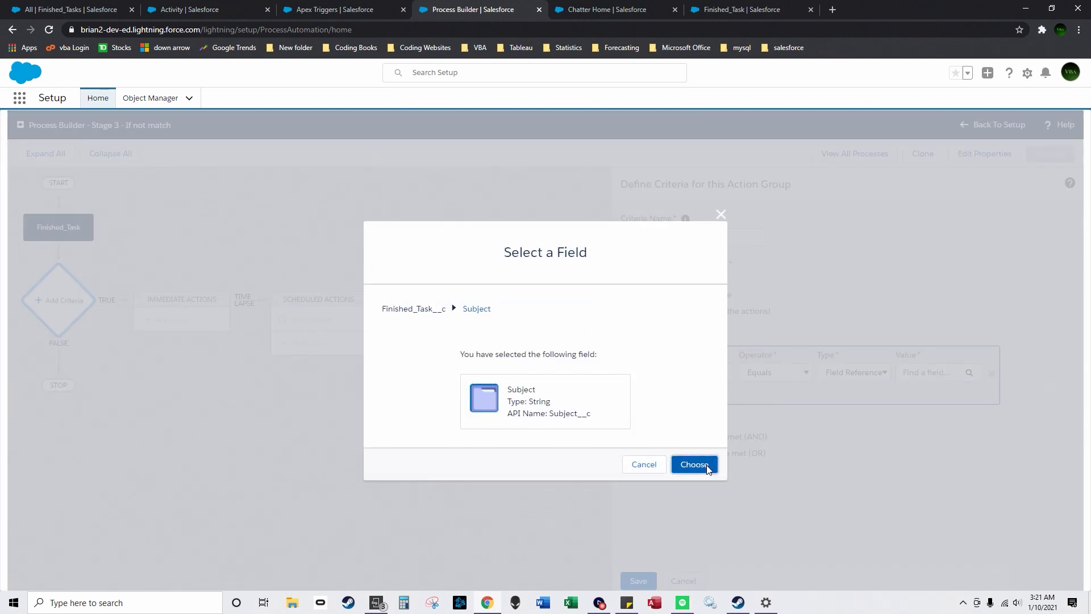
pyautogui.click(695, 467)
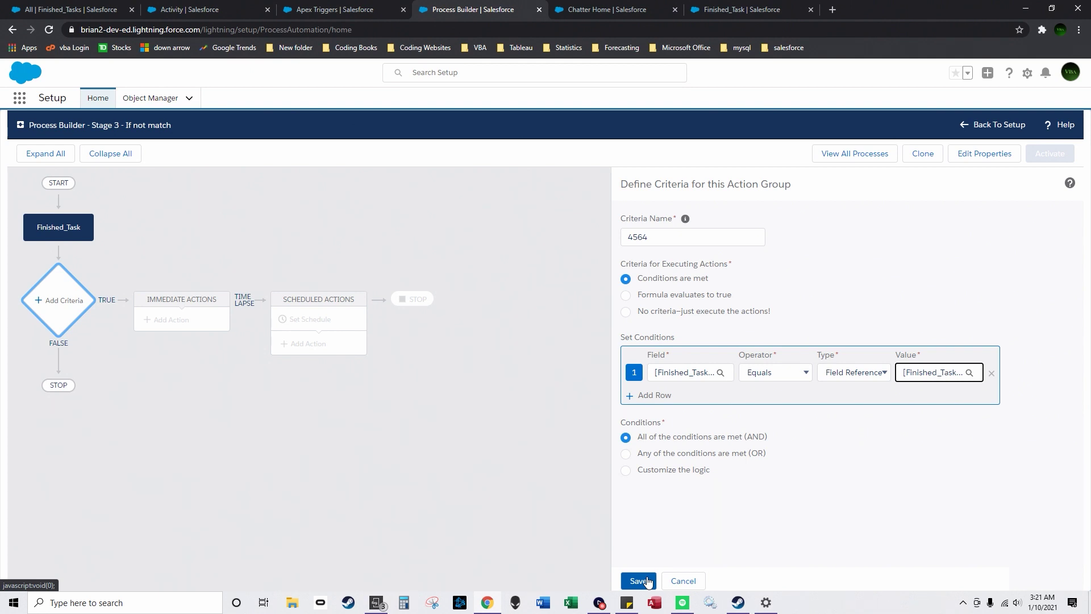
pyautogui.click(639, 580)
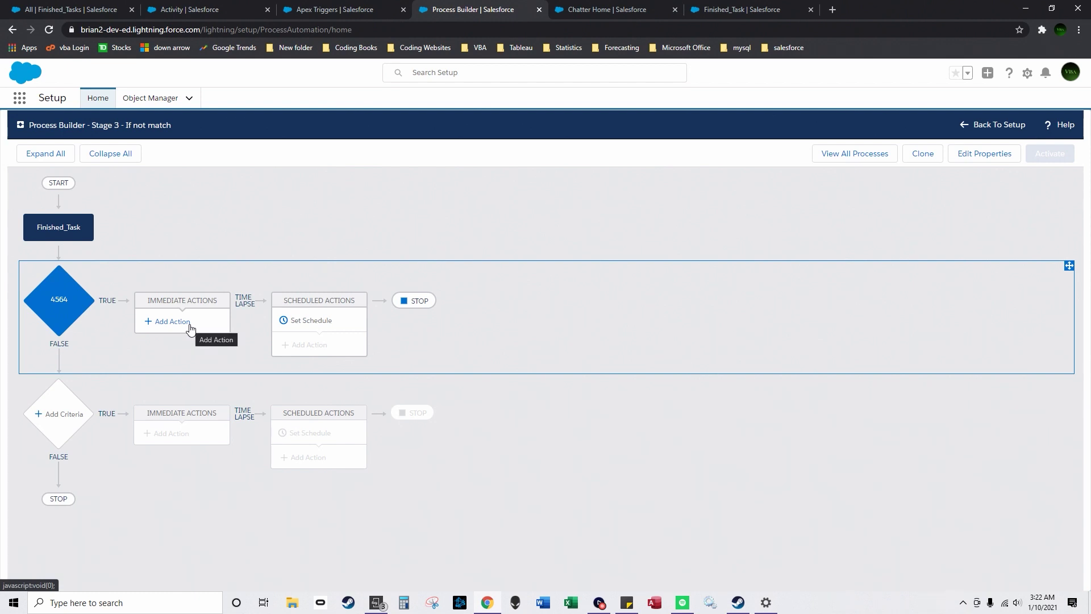
pyautogui.click(190, 328)
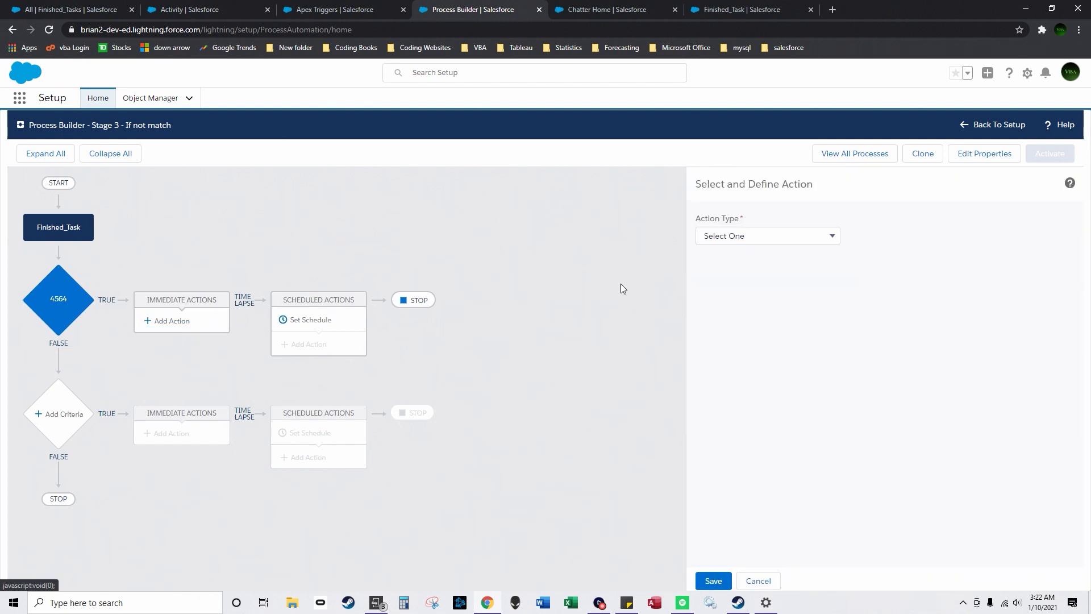
pyautogui.click(744, 237)
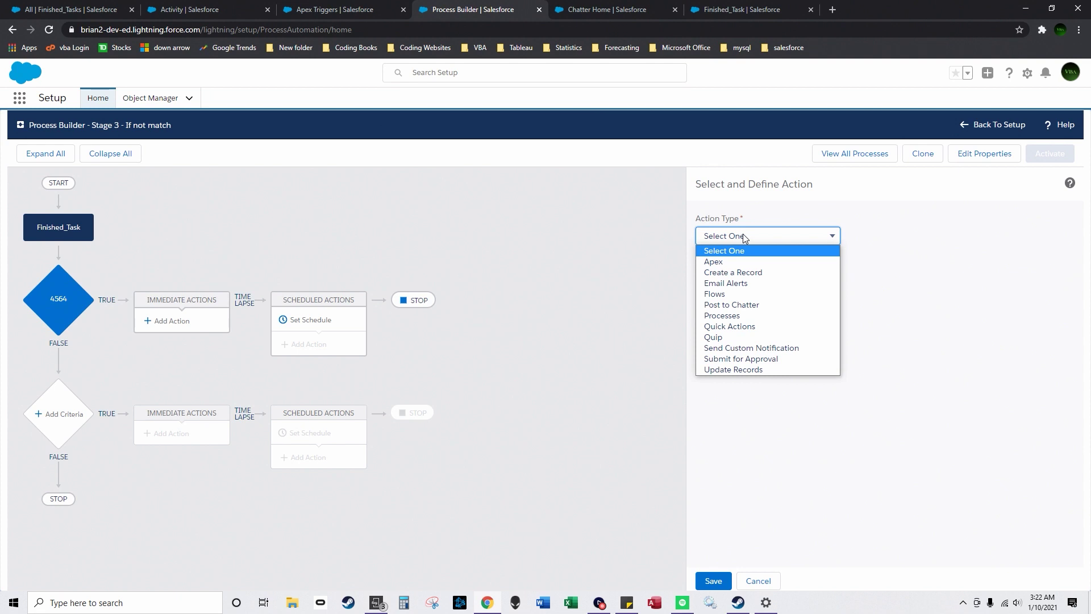
# Set the 4564 condition's operator to Does not equal with a field reference to Subject, and save the criteria
pyautogui.click(59, 299)
pyautogui.click(783, 372)
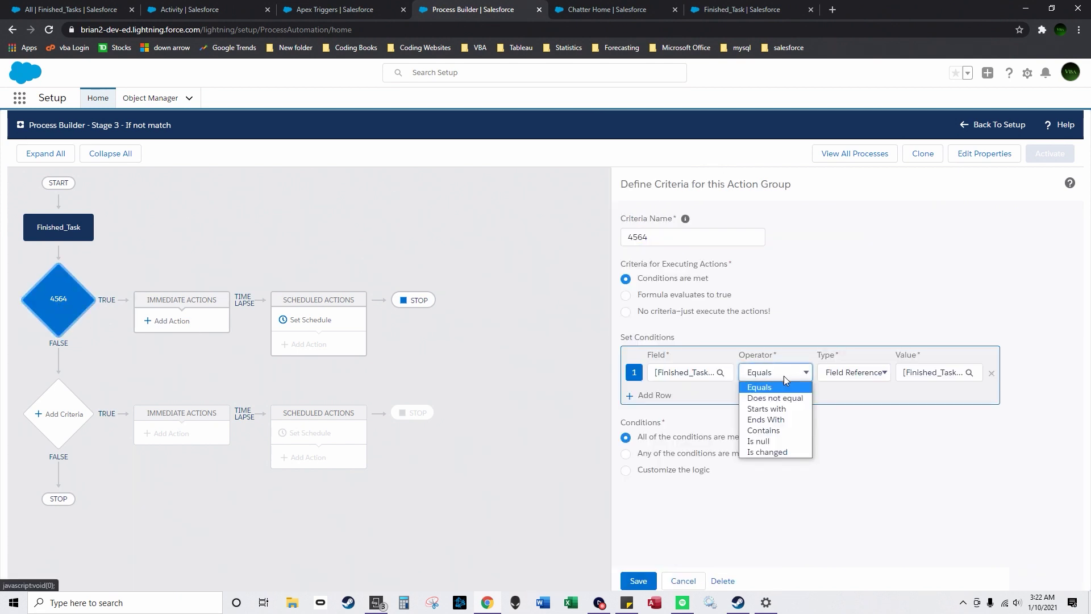
pyautogui.click(775, 398)
pyautogui.click(867, 377)
pyautogui.click(855, 398)
pyautogui.click(935, 370)
pyautogui.click(574, 312)
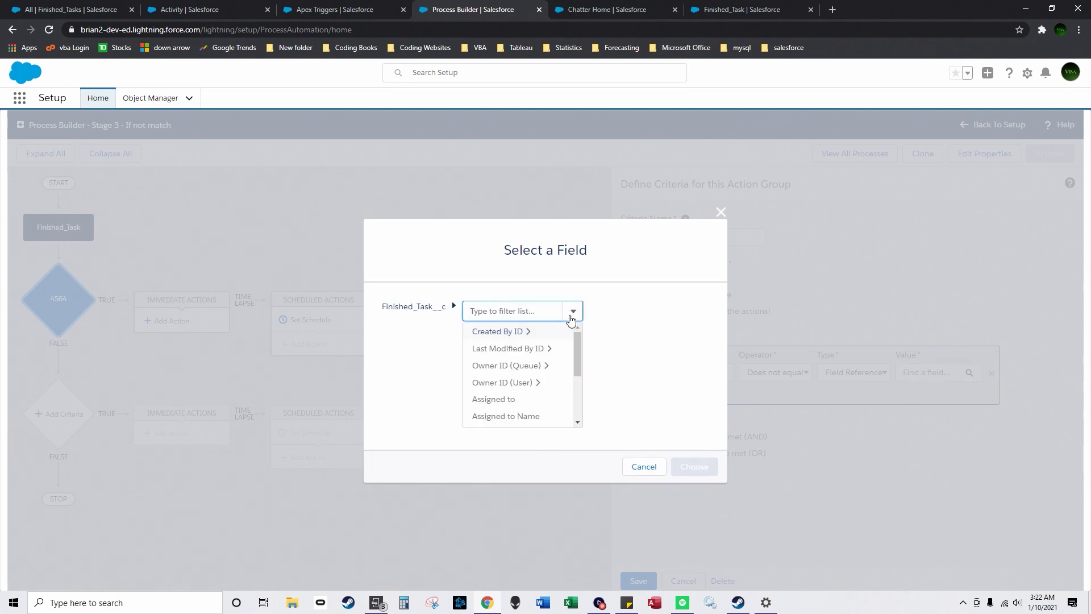
pyautogui.scroll(-5, 578, 358)
pyautogui.click(494, 417)
pyautogui.click(695, 466)
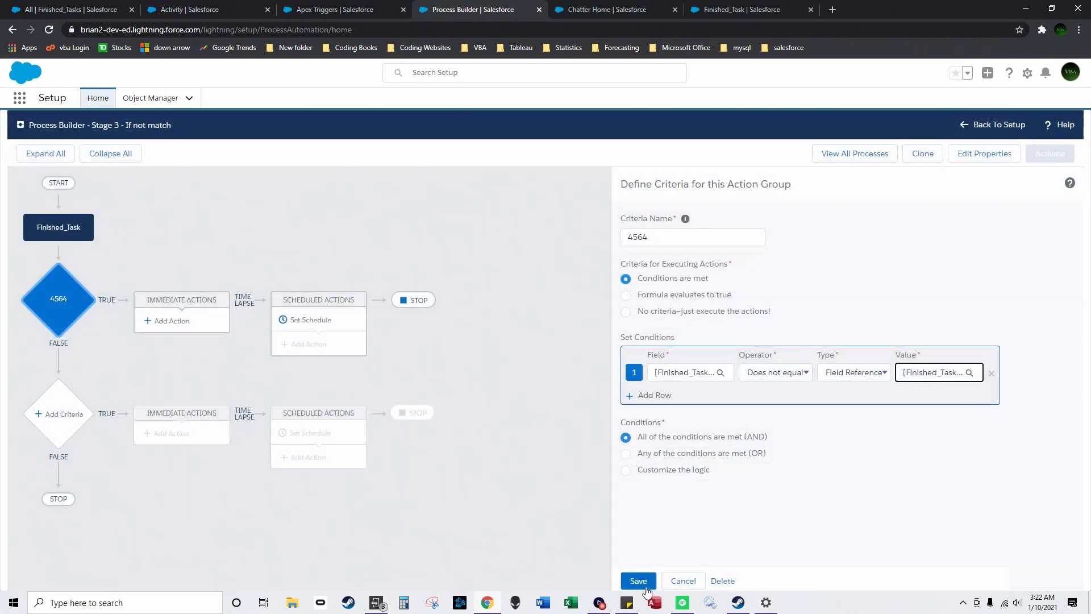
pyautogui.click(638, 580)
# Add an immediate Post to Chatter action named 15634564 for the 4564 criteria
pyautogui.click(172, 321)
pyautogui.click(714, 235)
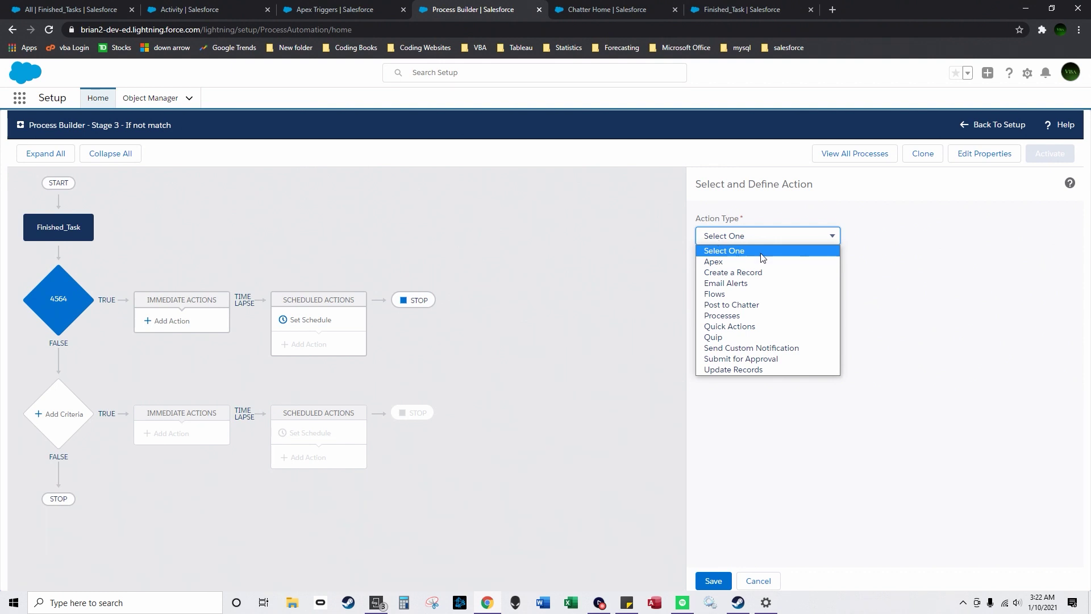
pyautogui.click(771, 305)
pyautogui.click(755, 286)
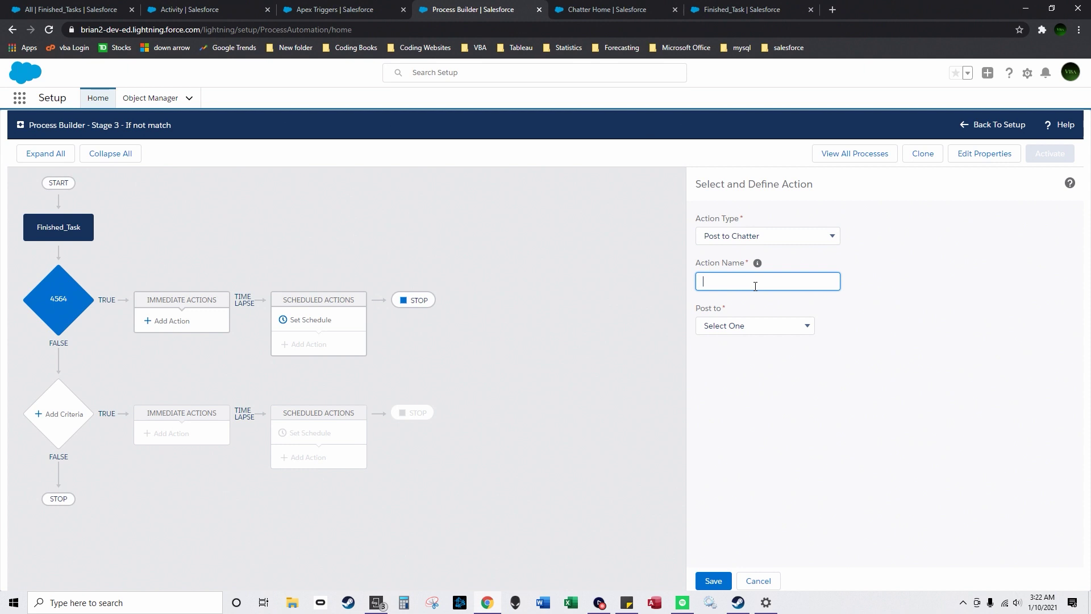
pyautogui.write('15634564')
# Review the Feedtask2 trigger, Finished_Tasks records, Chatter posts and Activity fields against the Stage 3 process's Chatter action
pyautogui.click(353, 9)
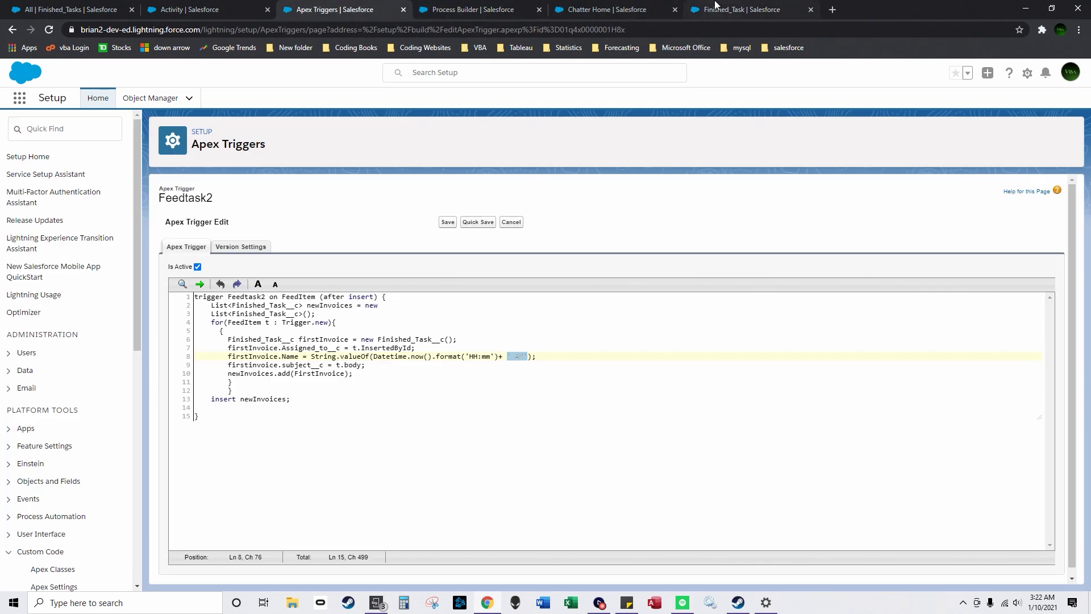
pyautogui.click(742, 9)
pyautogui.click(85, 9)
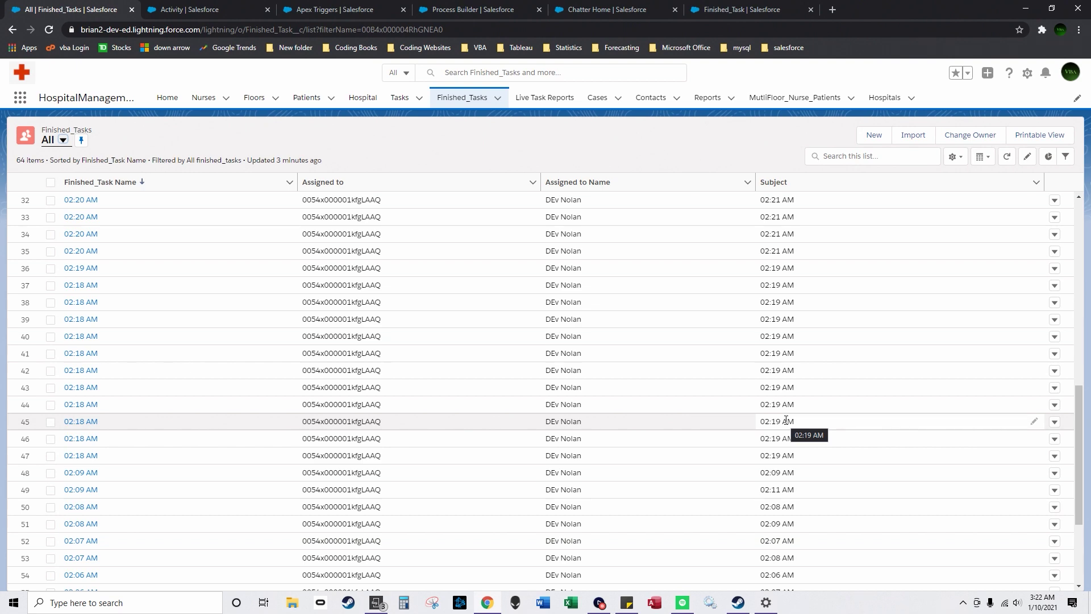
pyautogui.click(216, 9)
pyautogui.click(341, 6)
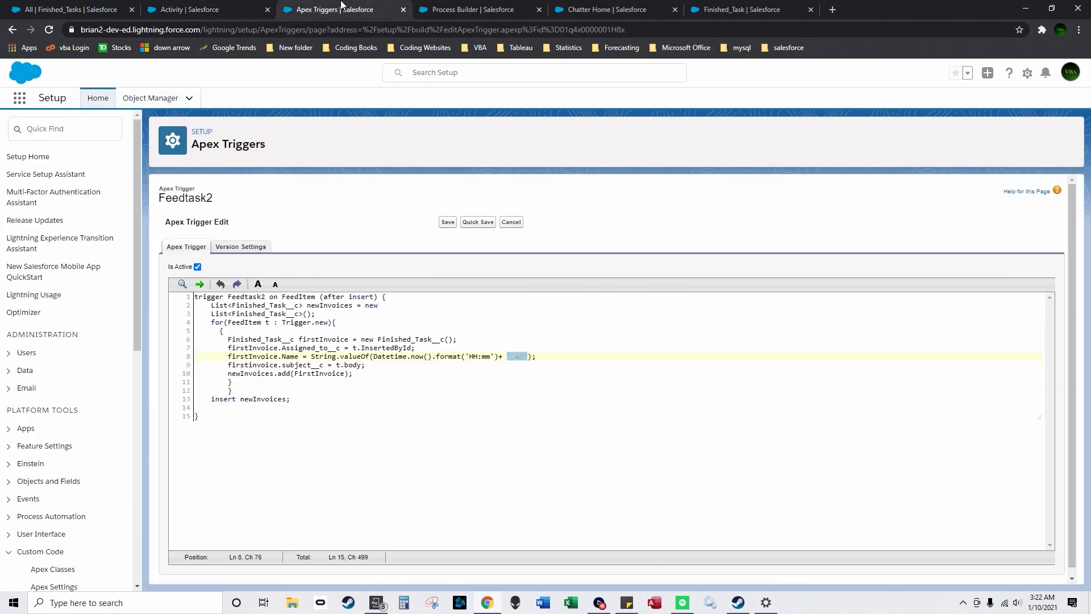
pyautogui.click(453, 7)
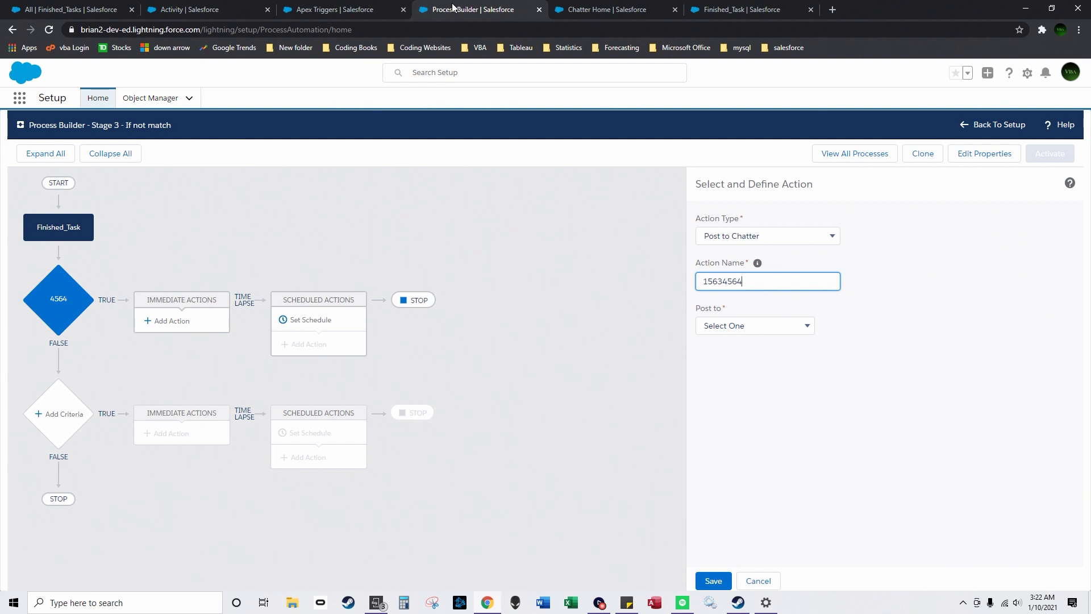
pyautogui.click(609, 7)
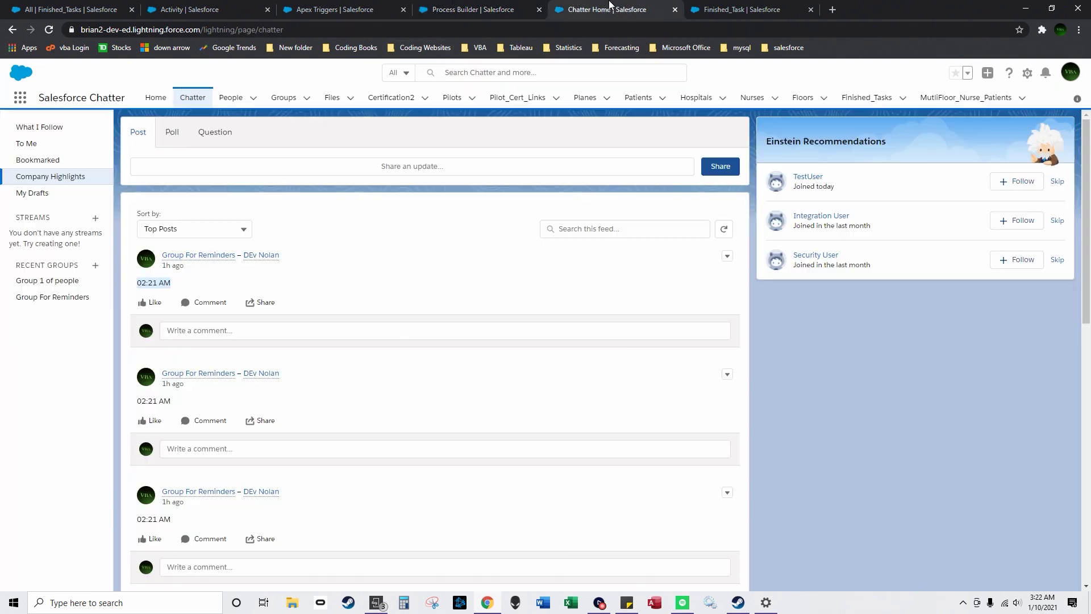
pyautogui.click(708, 7)
pyautogui.click(350, 9)
pyautogui.click(214, 7)
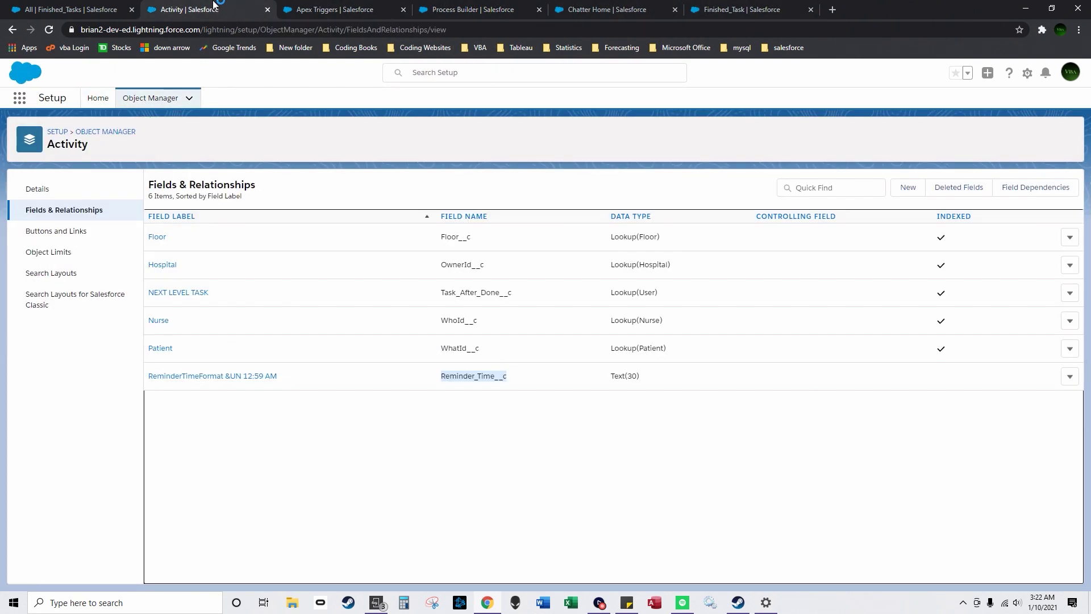
pyautogui.click(480, 8)
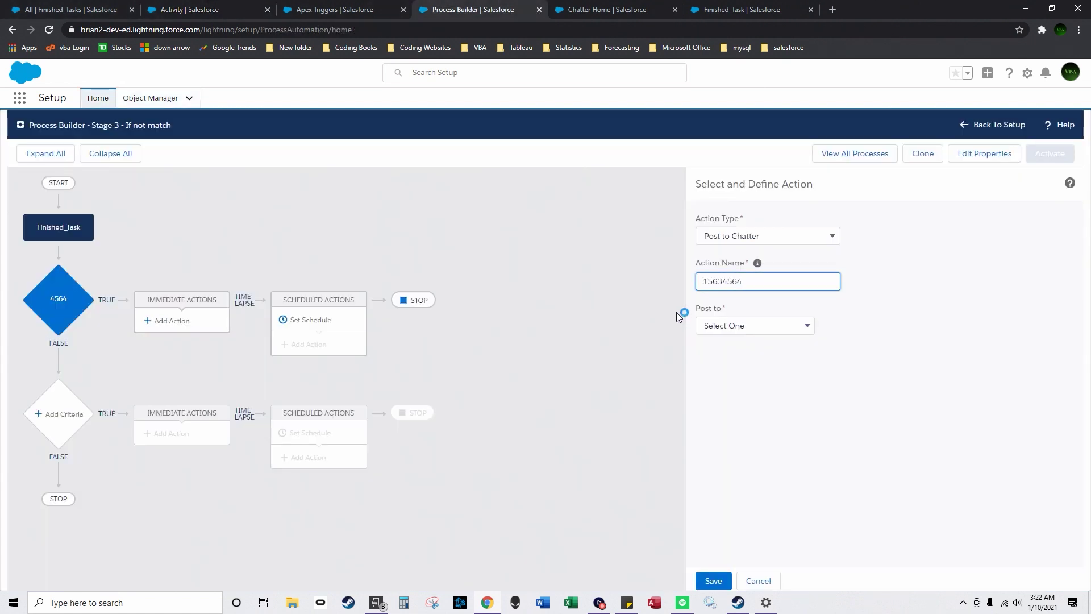
# Direct the Chatter post to the Chatter Group named Group For Reminders
pyautogui.click(735, 328)
pyautogui.click(736, 358)
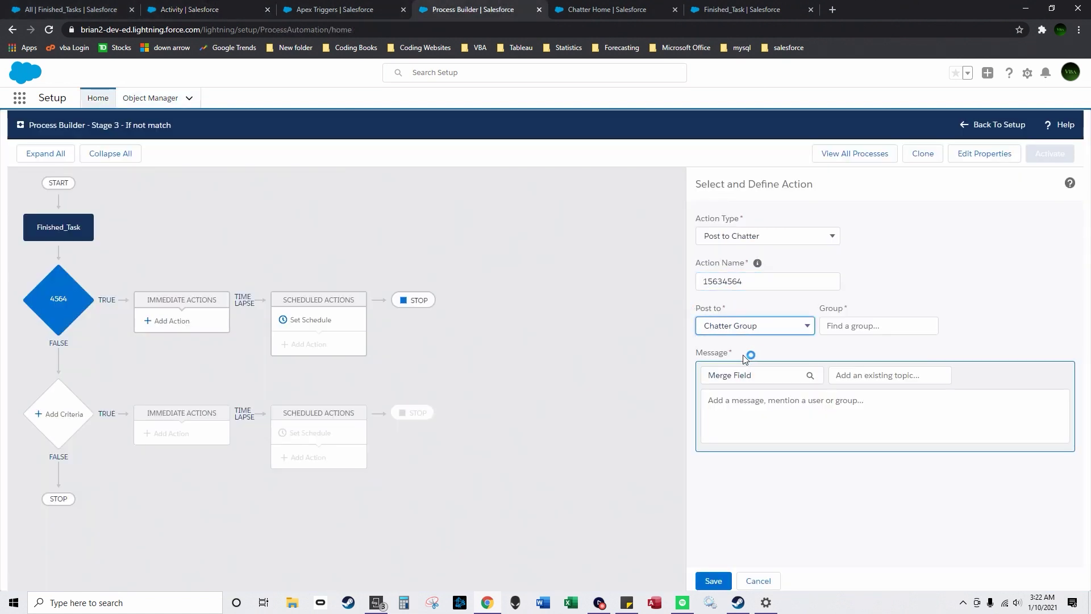
pyautogui.click(851, 327)
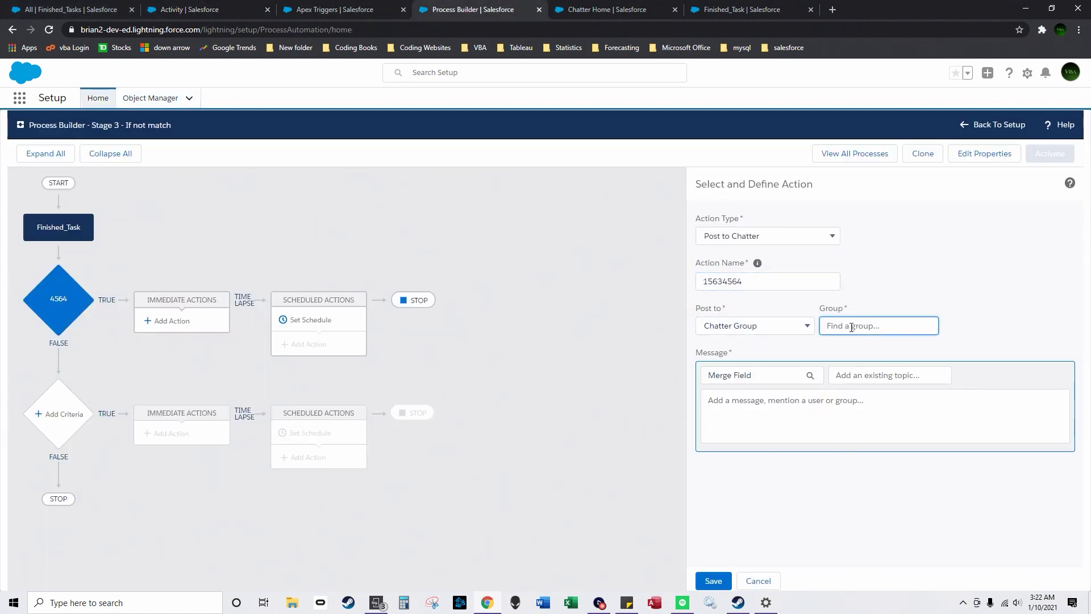
pyautogui.write('gr')
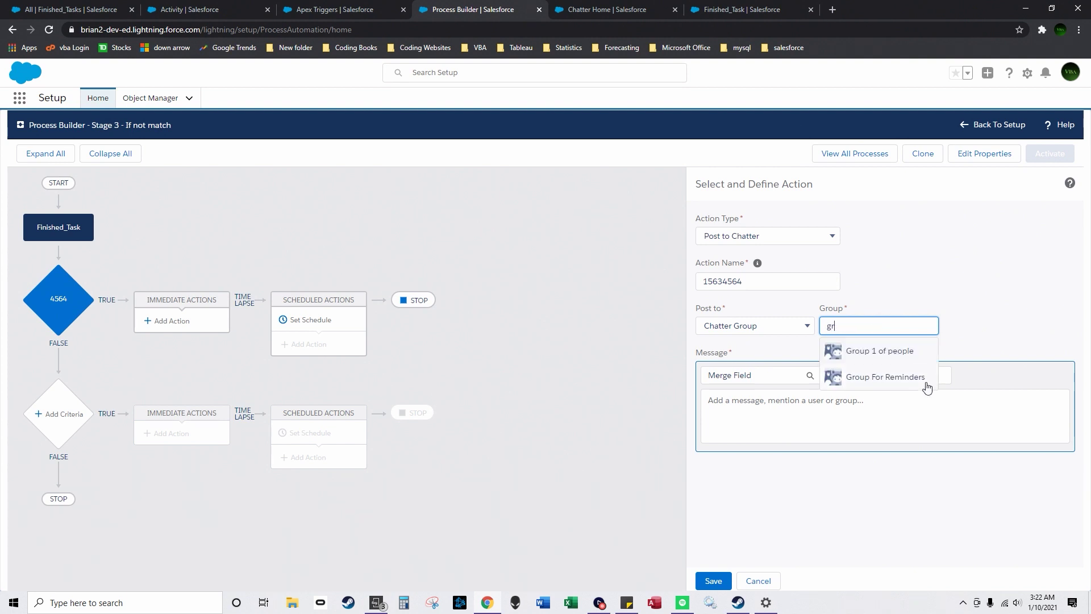
pyautogui.click(926, 383)
# Insert the Finished_Task Subject merge field as the post's message, save the action and return to Setup
pyautogui.click(782, 372)
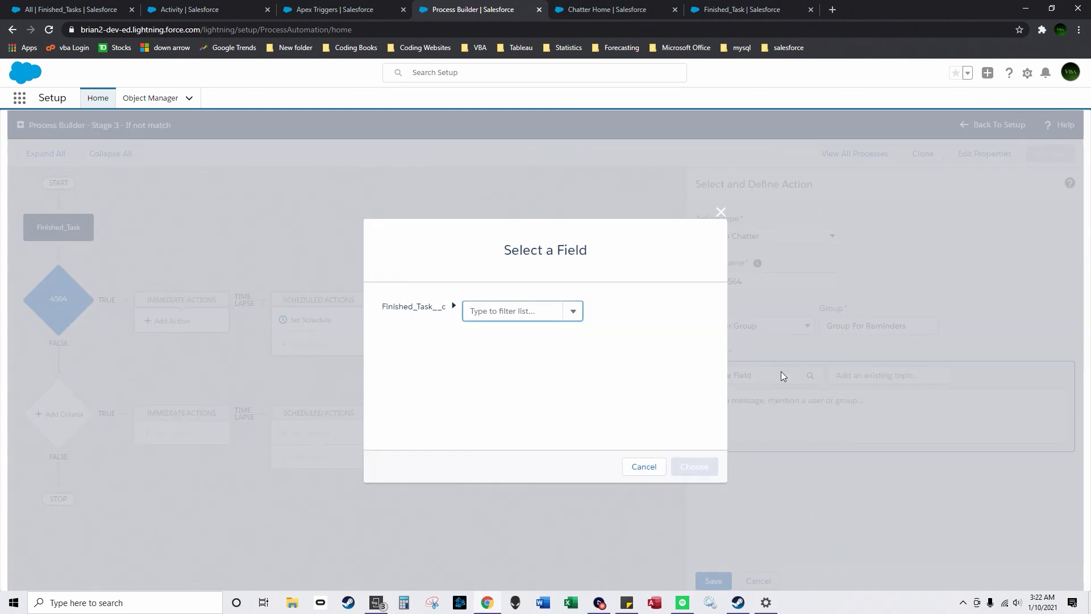
pyautogui.click(573, 312)
pyautogui.moveTo(577, 340); pyautogui.dragTo(576, 405)
pyautogui.click(500, 402)
pyautogui.click(695, 467)
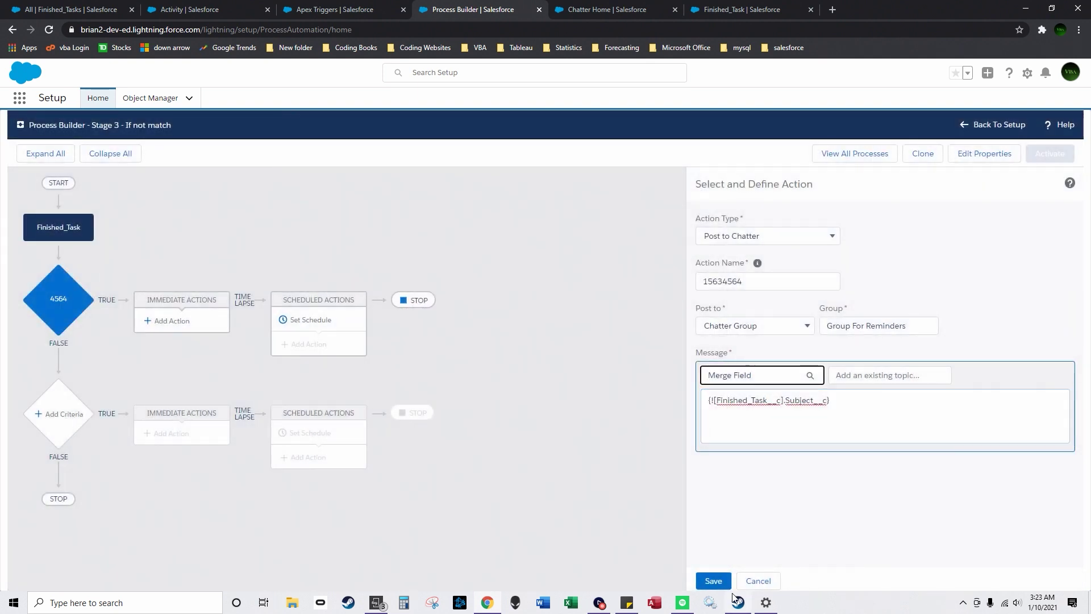
pyautogui.click(713, 580)
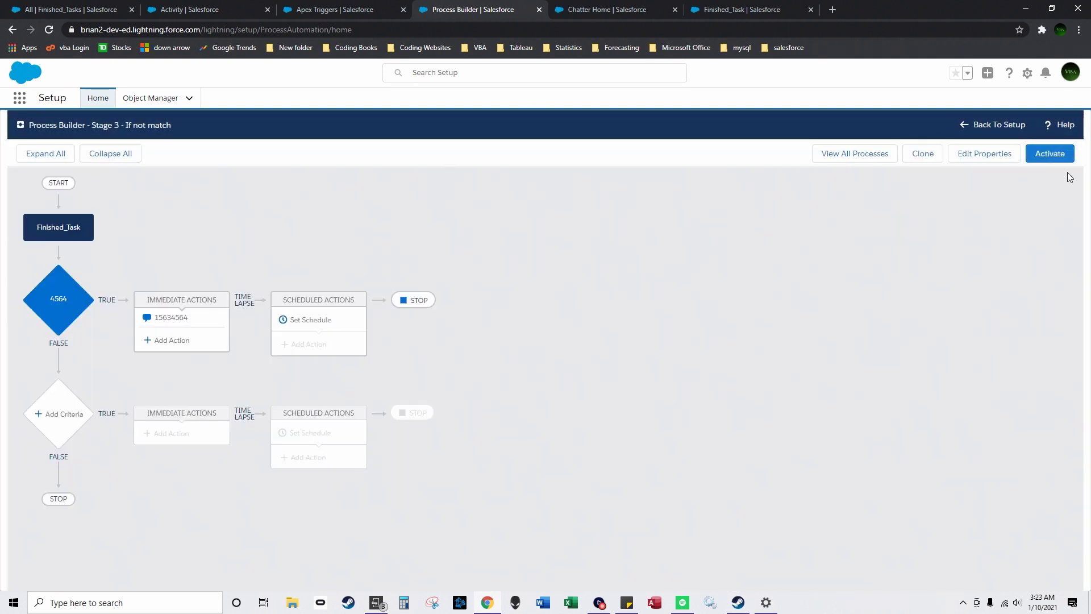
pyautogui.click(986, 124)
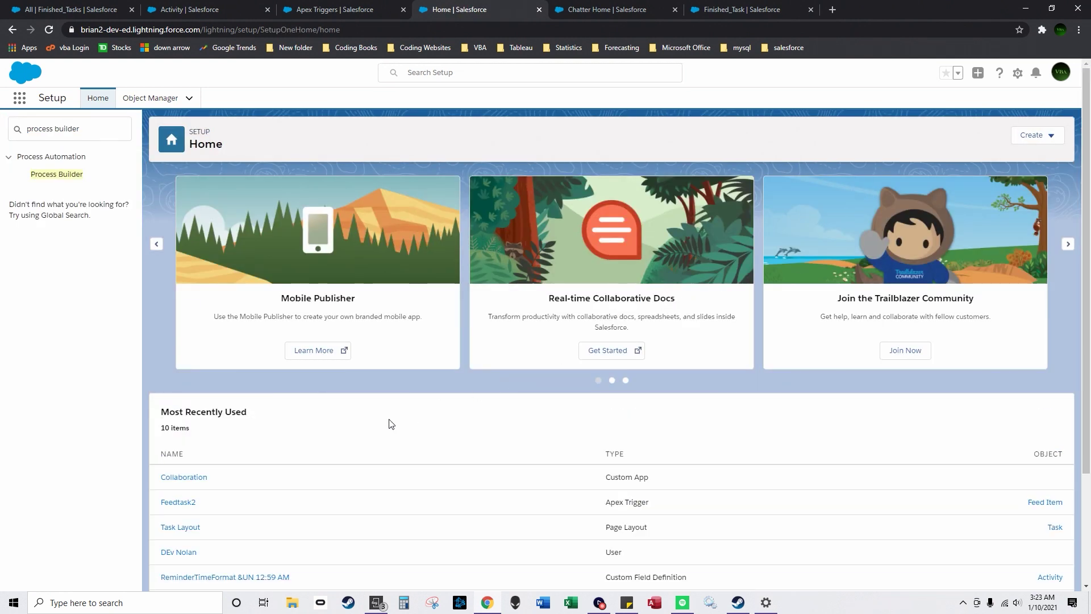
pyautogui.moveTo(600, 595)
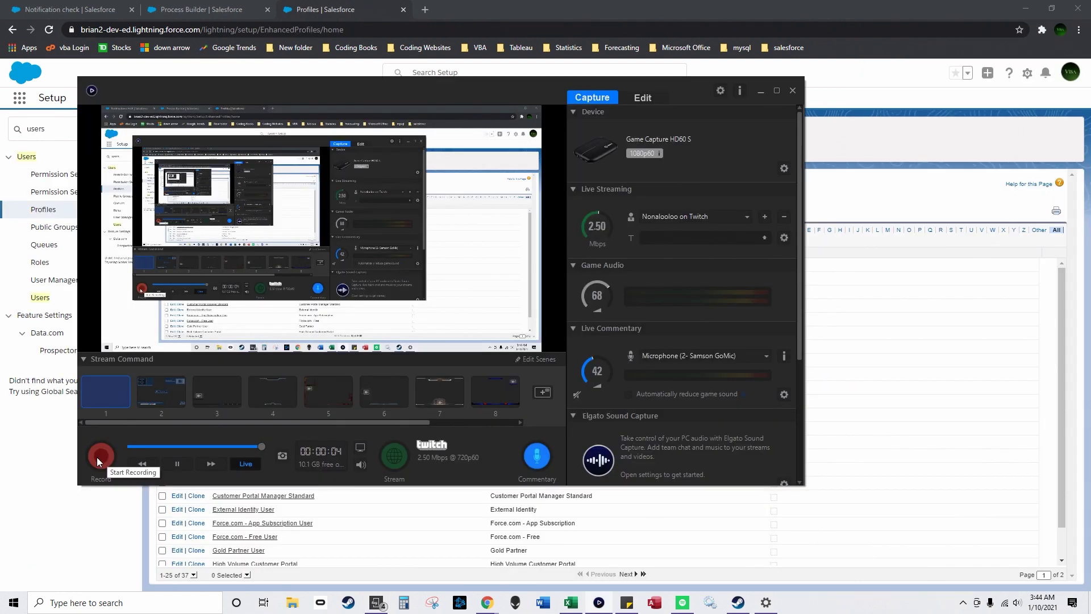
# Open the System Administrator profile for editing from the second page of the Profiles list
pyautogui.click(760, 91)
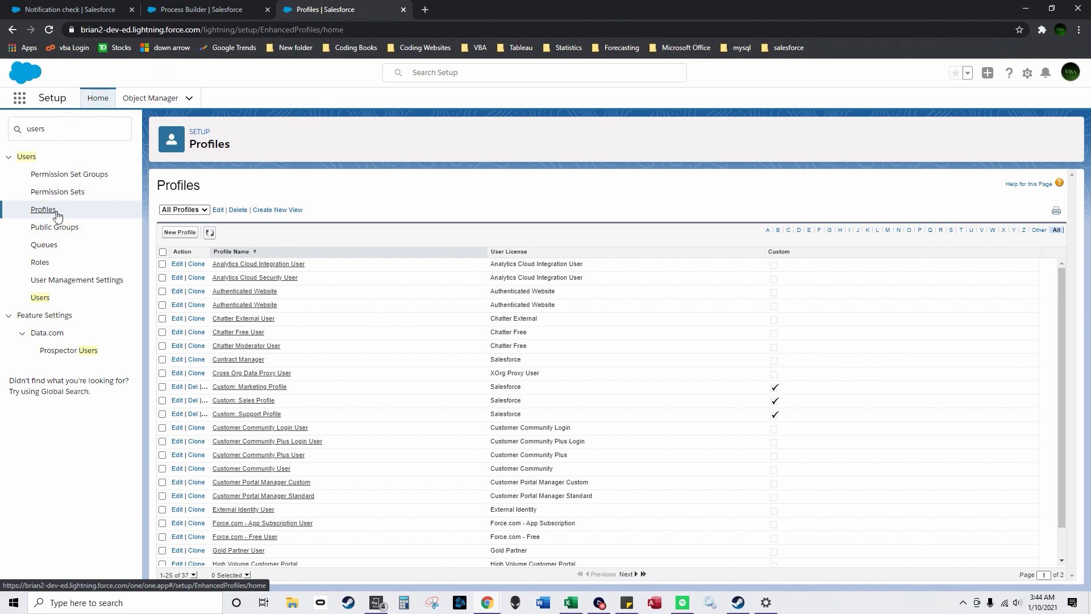
pyautogui.scroll(-1, 625, 398)
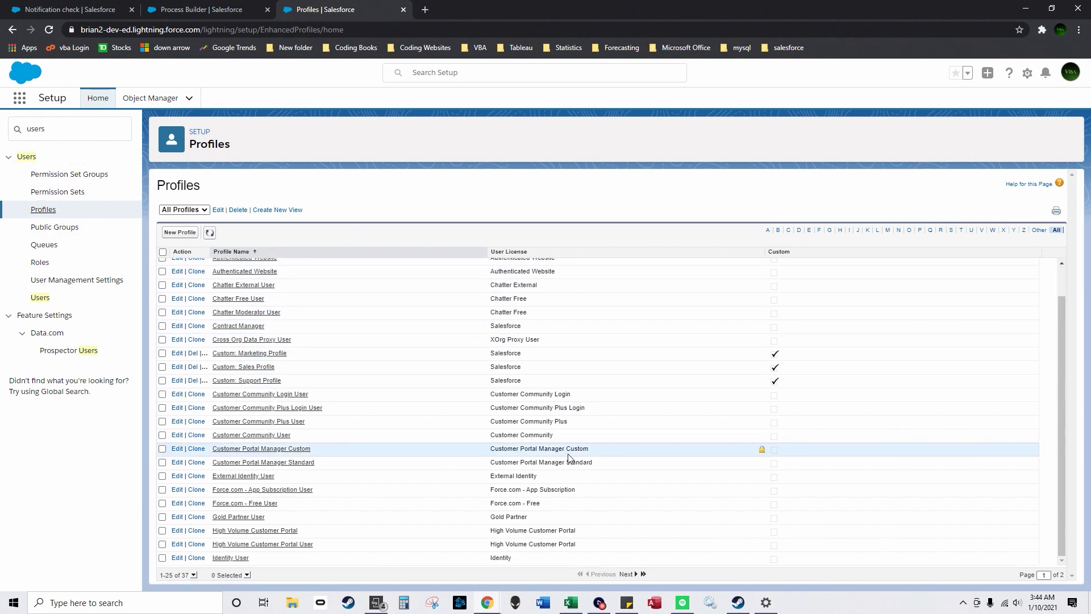
pyautogui.click(628, 575)
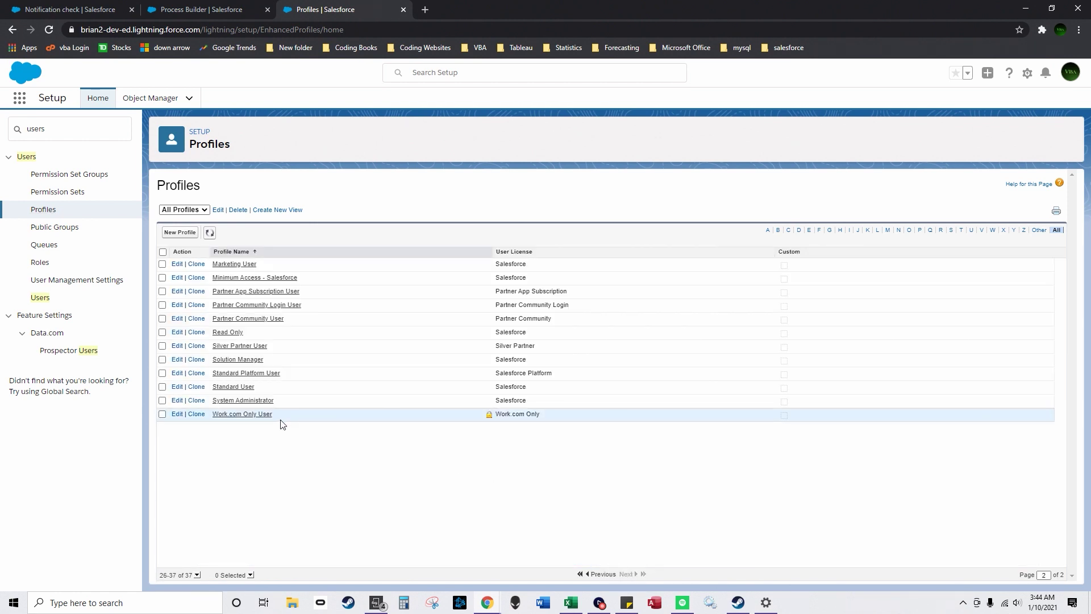
pyautogui.click(177, 401)
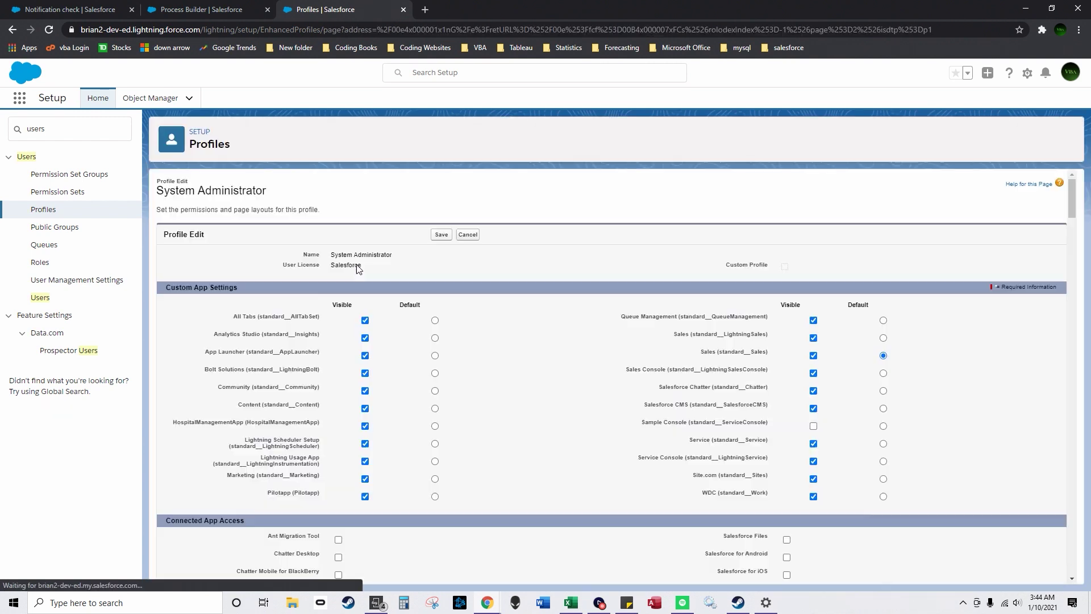
# Search the System Administrator profile for "task" and check the Finished_Tasks tab setting, task permissions and Finished_Tasks custom object permissions
pyautogui.scroll(-1, 488, 272)
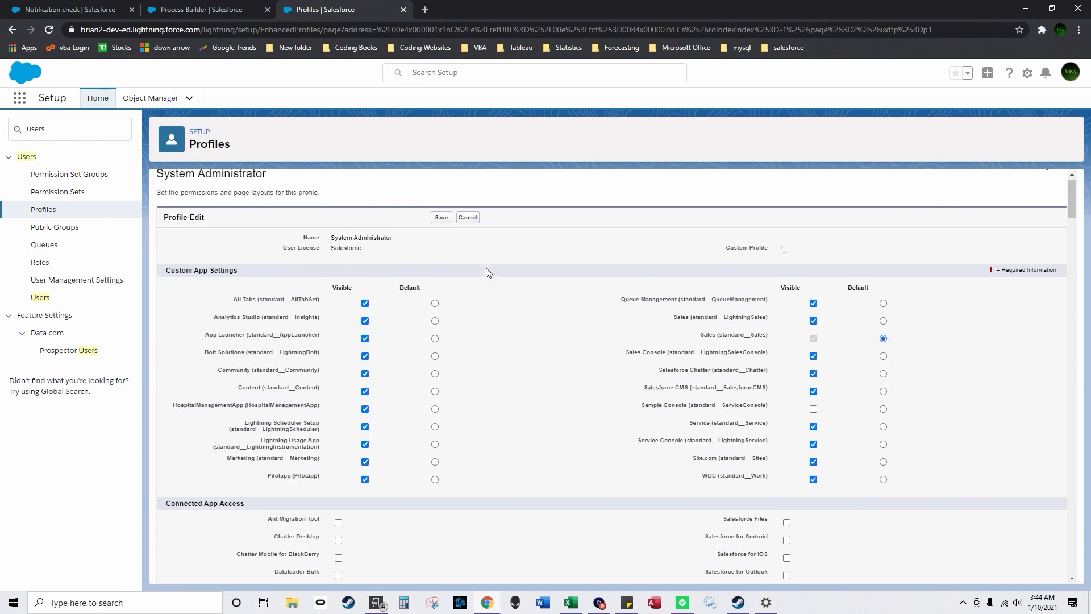
pyautogui.scroll(-3, 486, 271)
pyautogui.hotkey('ctrl', 'f')
pyautogui.write('task')
pyautogui.press('Return')
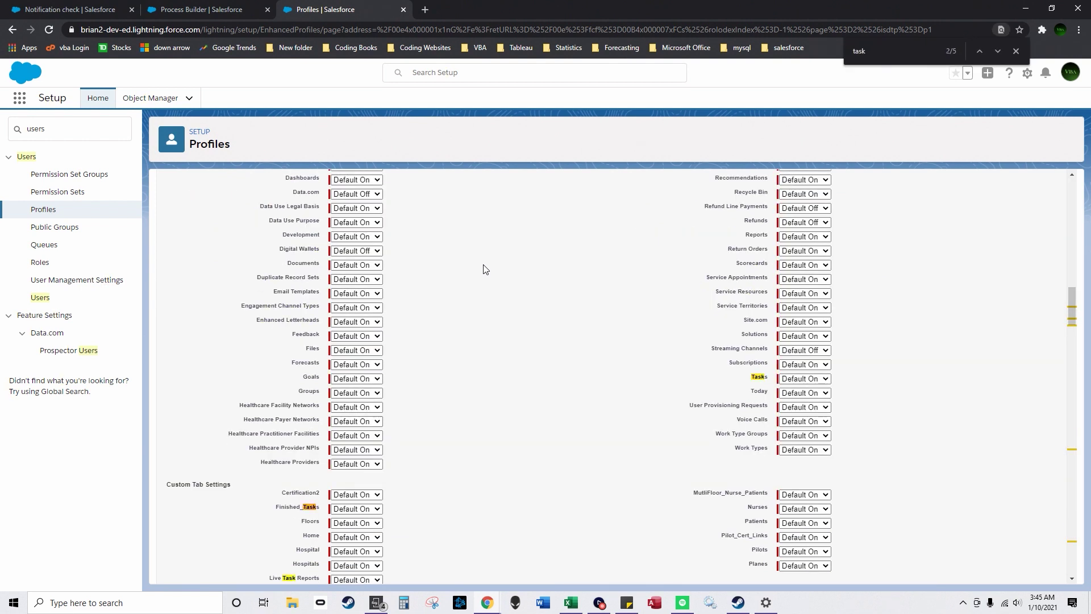
pyautogui.press('Return')
pyautogui.press('Return')
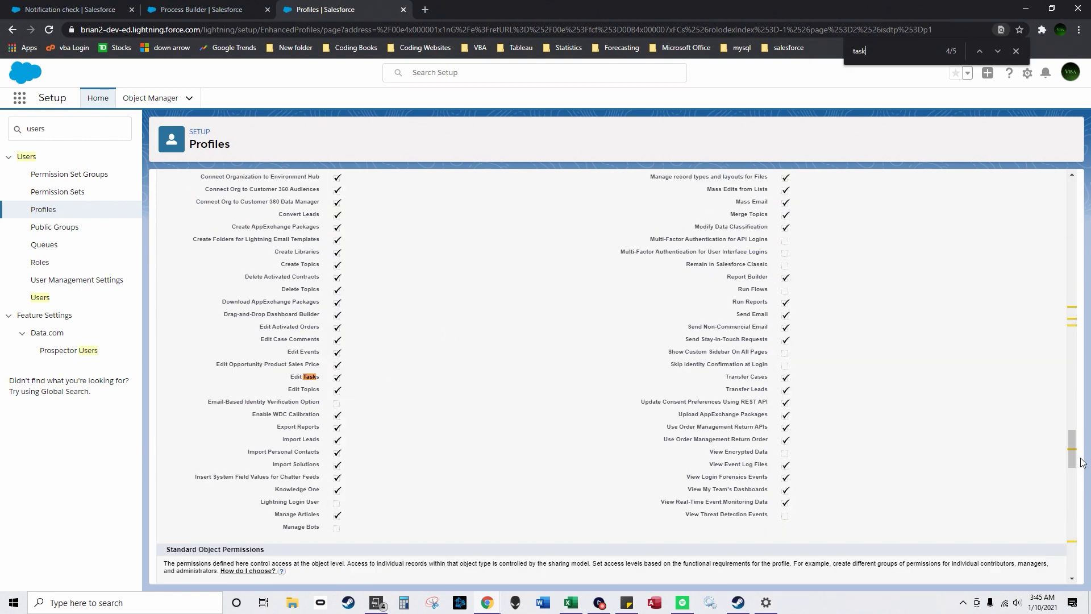
pyautogui.moveTo(1072, 461); pyautogui.dragTo(1058, 545)
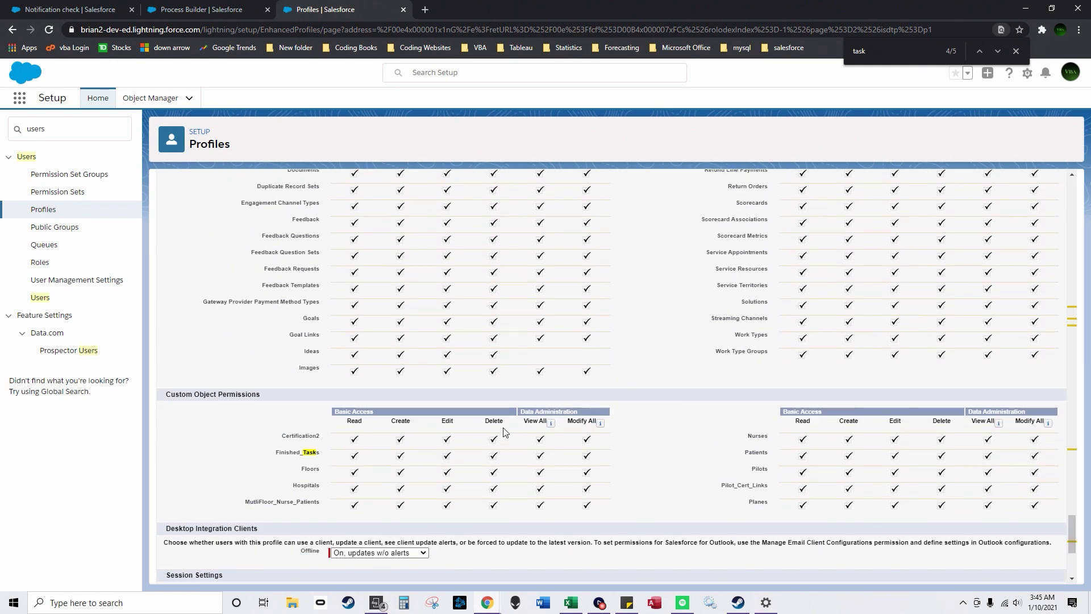
pyautogui.moveTo(1072, 540); pyautogui.dragTo(1051, 157)
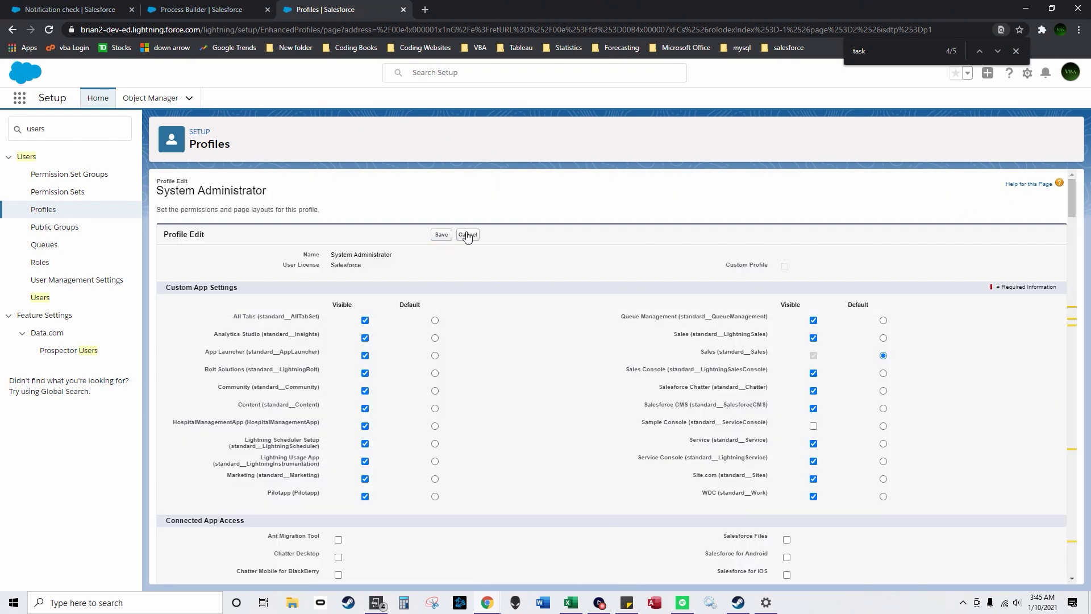